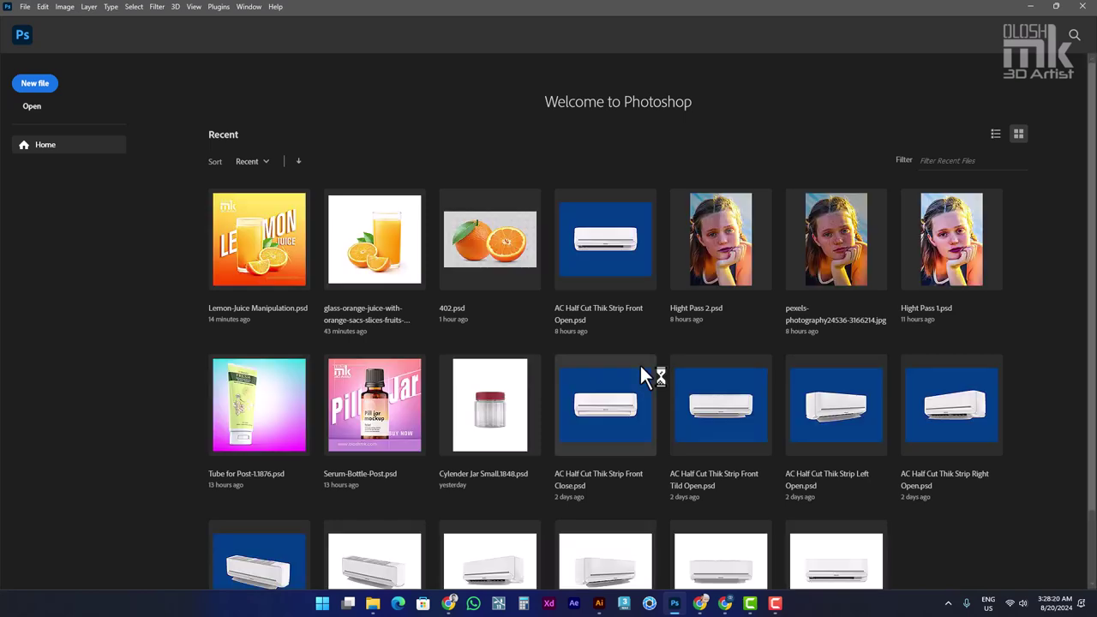
# - Start a new 1000 × 1000 px, 72 ppi document with a white background
pyautogui.click(24, 7)
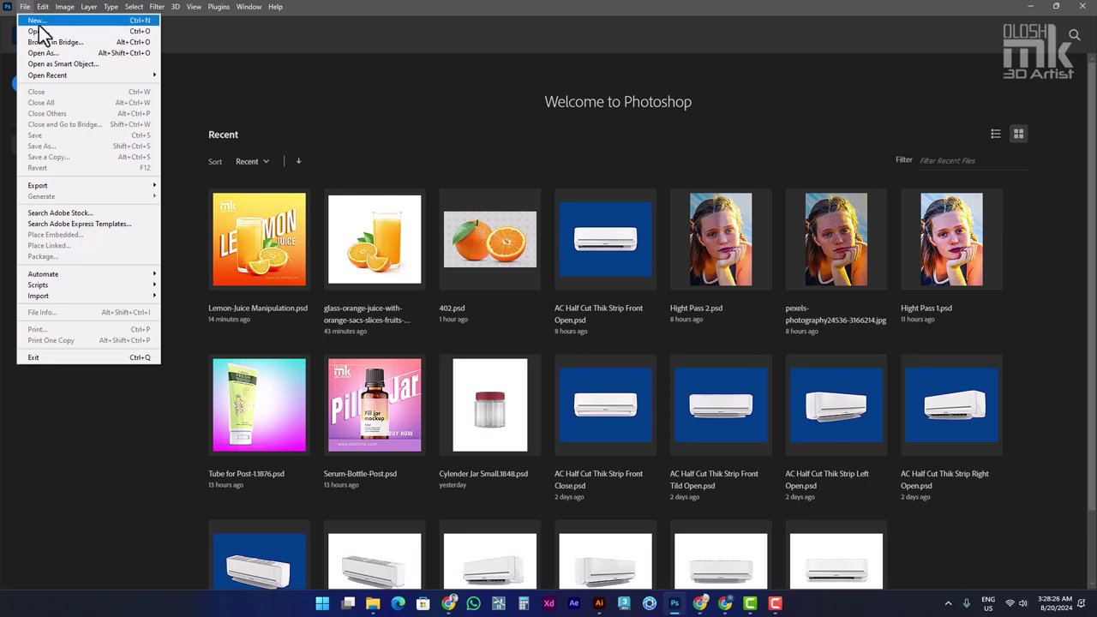
pyautogui.click(38, 21)
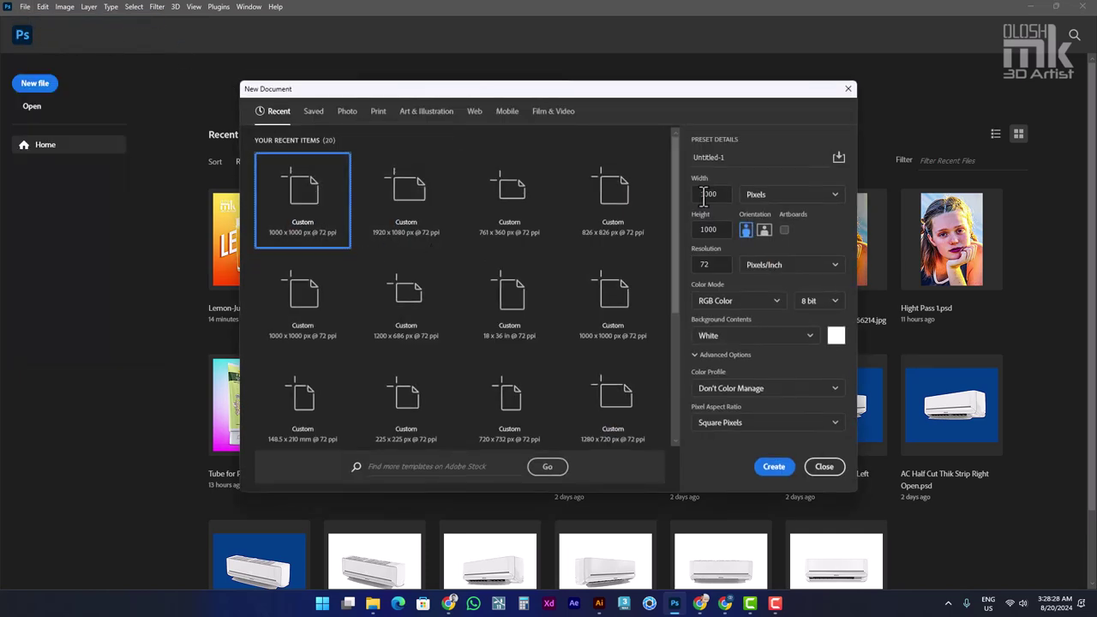
# - Create the document and place the wooden table photo from Desktop > New folder > Apple as embedded
pyautogui.click(775, 469)
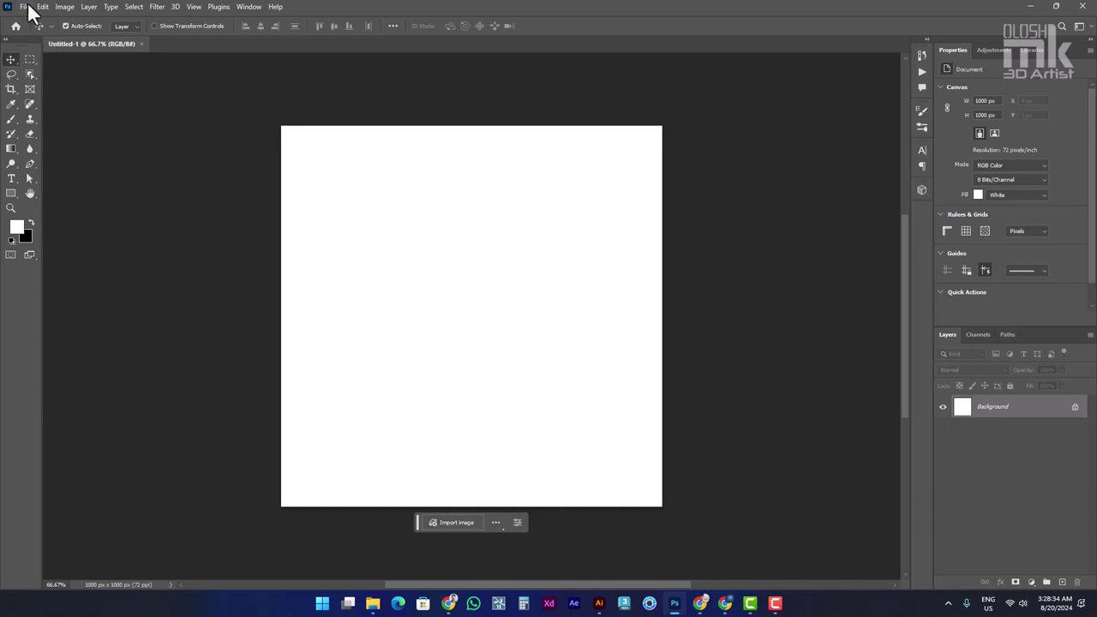
pyautogui.click(26, 6)
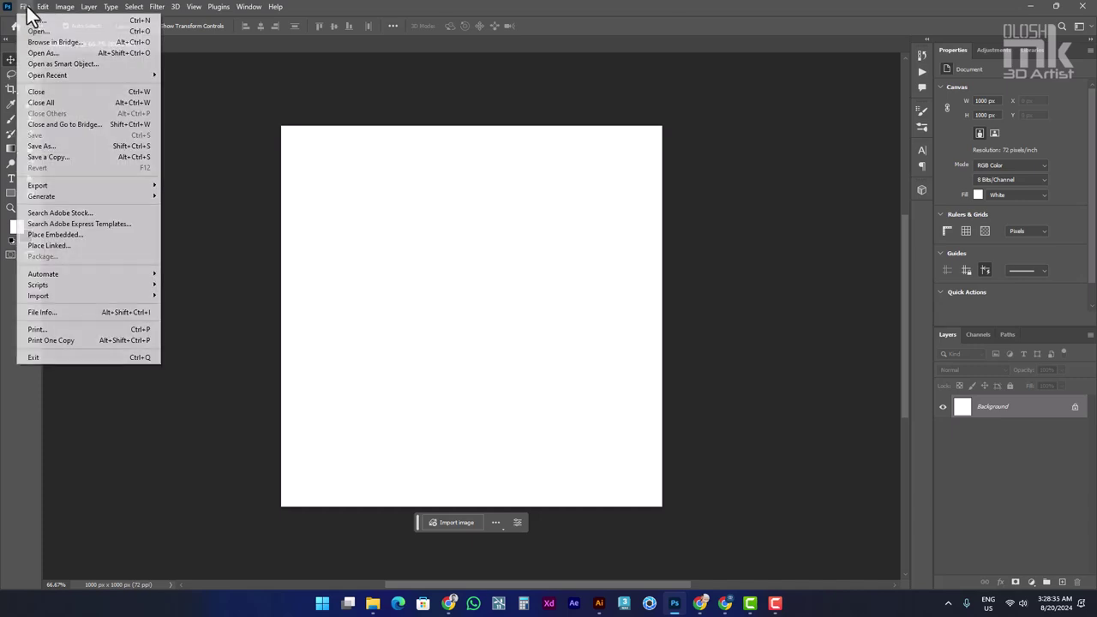
pyautogui.click(84, 238)
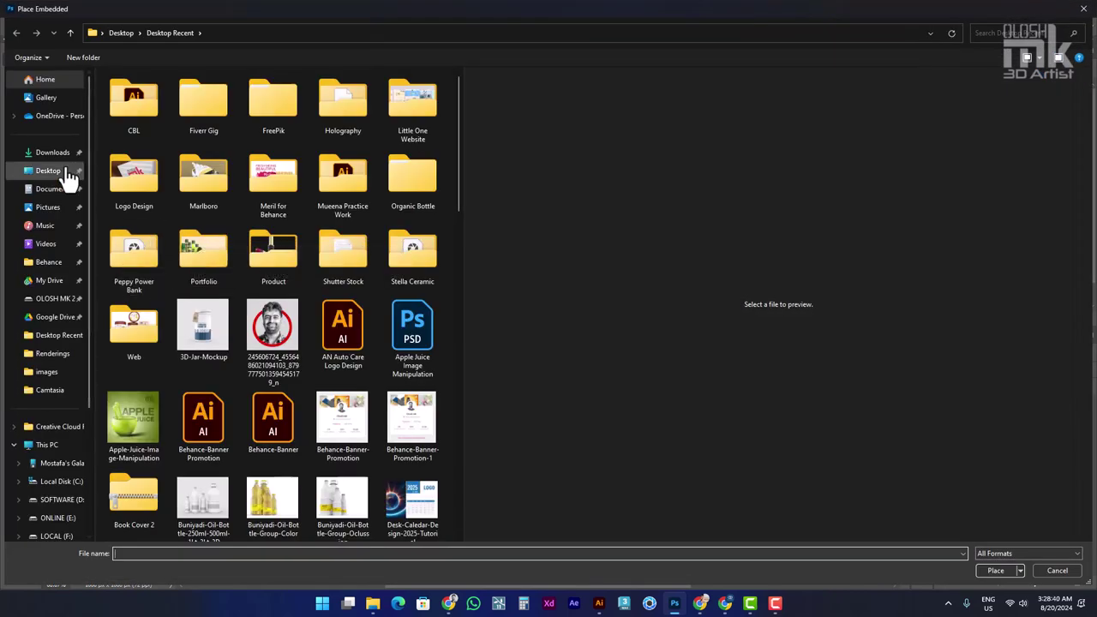
pyautogui.click(69, 171)
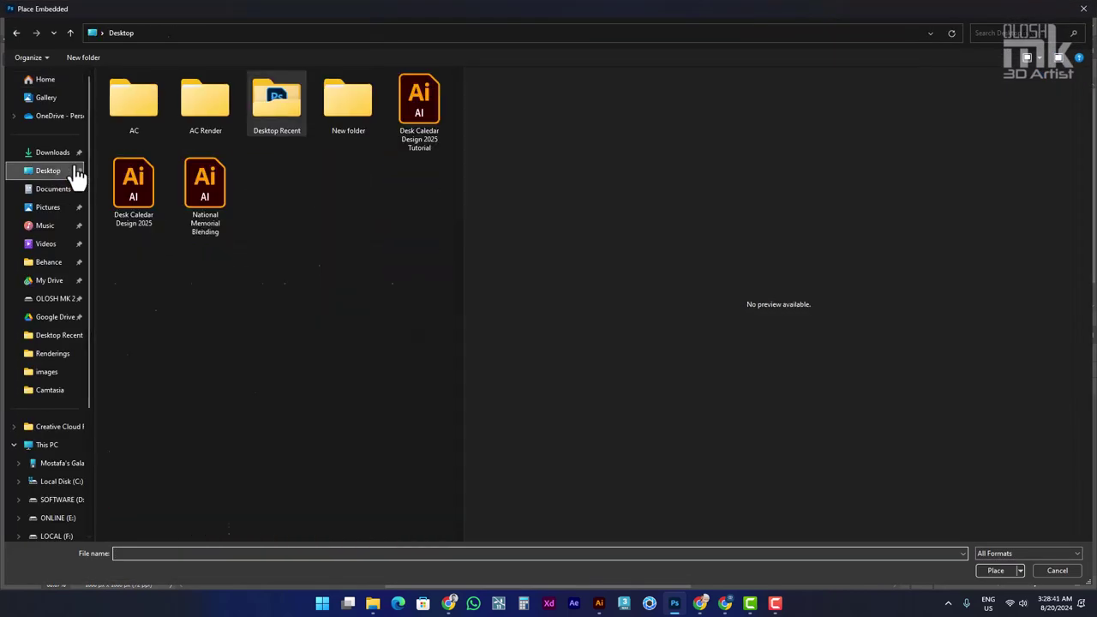
pyautogui.doubleClick(342, 109)
pyautogui.doubleClick(160, 111)
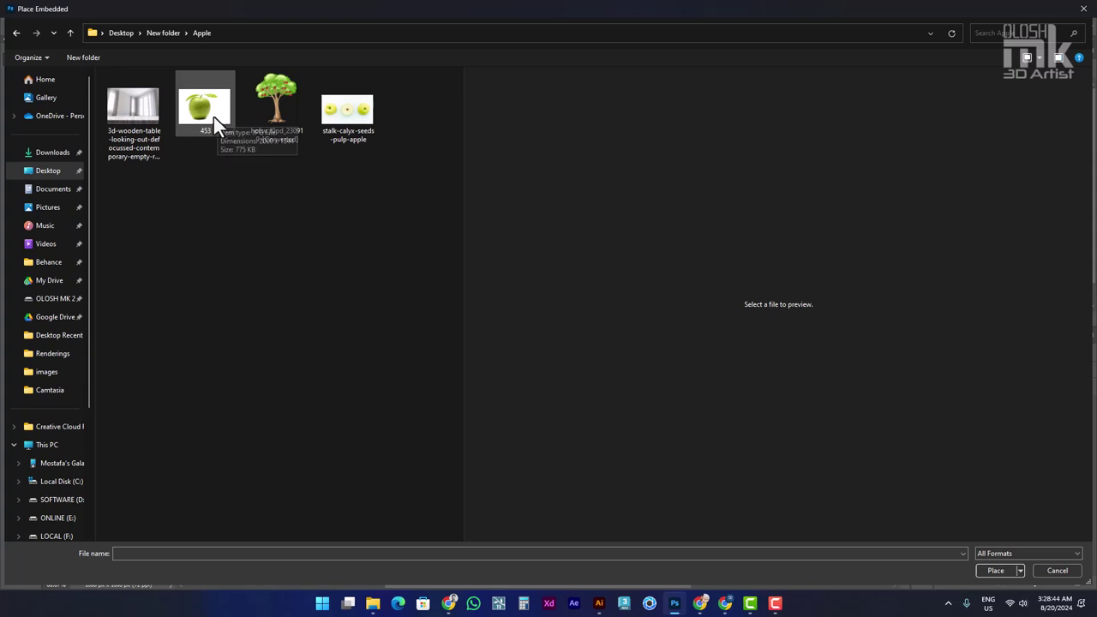
pyautogui.doubleClick(136, 125)
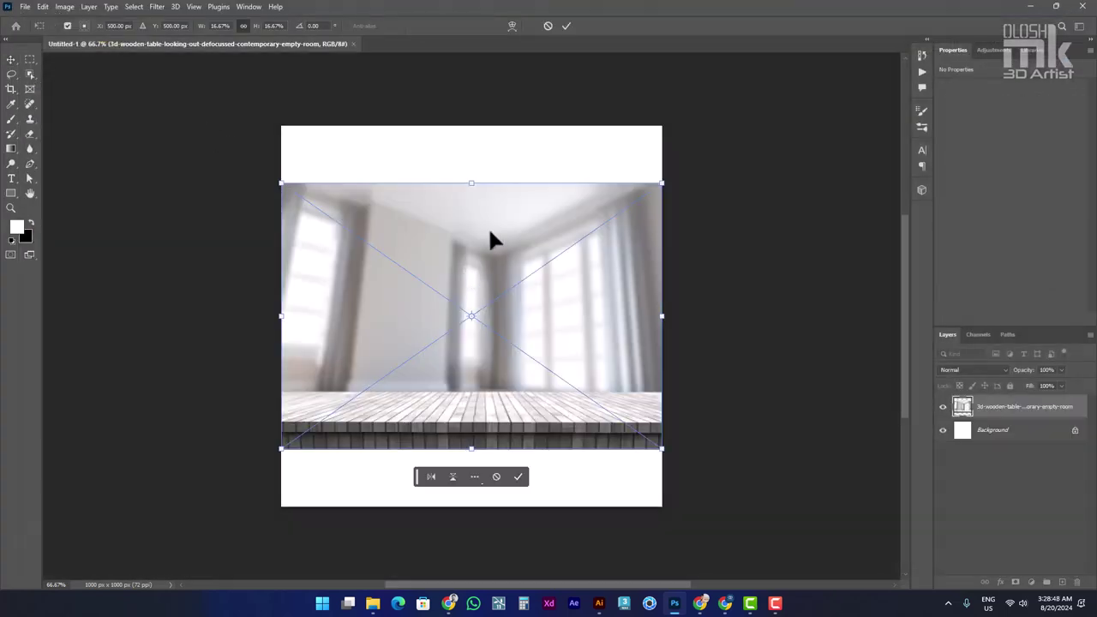
# - Enlarge the table photo to fill the canvas with the tabletop along the bottom
pyautogui.moveTo(470, 177); pyautogui.dragTo(485, 41)
pyautogui.moveTo(523, 454); pyautogui.dragTo(523, 312)
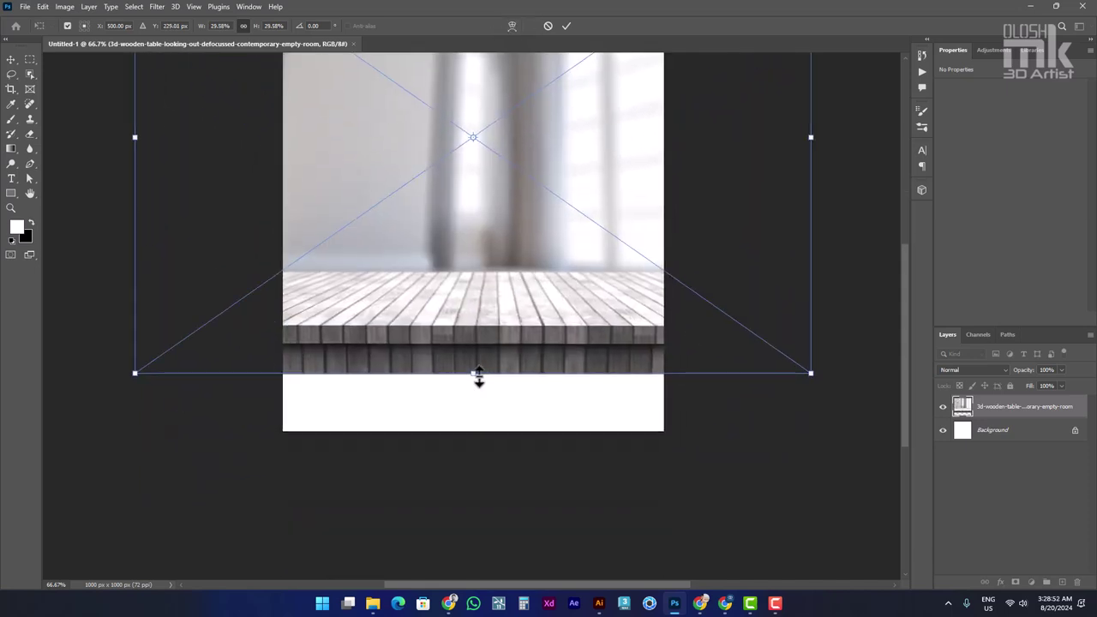
pyautogui.moveTo(478, 380); pyautogui.dragTo(472, 430)
pyautogui.scroll(-2, 471, 400)
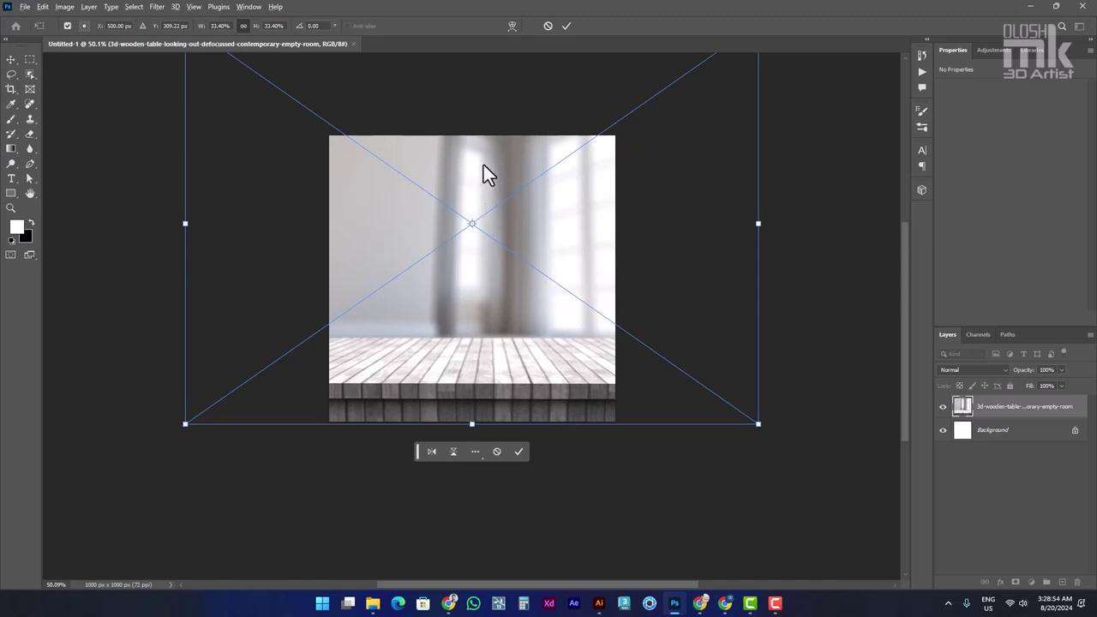
pyautogui.moveTo(486, 174); pyautogui.dragTo(500, 264)
pyautogui.moveTo(492, 115); pyautogui.dragTo(493, 101)
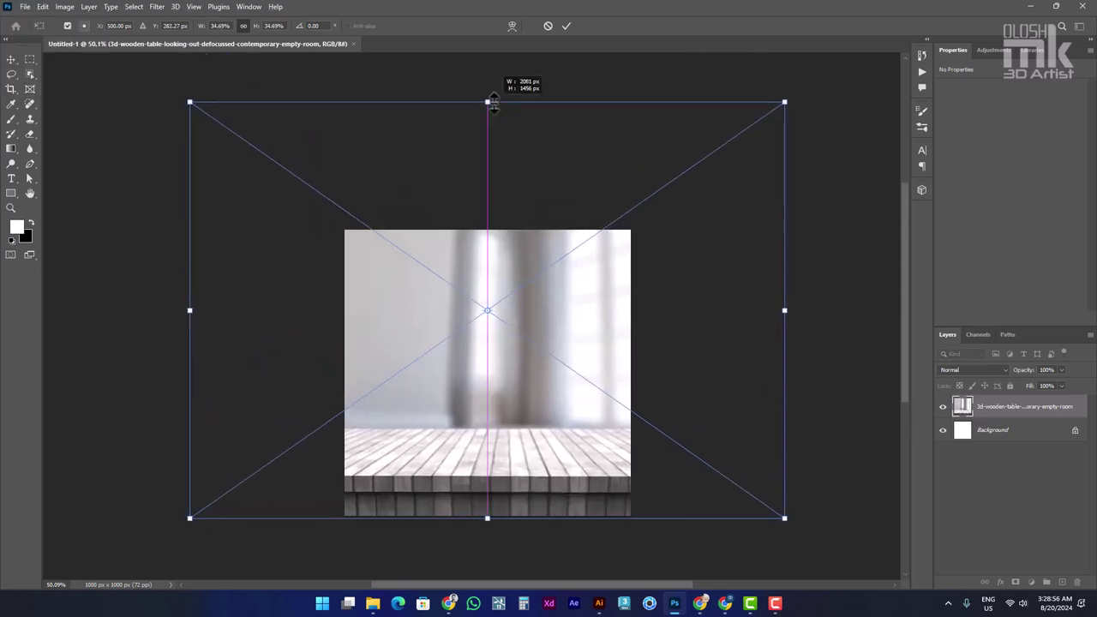
pyautogui.press('Return')
pyautogui.moveTo(582, 399); pyautogui.dragTo(568, 323)
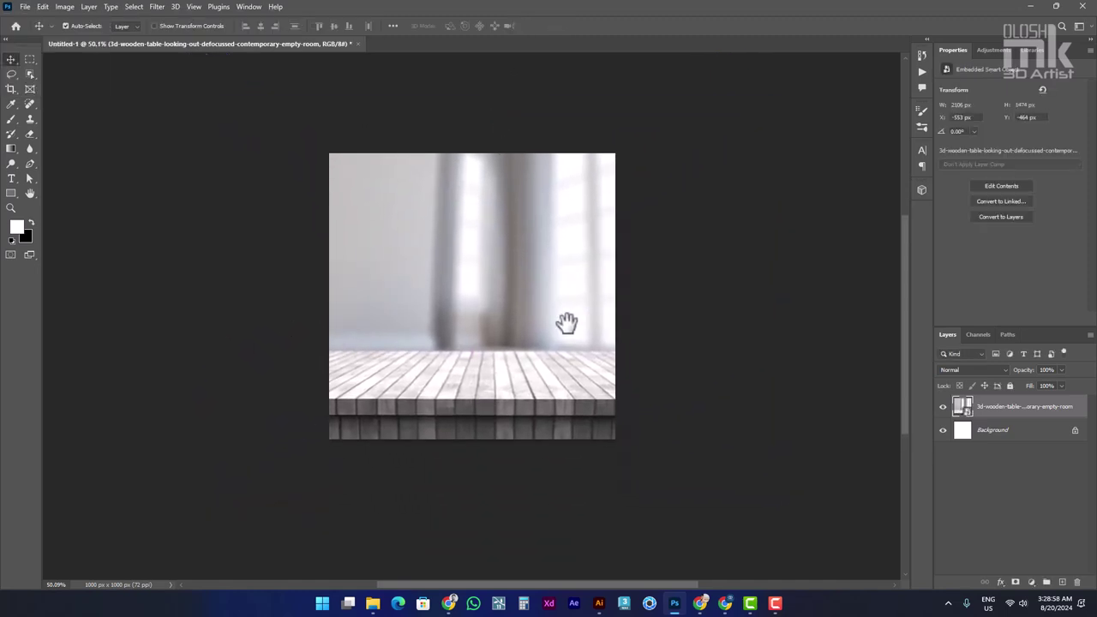
pyautogui.click(40, 8)
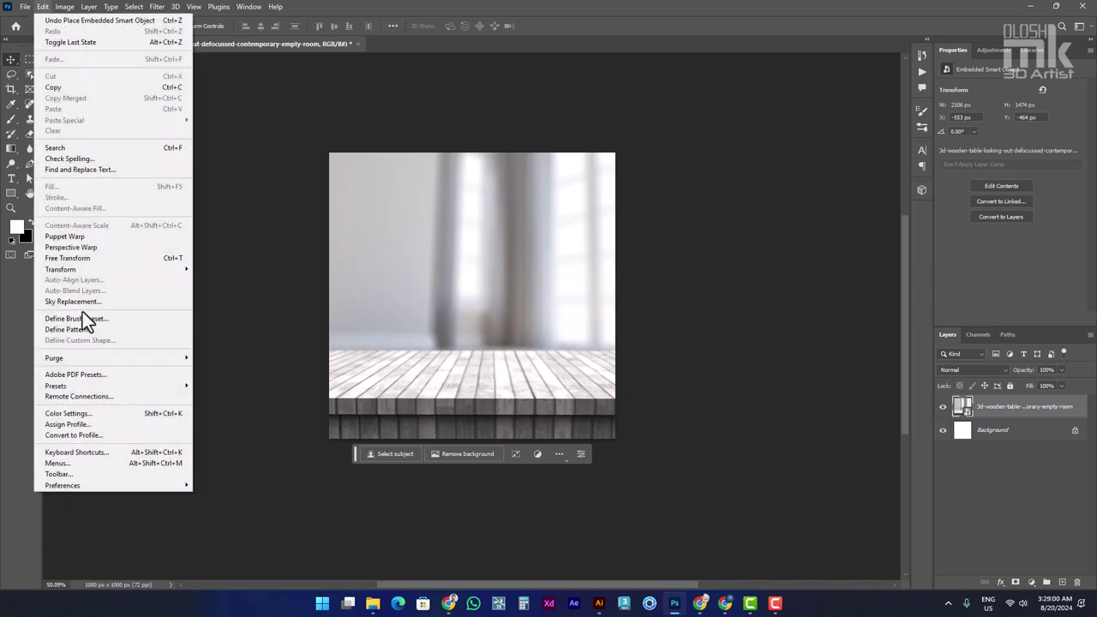
# - Place the green apple photo 453 from the Apple folder as an embedded layer
pyautogui.click(25, 7)
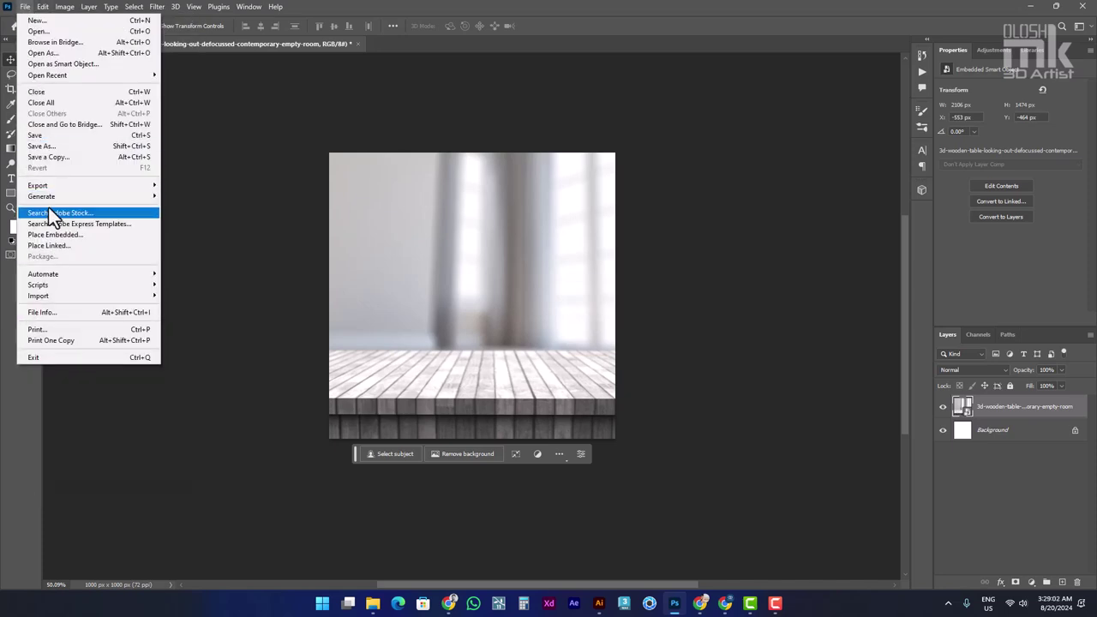
pyautogui.click(61, 231)
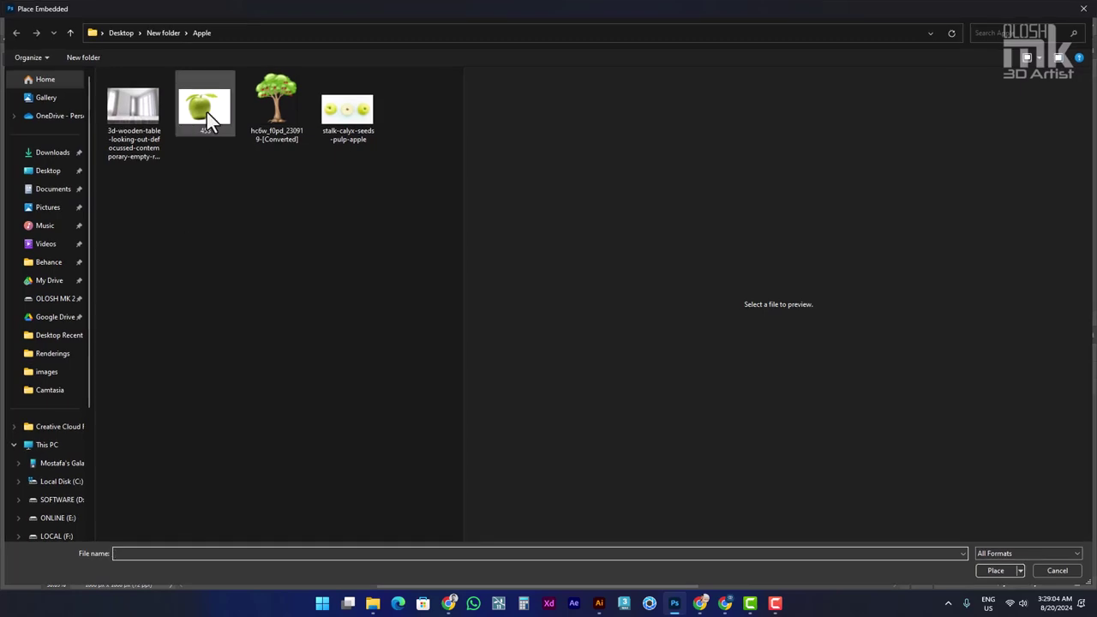
pyautogui.doubleClick(207, 112)
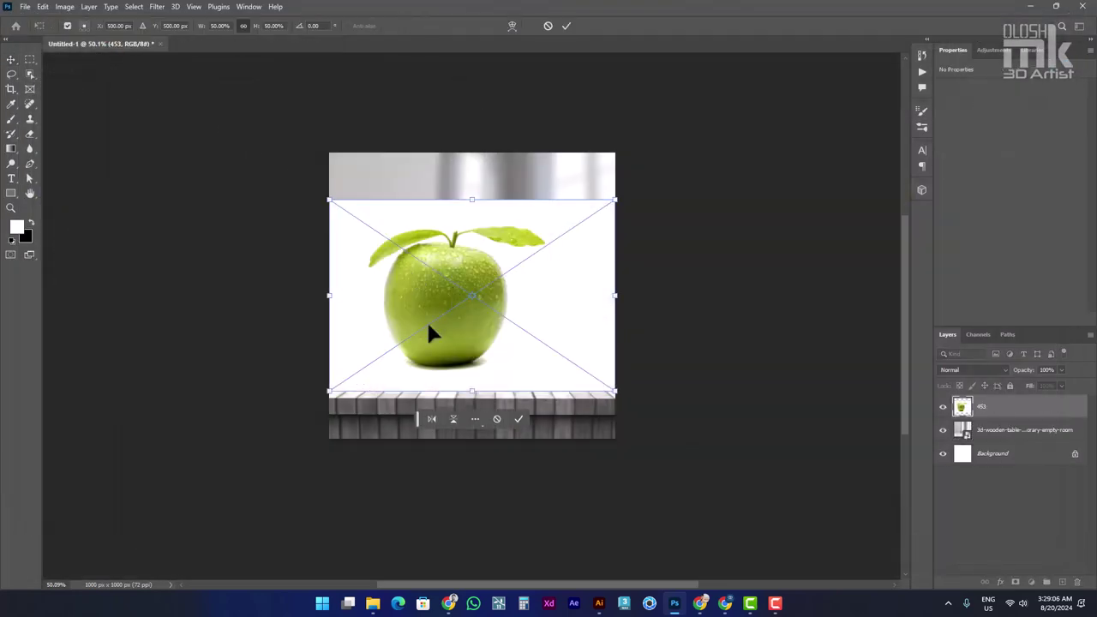
pyautogui.press('Return')
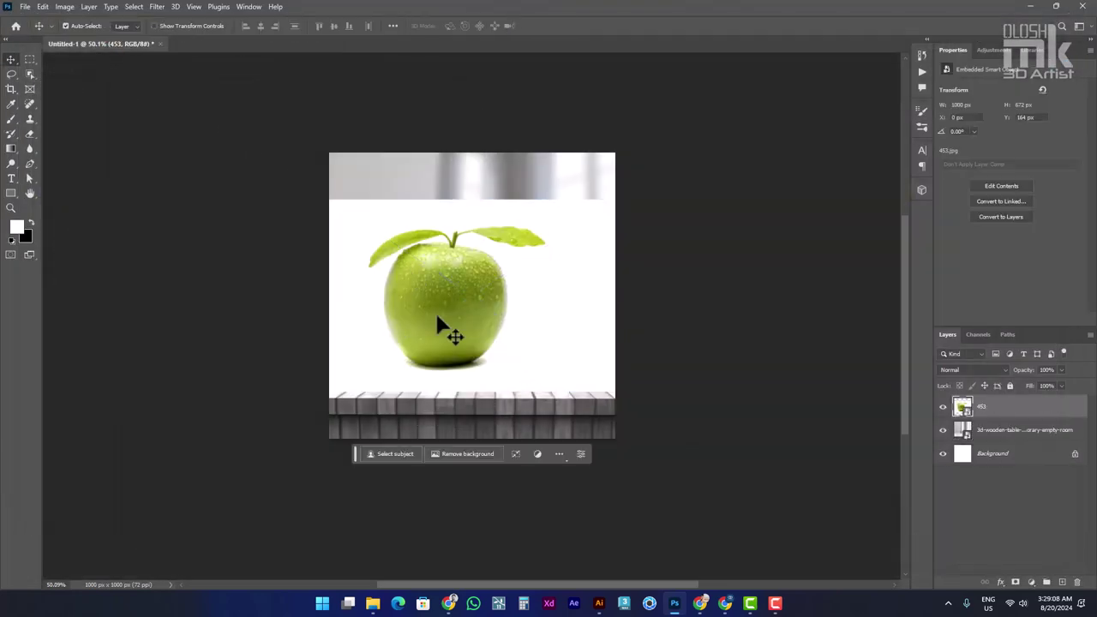
pyautogui.scroll(5, 432, 310)
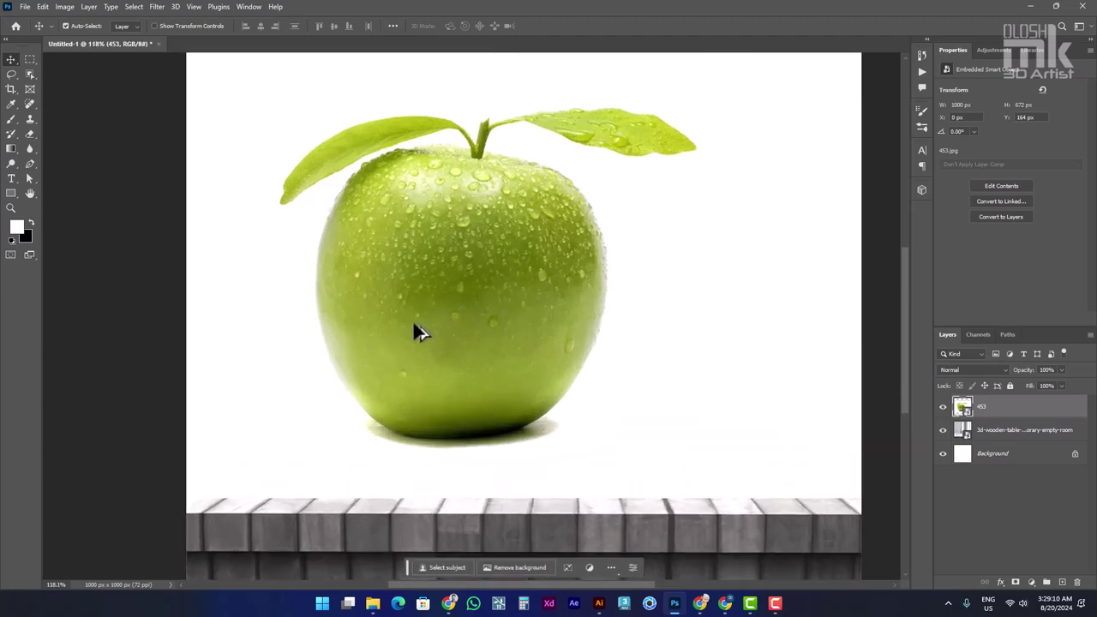
# - Select the green apple and both leaves with the Object Selection Tool
pyautogui.click(29, 164)
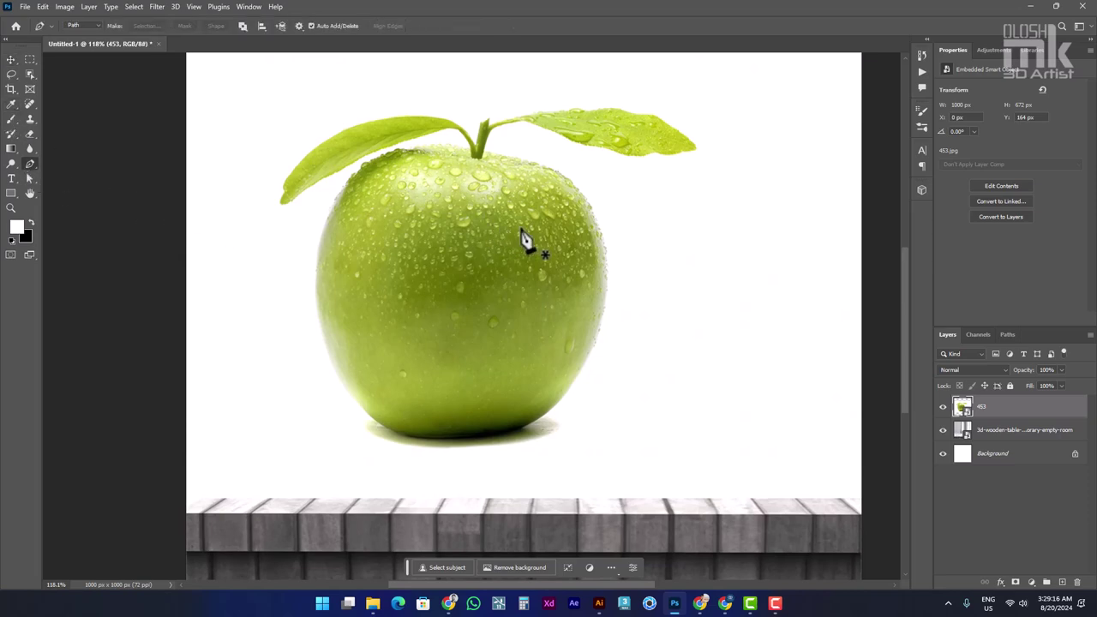
pyautogui.click(28, 77)
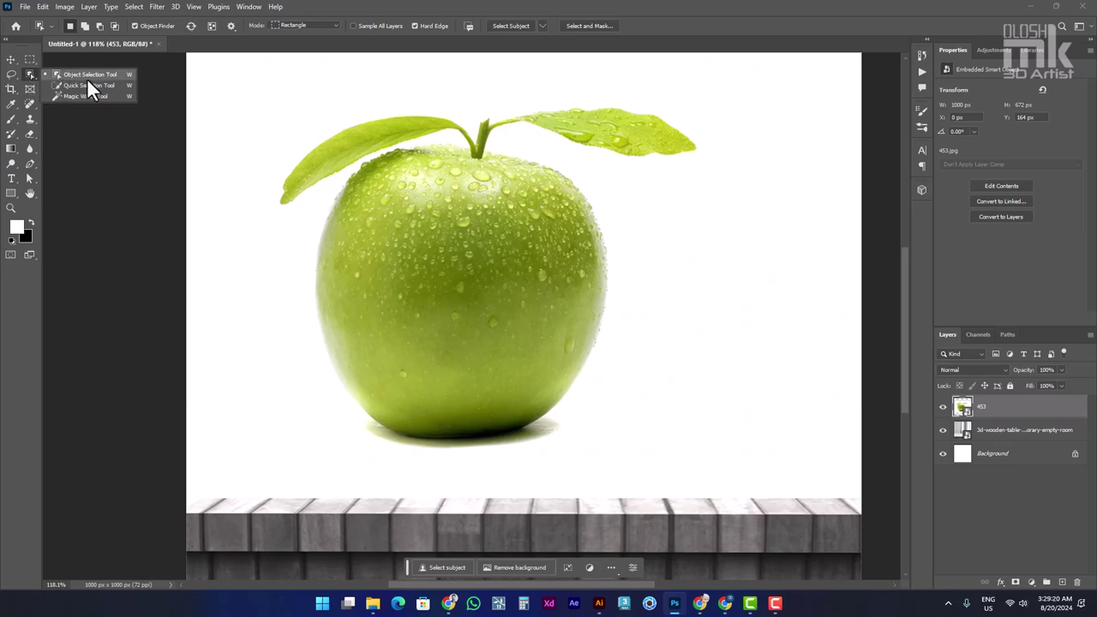
pyautogui.click(88, 77)
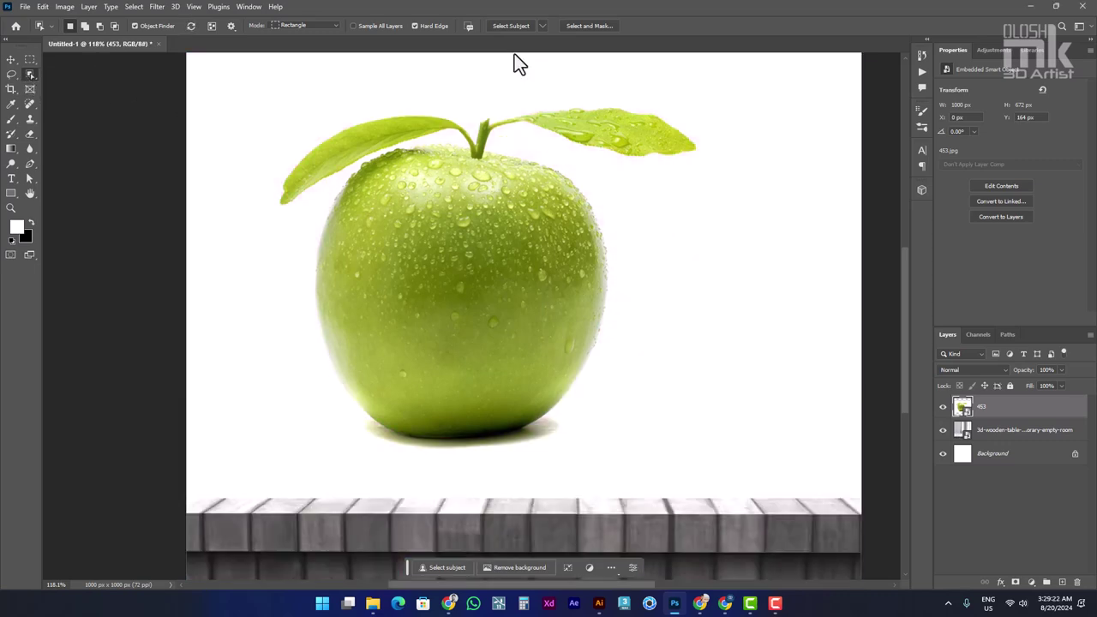
pyautogui.click(517, 187)
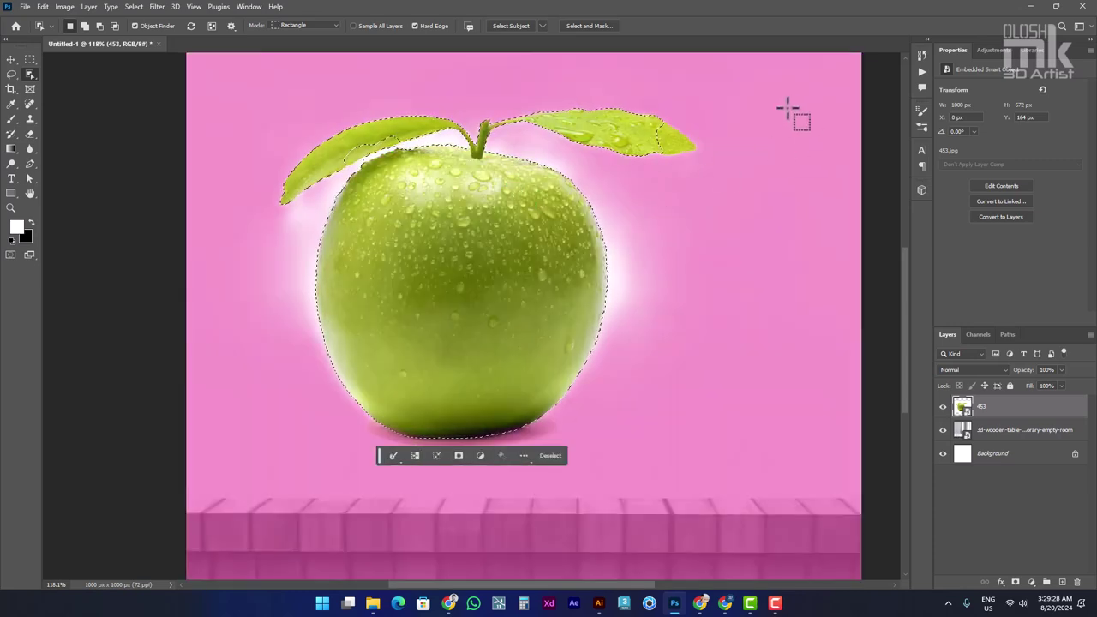
pyautogui.keyDown('alt'); pyautogui.scroll(1, 333, 152); pyautogui.keyUp('alt')
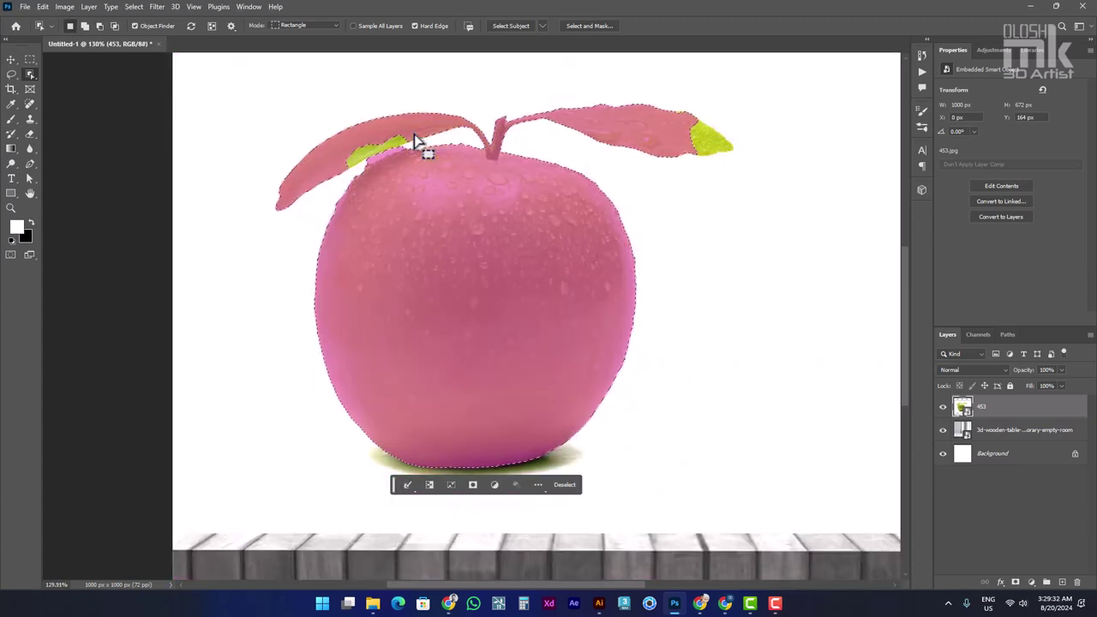
# - With the Lasso, refine the left leaf edge and subtract the white leaf-apple gap
pyautogui.click(12, 75)
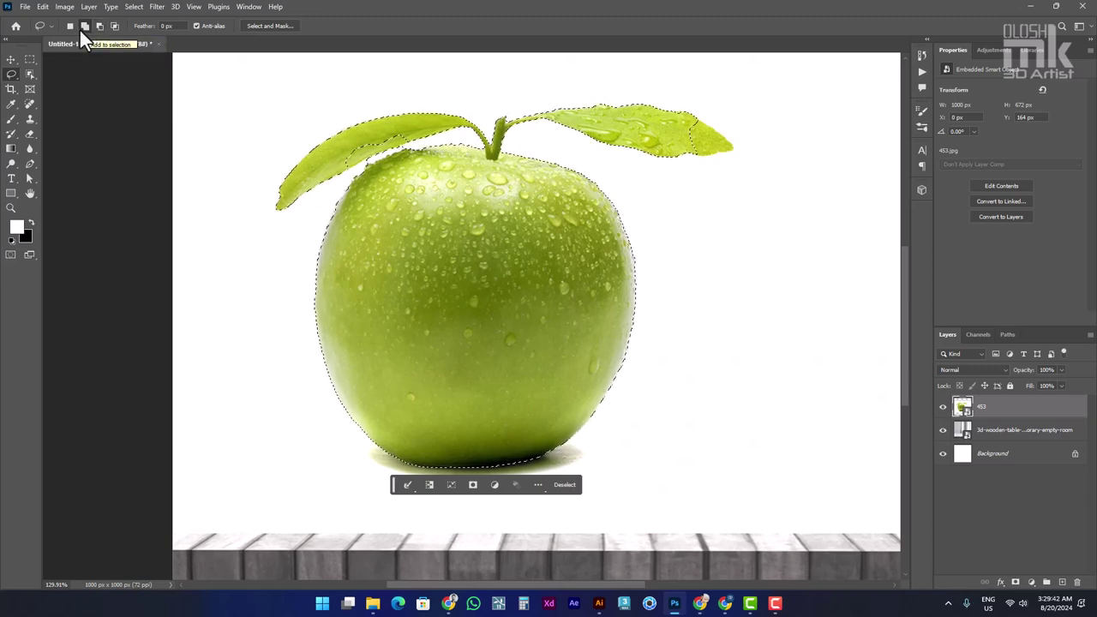
pyautogui.scroll(2, 387, 158)
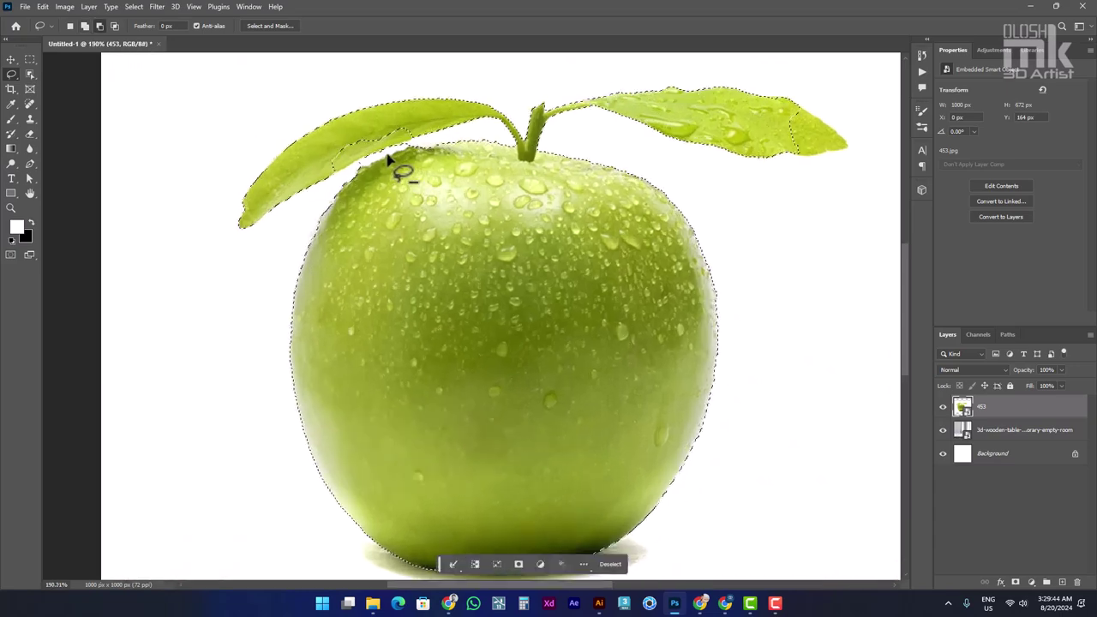
pyautogui.scroll(2, 388, 158)
pyautogui.scroll(2, 273, 193)
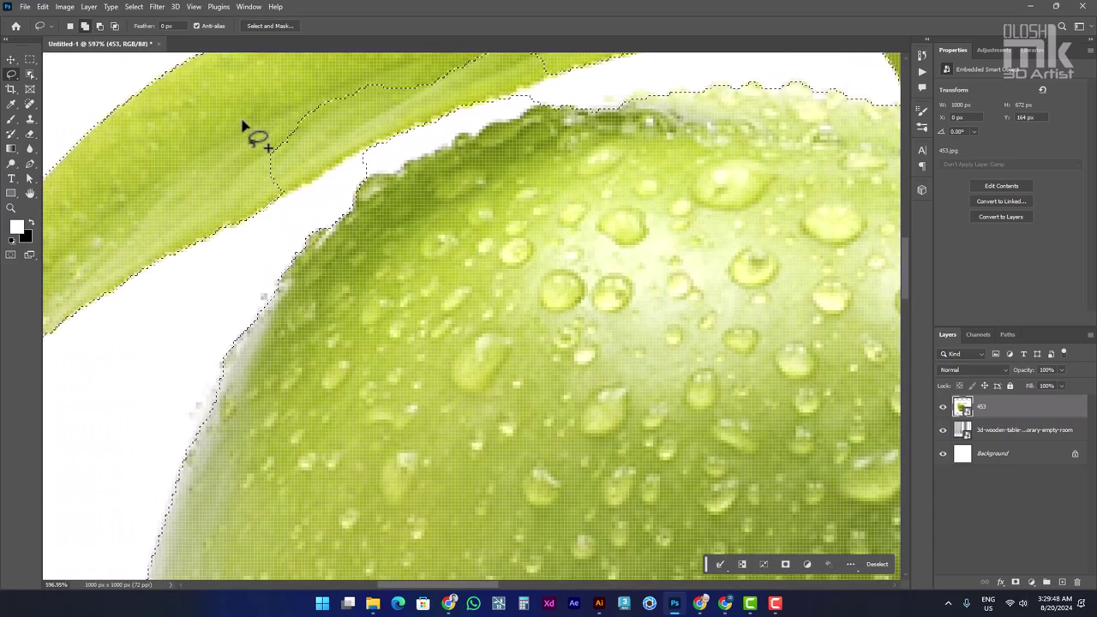
pyautogui.moveTo(277, 206); pyautogui.dragTo(290, 195)
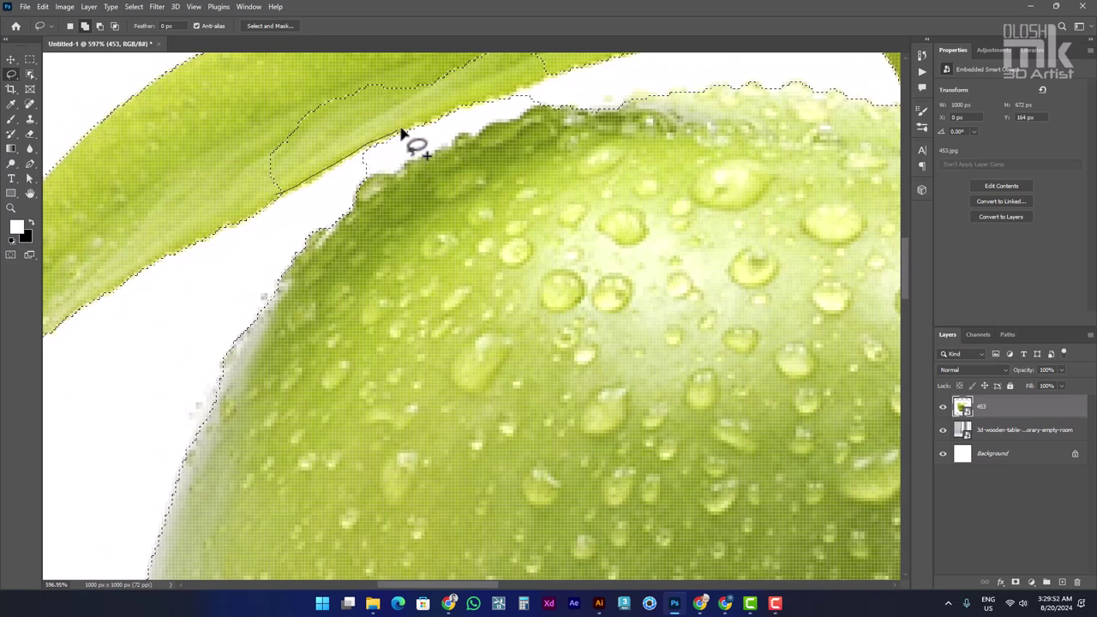
pyautogui.moveTo(476, 102); pyautogui.dragTo(551, 80)
pyautogui.moveTo(485, 46)
pyautogui.mouseDown()
pyautogui.moveTo(386, 81)
pyautogui.moveTo(228, 177)
pyautogui.moveTo(296, 191)
pyautogui.mouseUp()
pyautogui.scroll(-3, 324, 196)
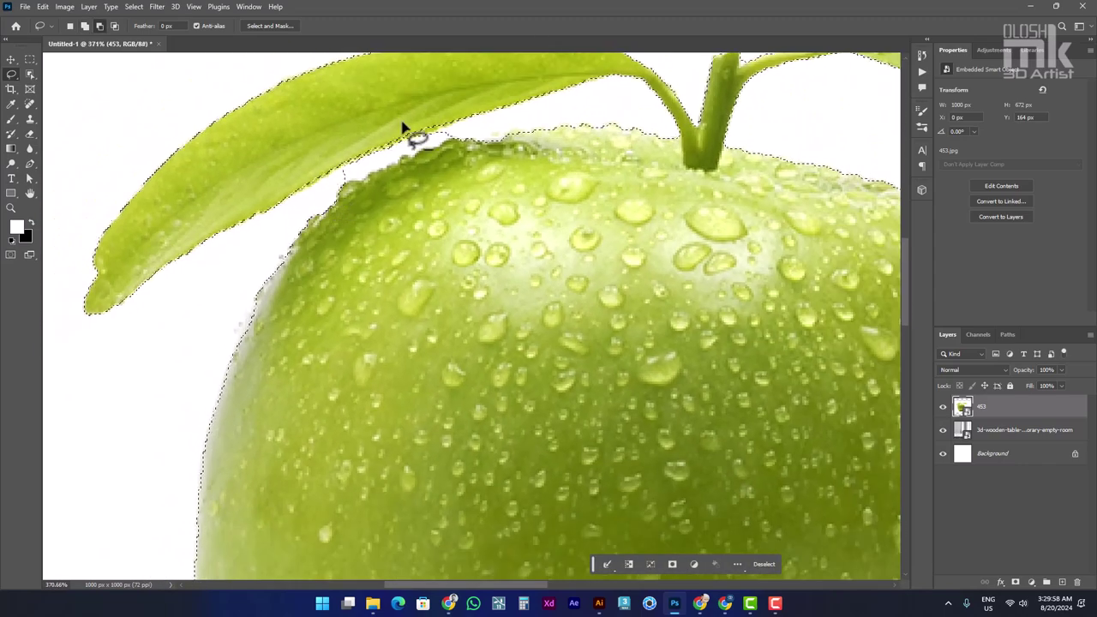
pyautogui.scroll(2, 409, 135)
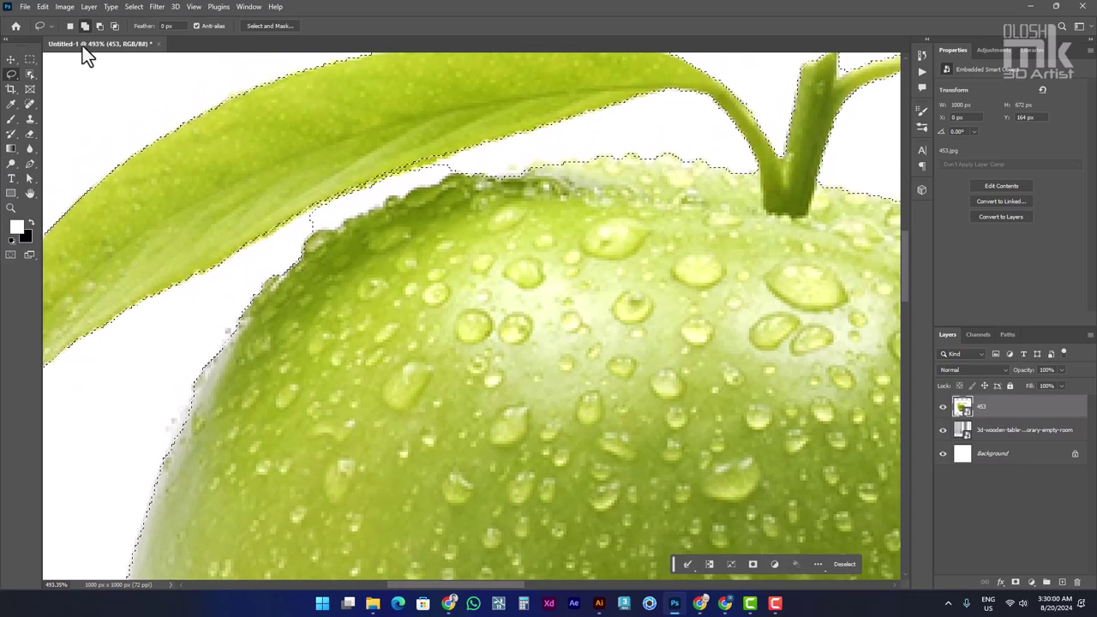
pyautogui.click(99, 26)
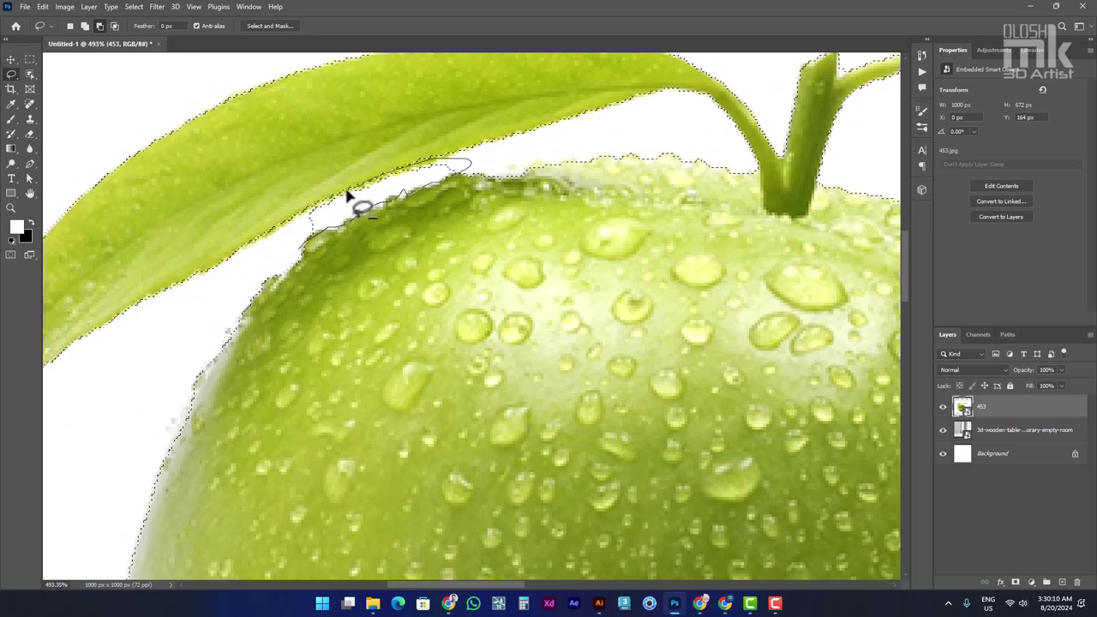
pyautogui.moveTo(293, 250); pyautogui.dragTo(304, 257)
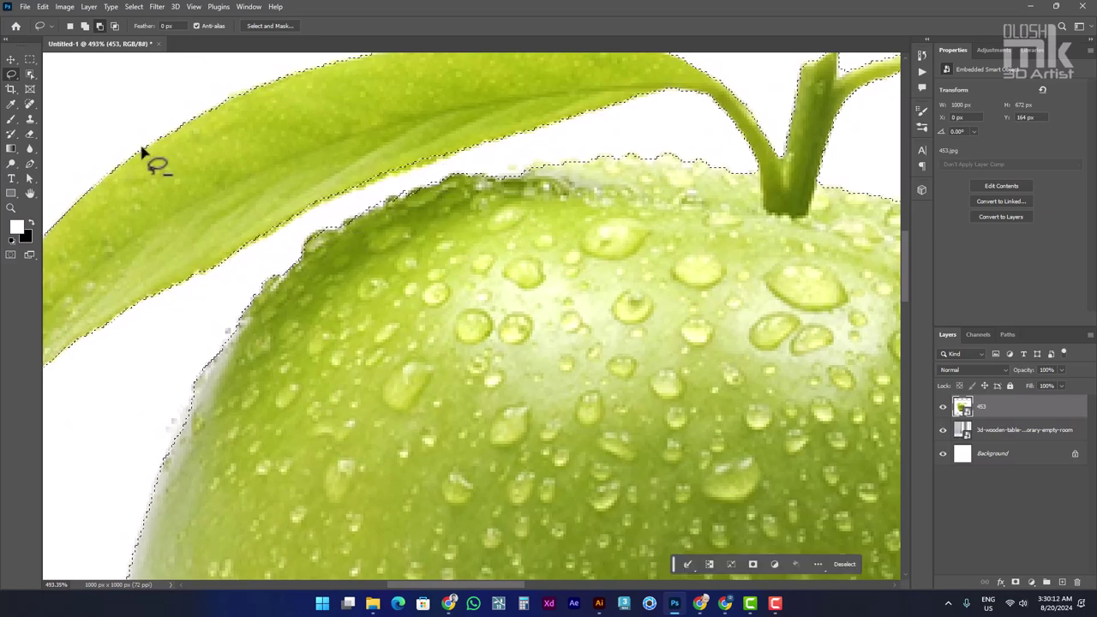
# - Add the apple's top edge back into the selection
pyautogui.click(83, 27)
pyautogui.scroll(2, 336, 252)
pyautogui.scroll(2, 363, 220)
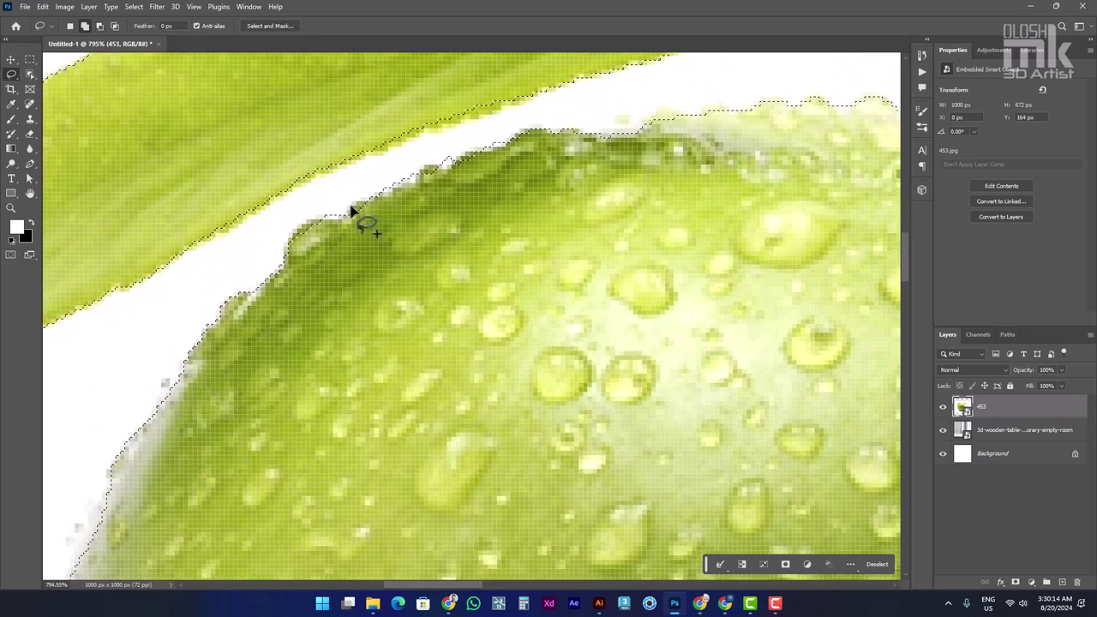
pyautogui.moveTo(374, 203)
pyautogui.mouseDown()
pyautogui.moveTo(353, 220)
pyautogui.moveTo(386, 208)
pyautogui.moveTo(428, 171)
pyautogui.moveTo(463, 176)
pyautogui.moveTo(462, 159)
pyautogui.moveTo(505, 175)
pyautogui.moveTo(435, 167)
pyautogui.mouseUp()
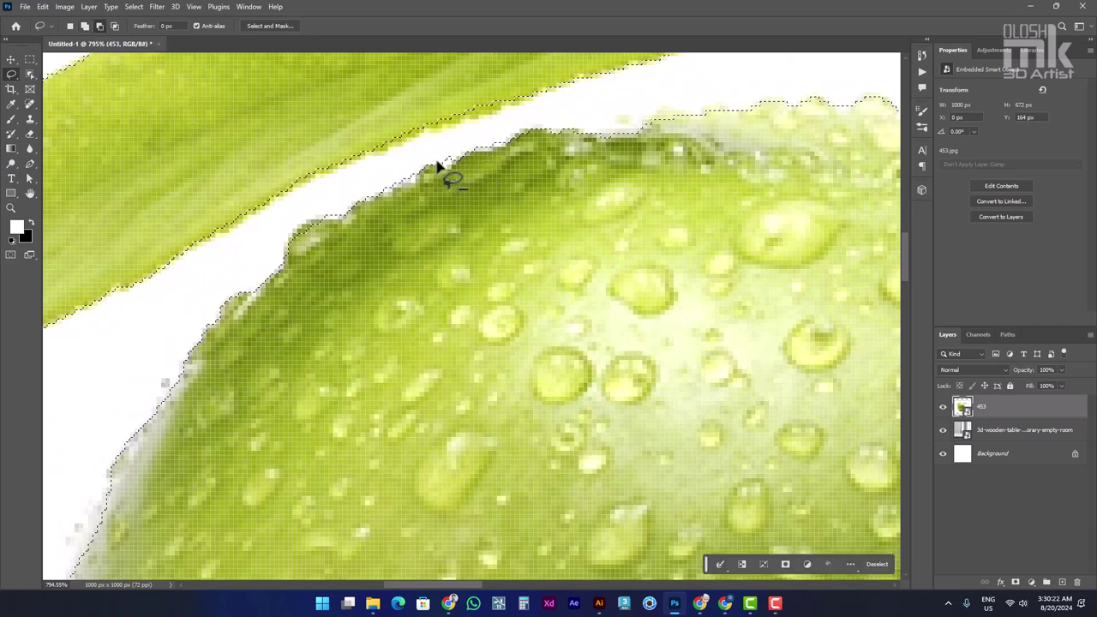
pyautogui.scroll(-1, 454, 163)
pyautogui.scroll(-2, 434, 157)
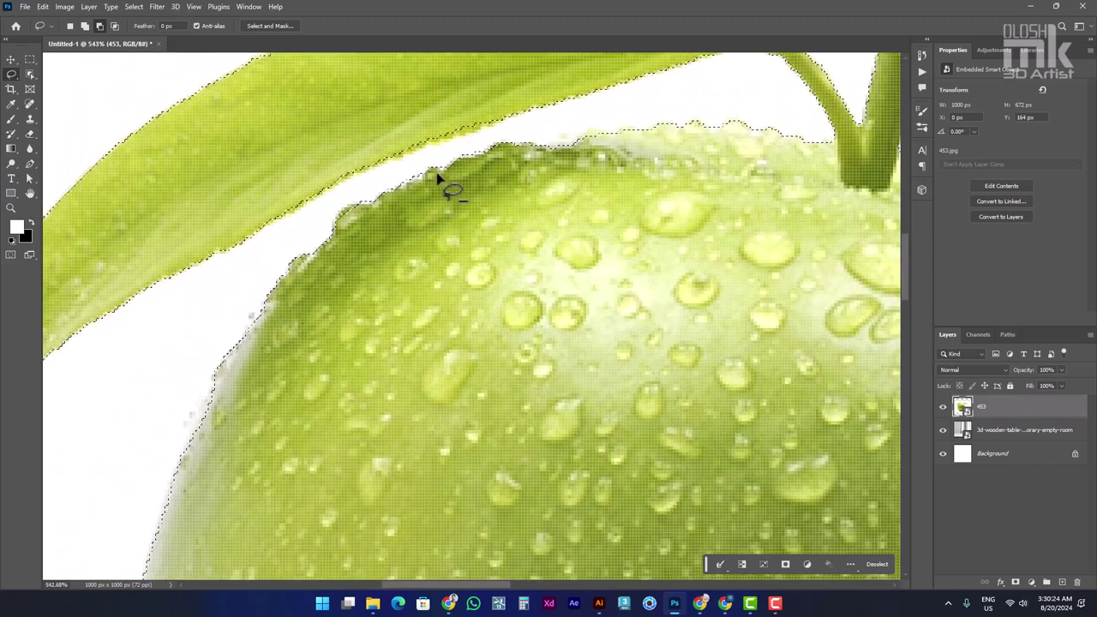
pyautogui.scroll(-1, 441, 176)
pyautogui.scroll(3, 505, 181)
pyautogui.scroll(1, 545, 152)
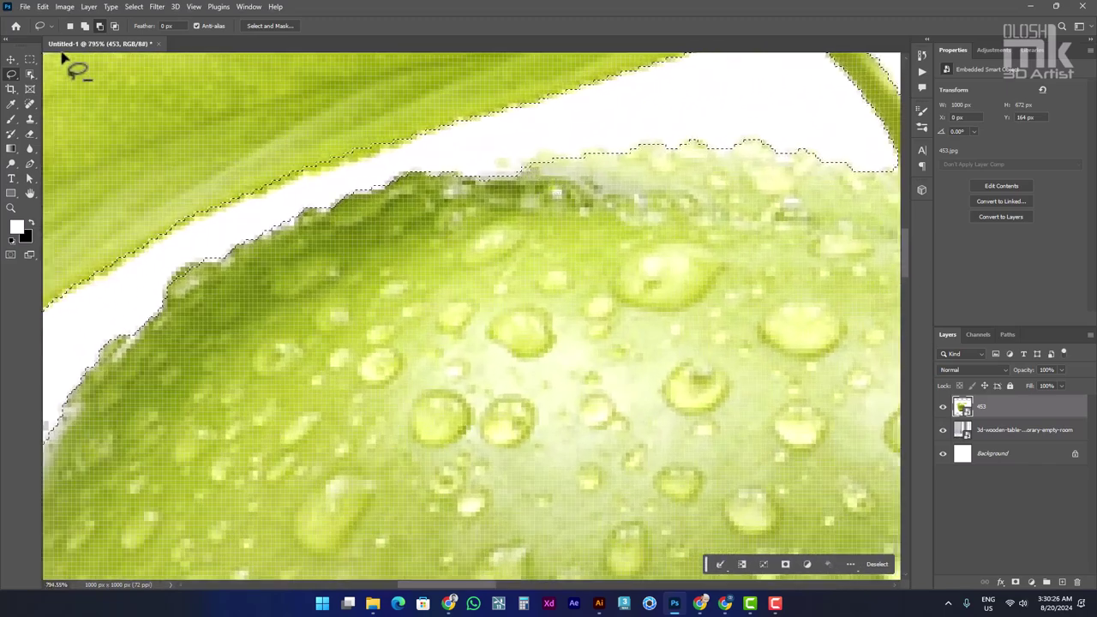
pyautogui.moveTo(386, 179); pyautogui.dragTo(540, 171)
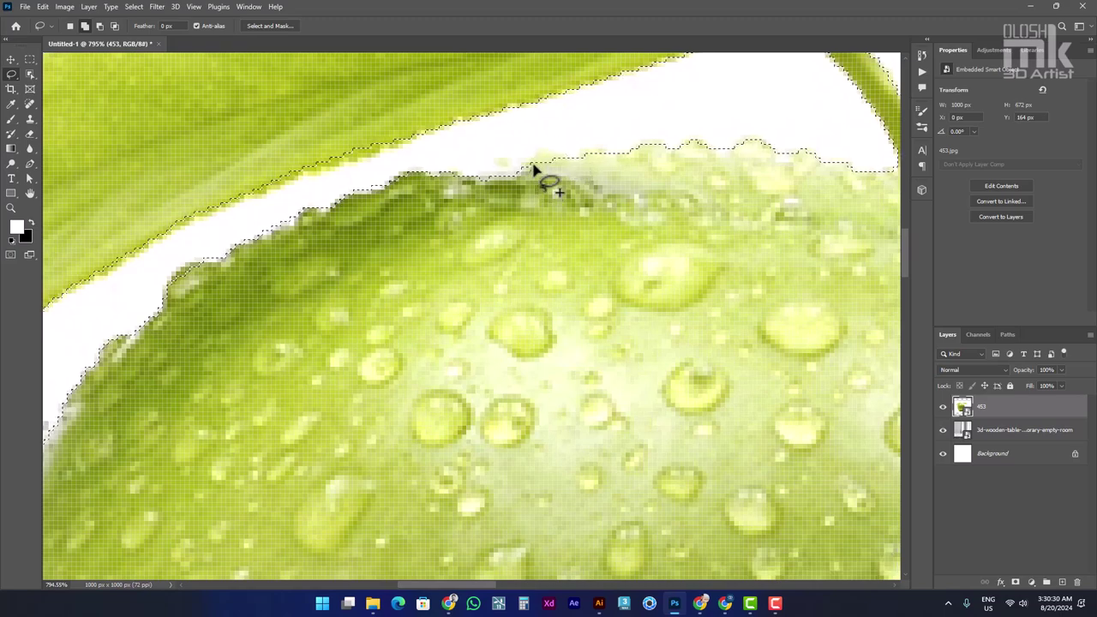
# - Trace the lower edge of the right leaf tip into the selection
pyautogui.scroll(-2, 565, 168)
pyautogui.scroll(-2, 568, 186)
pyautogui.scroll(-1, 575, 200)
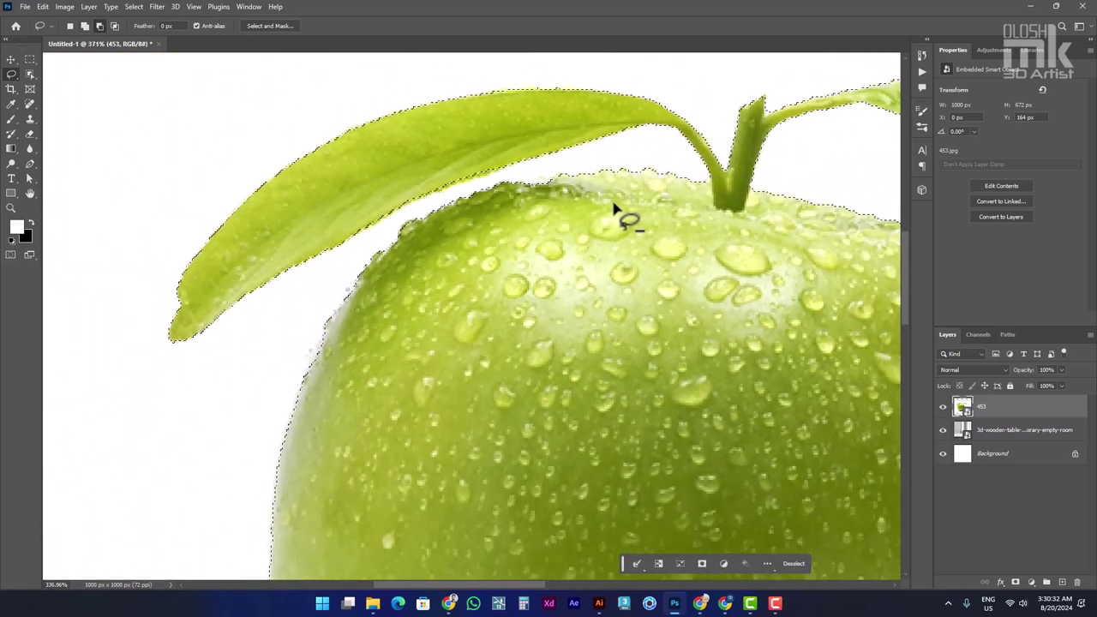
pyautogui.moveTo(732, 193); pyautogui.dragTo(416, 289)
pyautogui.scroll(2, 788, 299)
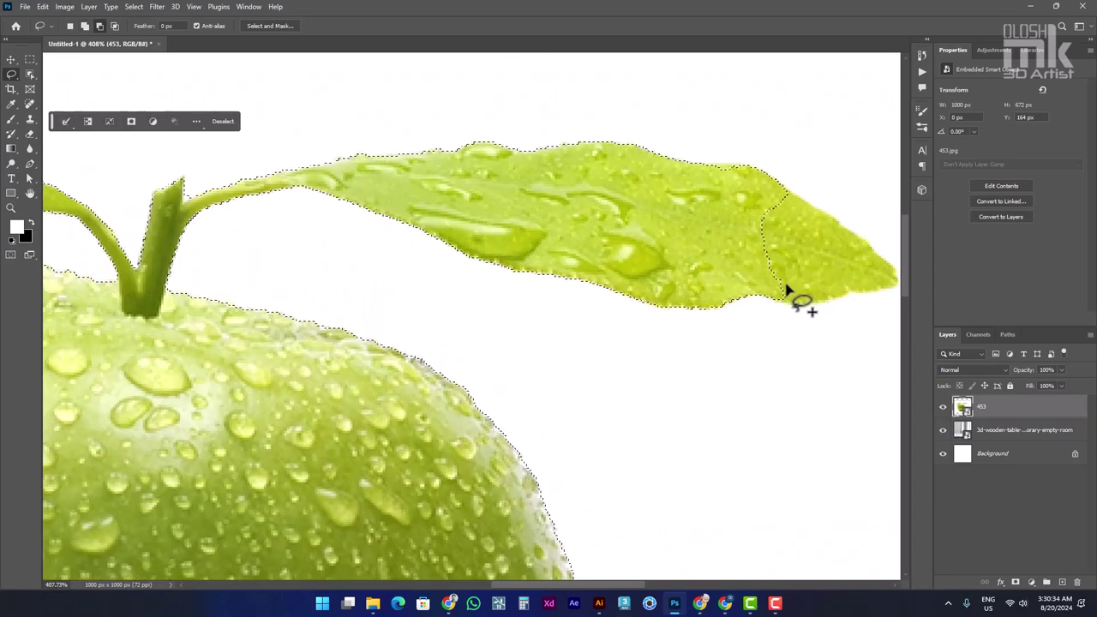
pyautogui.scroll(1, 819, 227)
pyautogui.moveTo(823, 232); pyautogui.dragTo(497, 262)
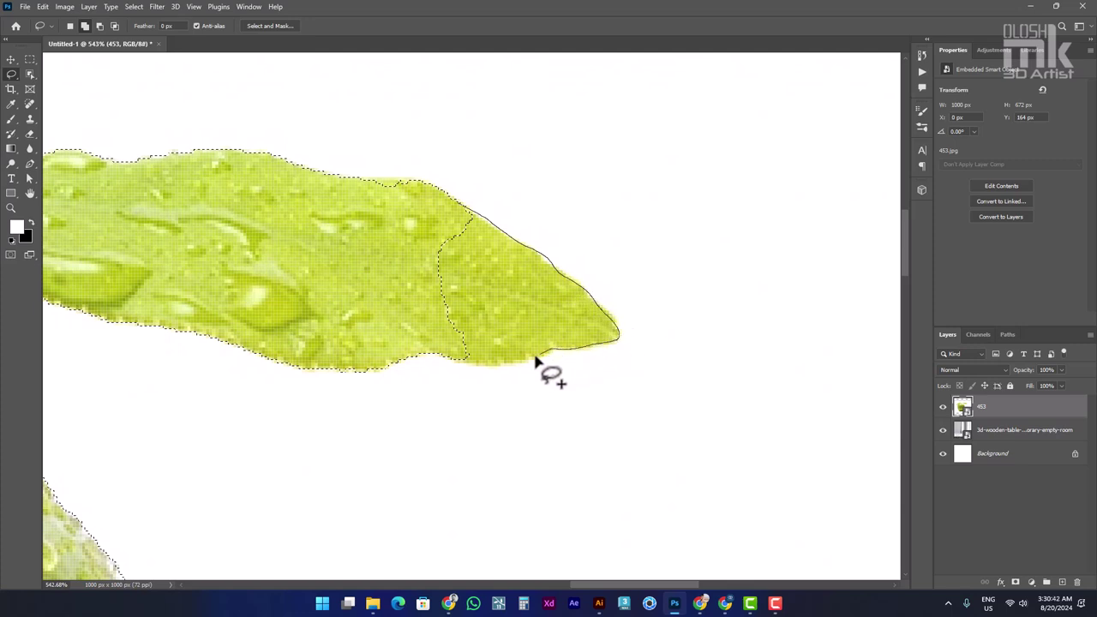
pyautogui.moveTo(535, 359)
pyautogui.mouseDown()
pyautogui.moveTo(469, 368)
pyautogui.moveTo(368, 206)
pyautogui.moveTo(398, 186)
pyautogui.moveTo(374, 225)
pyautogui.mouseUp()
pyautogui.scroll(2, 360, 181)
pyautogui.scroll(-2, 374, 226)
pyautogui.scroll(-2, 380, 233)
pyautogui.scroll(-3, 380, 232)
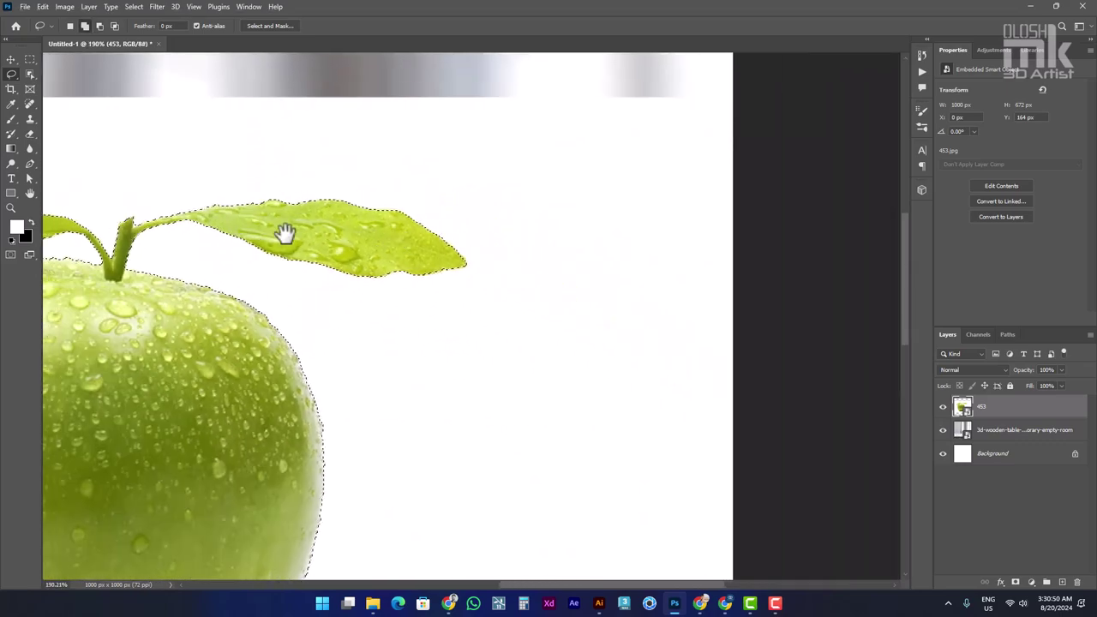
pyautogui.scroll(1, 543, 179)
pyautogui.scroll(-3, 483, 203)
pyautogui.scroll(-1, 494, 431)
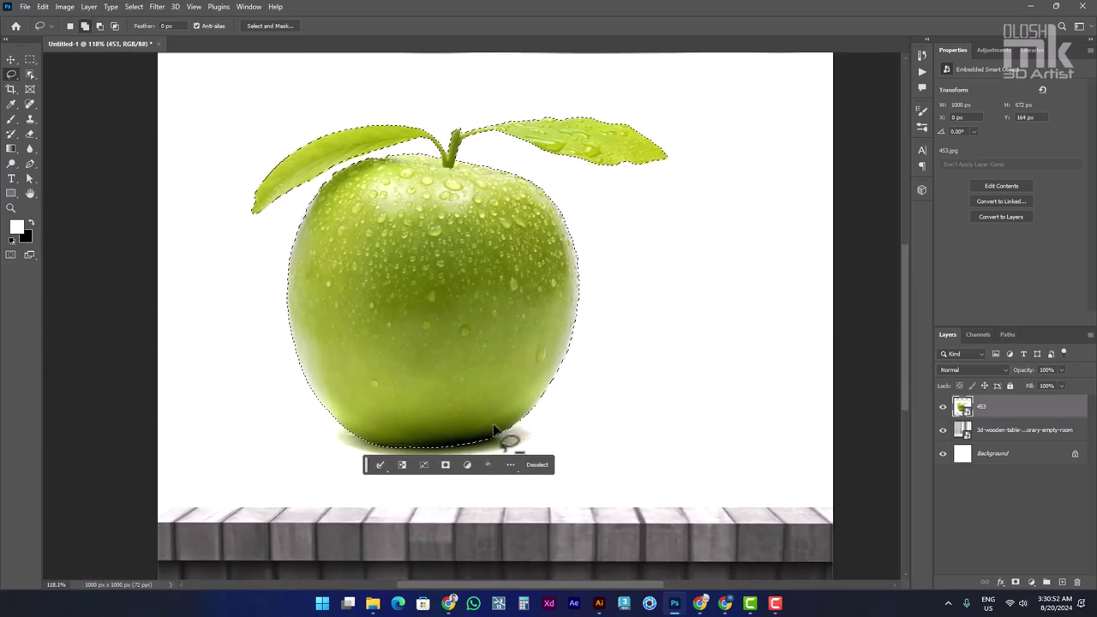
pyautogui.scroll(2, 494, 431)
pyautogui.scroll(2, 505, 461)
# - Trace the apple's bottom edge so the soft shadow stays outside the selection
pyautogui.moveTo(316, 409)
pyautogui.mouseDown()
pyautogui.moveTo(317, 374)
pyautogui.moveTo(351, 375)
pyautogui.moveTo(335, 318)
pyautogui.mouseUp()
pyautogui.scroll(2, 351, 374)
pyautogui.scroll(1, 350, 377)
pyautogui.moveTo(265, 372); pyautogui.dragTo(290, 374)
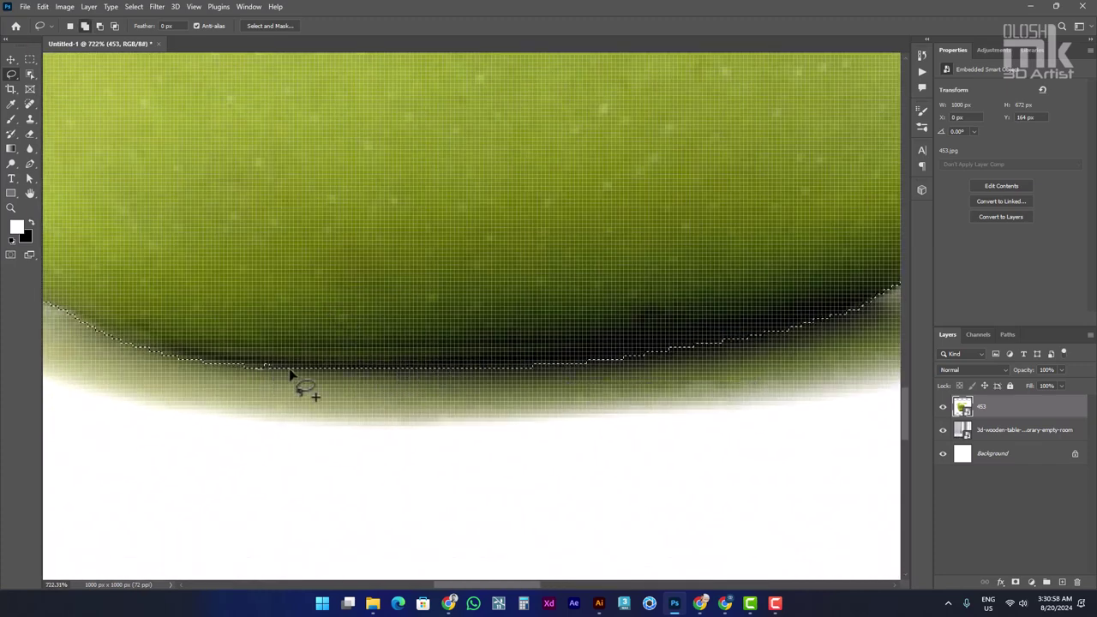
pyautogui.moveTo(253, 319)
pyautogui.mouseDown()
pyautogui.moveTo(266, 369)
pyautogui.moveTo(453, 360)
pyautogui.mouseUp()
pyautogui.scroll(-3, 463, 313)
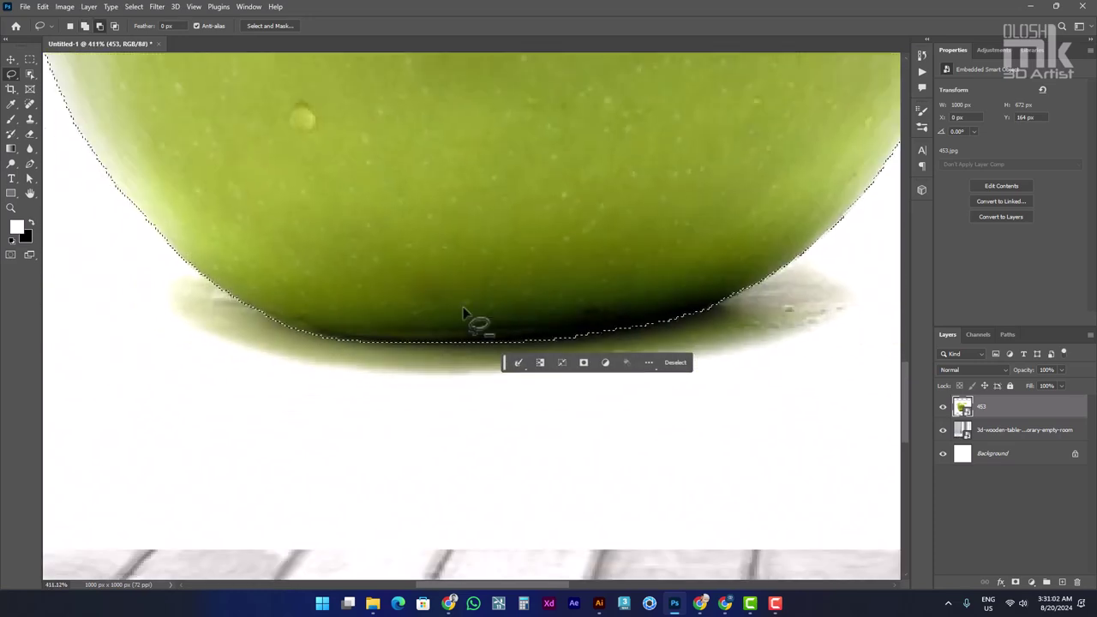
pyautogui.scroll(-3, 463, 313)
pyautogui.scroll(-3, 416, 288)
pyautogui.moveTo(473, 147)
pyautogui.mouseDown()
pyautogui.moveTo(489, 245)
pyautogui.moveTo(510, 284)
pyautogui.mouseUp()
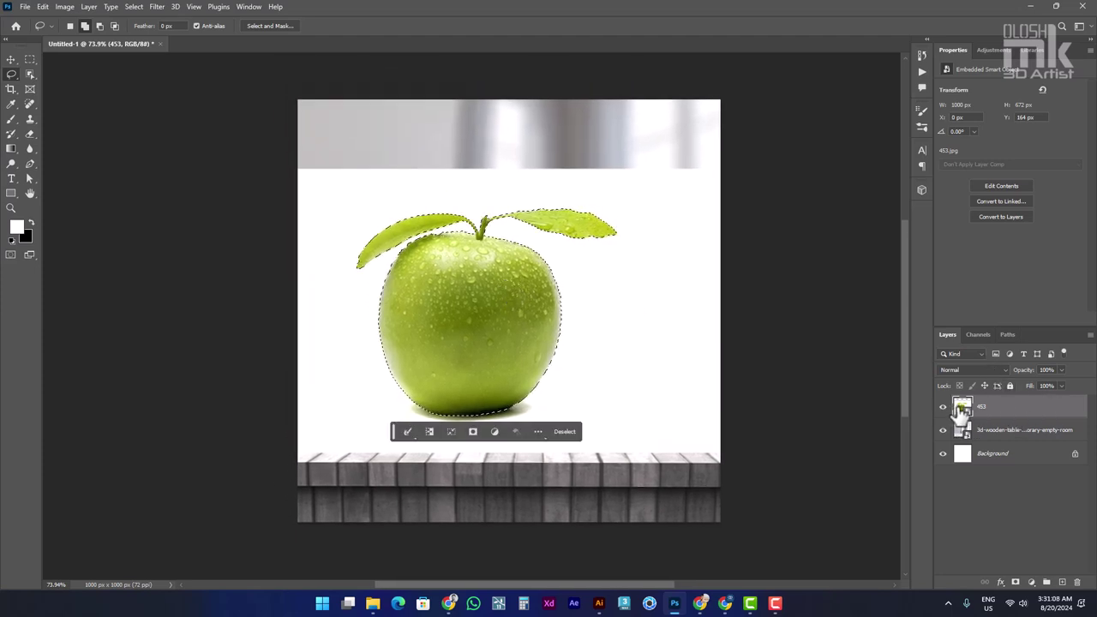
# - Copy the selected apple onto new Layer 1 via Layer > New > Layer Via Copy
pyautogui.hotkey('ctrl', 'j')
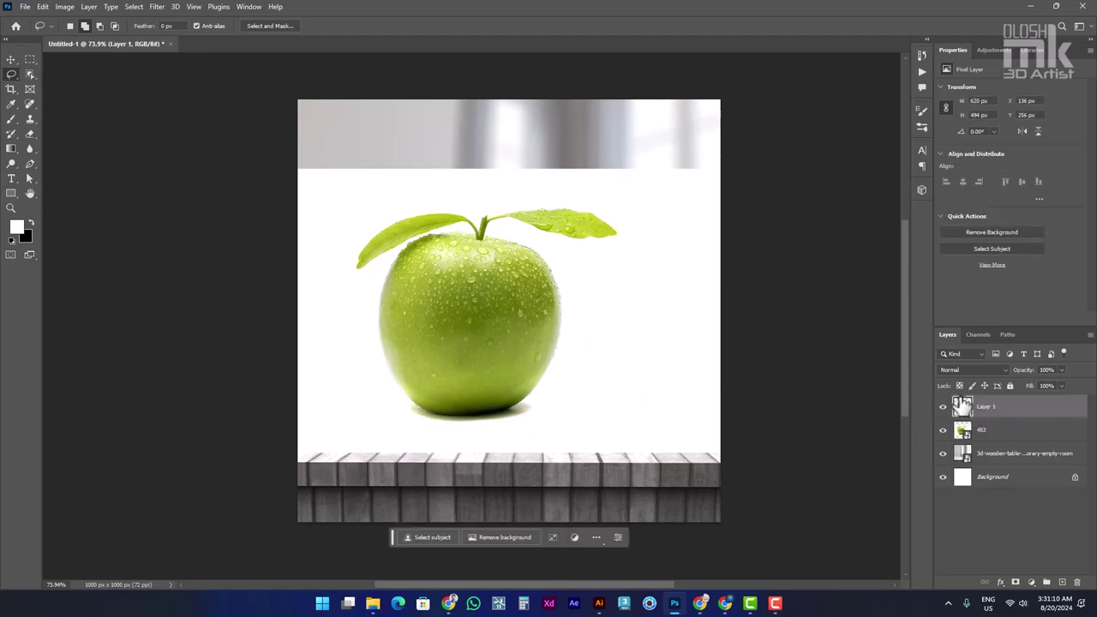
pyautogui.hotkey('ctrl', 'z')
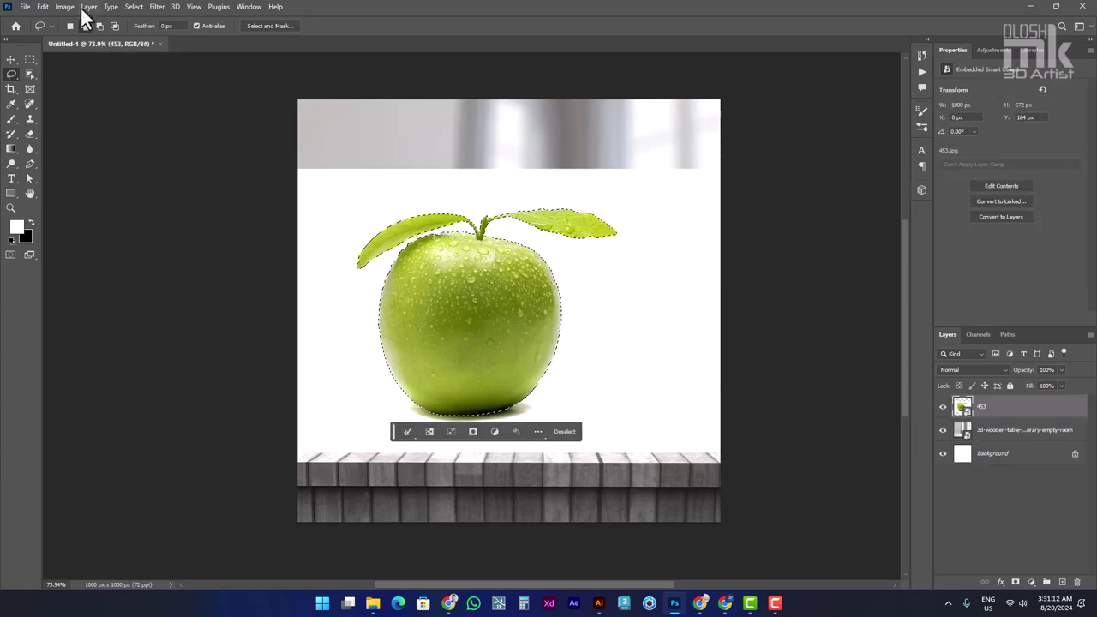
pyautogui.click(86, 8)
pyautogui.moveTo(97, 21)
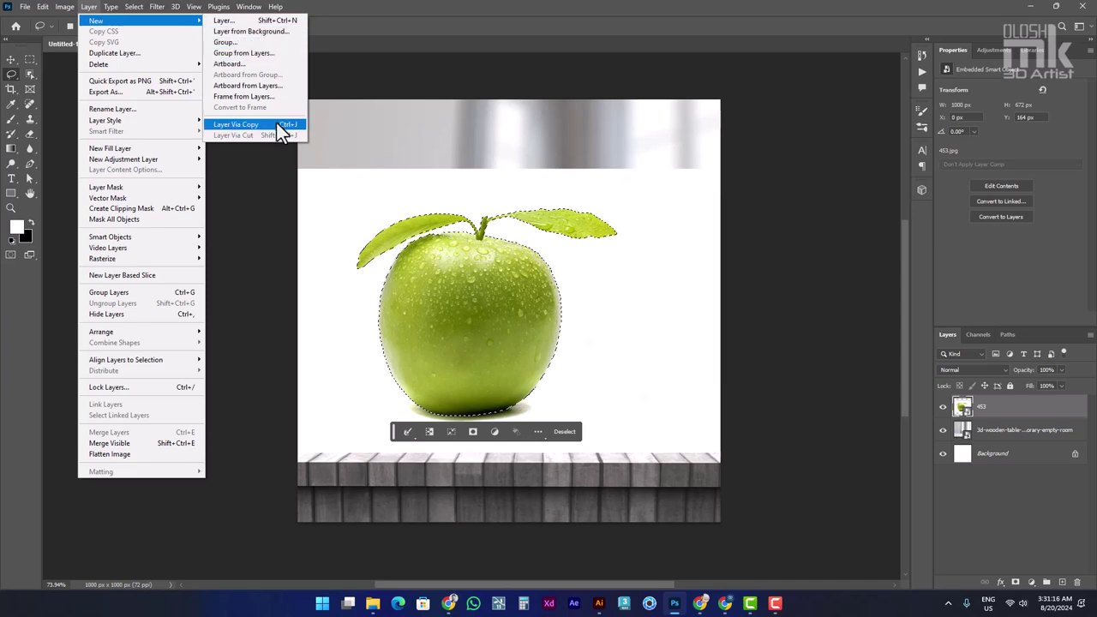
pyautogui.click(276, 124)
# - Toggle layer 453's visibility to check the apple cutout
pyautogui.click(943, 435)
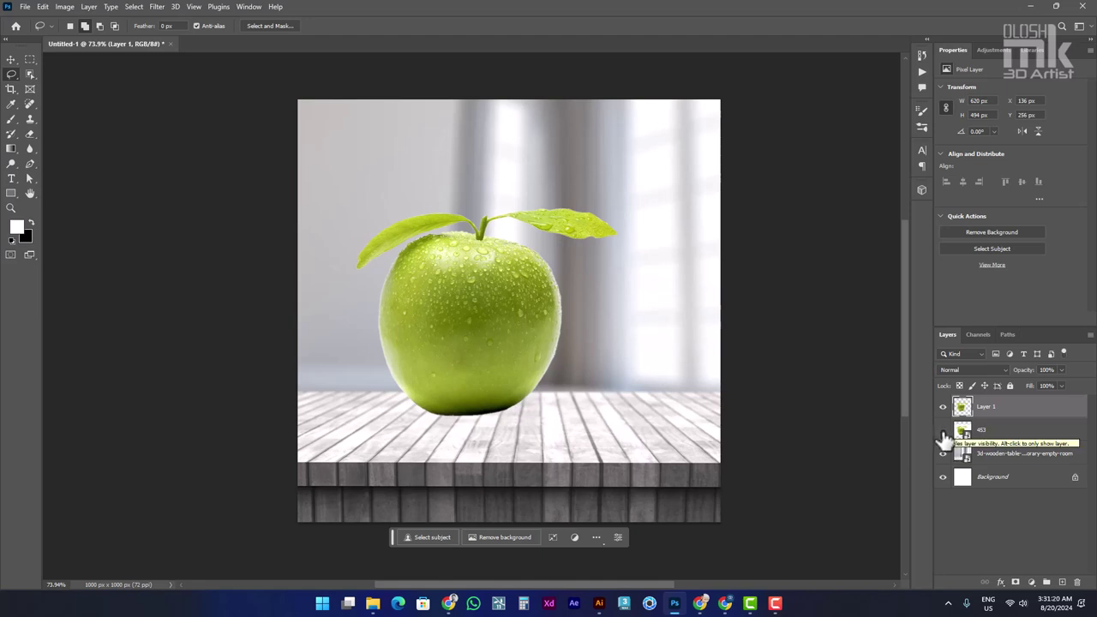
pyautogui.click(942, 436)
pyautogui.click(943, 435)
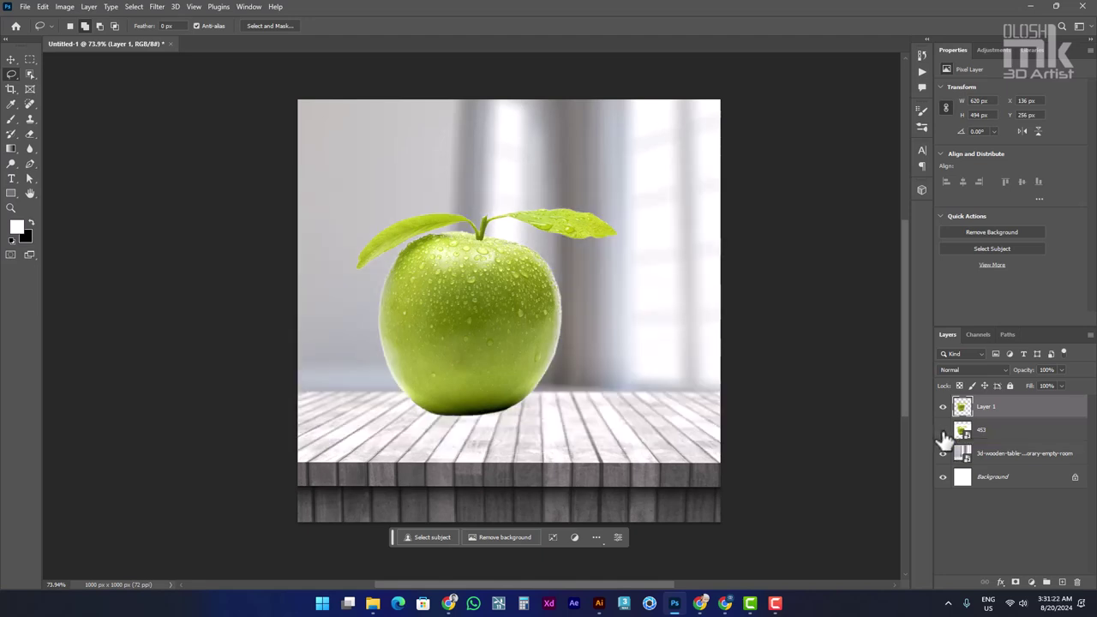
pyautogui.click(943, 433)
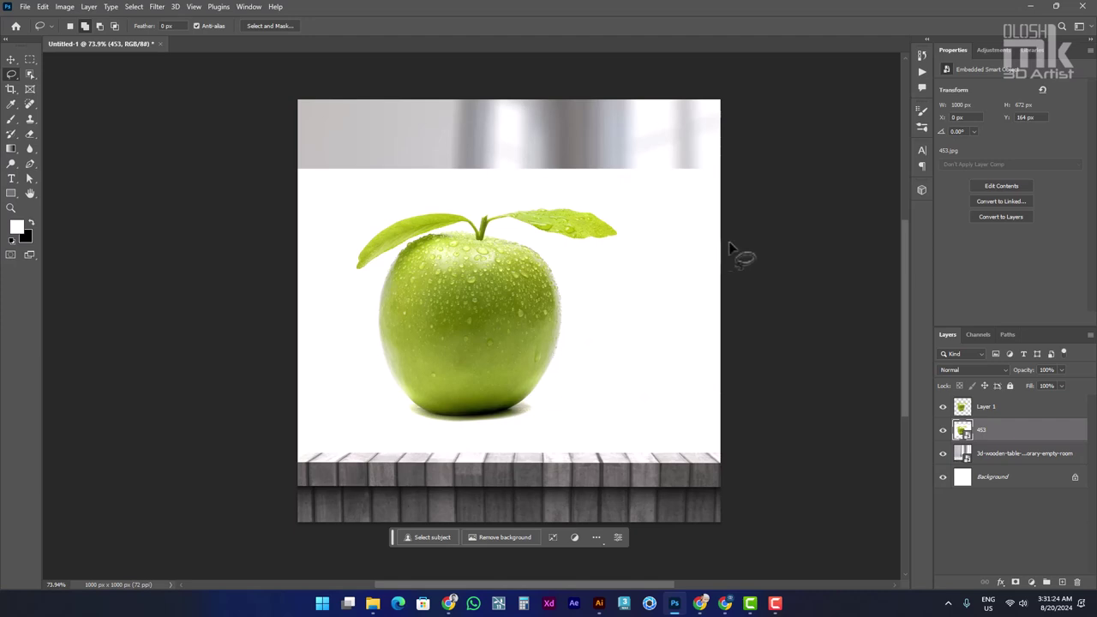
# - Set layer 453 to Multiply blending and select it together with Layer 1
pyautogui.click(955, 367)
pyautogui.click(958, 362)
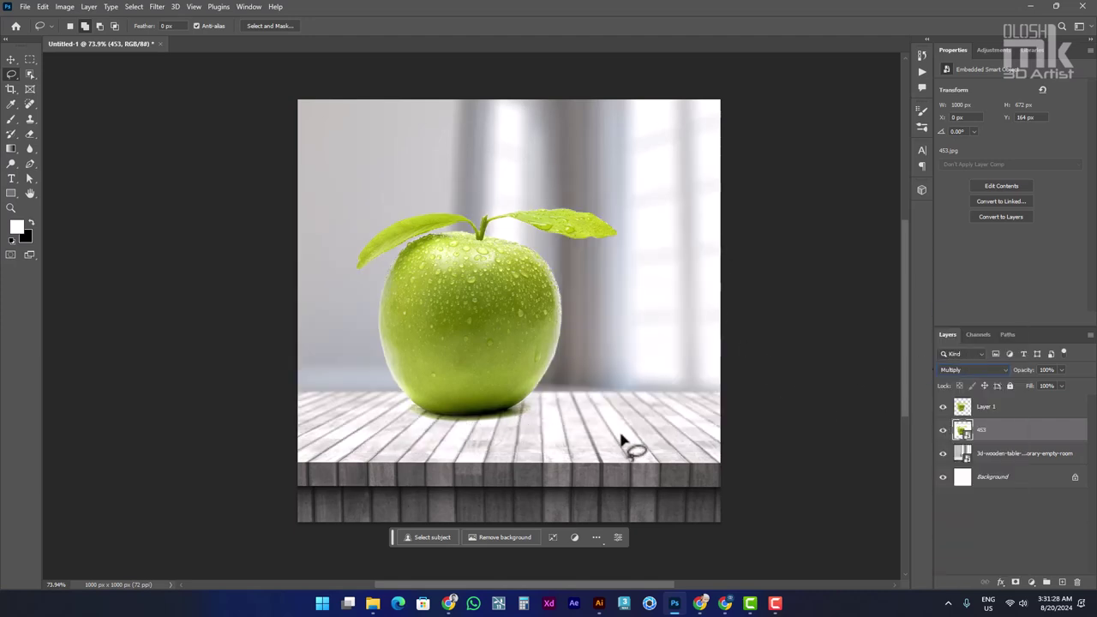
pyautogui.keyDown('ctrl'); pyautogui.click(967, 412); pyautogui.keyUp('ctrl')
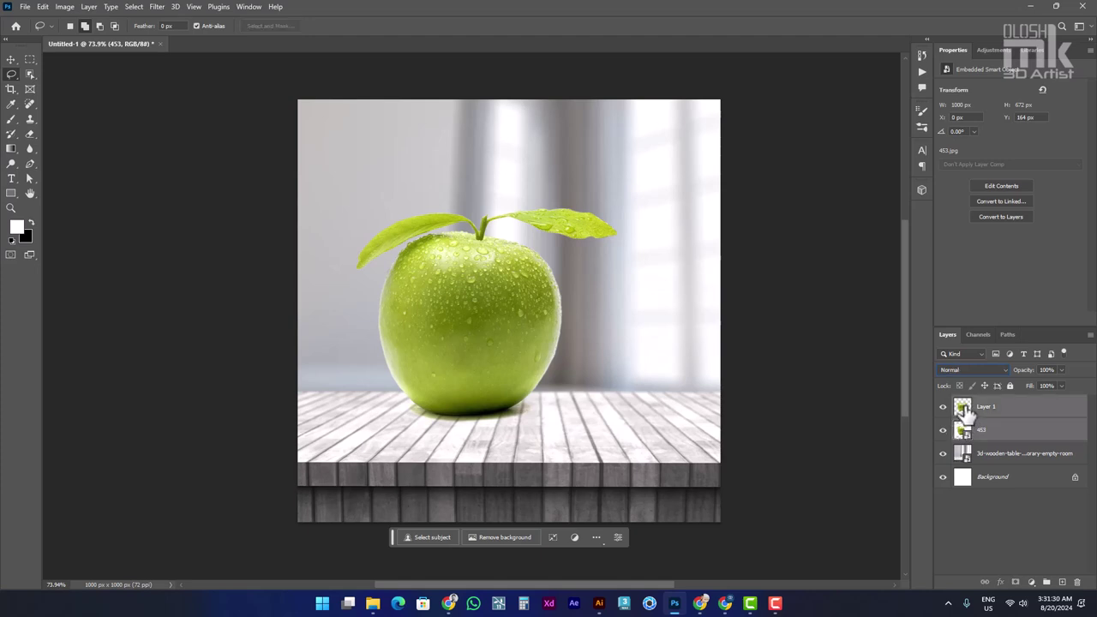
# - Scale both apple layers to about 115.69% and settle them on the tabletop
pyautogui.hotkey('ctrl', 't')
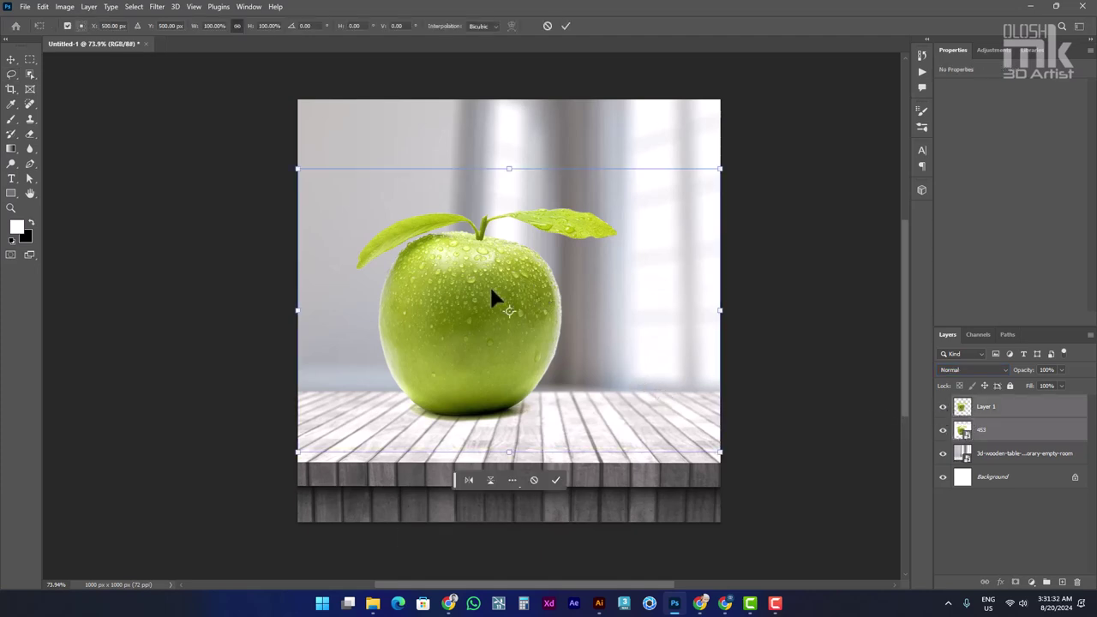
pyautogui.moveTo(492, 295); pyautogui.dragTo(536, 318)
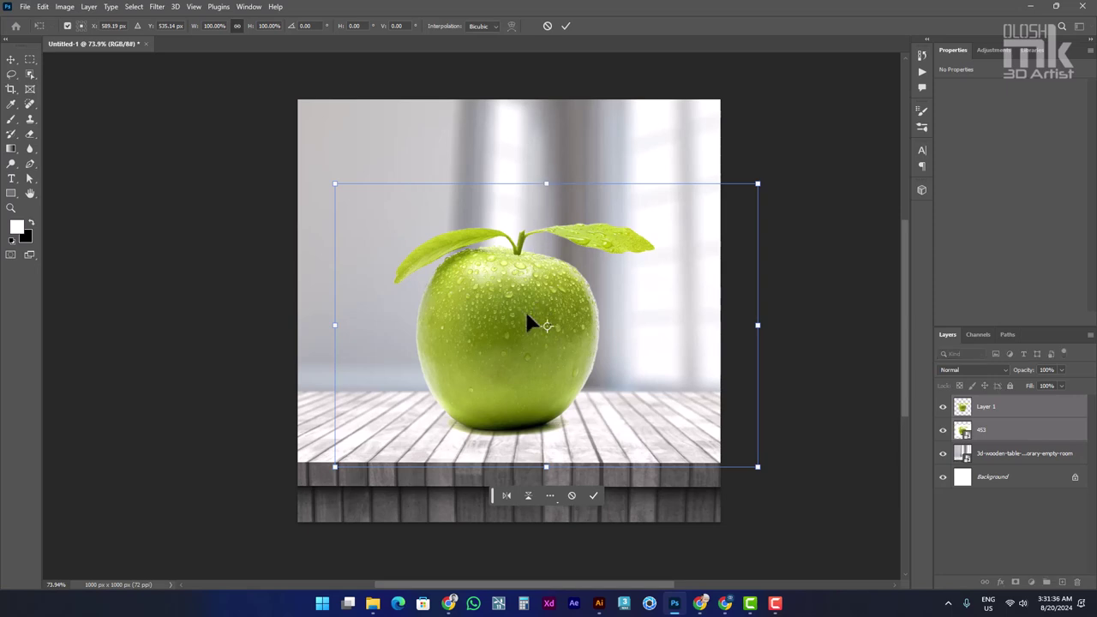
pyautogui.moveTo(526, 315); pyautogui.dragTo(522, 310)
pyautogui.moveTo(542, 181); pyautogui.dragTo(581, 124)
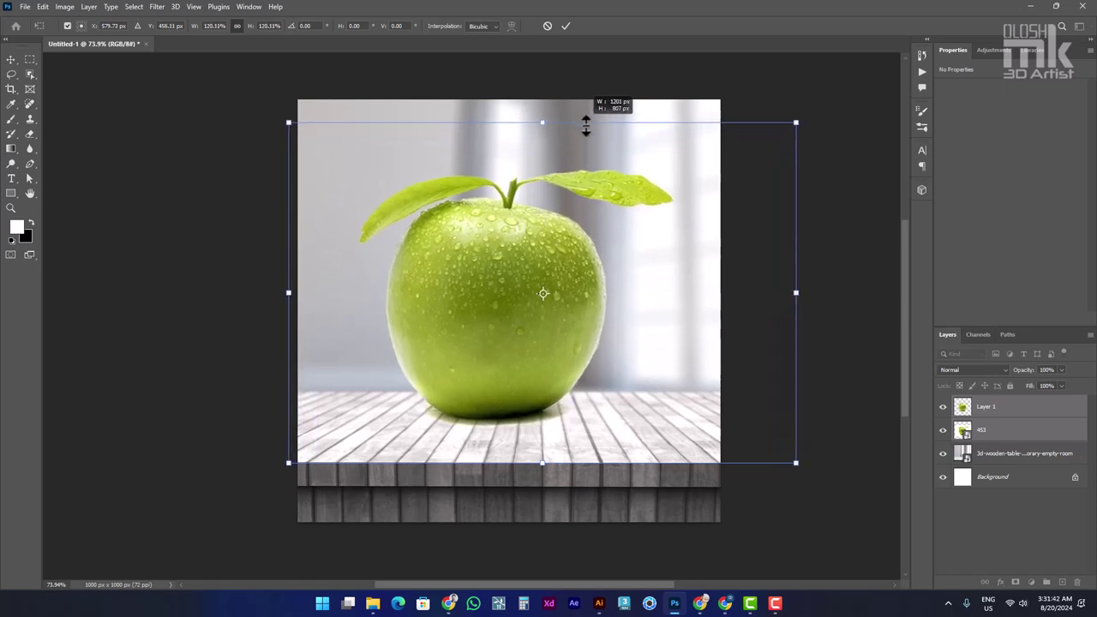
pyautogui.moveTo(525, 272); pyautogui.dragTo(528, 280)
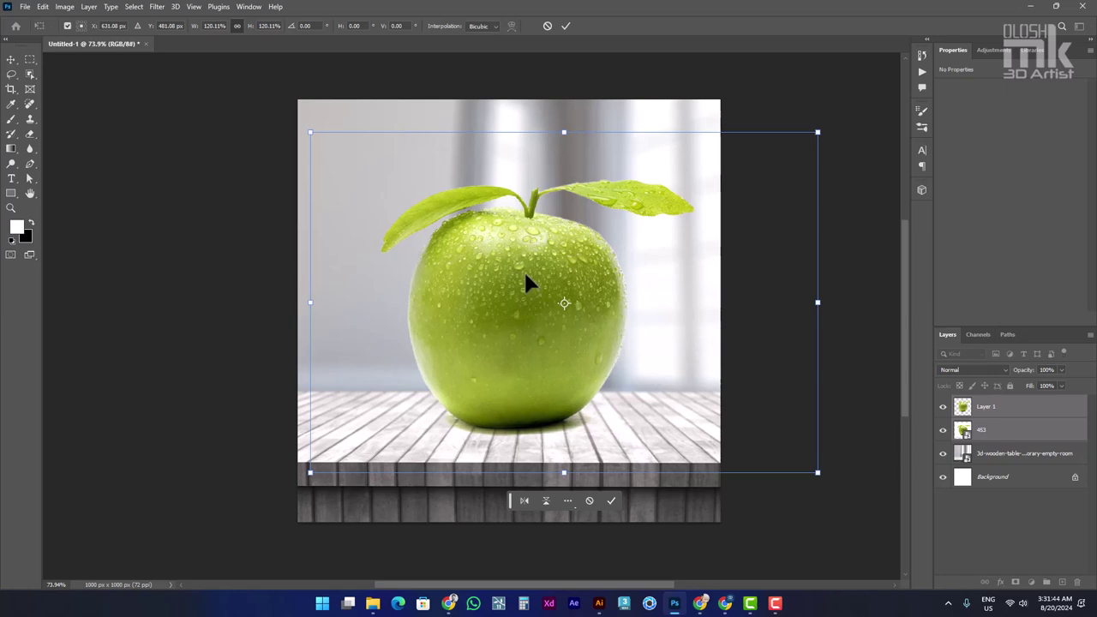
pyautogui.moveTo(560, 138); pyautogui.dragTo(559, 146)
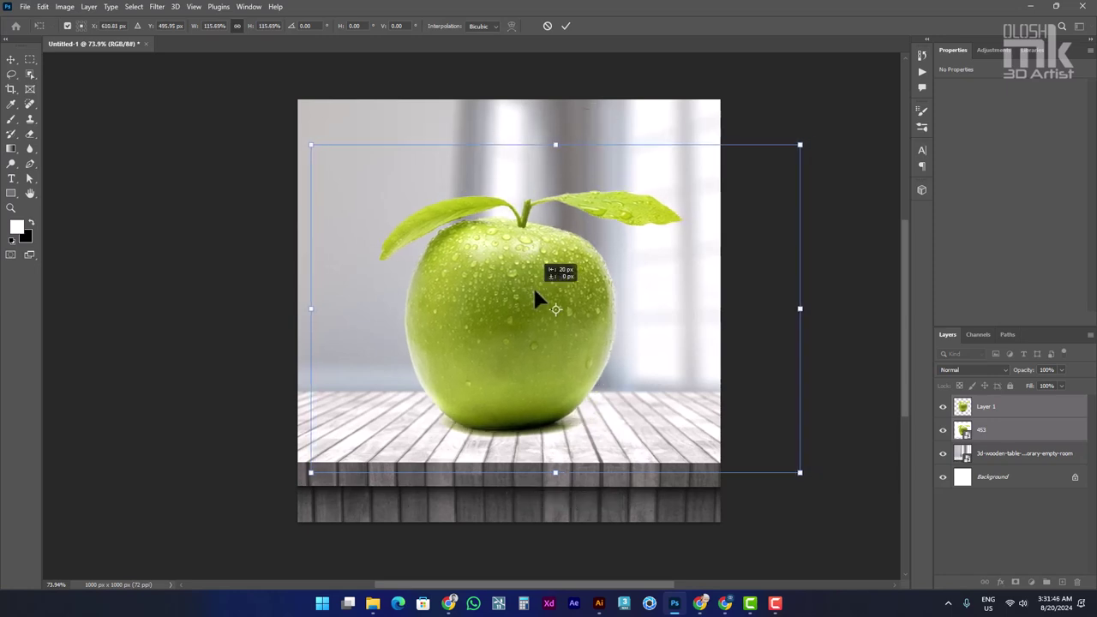
pyautogui.moveTo(528, 298); pyautogui.dragTo(541, 303)
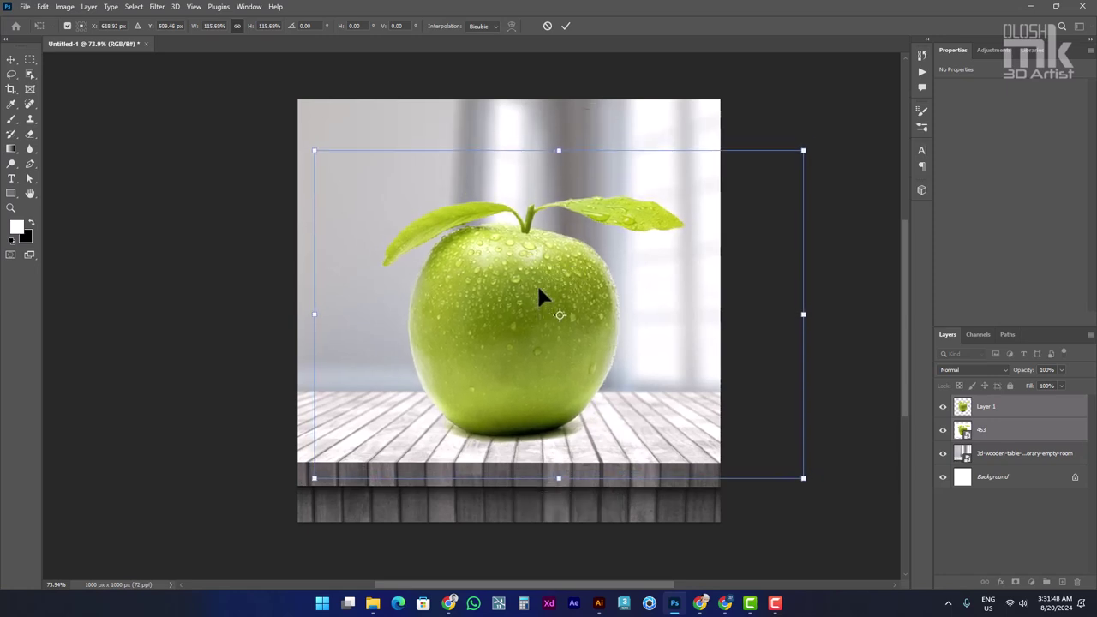
pyautogui.press('Return')
# - Add a new Layer 2 directly beneath the 453 apple layer
pyautogui.press('l')
pyautogui.click(965, 430)
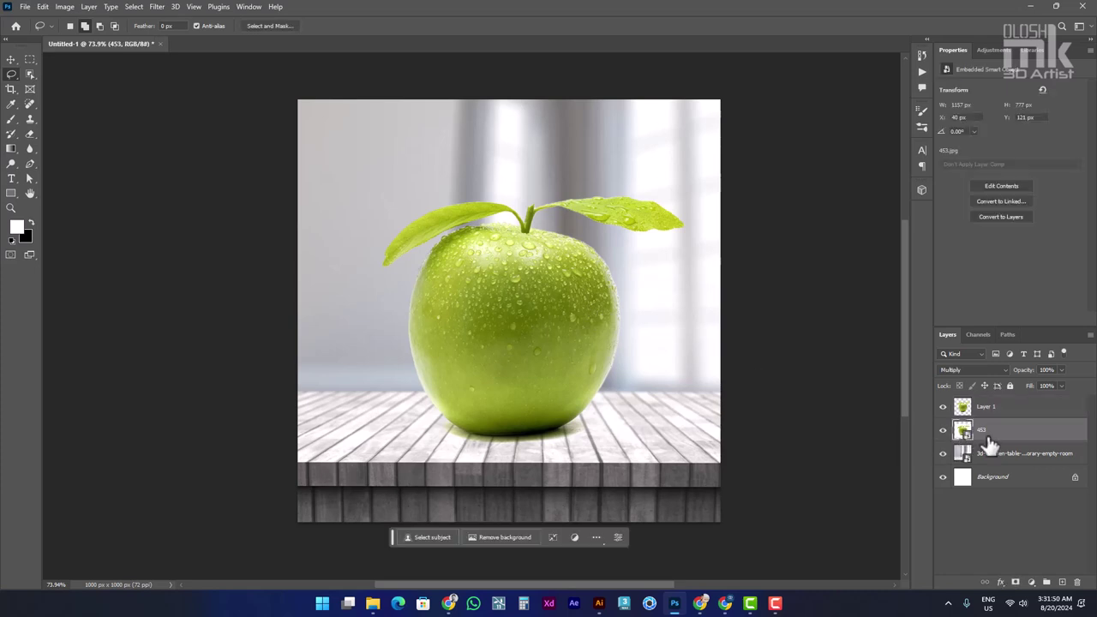
pyautogui.click(1062, 581)
pyautogui.moveTo(977, 439); pyautogui.dragTo(980, 463)
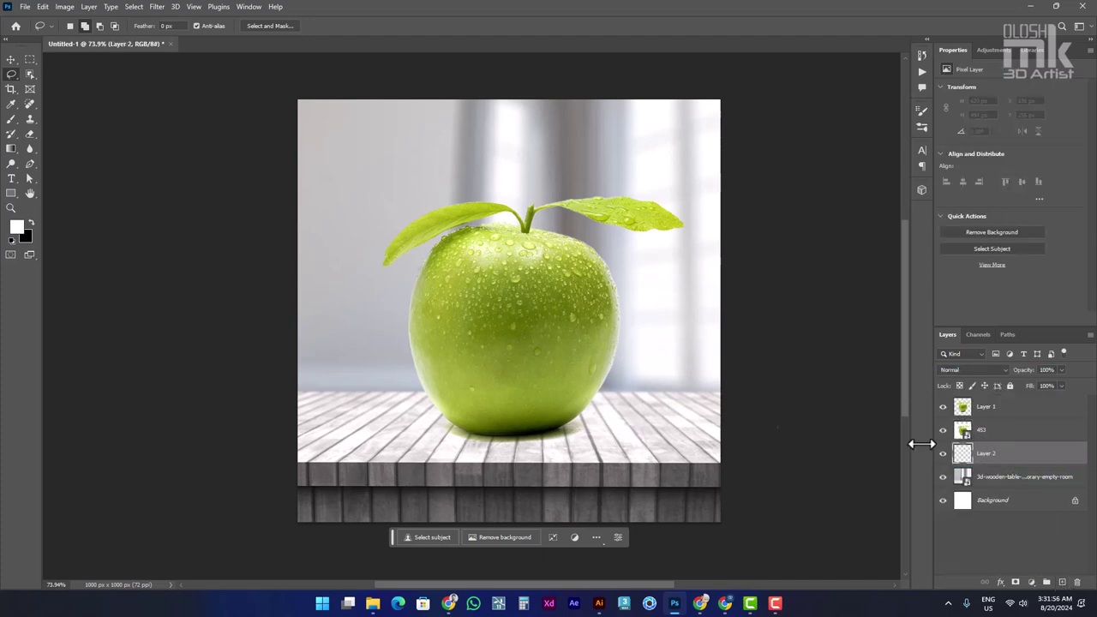
# - Paint one black dab behind the apple with a 300 px Soft Round brush, 0% hardness
pyautogui.click(11, 120)
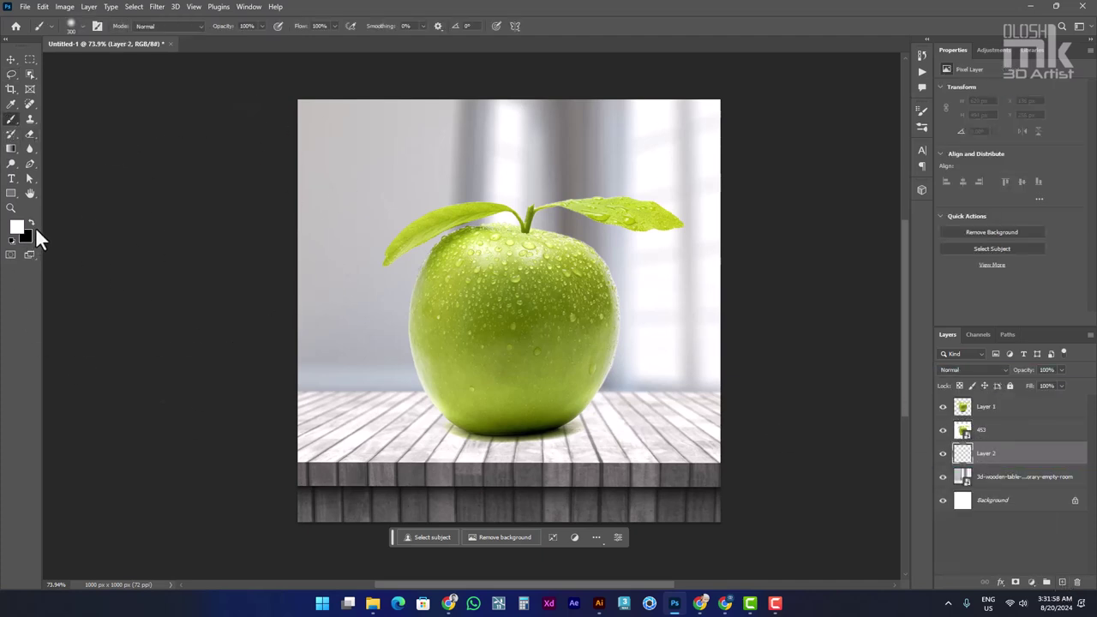
pyautogui.click(32, 223)
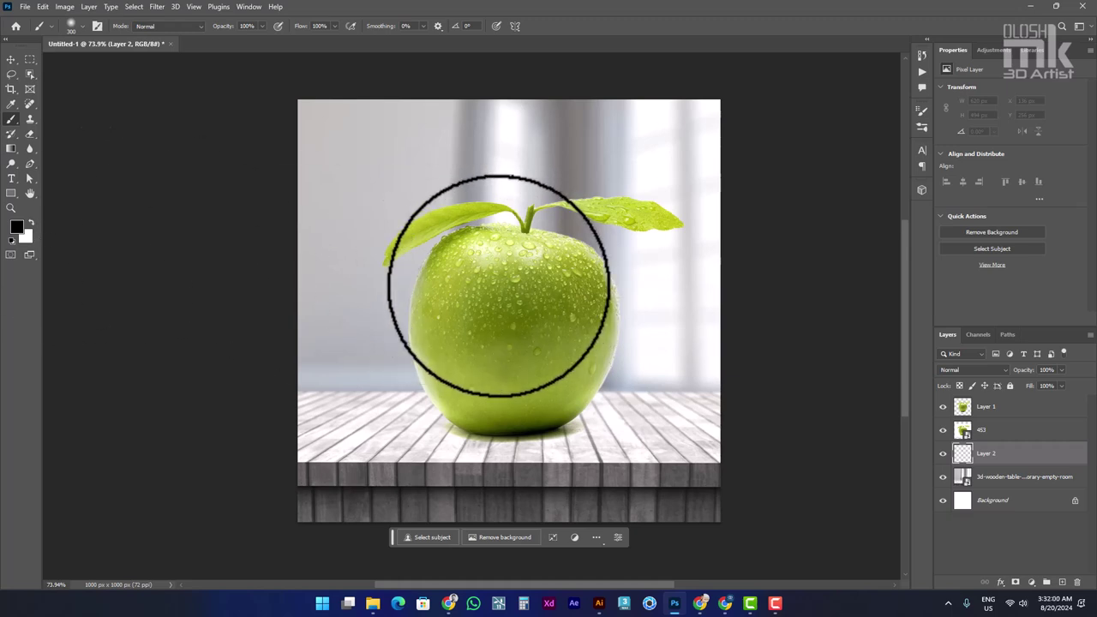
pyautogui.rightClick(502, 286)
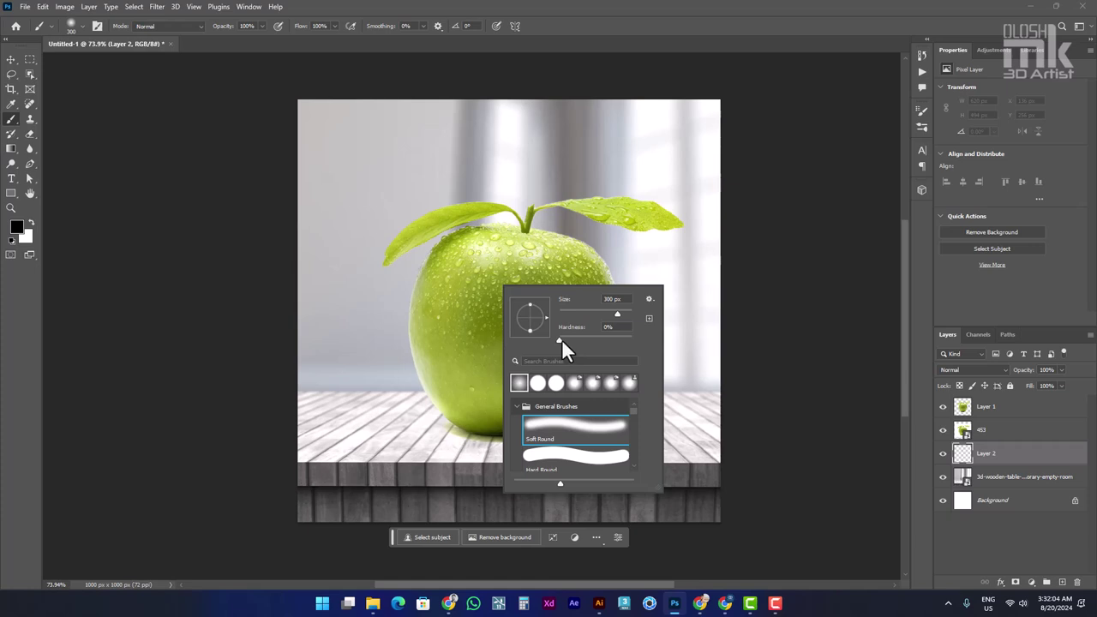
pyautogui.moveTo(562, 340); pyautogui.dragTo(643, 339)
pyautogui.click(487, 264)
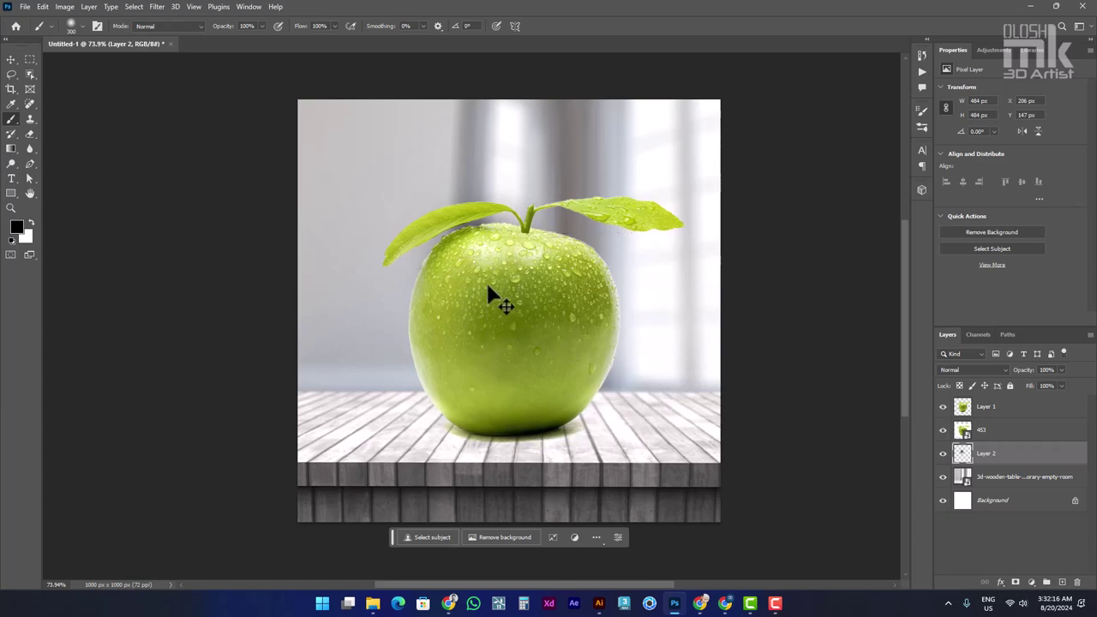
# - Move the black dab under the apple and flatten it into a thin strip
pyautogui.hotkey('ctrl', 't')
pyautogui.moveTo(498, 242)
pyautogui.mouseDown()
pyautogui.moveTo(647, 304)
pyautogui.moveTo(555, 401)
pyautogui.mouseUp()
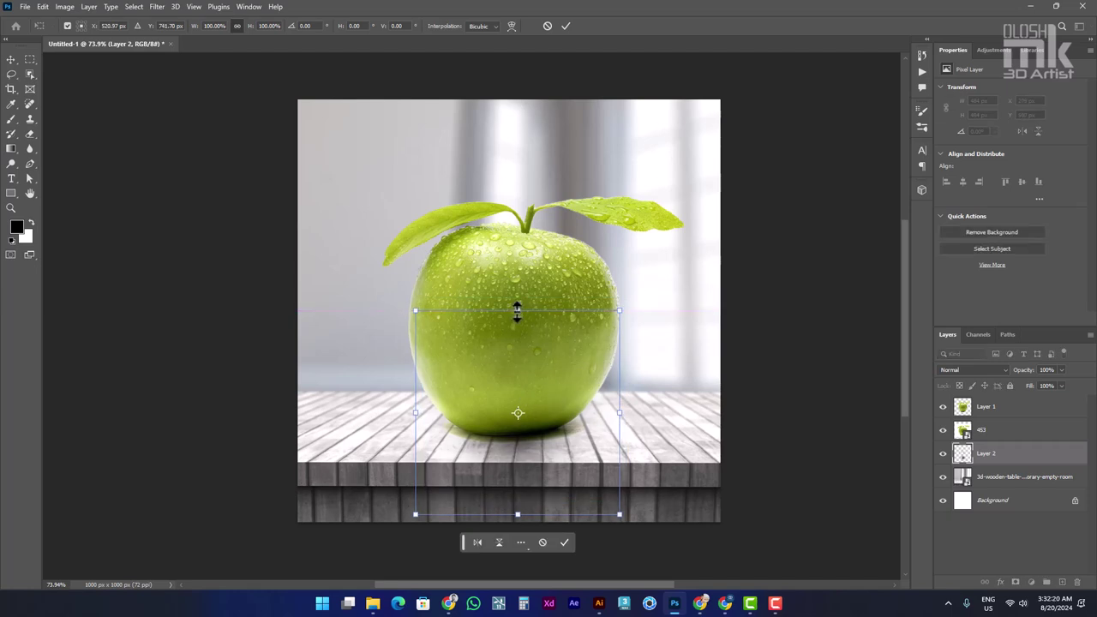
pyautogui.moveTo(516, 311); pyautogui.dragTo(526, 473)
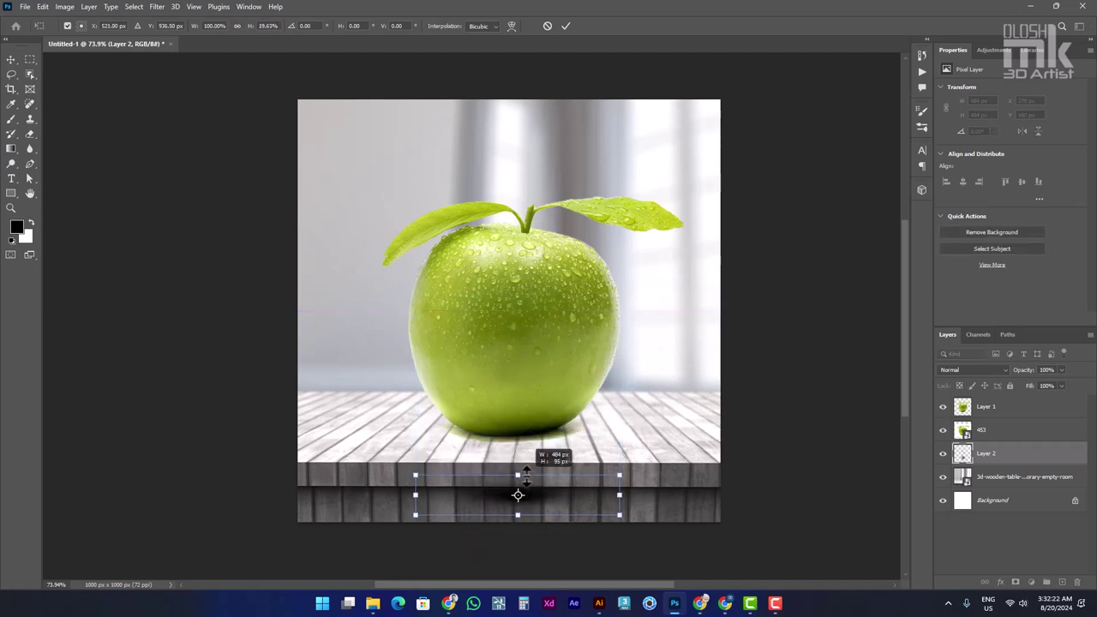
pyautogui.moveTo(527, 473)
pyautogui.mouseDown()
pyautogui.moveTo(540, 517)
pyautogui.moveTo(535, 444)
pyautogui.mouseUp()
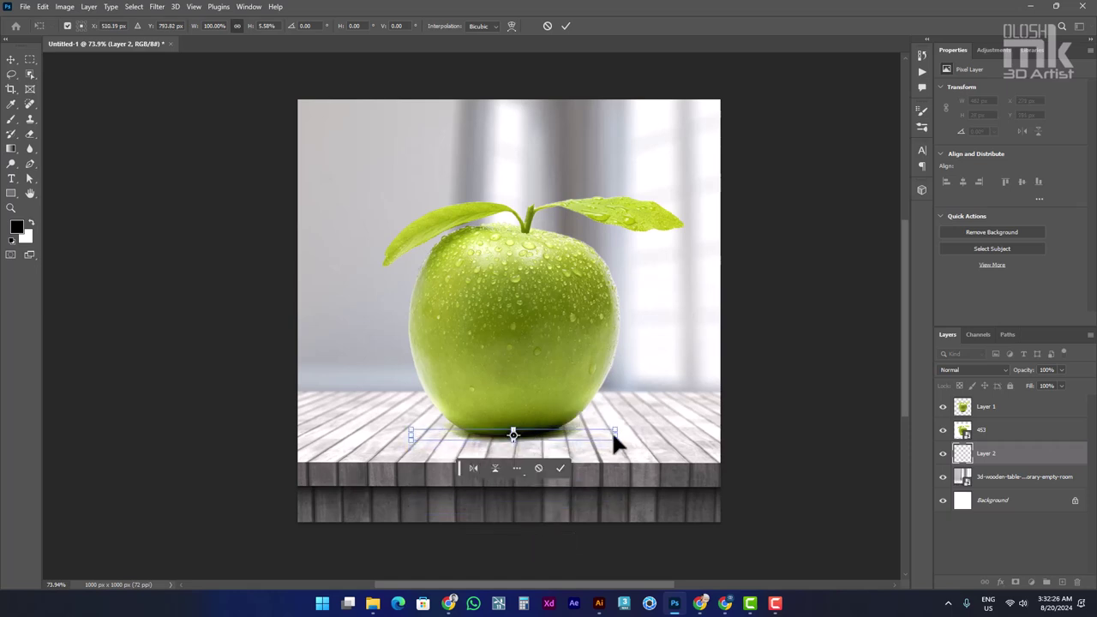
pyautogui.moveTo(613, 435); pyautogui.dragTo(617, 430)
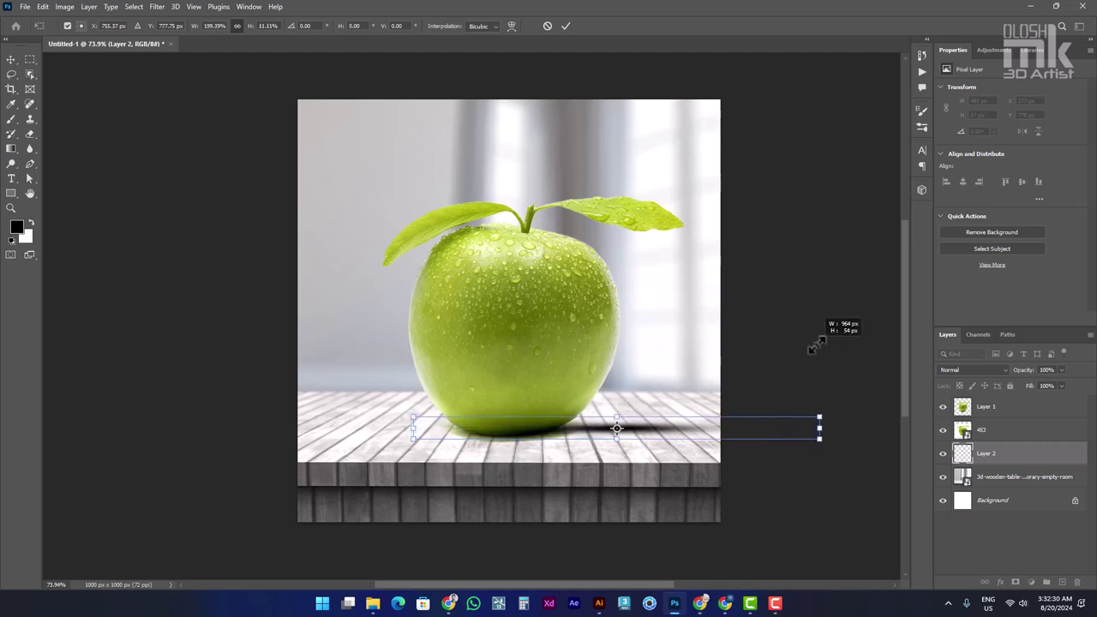
# - Stretch the strip into a wide 1337 × 76 px shadow centred under the apple
pyautogui.moveTo(619, 426); pyautogui.dragTo(821, 343)
pyautogui.moveTo(688, 429); pyautogui.dragTo(585, 433)
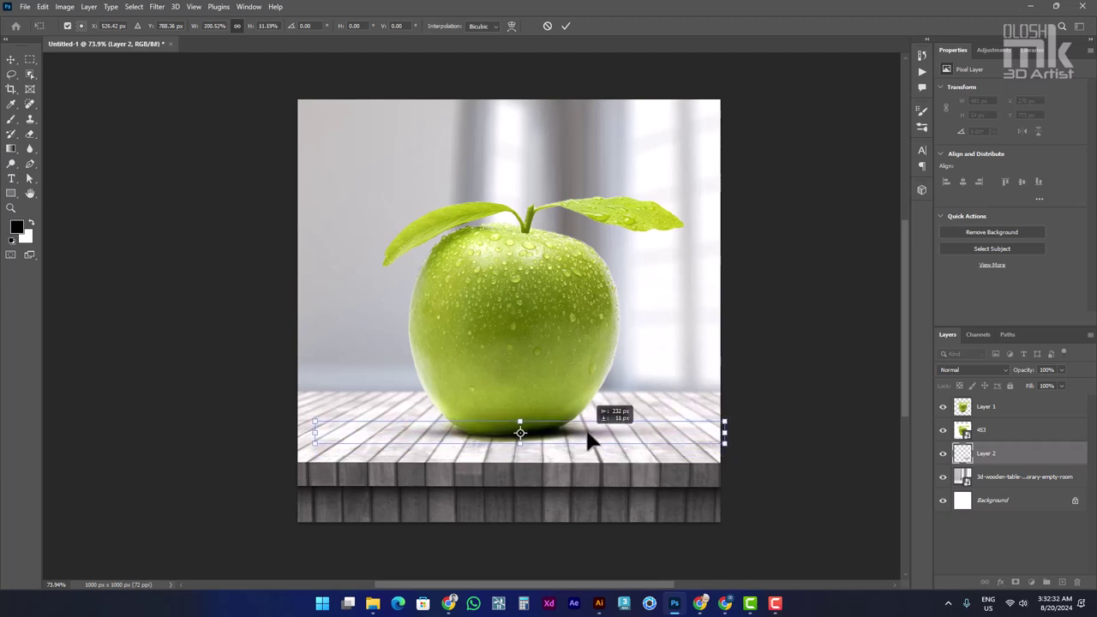
pyautogui.moveTo(722, 433); pyautogui.dragTo(883, 375)
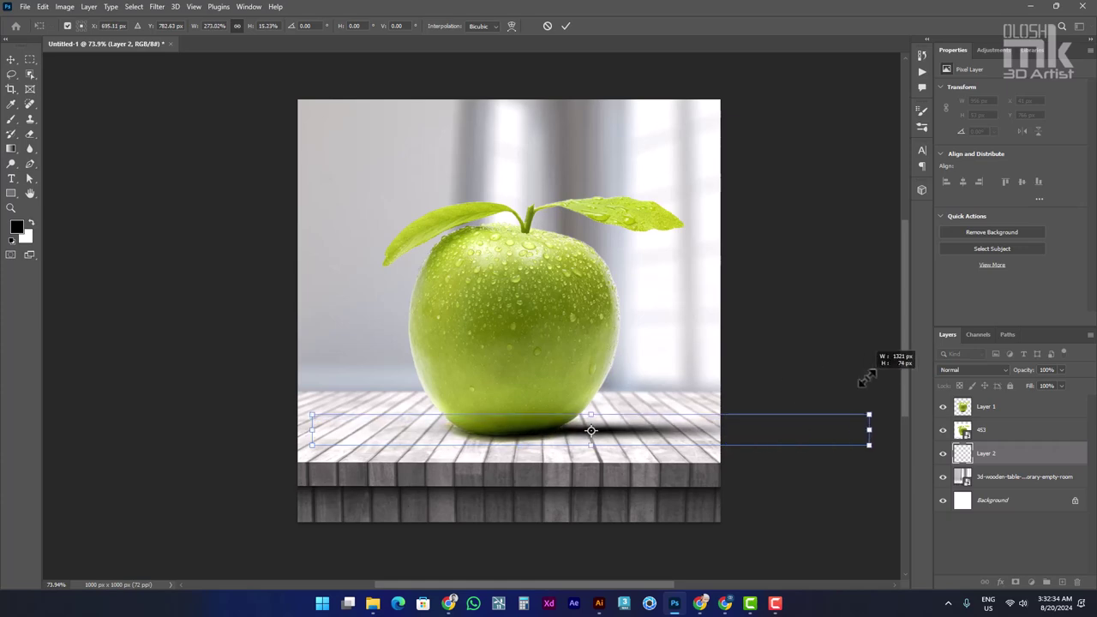
pyautogui.moveTo(701, 444); pyautogui.dragTo(617, 448)
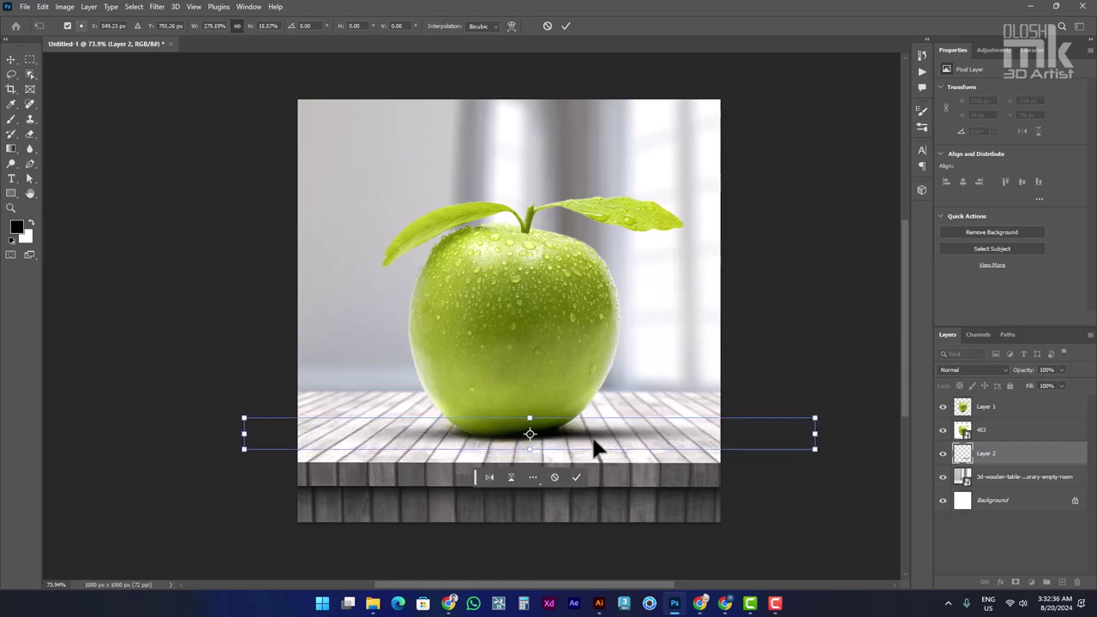
pyautogui.scroll(3, 557, 444)
pyautogui.scroll(2, 546, 439)
pyautogui.moveTo(536, 444); pyautogui.dragTo(512, 452)
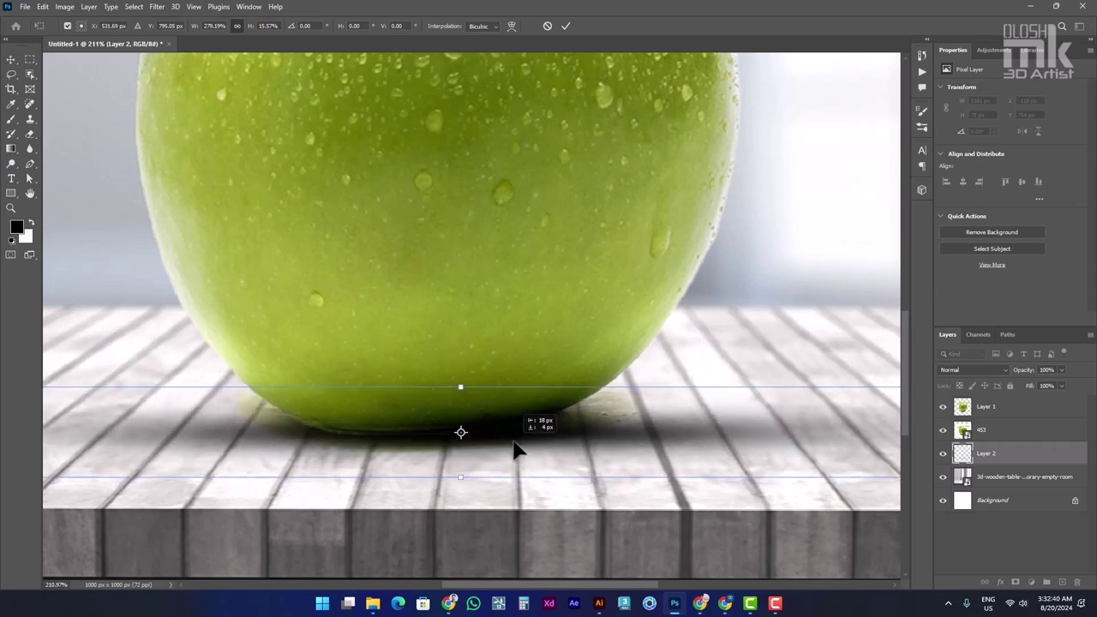
pyautogui.press('Return')
pyautogui.press('b')
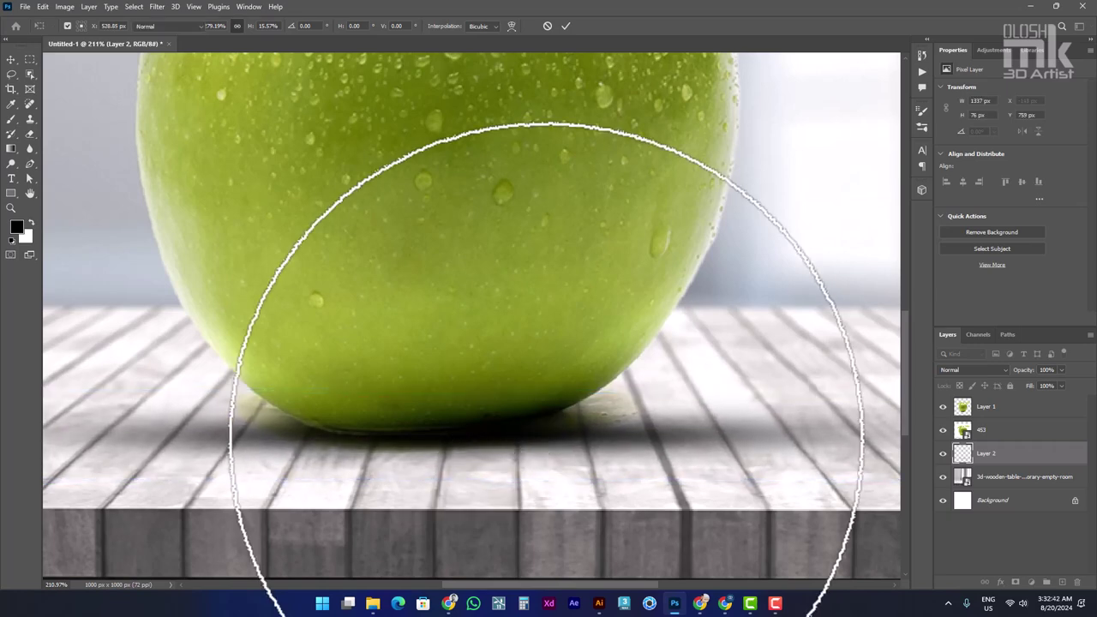
pyautogui.scroll(-2, 497, 384)
pyautogui.scroll(-3, 497, 377)
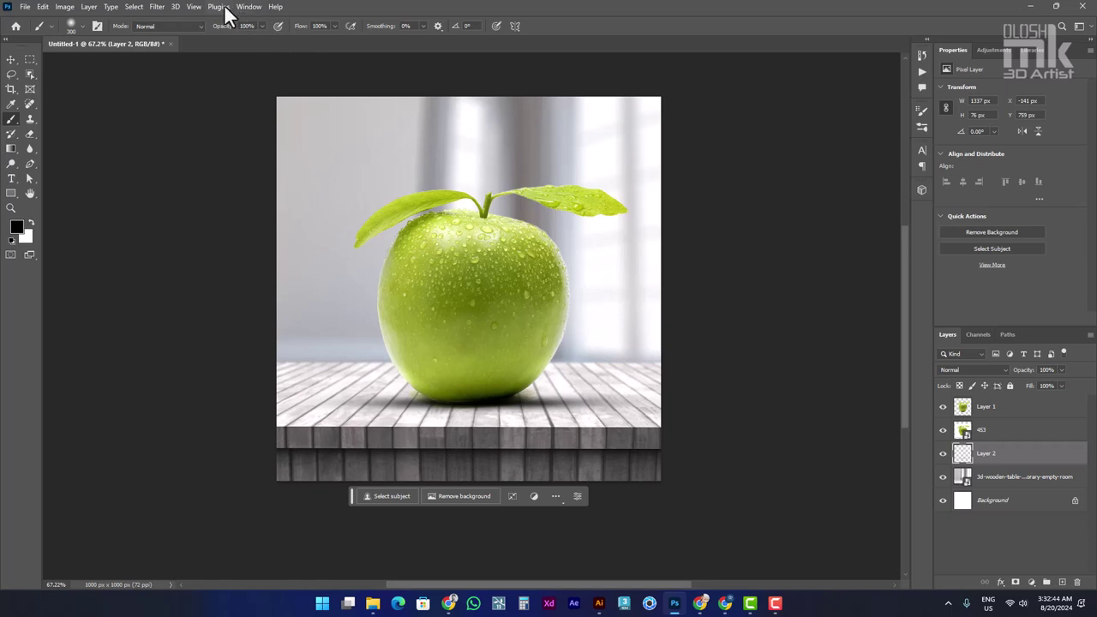
# - Check View > Snap To, rename Layer 2 to 'Shadow', and reselect Layer 1
pyautogui.click(194, 7)
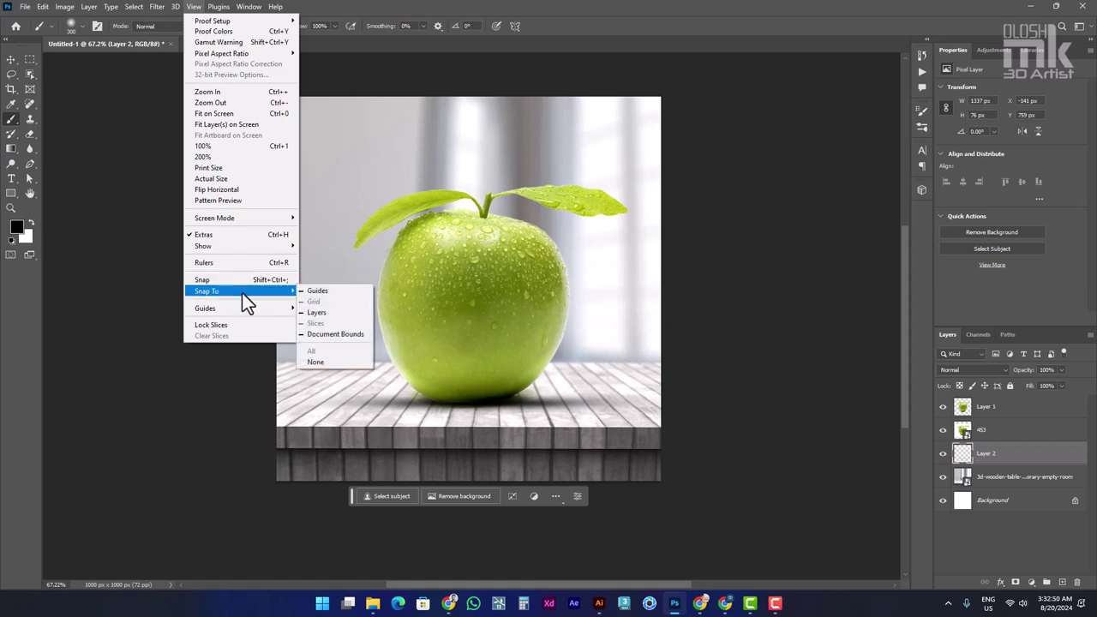
pyautogui.moveTo(205, 308)
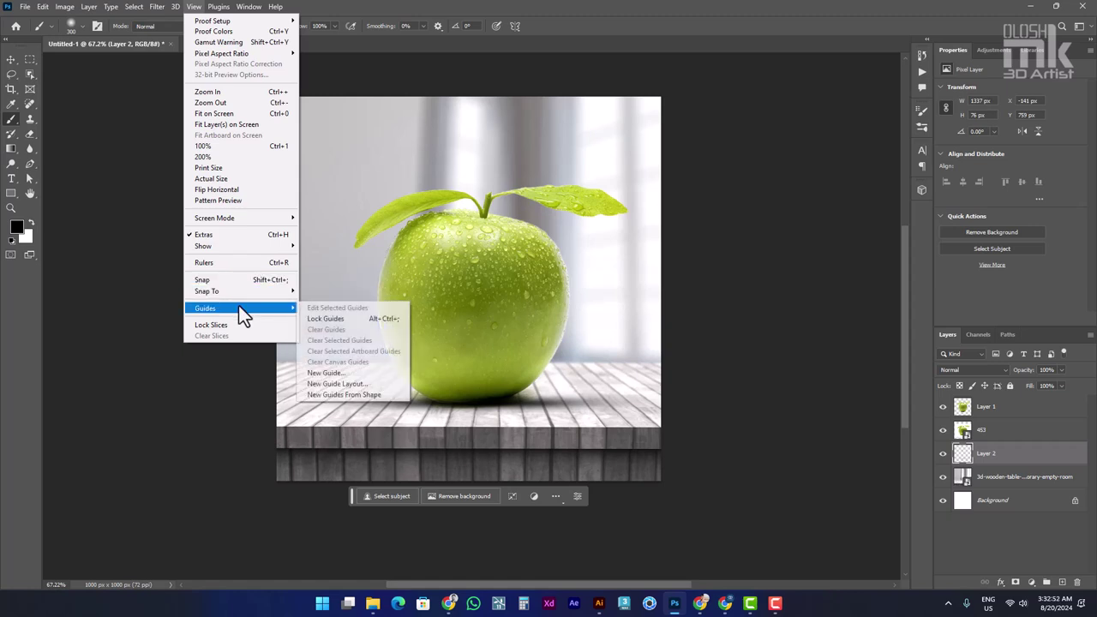
pyautogui.click(436, 296)
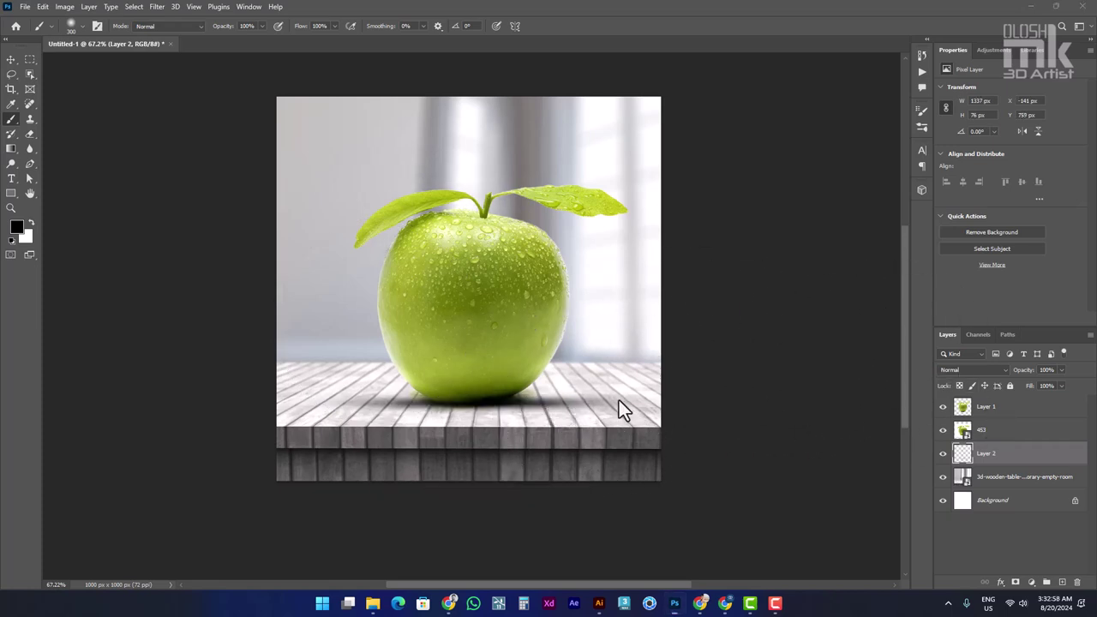
pyautogui.hotkey('alt', 'z')
pyautogui.write('Shadow')
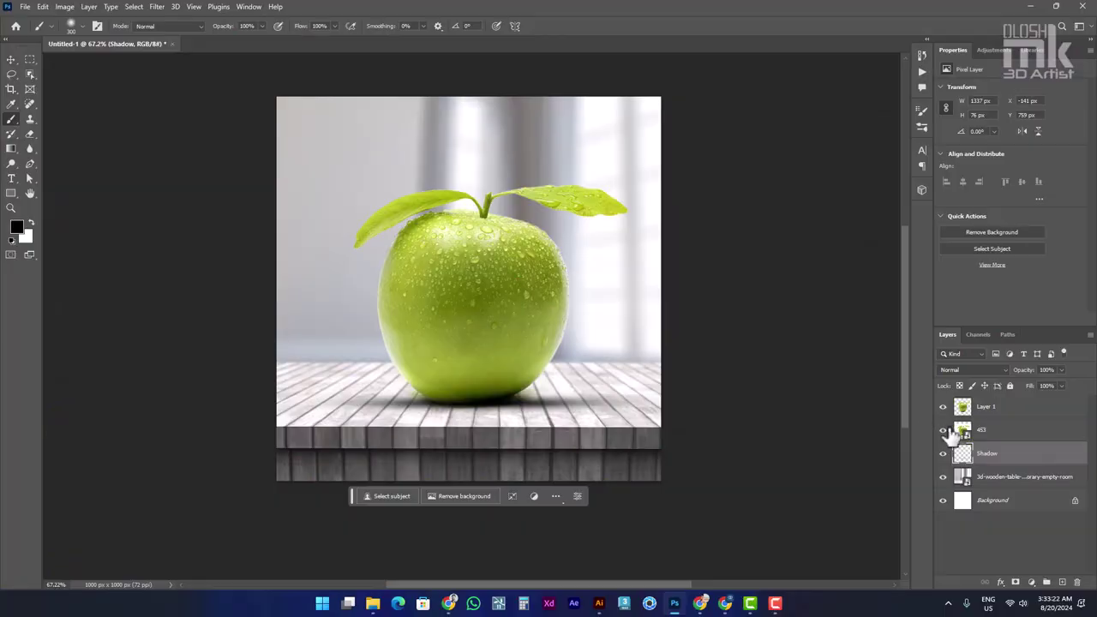
pyautogui.click(964, 408)
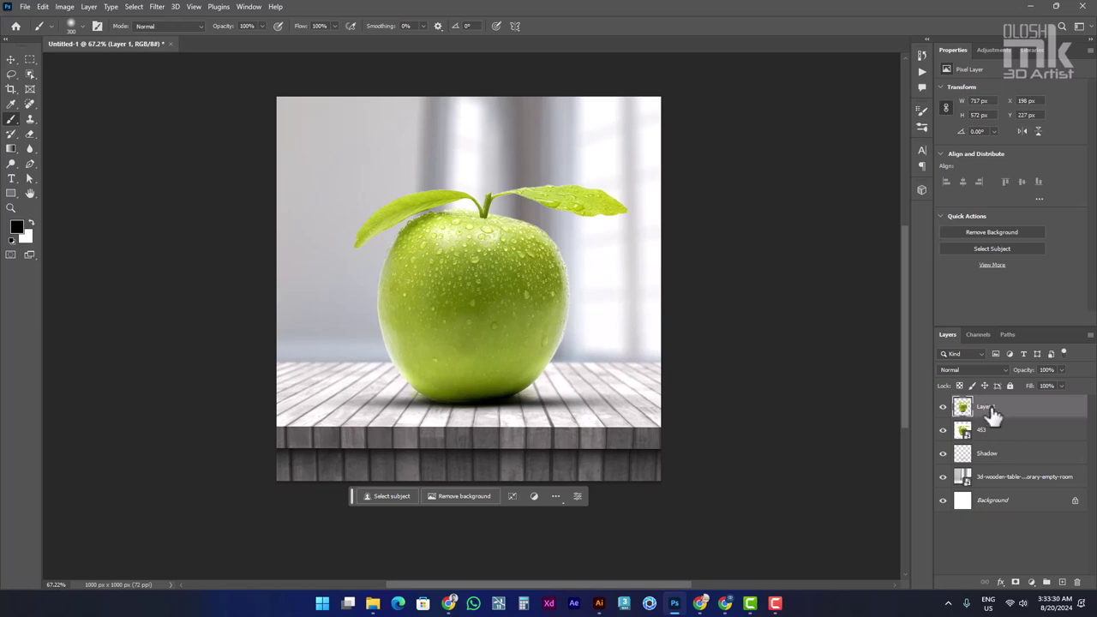
# - Duplicate Layer 1 as Layer 1 copy and bring up the Image adjustments list
pyautogui.rightClick(990, 412)
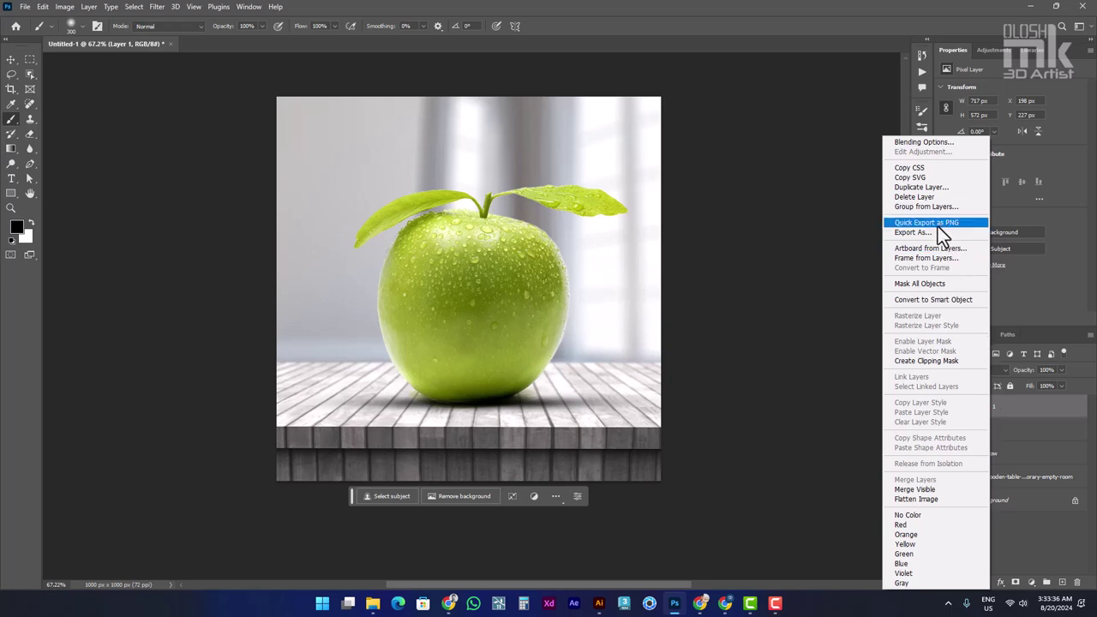
pyautogui.click(1041, 408)
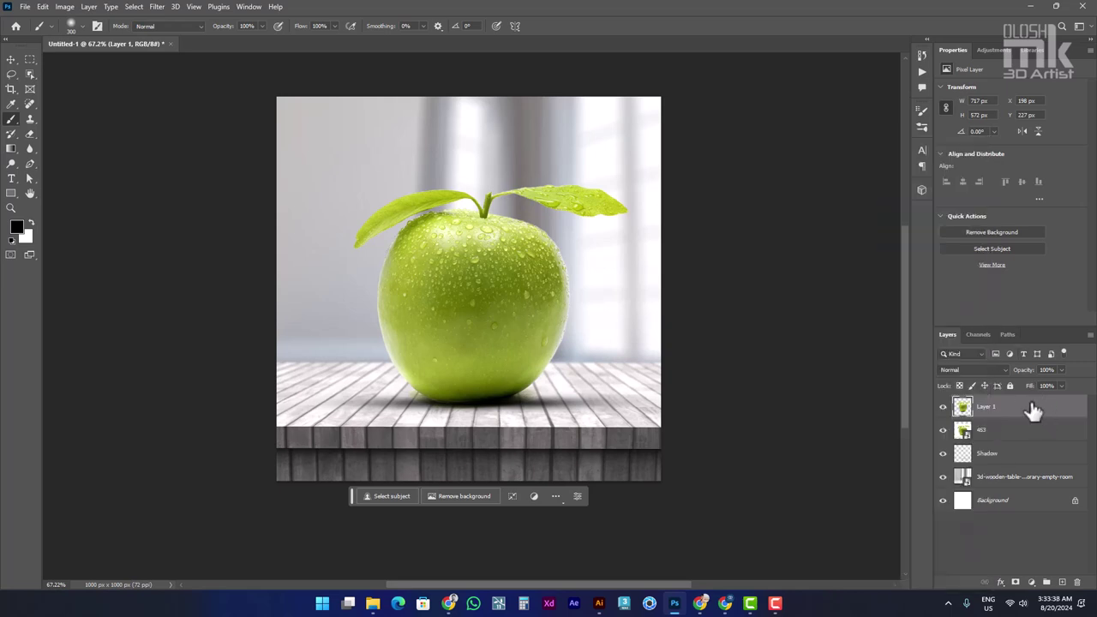
pyautogui.hotkey('ctrl', 'j')
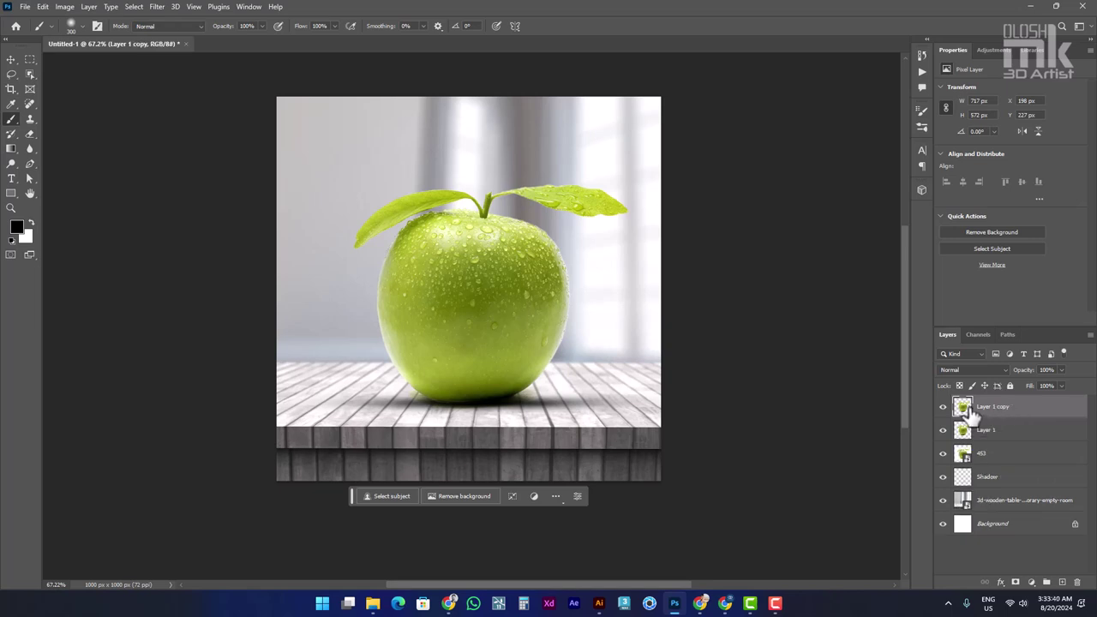
pyautogui.click(67, 6)
pyautogui.moveTo(82, 38)
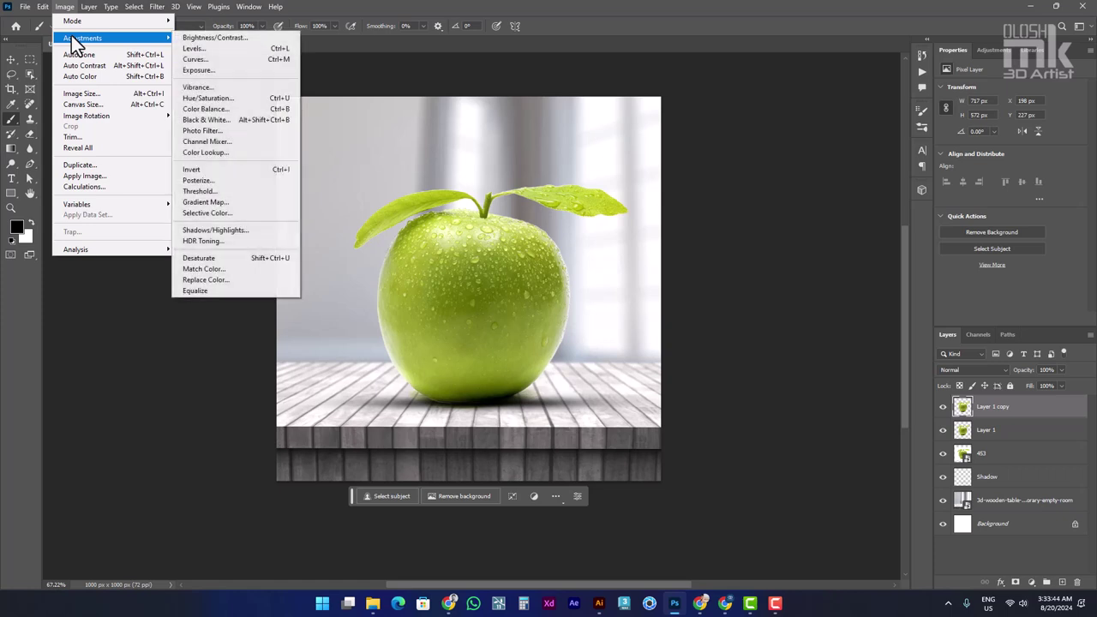
# - Desaturate the apple copy and hide Layer 1 and the 453 layer
pyautogui.click(218, 258)
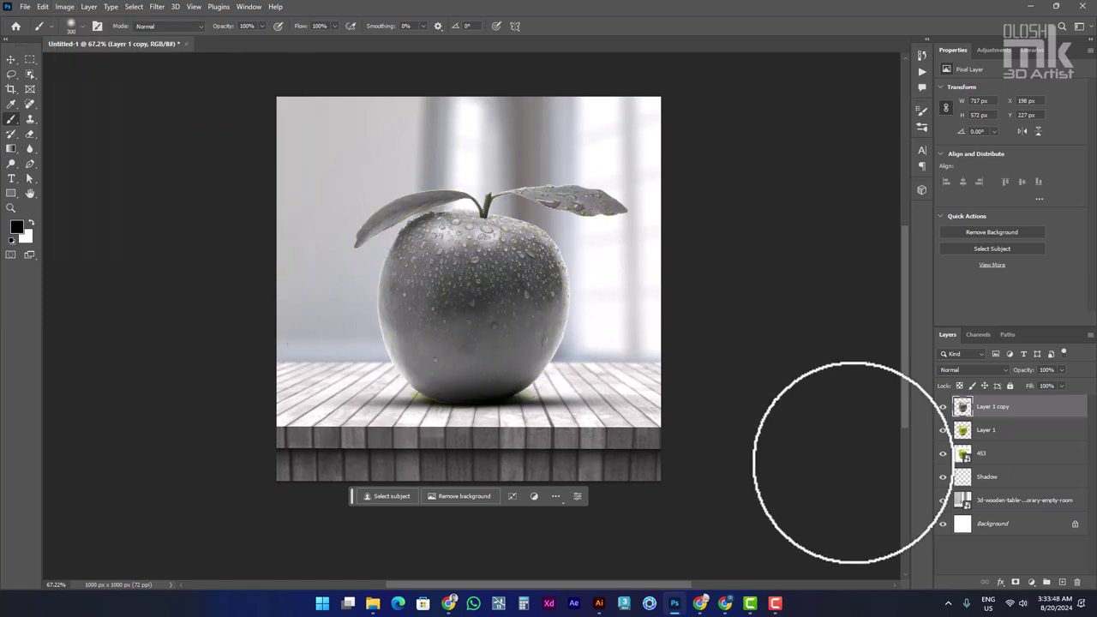
pyautogui.click(944, 430)
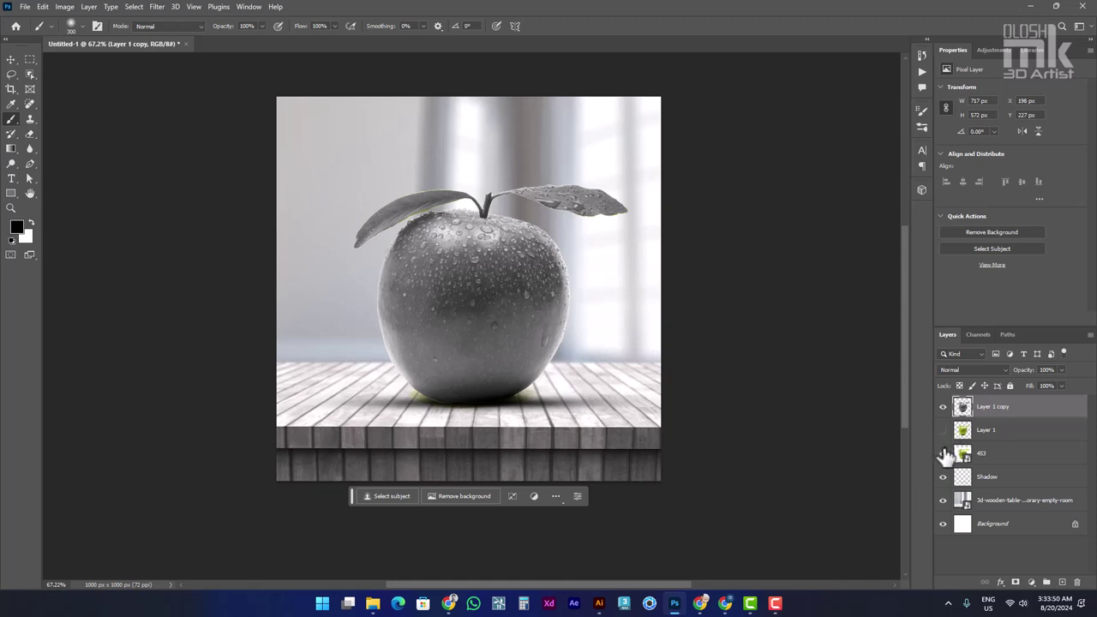
pyautogui.click(944, 454)
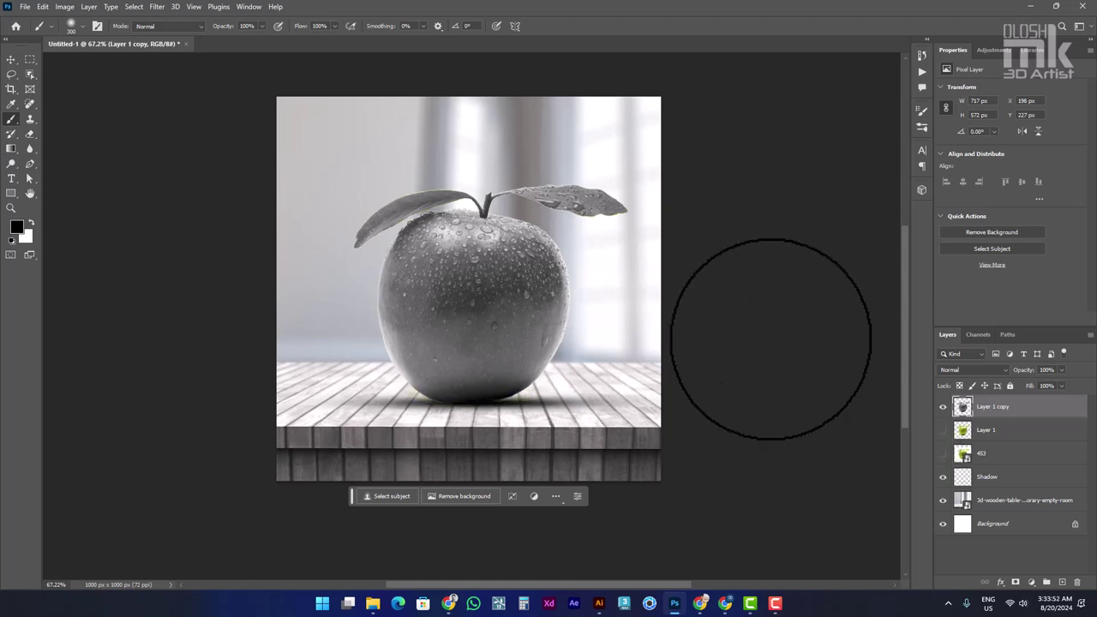
# - Set Layer 1 copy's blend mode to Screen
pyautogui.click(982, 368)
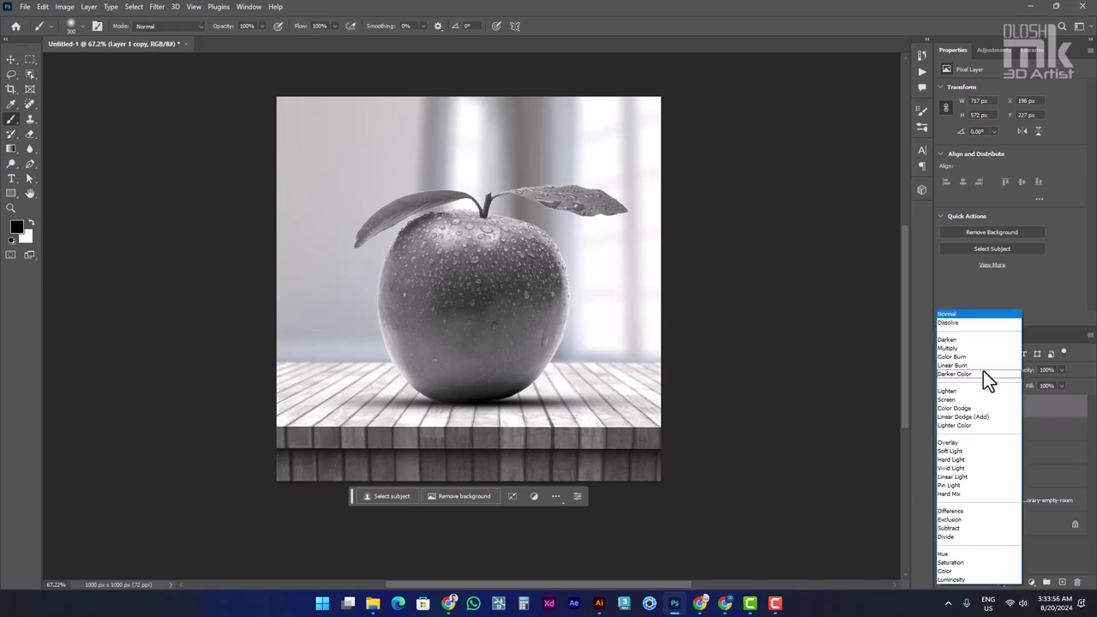
pyautogui.click(963, 400)
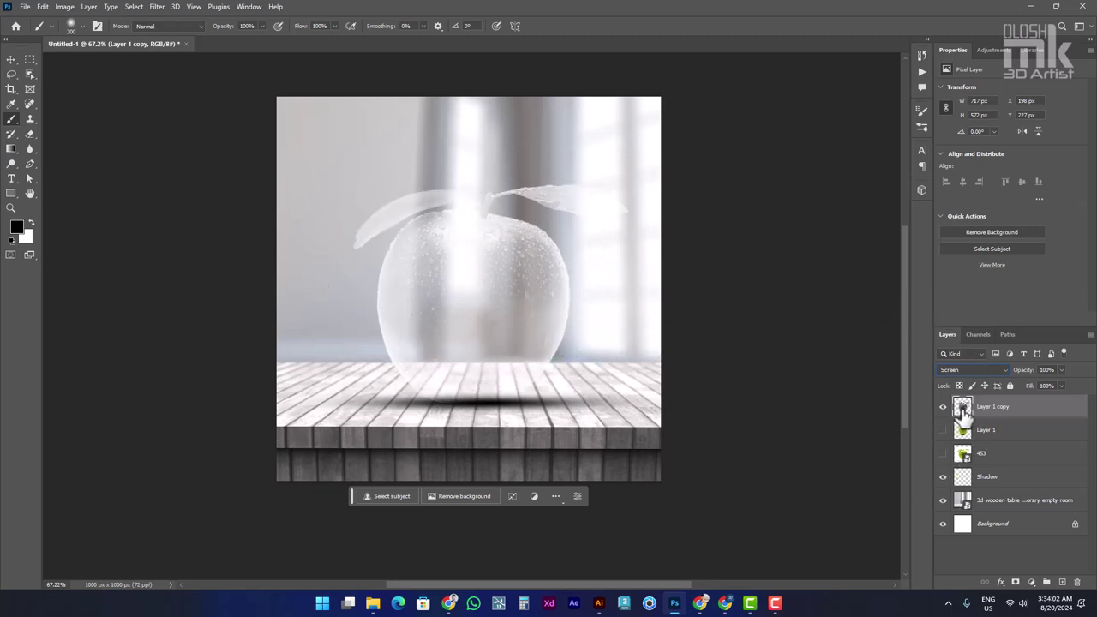
pyautogui.moveTo(963, 409); pyautogui.dragTo(965, 413)
# - Load the apple as a selection and add a Levels adjustment layer masked to it
pyautogui.keyDown('ctrl'); pyautogui.click(963, 408); pyautogui.keyUp('ctrl')
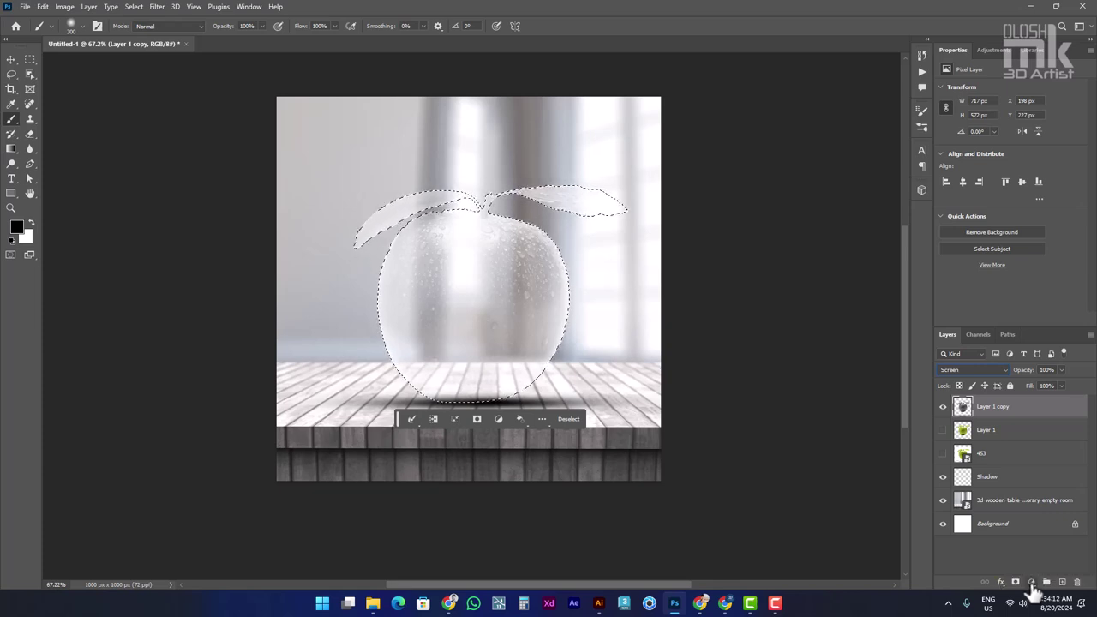
pyautogui.click(1035, 585)
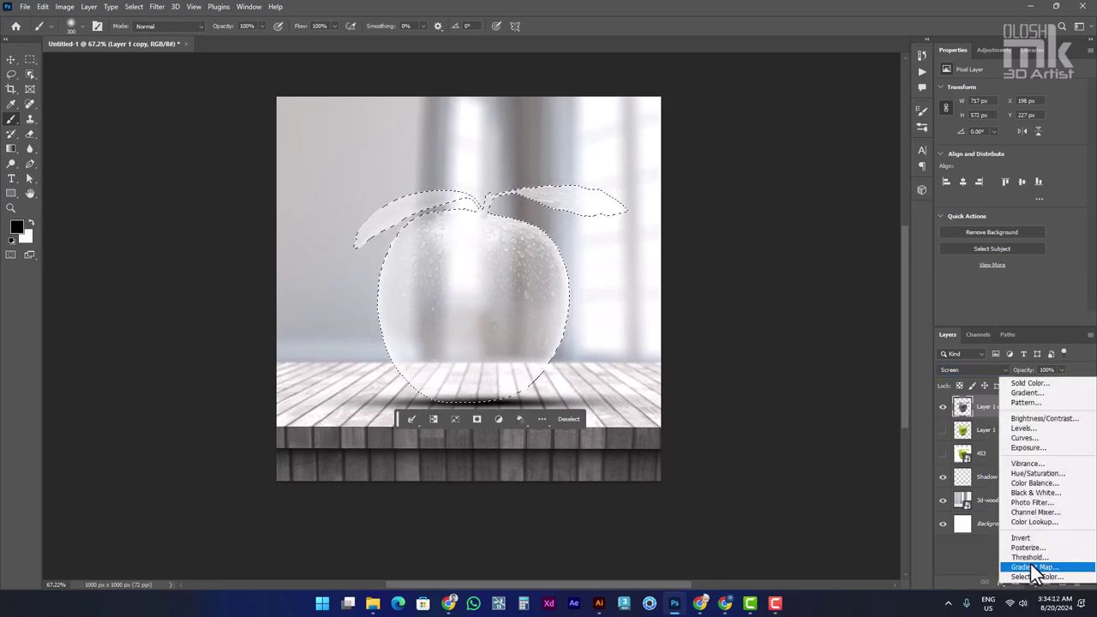
pyautogui.click(1036, 429)
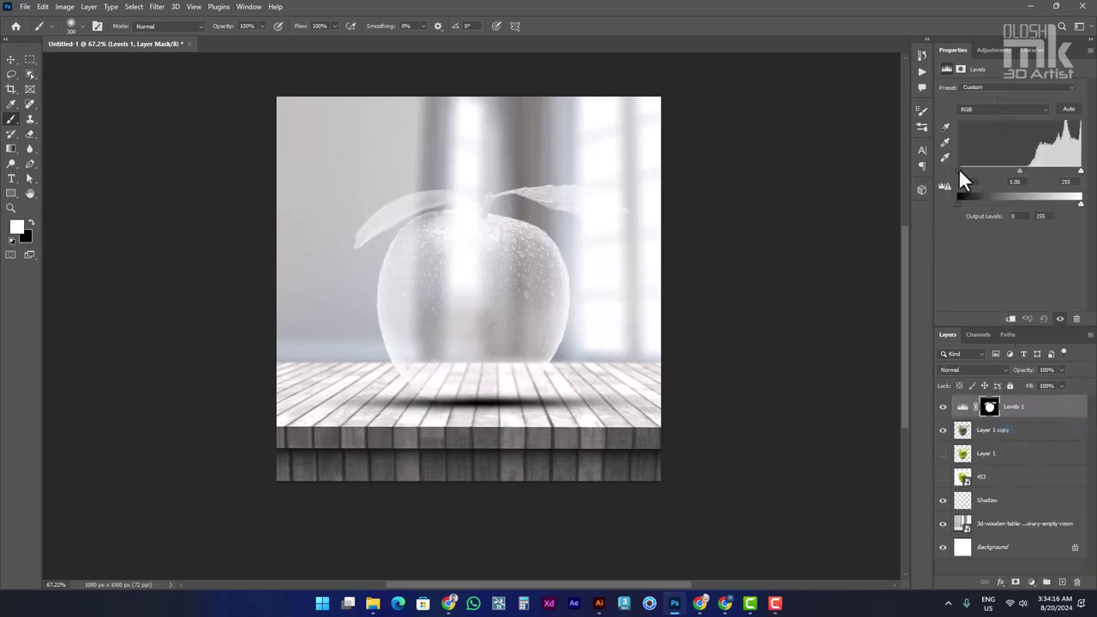
# - Set the Levels input to 92 / 0.96 / 244 and output to 2–243
pyautogui.moveTo(960, 172); pyautogui.dragTo(992, 172)
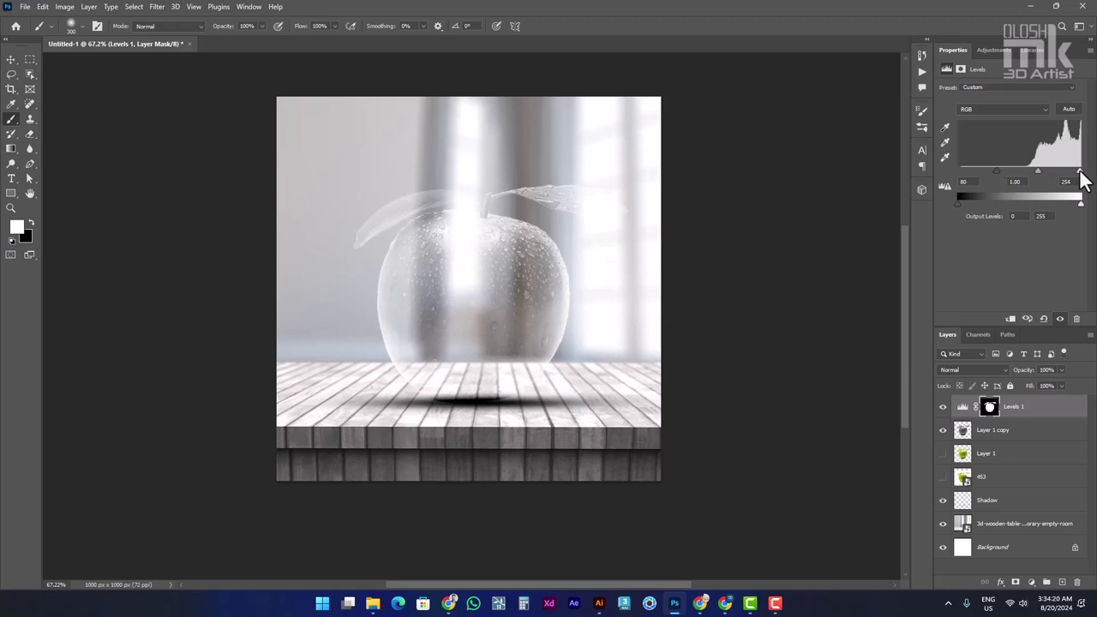
pyautogui.moveTo(1082, 178)
pyautogui.mouseDown()
pyautogui.moveTo(1073, 177)
pyautogui.moveTo(1091, 175)
pyautogui.moveTo(1079, 177)
pyautogui.mouseUp()
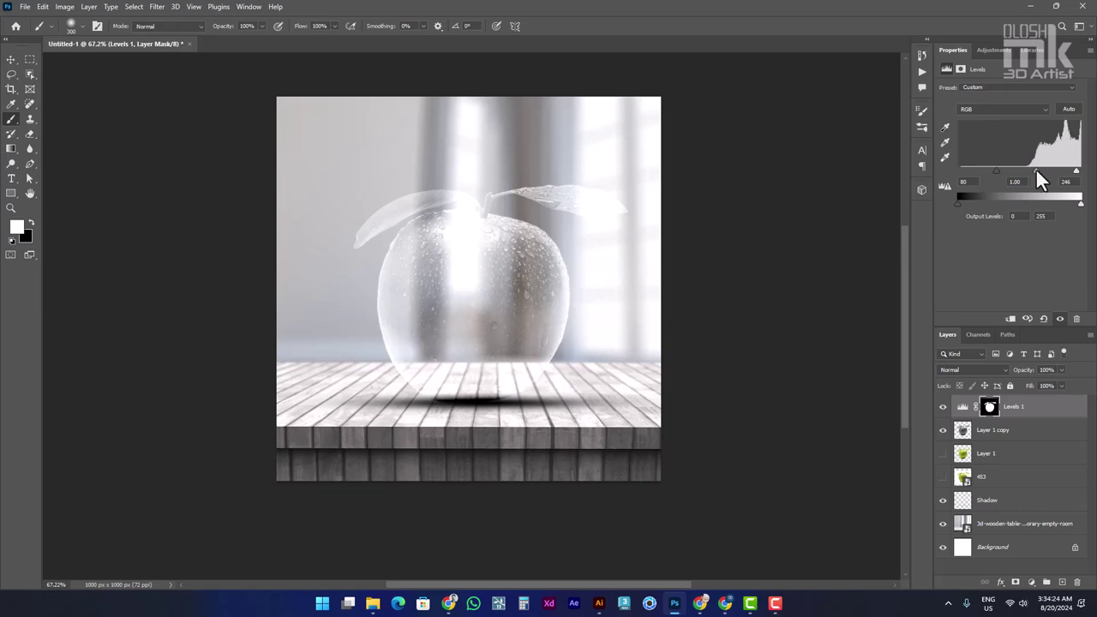
pyautogui.moveTo(1042, 177); pyautogui.dragTo(1037, 180)
pyautogui.moveTo(962, 212); pyautogui.dragTo(960, 205)
pyautogui.moveTo(1082, 206); pyautogui.dragTo(1078, 210)
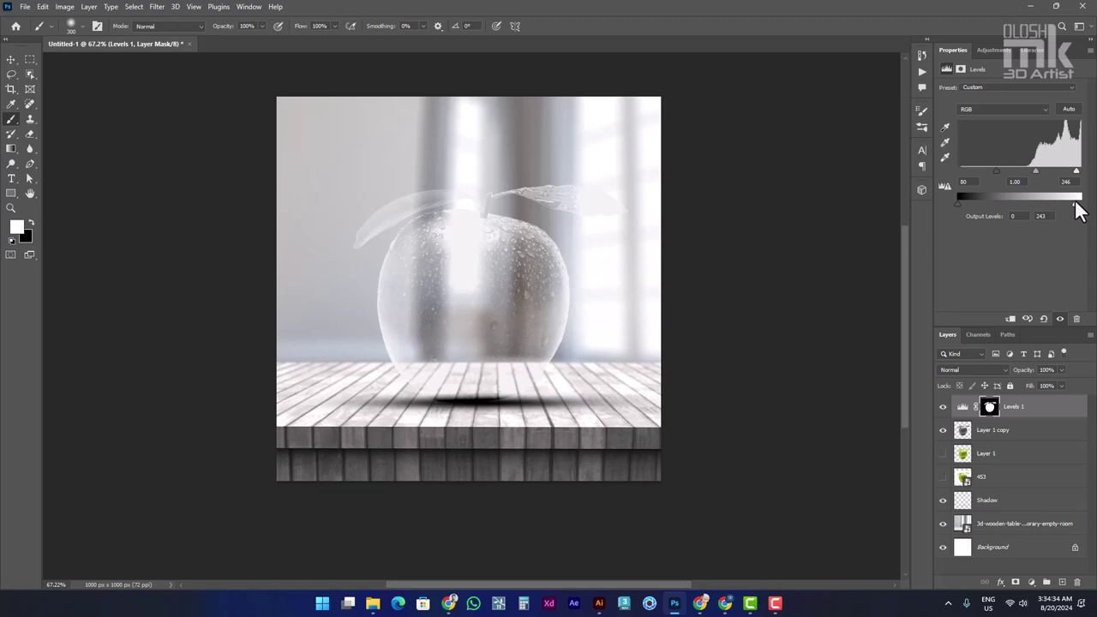
pyautogui.moveTo(1077, 171); pyautogui.dragTo(1081, 172)
pyautogui.moveTo(996, 171); pyautogui.dragTo(1011, 175)
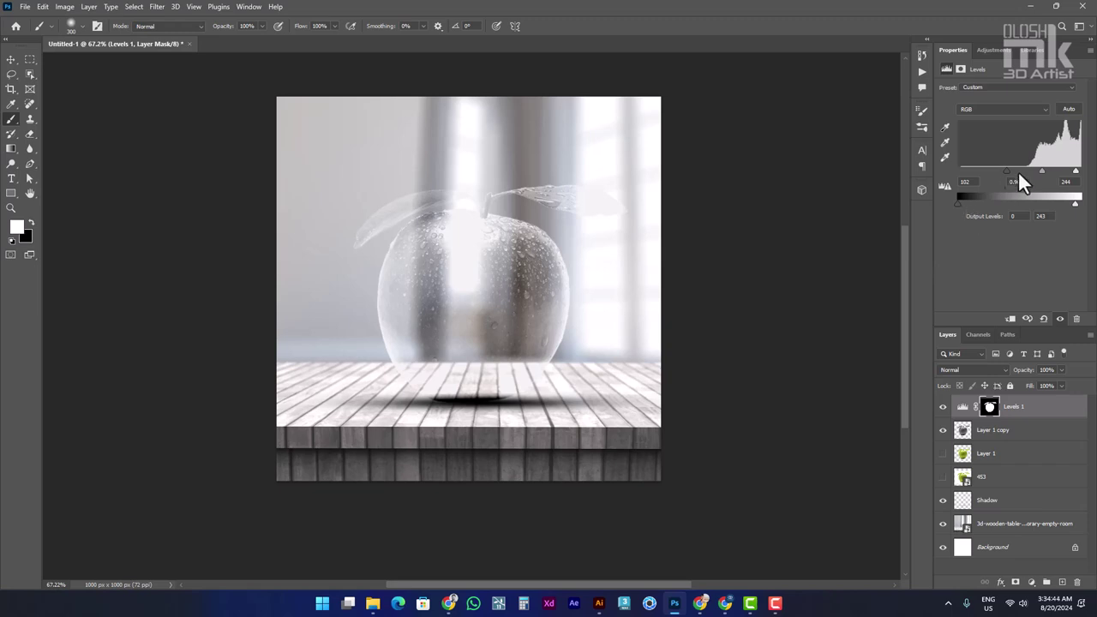
pyautogui.moveTo(1008, 172); pyautogui.dragTo(1007, 173)
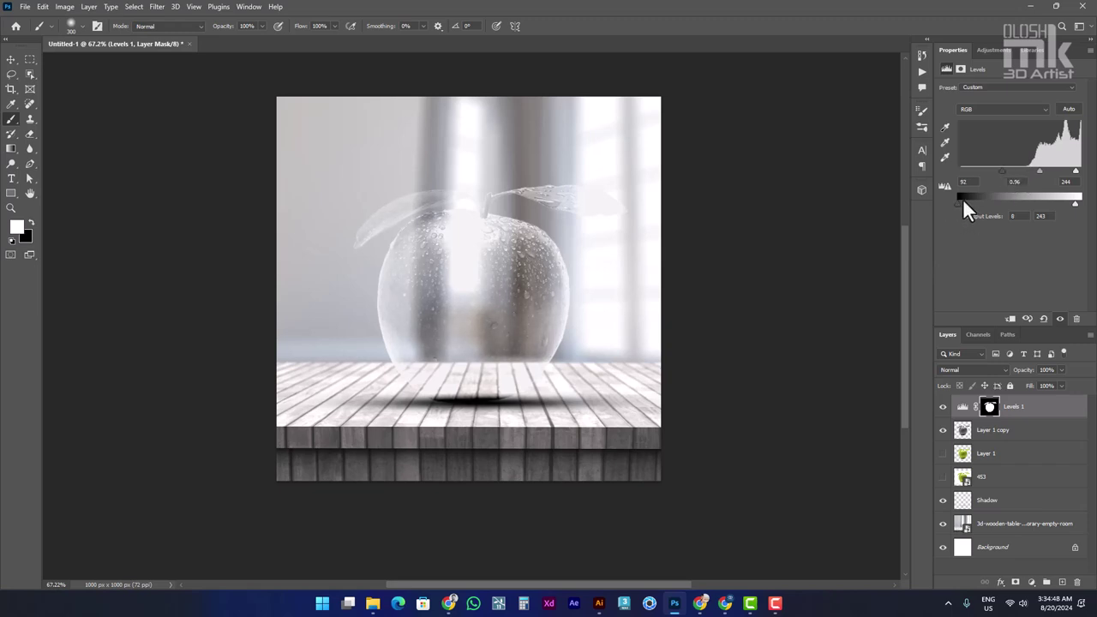
pyautogui.moveTo(967, 213); pyautogui.dragTo(951, 211)
# - Make Layer 1 and the 453 layer visible again to restore the green apple
pyautogui.click(990, 408)
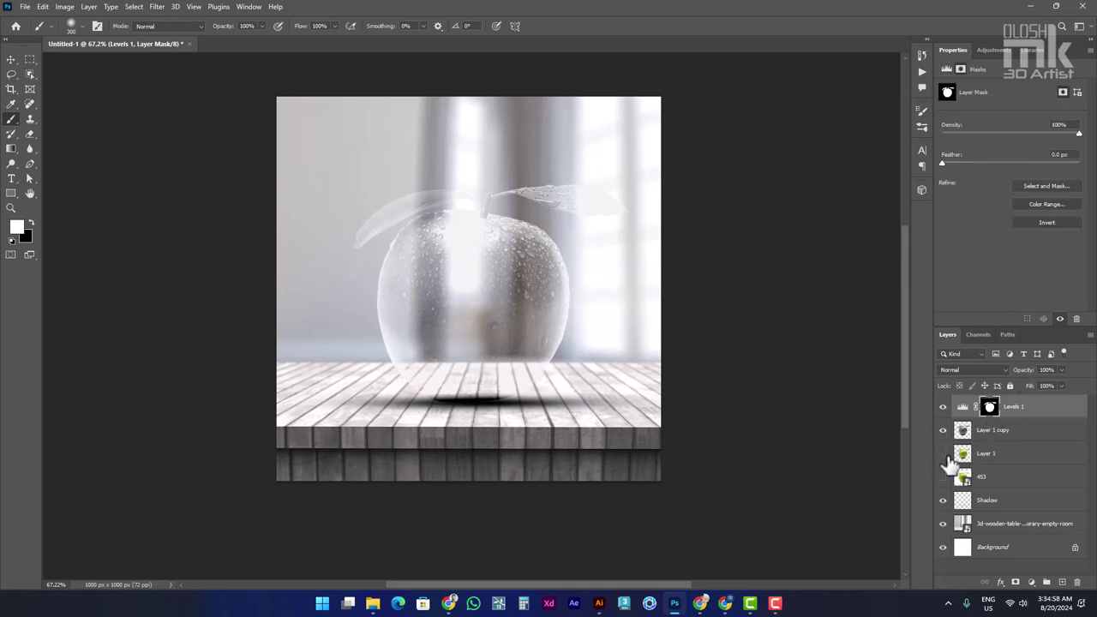
pyautogui.click(943, 454)
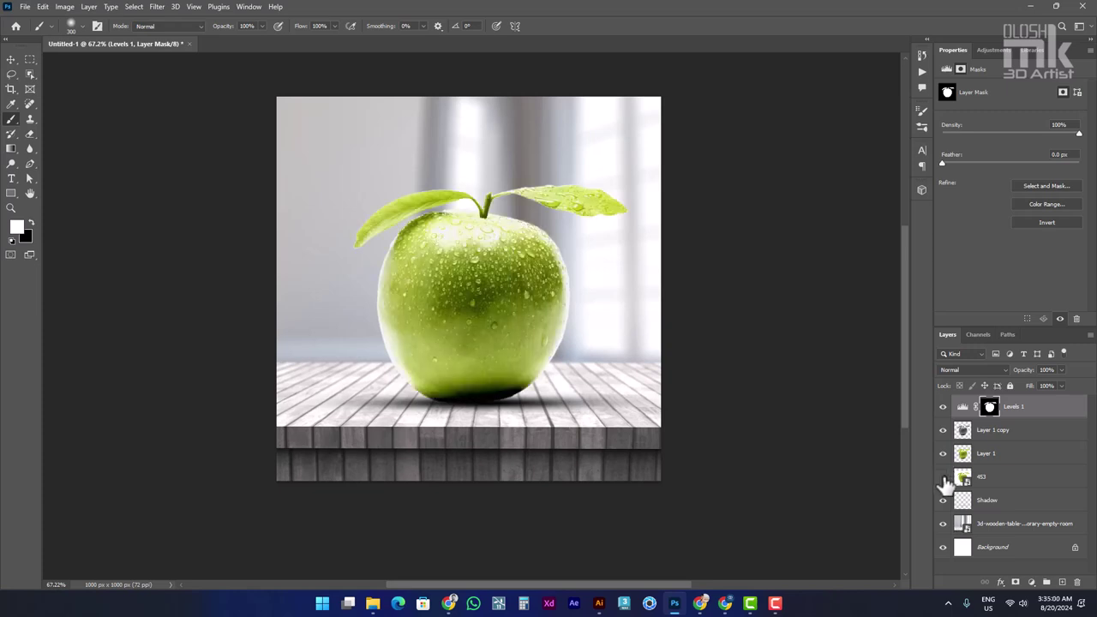
pyautogui.click(943, 478)
pyautogui.click(944, 478)
pyautogui.click(943, 478)
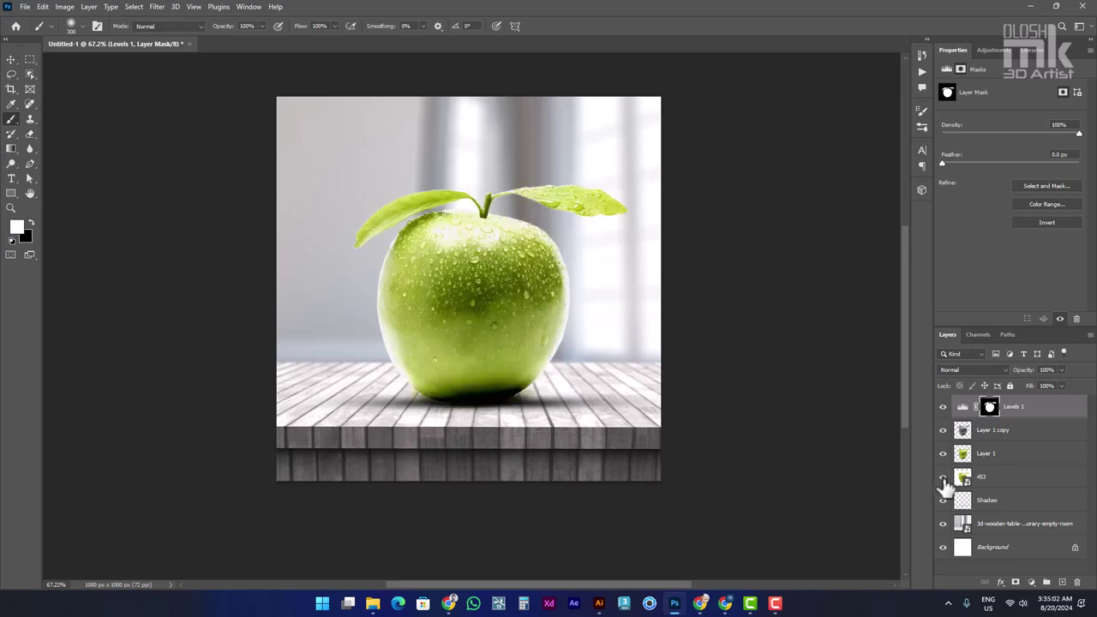
# - Select Layer 1 and give it a white reveal-all layer mask
pyautogui.click(964, 433)
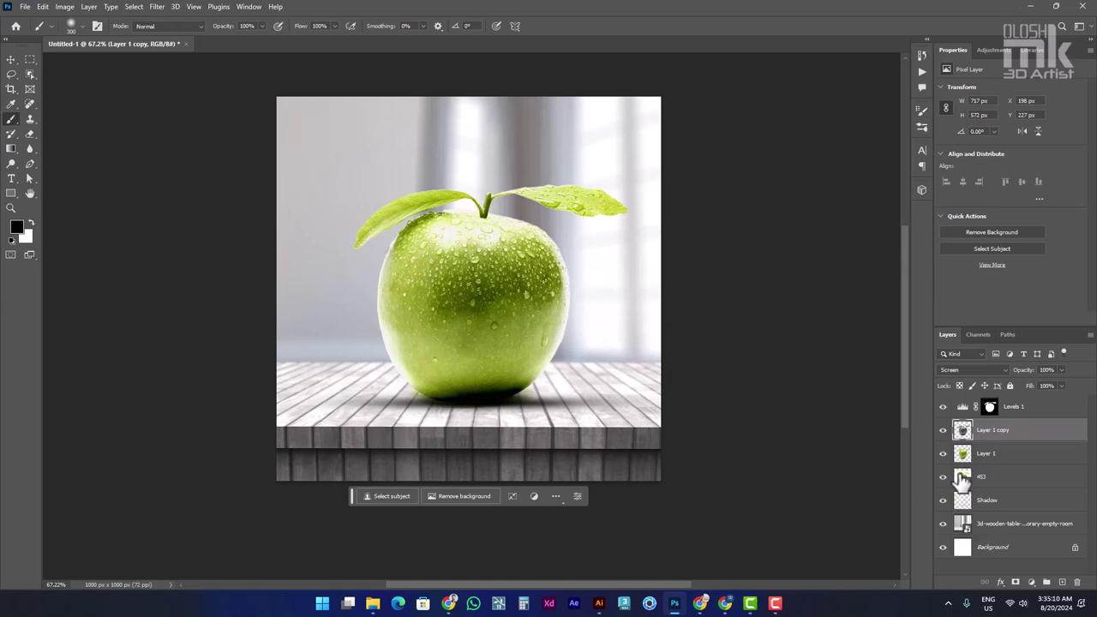
pyautogui.click(962, 459)
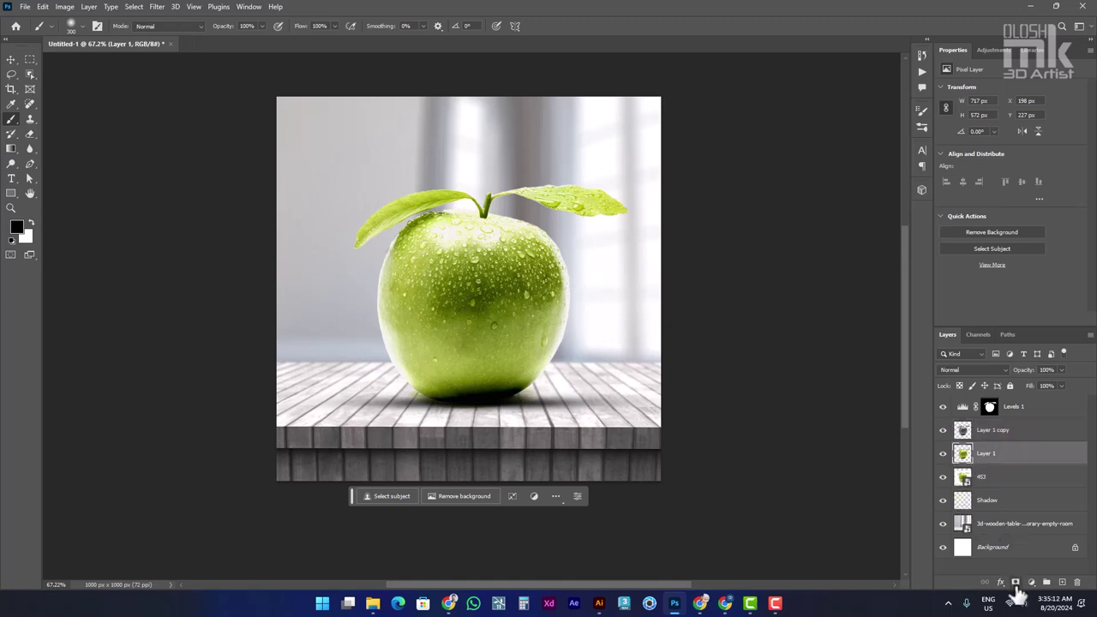
pyautogui.click(1015, 582)
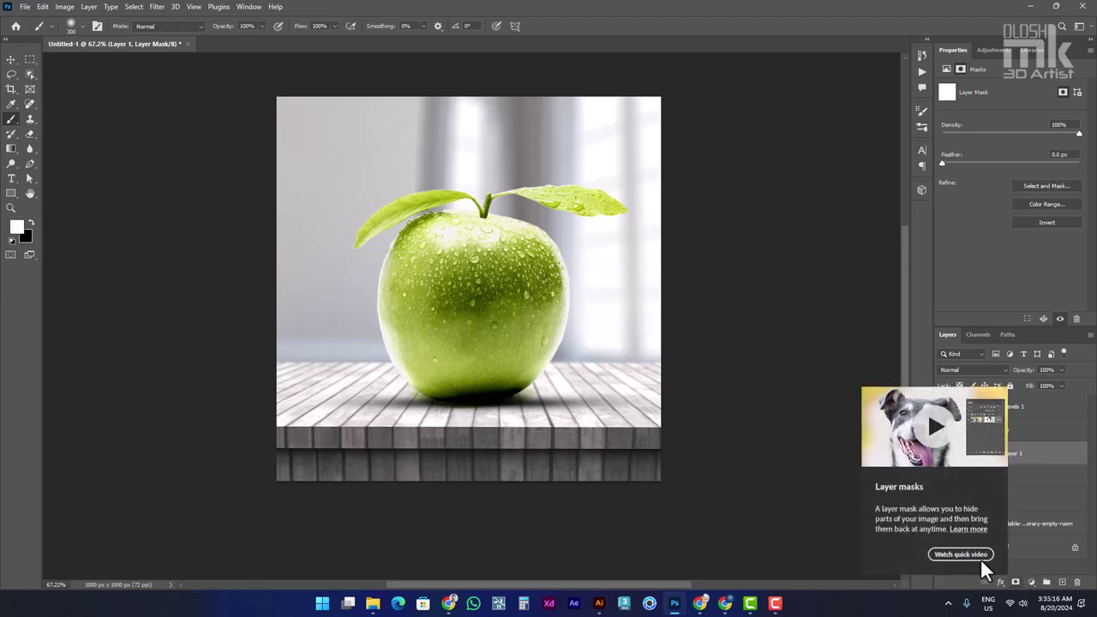
# - With black and a Soft Round brush, paint Layer 1's mask over the apple's upper half
pyautogui.click(31, 222)
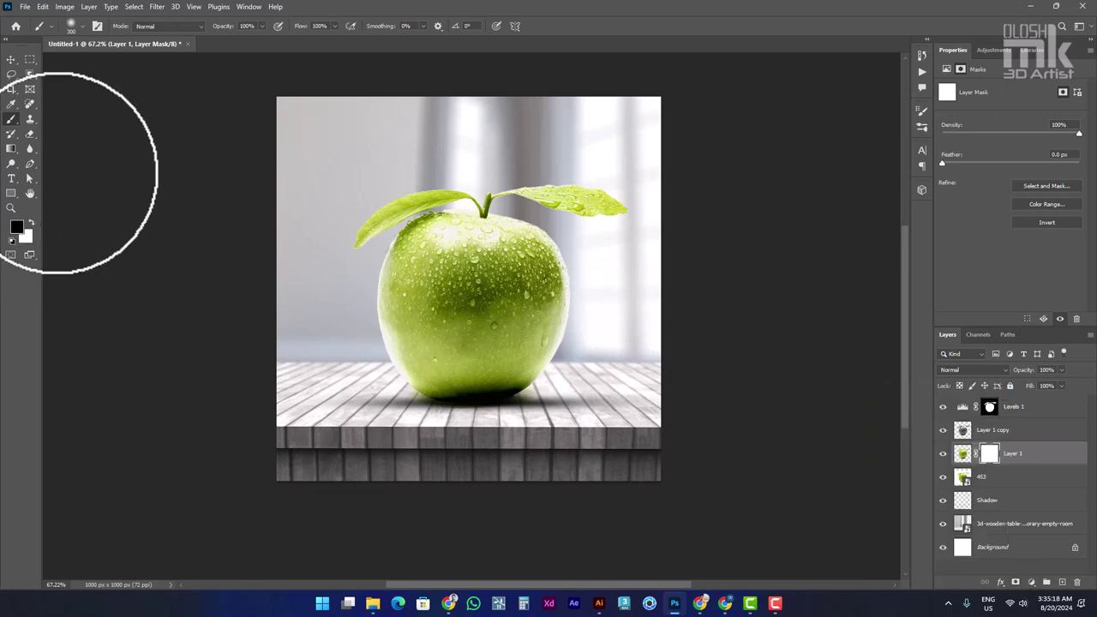
pyautogui.rightClick(514, 335)
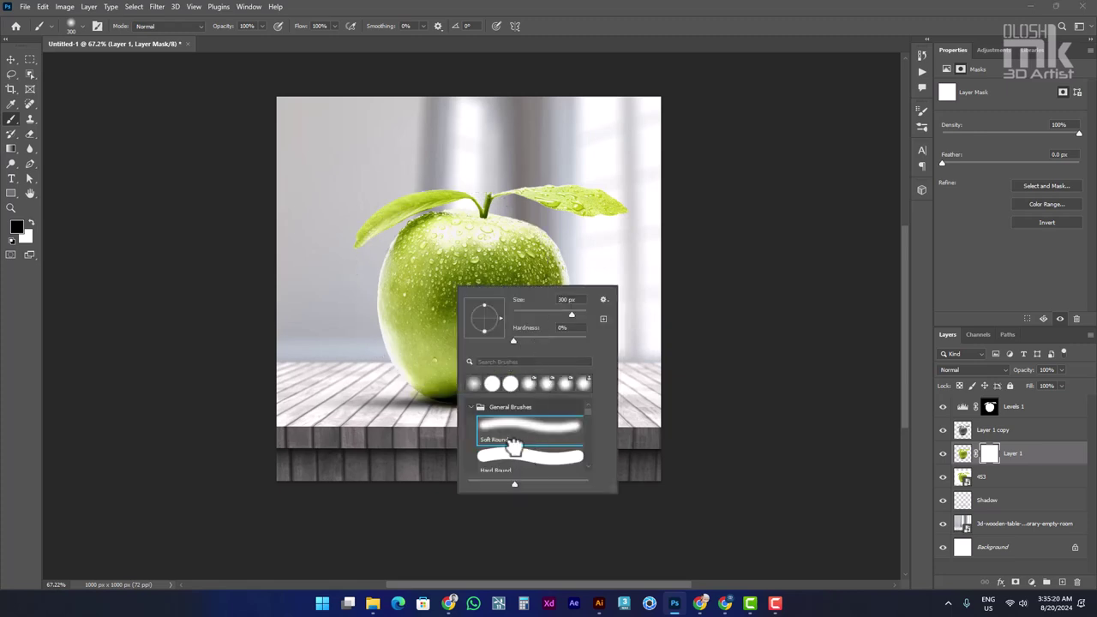
pyautogui.moveTo(343, 221); pyautogui.dragTo(664, 227)
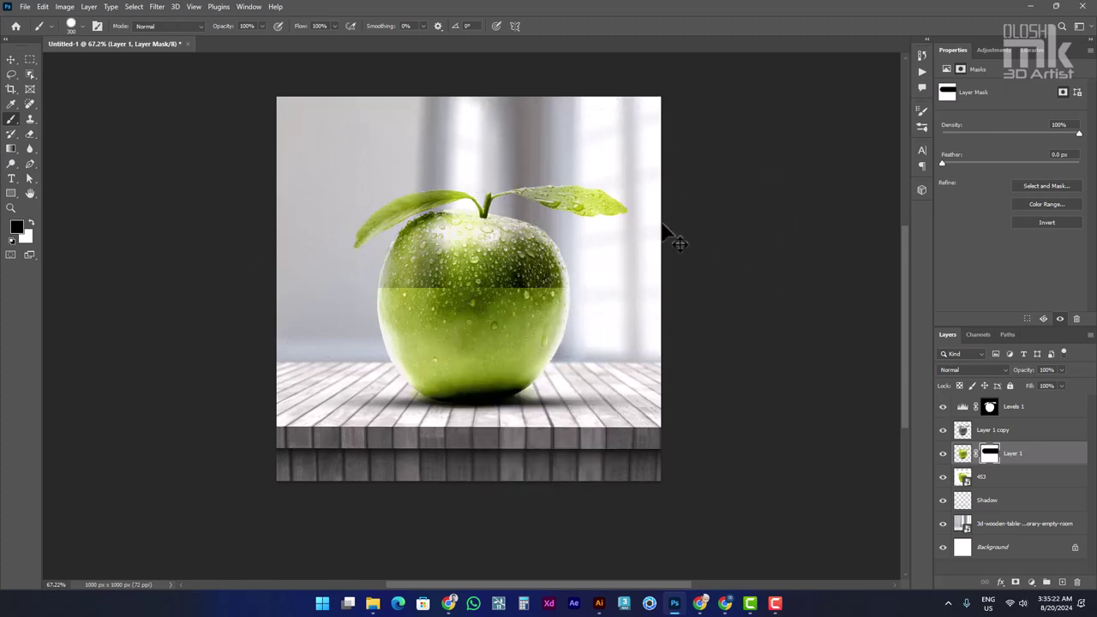
pyautogui.hotkey('ctrl', 'z')
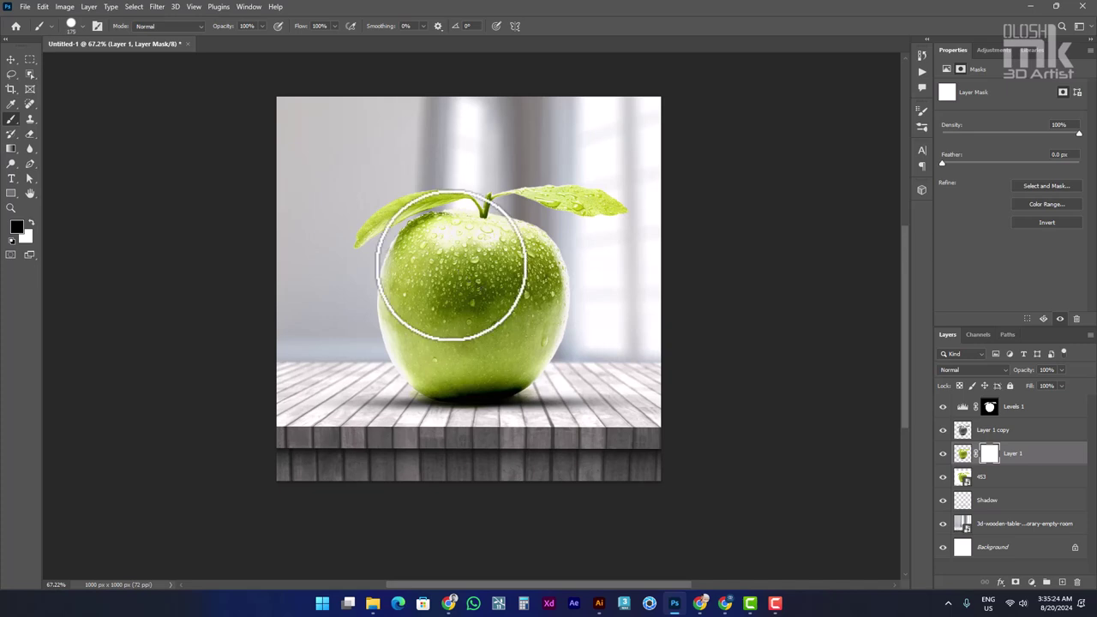
pyautogui.moveTo(351, 196); pyautogui.dragTo(657, 176)
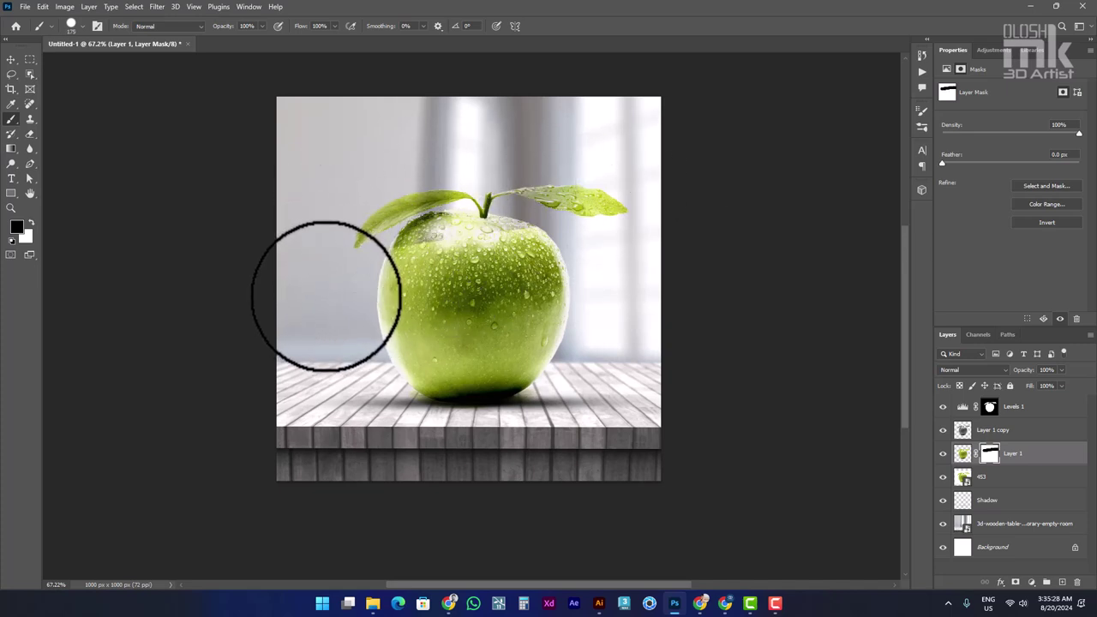
pyautogui.keyDown('shift'); pyautogui.click(642, 299); pyautogui.keyUp('shift')
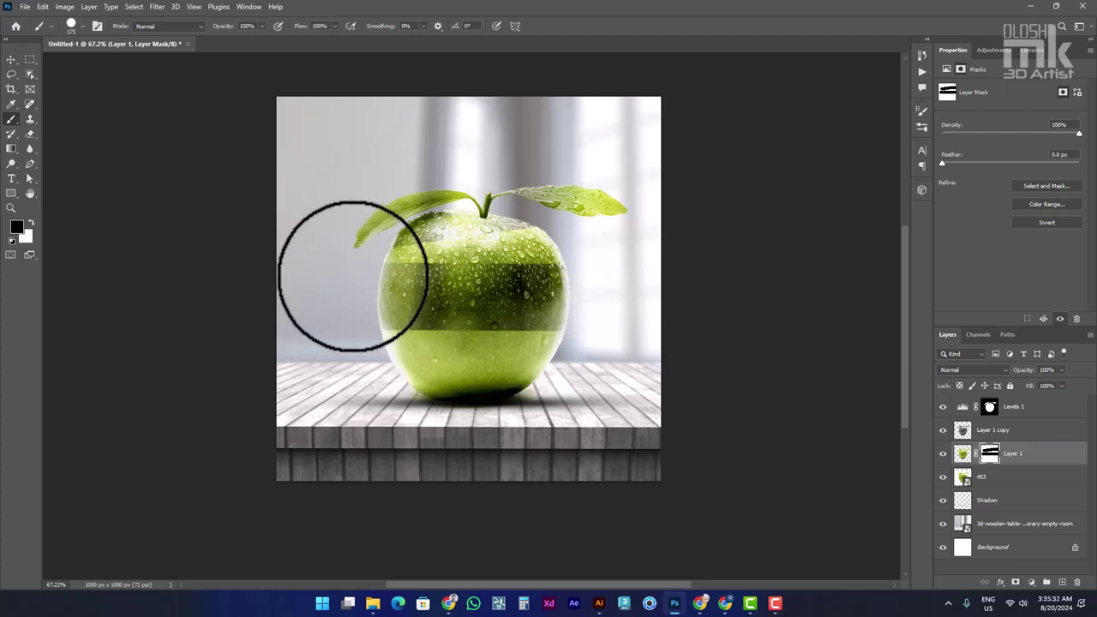
pyautogui.hotkey('ctrl', 'z')
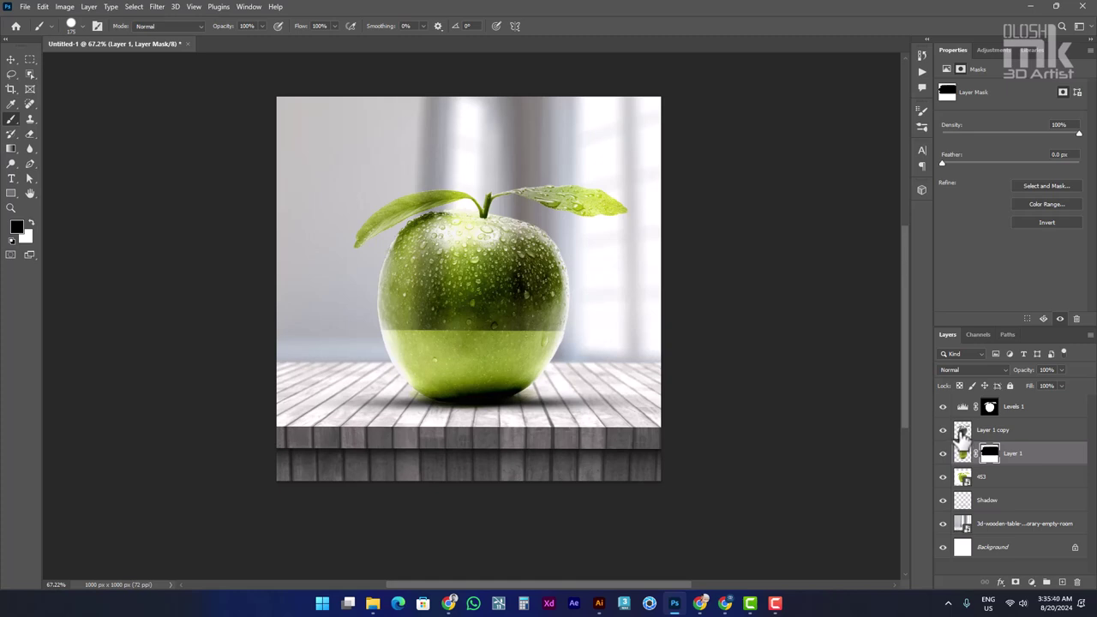
# - Add a layer mask to Layer 1 copy and load Layer 1's mask as a selection
pyautogui.click(962, 434)
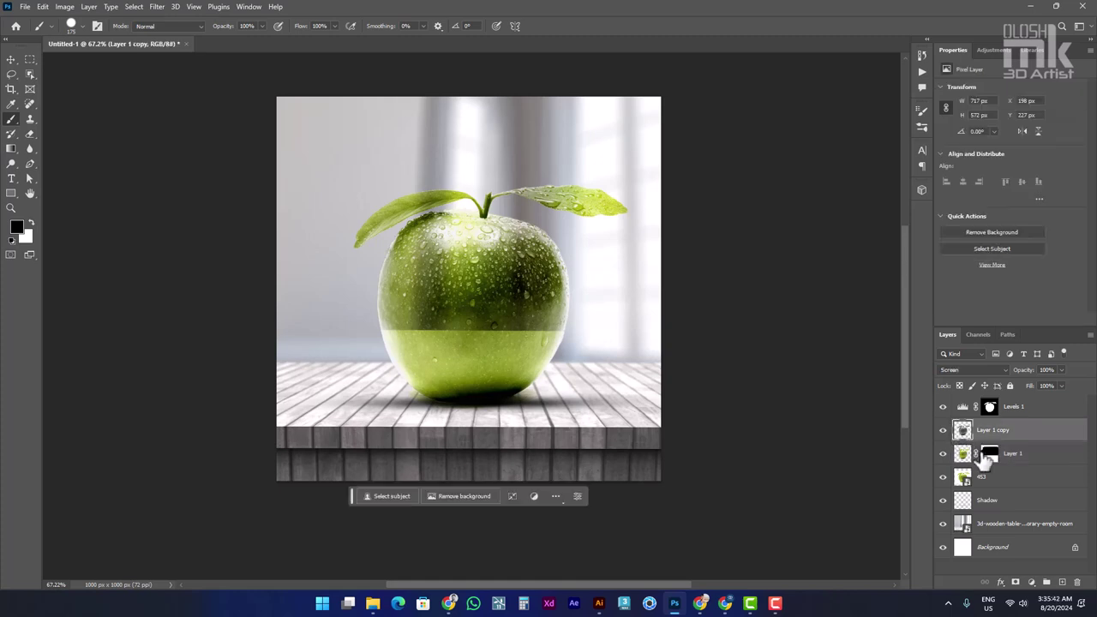
pyautogui.keyDown('ctrl'); pyautogui.click(987, 456); pyautogui.keyUp('ctrl')
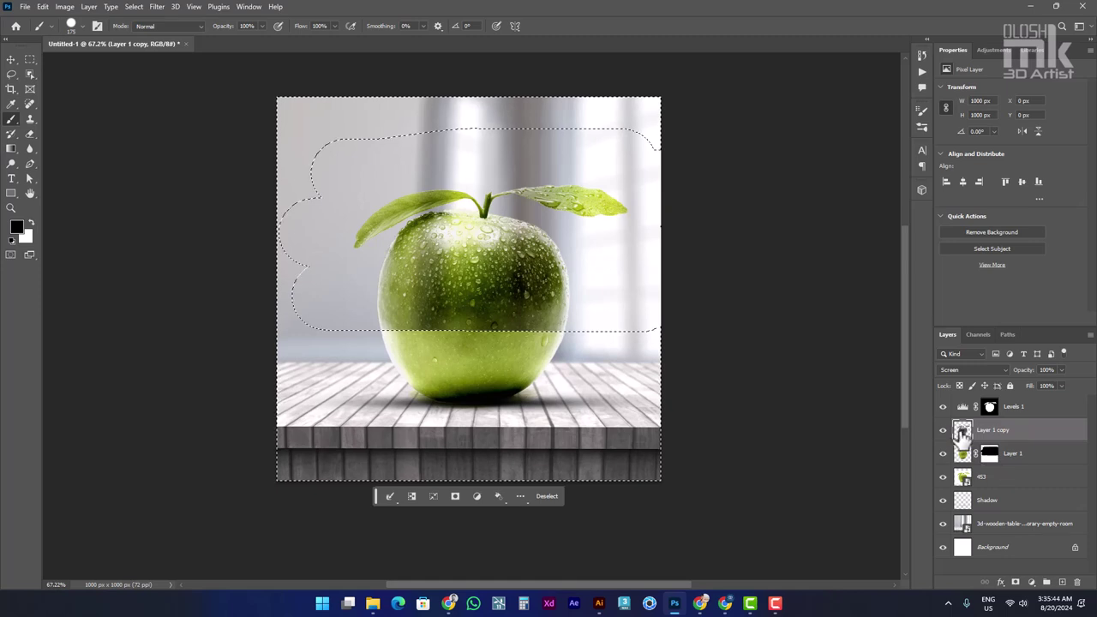
pyautogui.hotkey('ctrl', 'd')
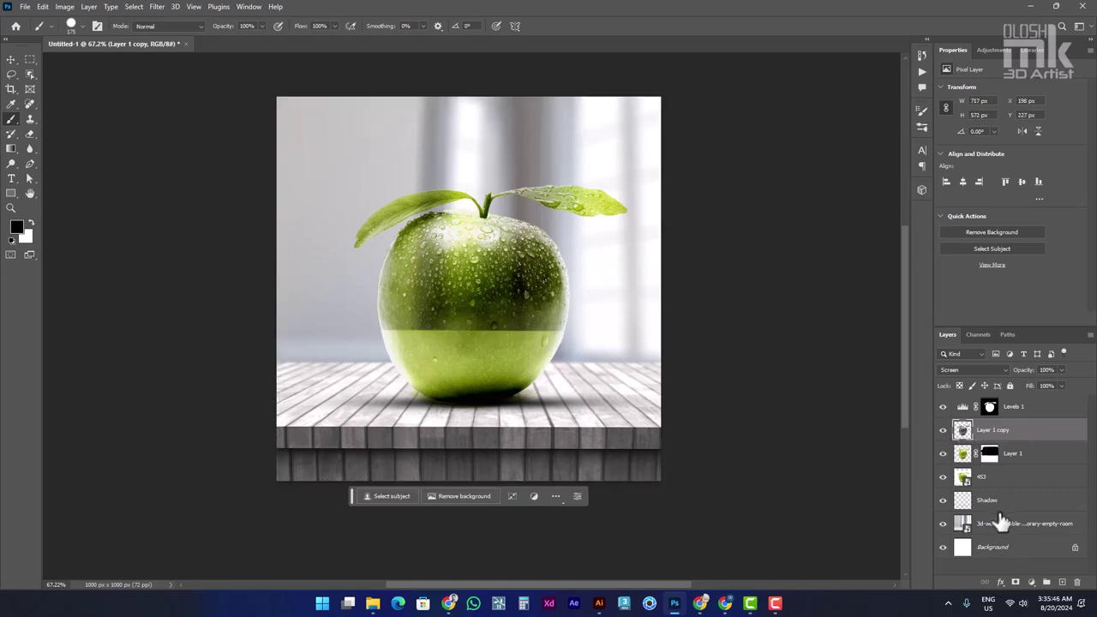
pyautogui.click(1016, 582)
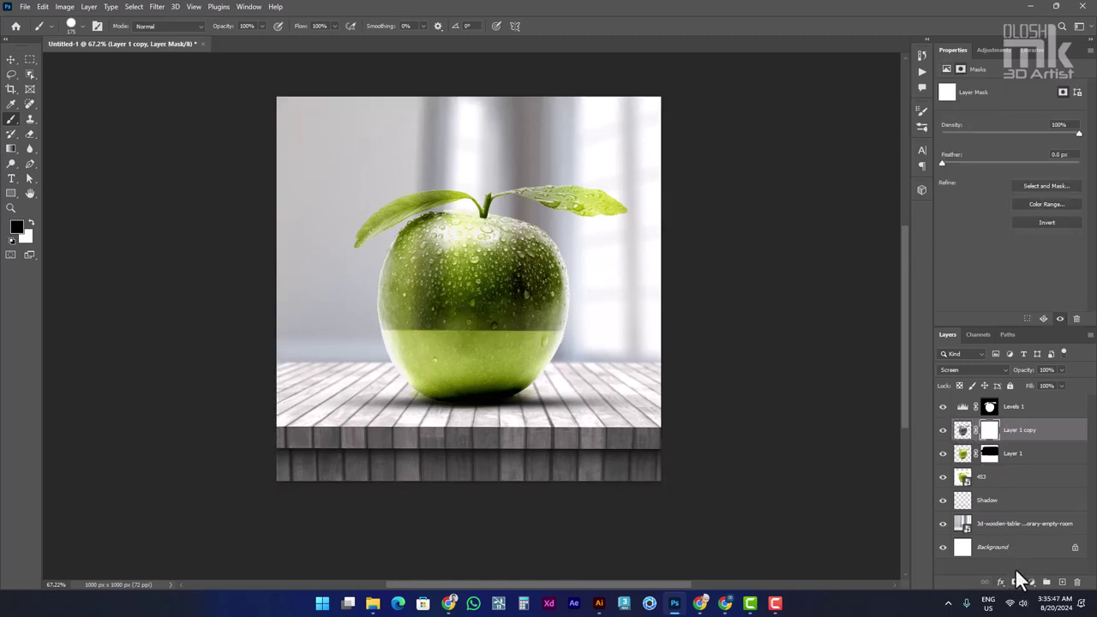
pyautogui.keyDown('ctrl'); pyautogui.click(989, 456); pyautogui.keyUp('ctrl')
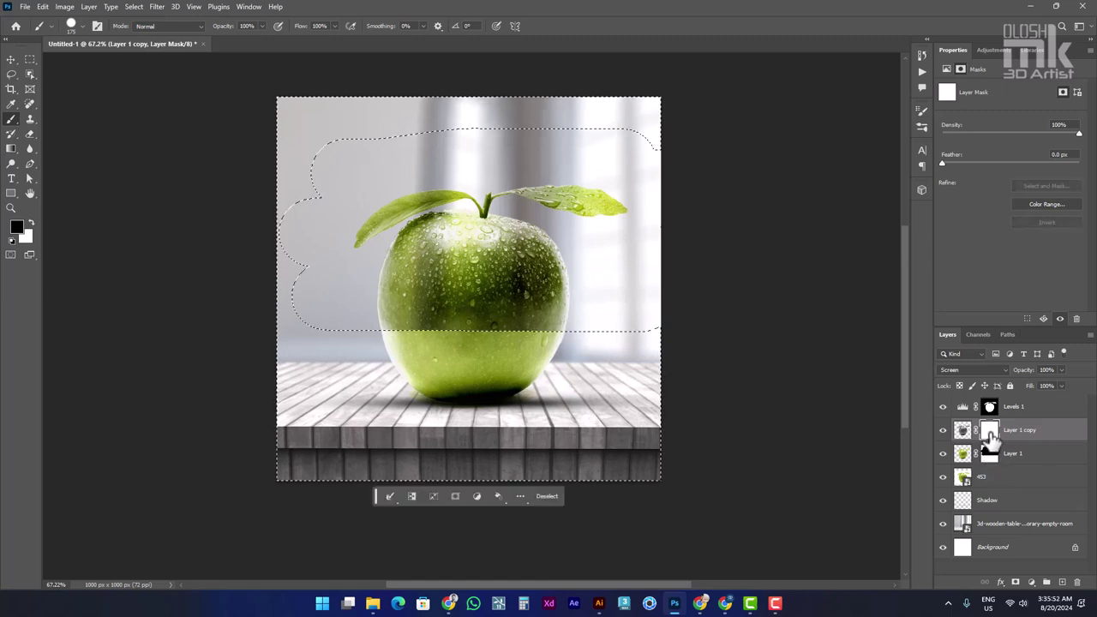
pyautogui.moveTo(990, 454); pyautogui.dragTo(993, 460)
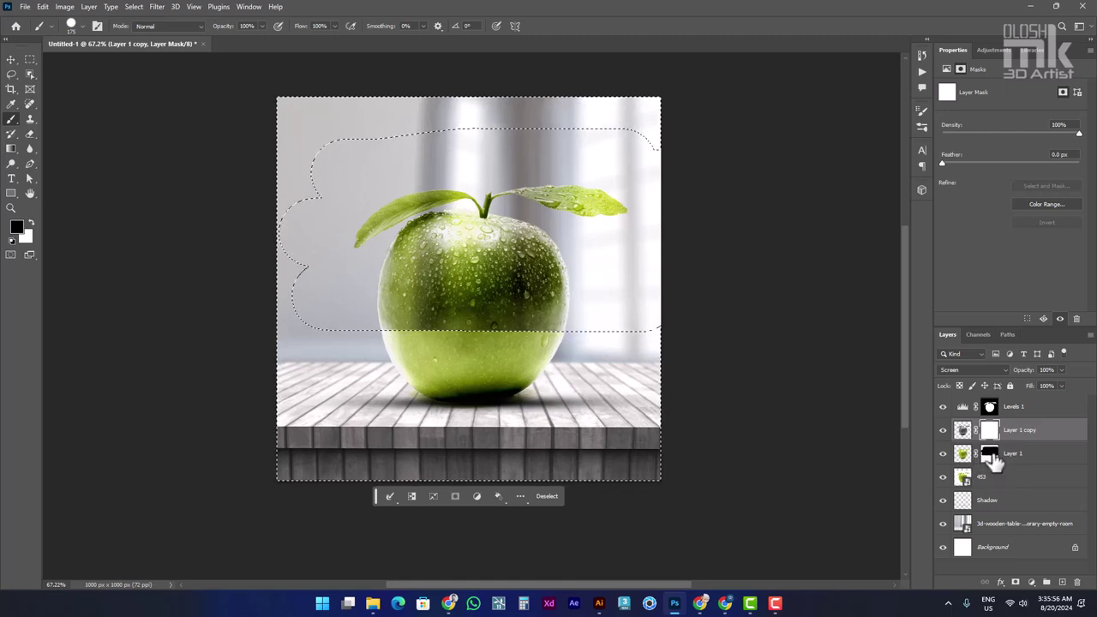
# - Invert the selection and paint Layer 1 copy's mask over the upper apple
pyautogui.click(990, 456)
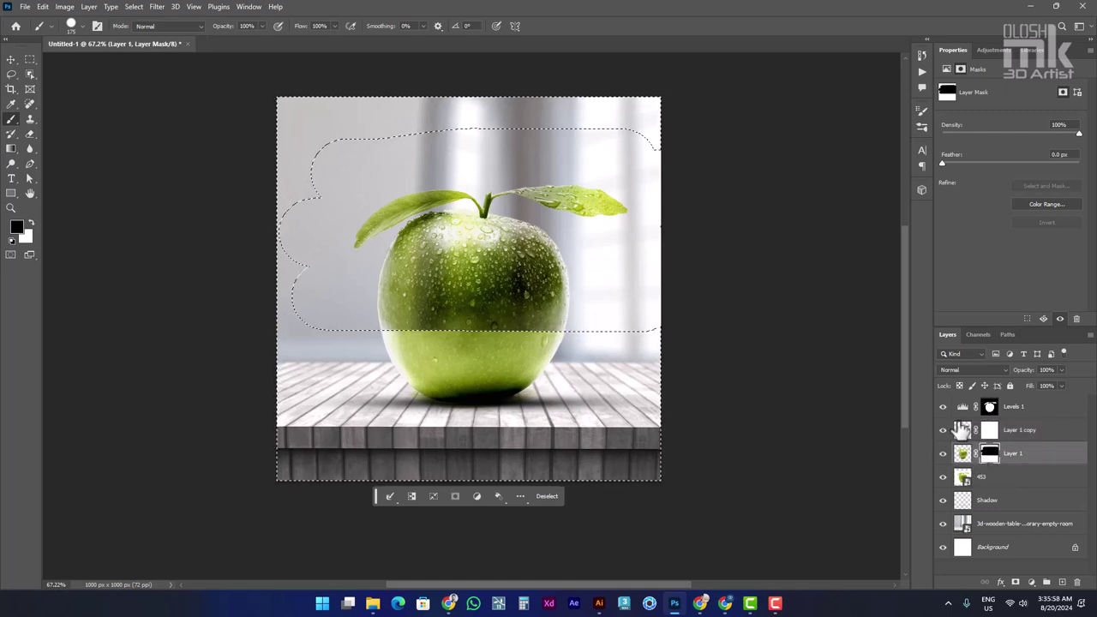
pyautogui.click(990, 433)
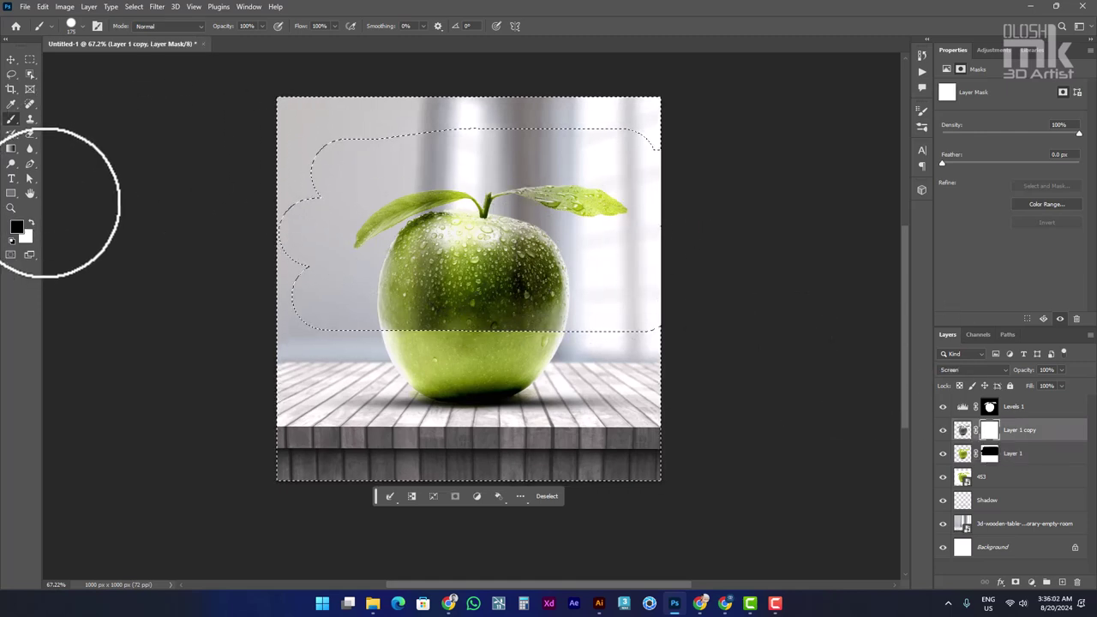
pyautogui.click(134, 7)
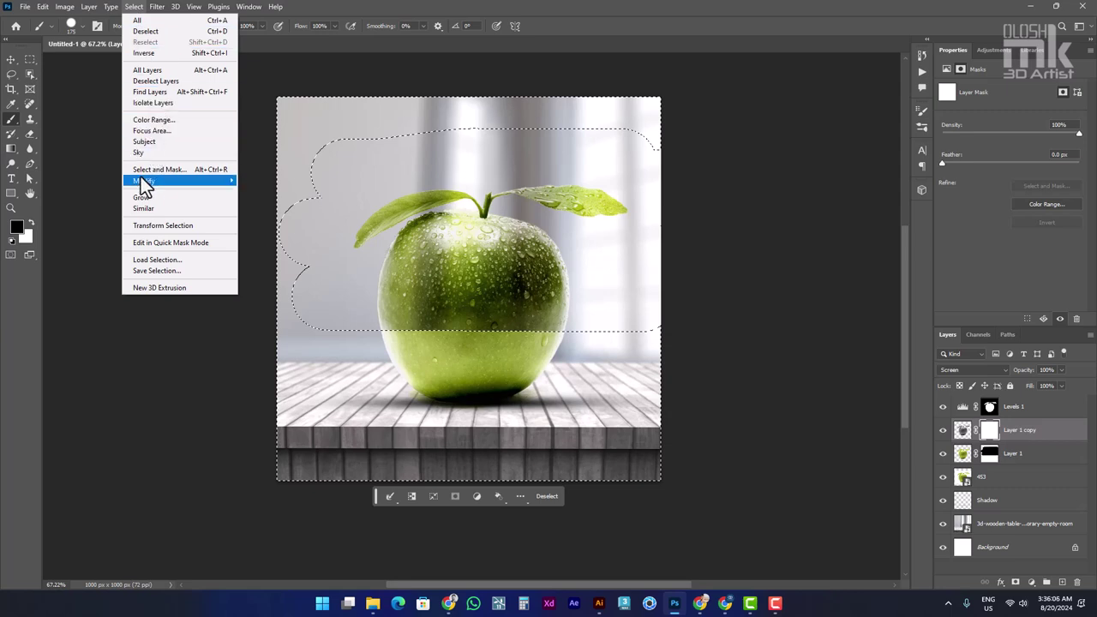
pyautogui.click(144, 54)
pyautogui.moveTo(330, 287); pyautogui.dragTo(626, 300)
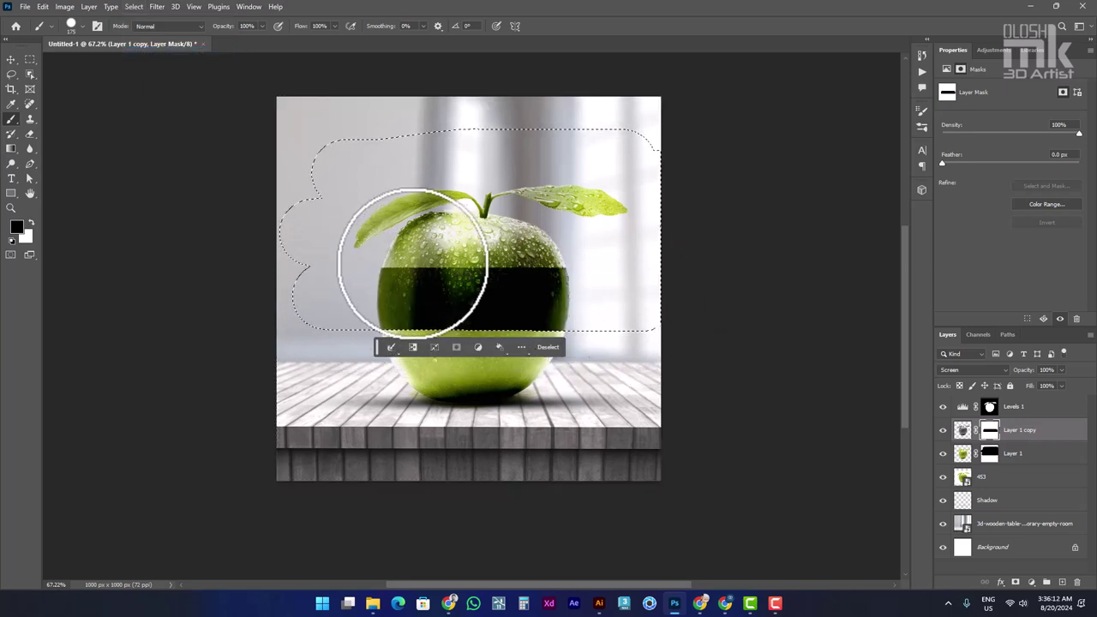
pyautogui.moveTo(377, 255)
pyautogui.mouseDown()
pyautogui.moveTo(429, 232)
pyautogui.moveTo(331, 197)
pyautogui.mouseUp()
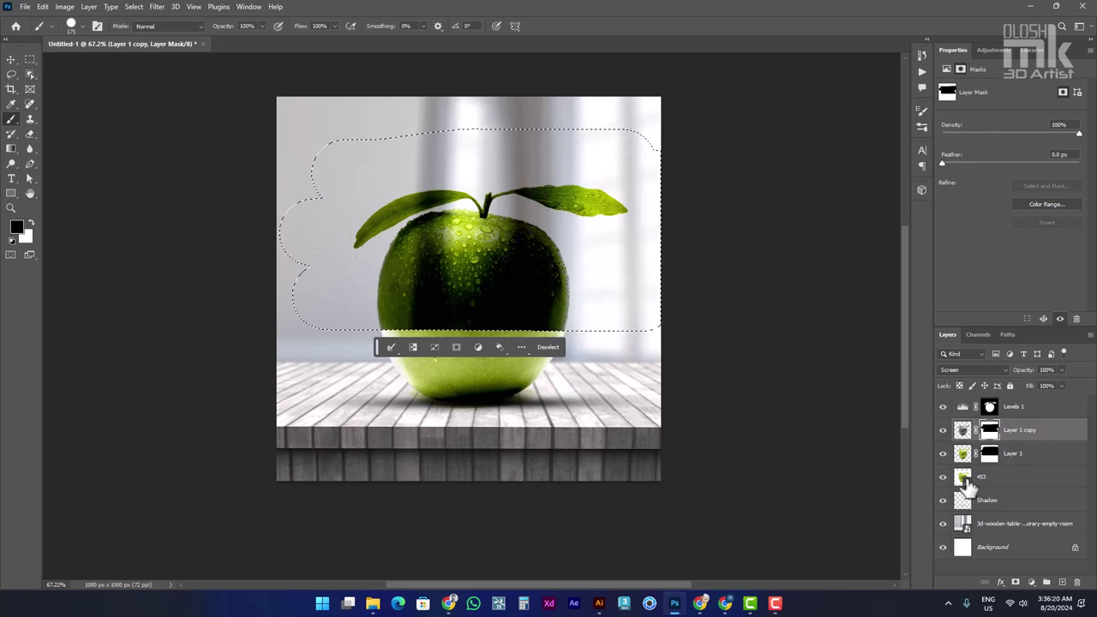
# - Add a layer mask to the 453 layer
pyautogui.click(965, 478)
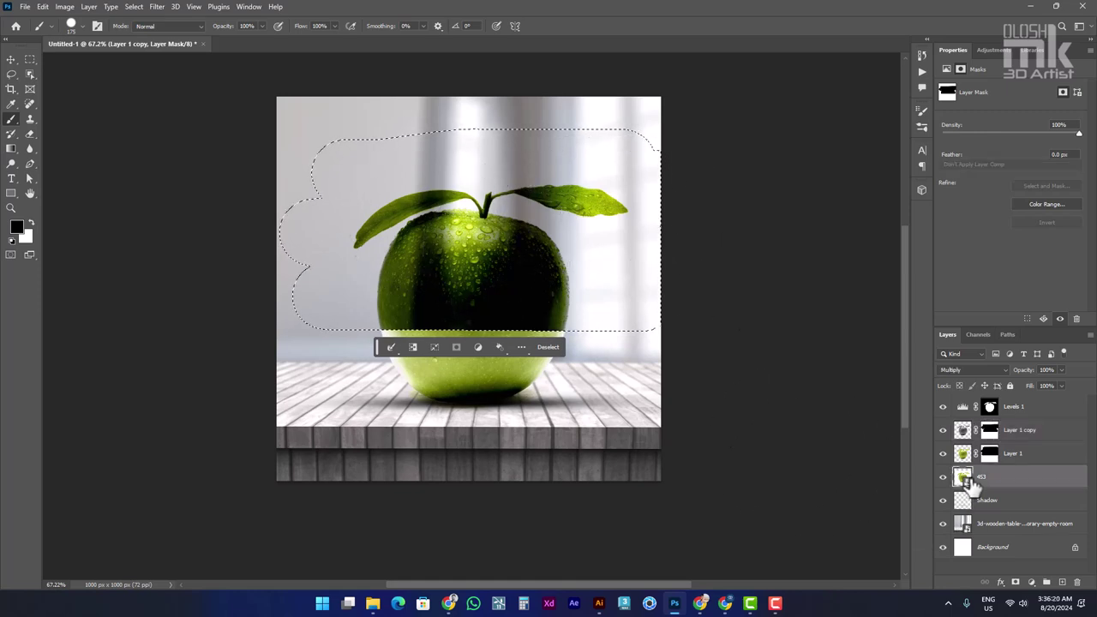
pyautogui.click(1016, 583)
pyautogui.hotkey('ctrl', 'z')
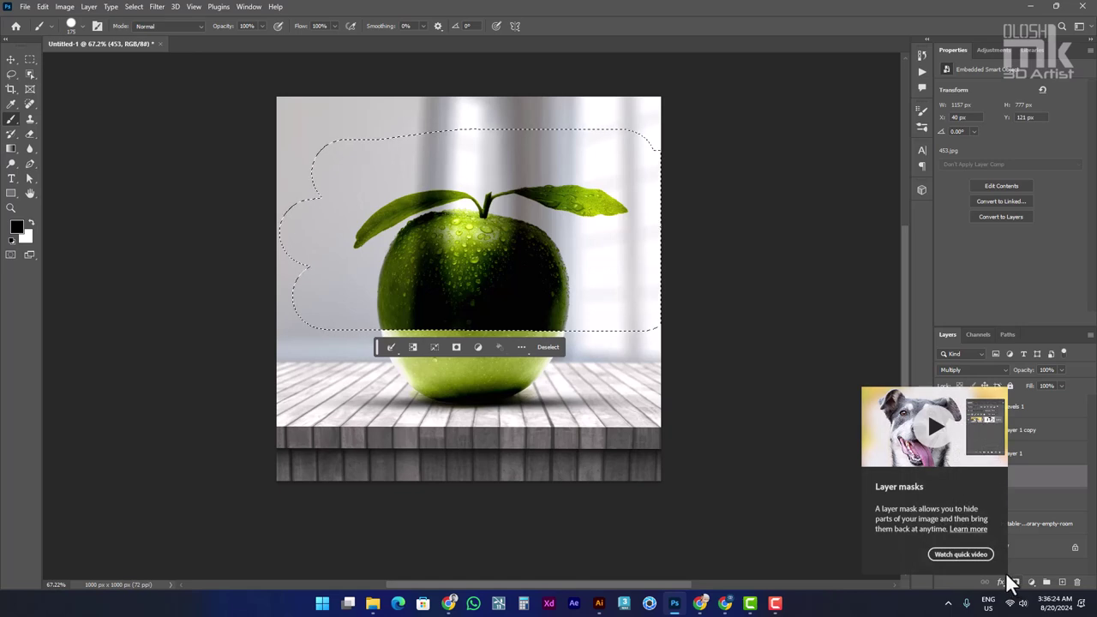
pyautogui.click(1013, 583)
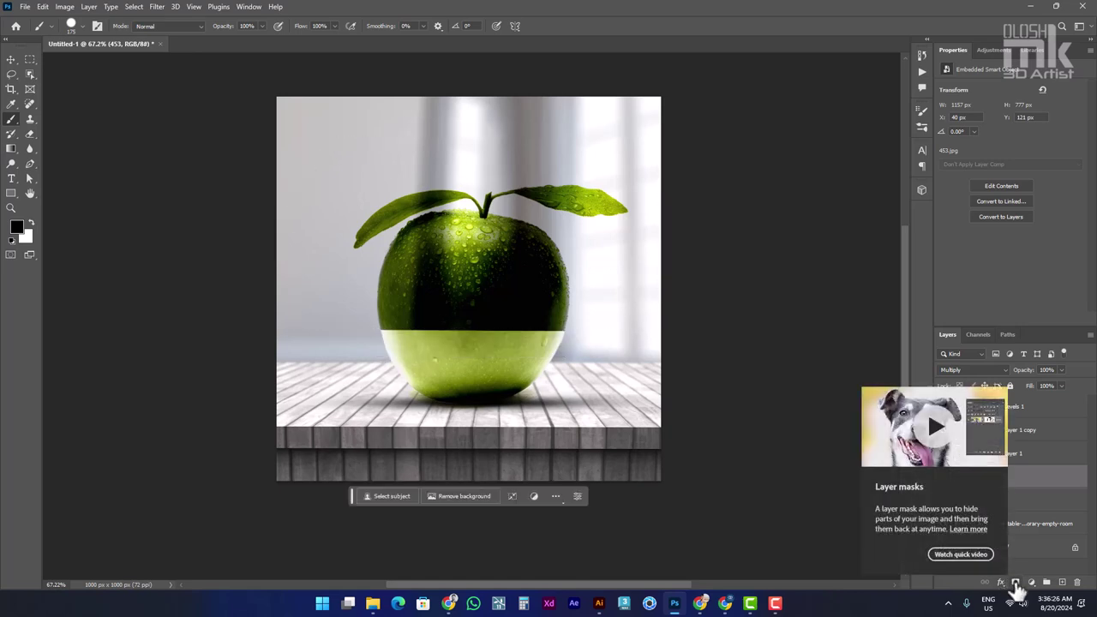
pyautogui.click(1016, 583)
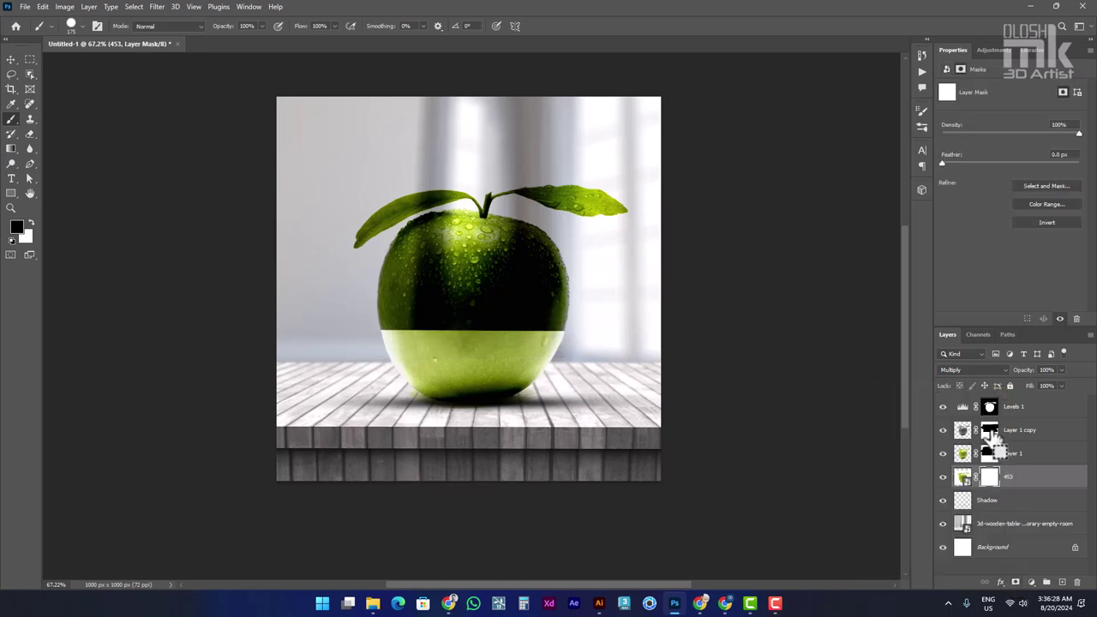
# - Using the saved shape selection, inverted, paint black on 453's mask over the upper apple
pyautogui.keyDown('ctrl'); pyautogui.click(987, 430); pyautogui.keyUp('ctrl')
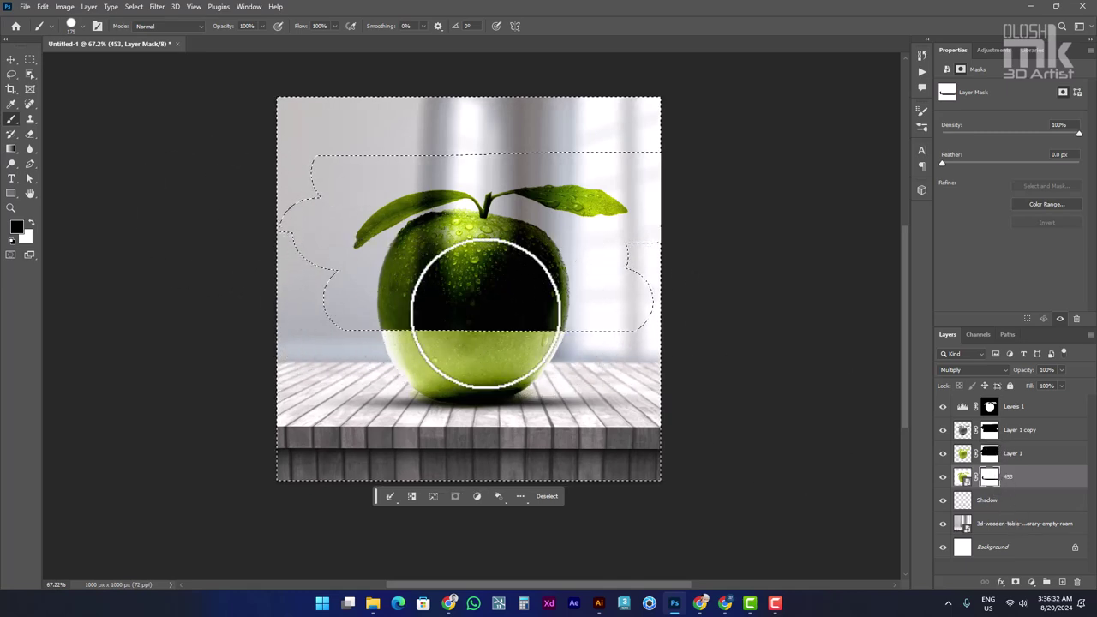
pyautogui.moveTo(486, 314); pyautogui.dragTo(607, 245)
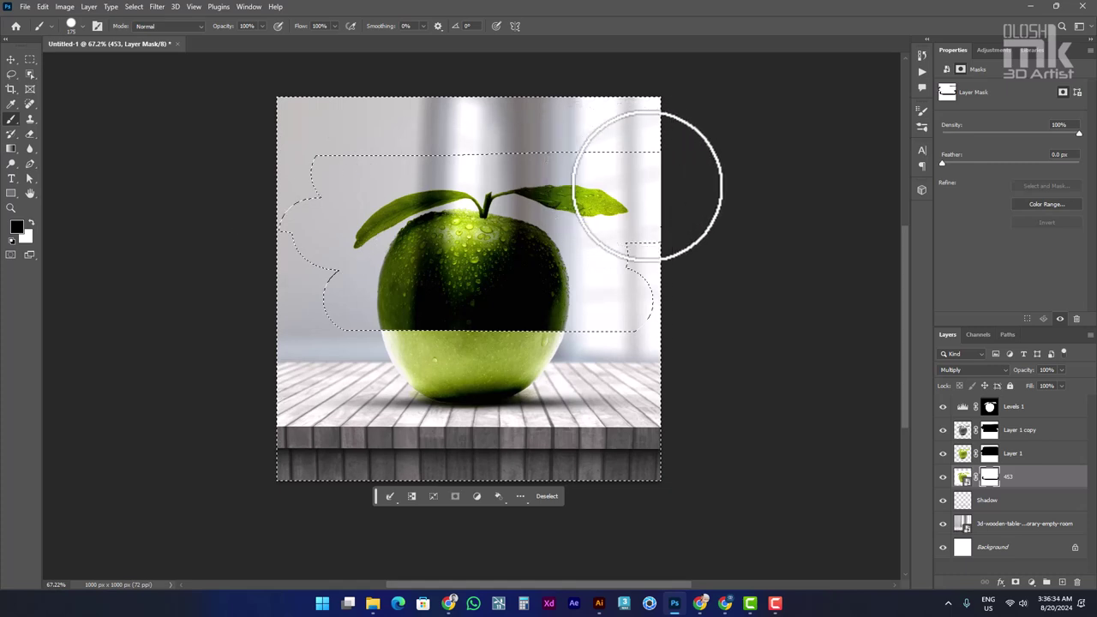
pyautogui.moveTo(647, 184); pyautogui.dragTo(656, 221)
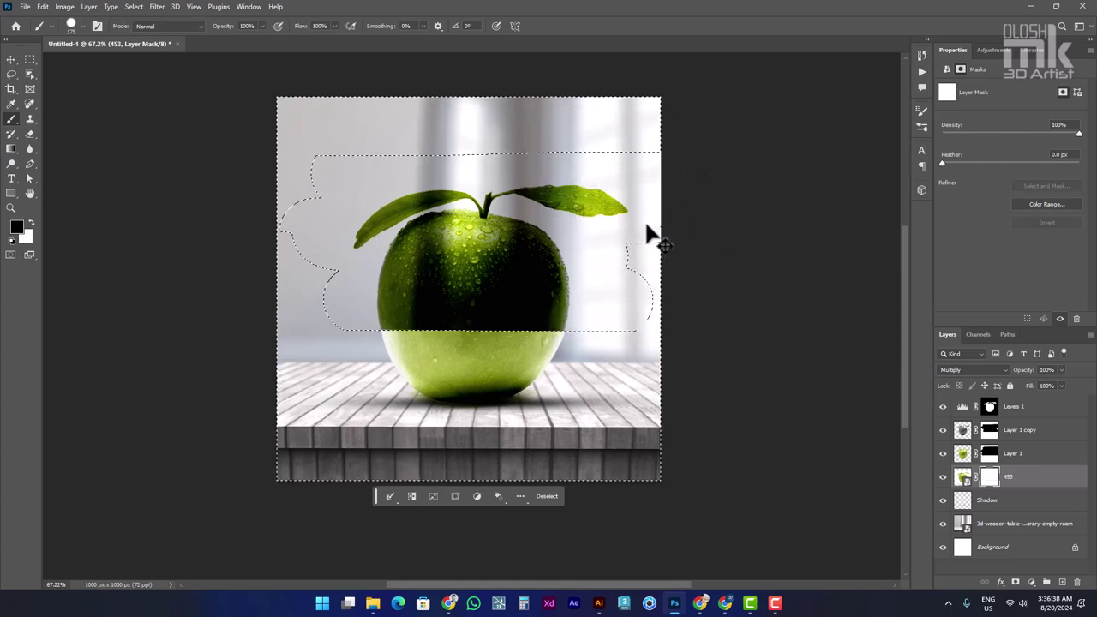
pyautogui.hotkey('ctrl', 'shift', 'i')
pyautogui.moveTo(388, 263)
pyautogui.mouseDown()
pyautogui.moveTo(343, 367)
pyautogui.moveTo(649, 306)
pyautogui.moveTo(355, 246)
pyautogui.moveTo(469, 206)
pyautogui.moveTo(318, 208)
pyautogui.moveTo(563, 196)
pyautogui.moveTo(356, 227)
pyautogui.mouseUp()
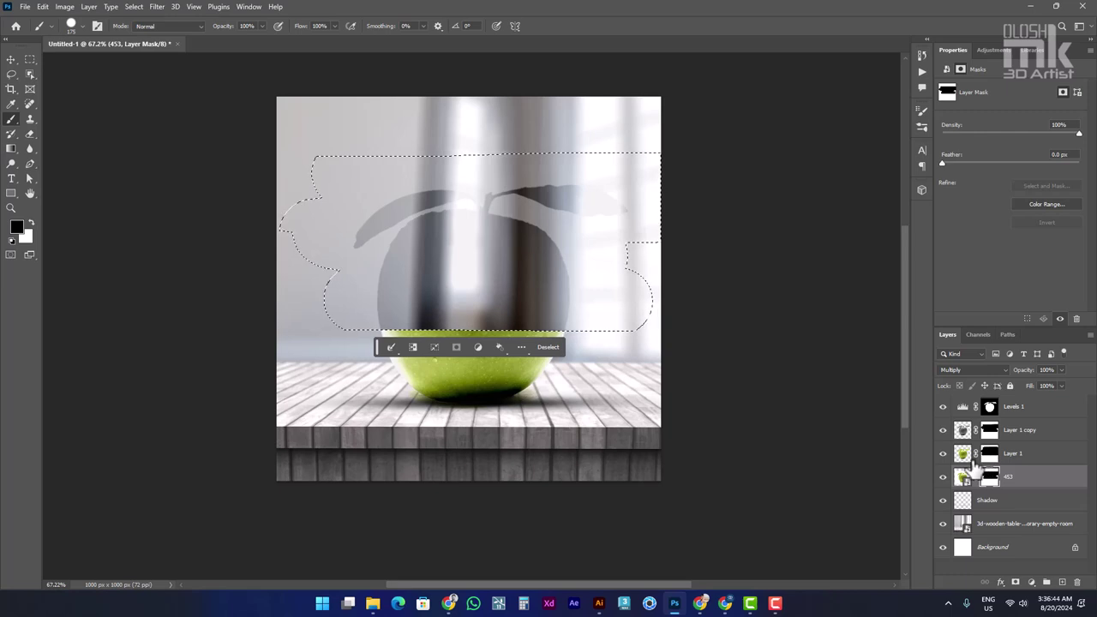
pyautogui.click(943, 430)
pyautogui.click(943, 430)
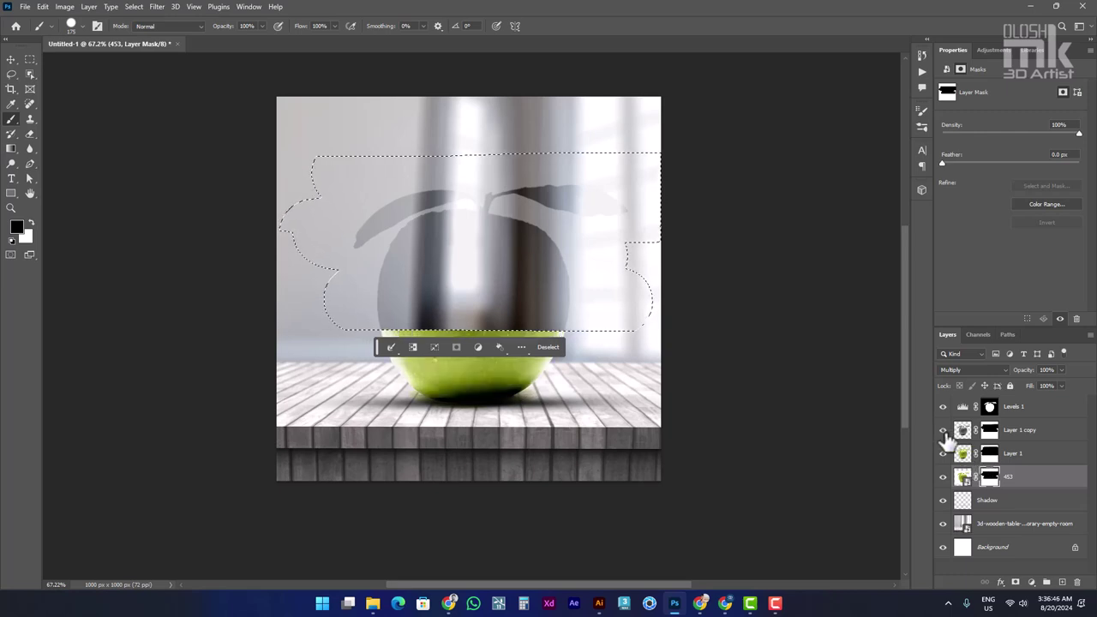
pyautogui.click(943, 432)
pyautogui.click(943, 432)
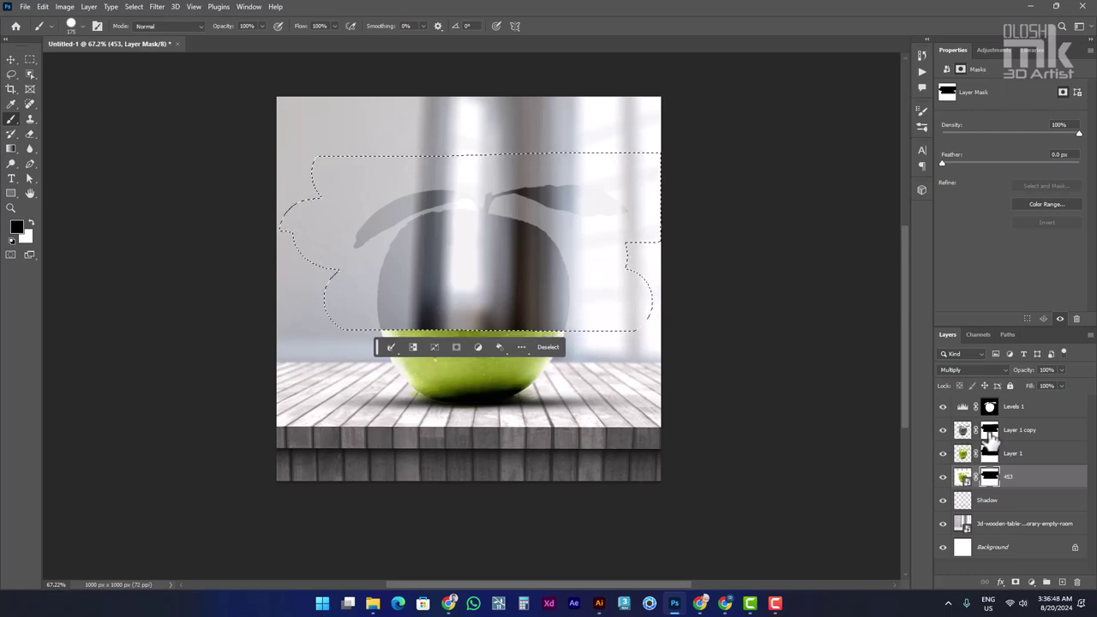
pyautogui.click(991, 435)
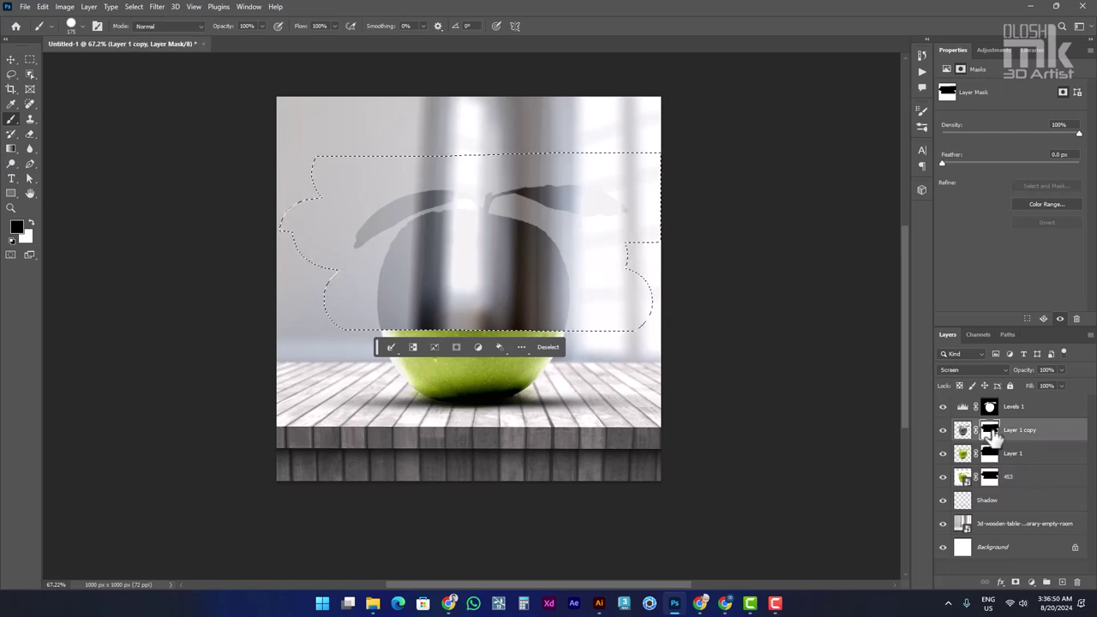
# - Invert the selection and paint Layer 1 copy's mask white over the glassy apple top
pyautogui.hotkey('ctrl', 'shift', 'i')
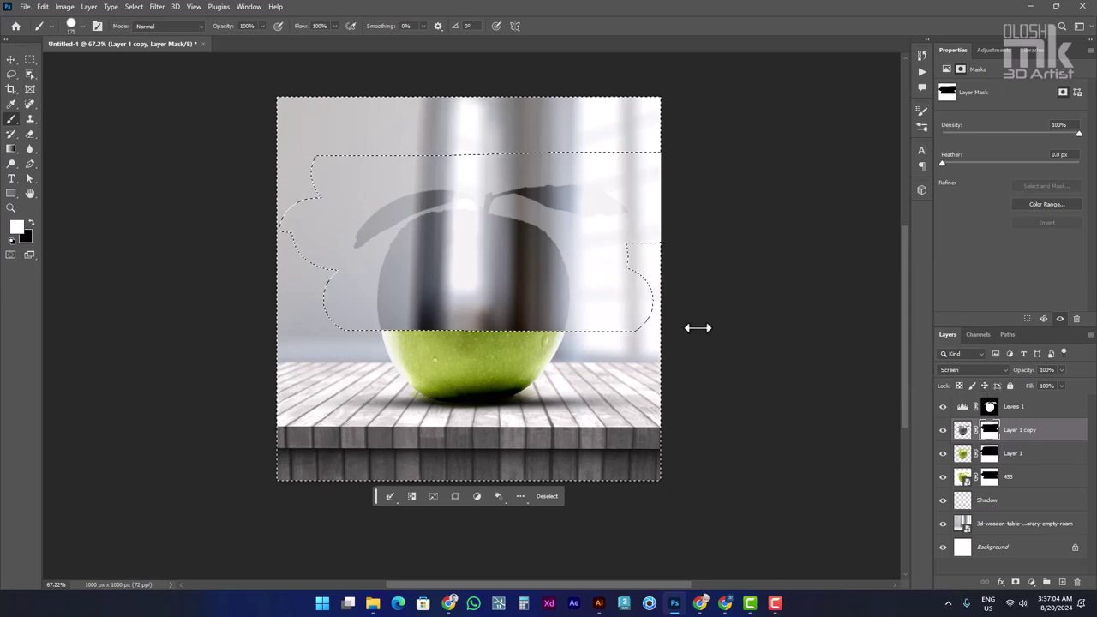
pyautogui.click(135, 6)
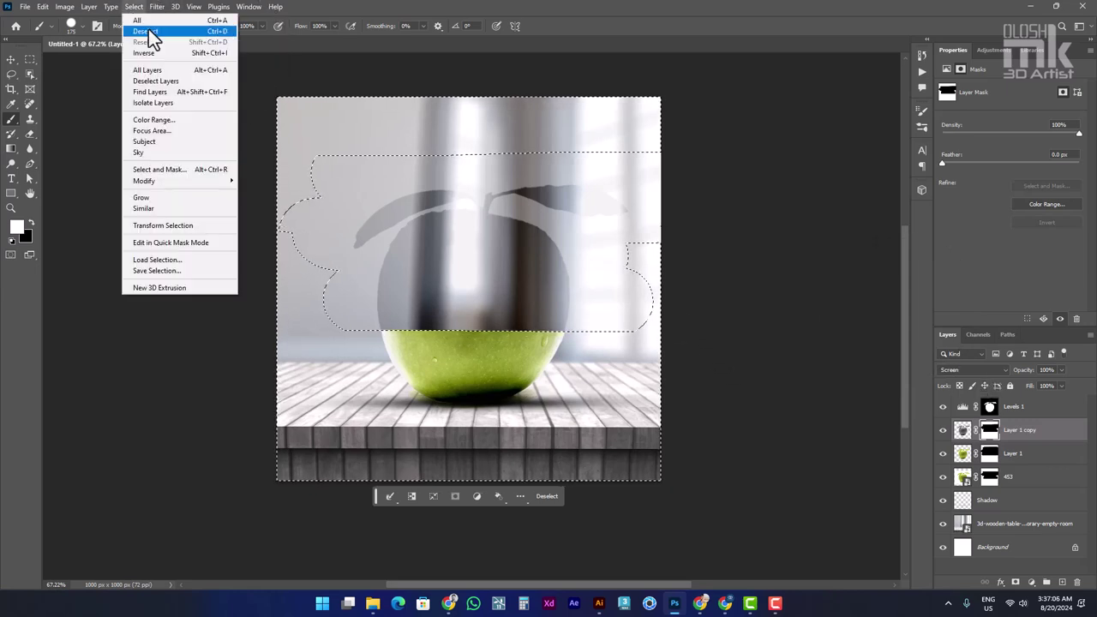
pyautogui.click(157, 60)
pyautogui.moveTo(396, 225)
pyautogui.mouseDown()
pyautogui.moveTo(471, 197)
pyautogui.moveTo(428, 263)
pyautogui.moveTo(590, 189)
pyautogui.mouseUp()
pyautogui.moveTo(400, 288); pyautogui.dragTo(288, 336)
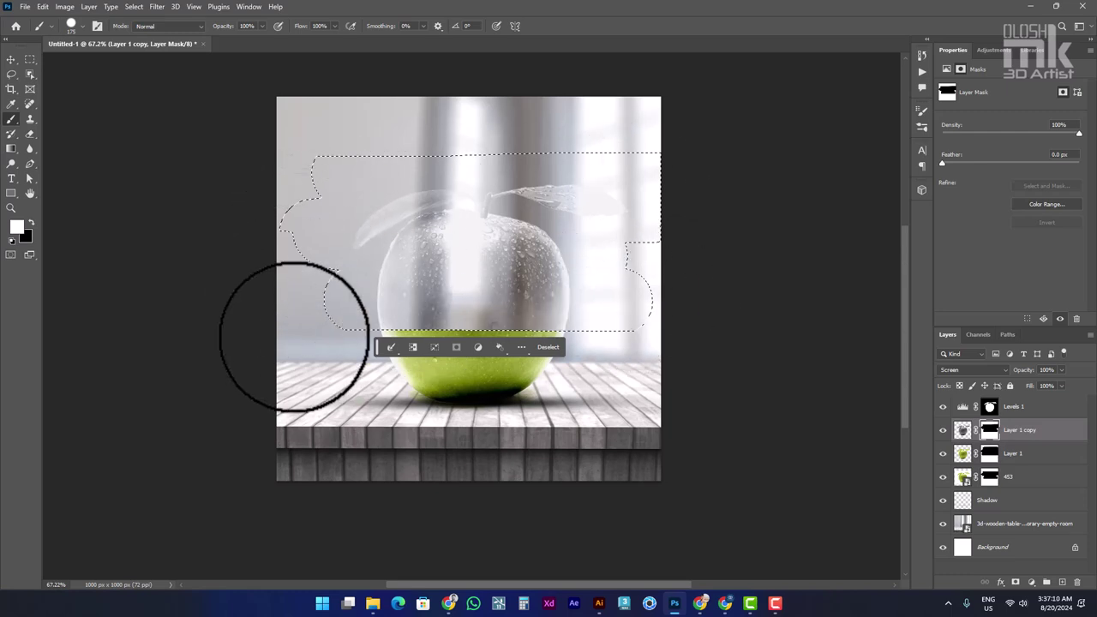
pyautogui.moveTo(676, 192); pyautogui.dragTo(294, 177)
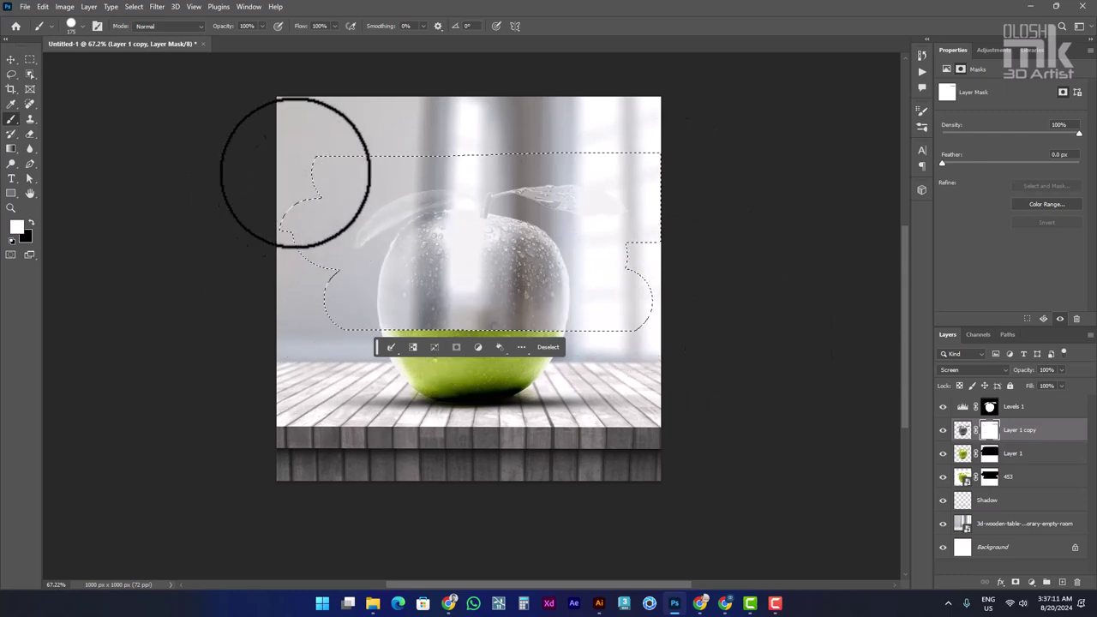
# - Re-invert the selection, fill the lower mask area black, then deselect
pyautogui.click(137, 7)
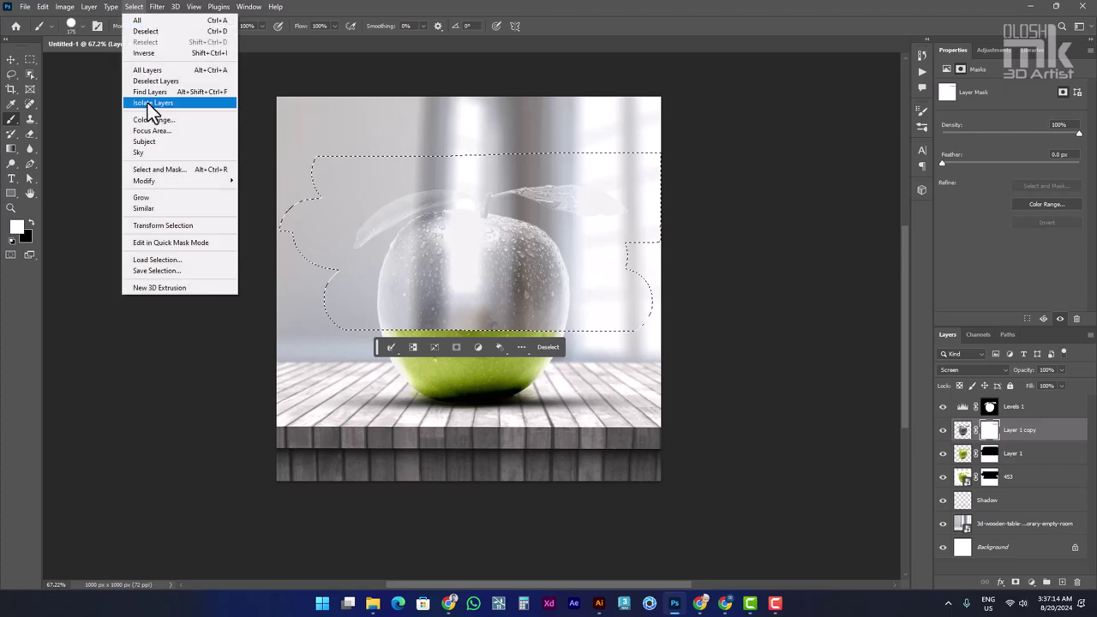
pyautogui.click(146, 54)
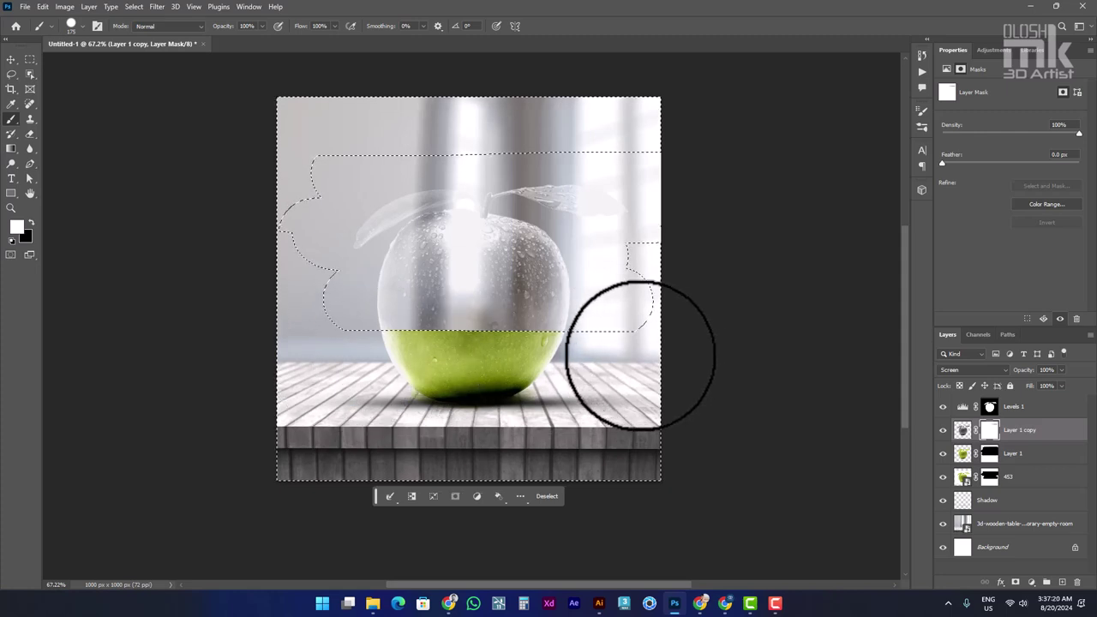
pyautogui.click(32, 221)
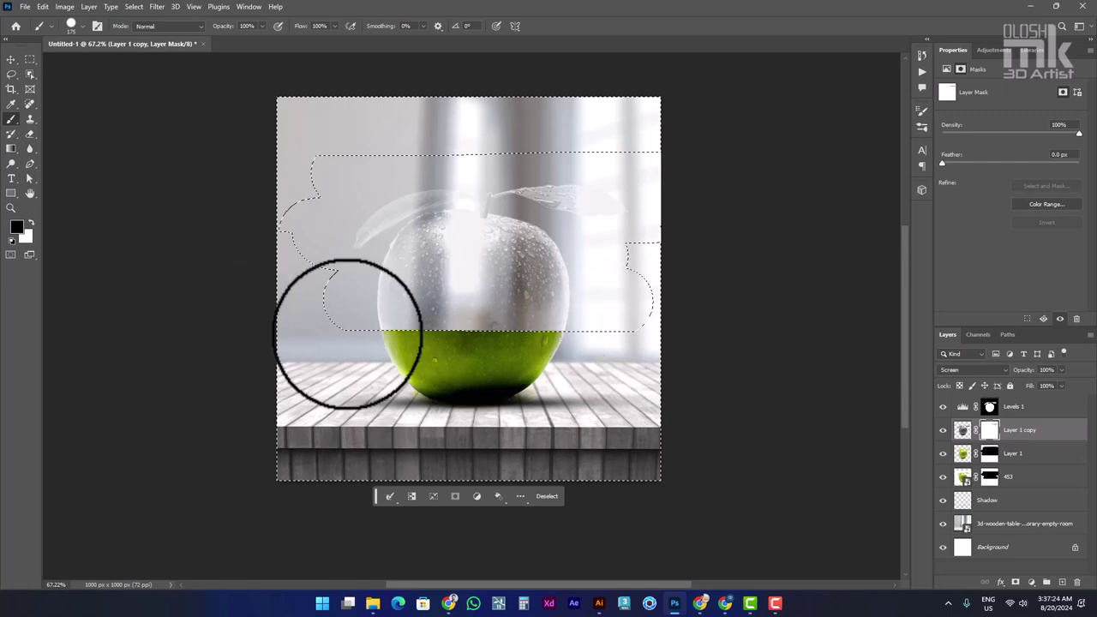
pyautogui.hotkey('alt', 'BackSpace')
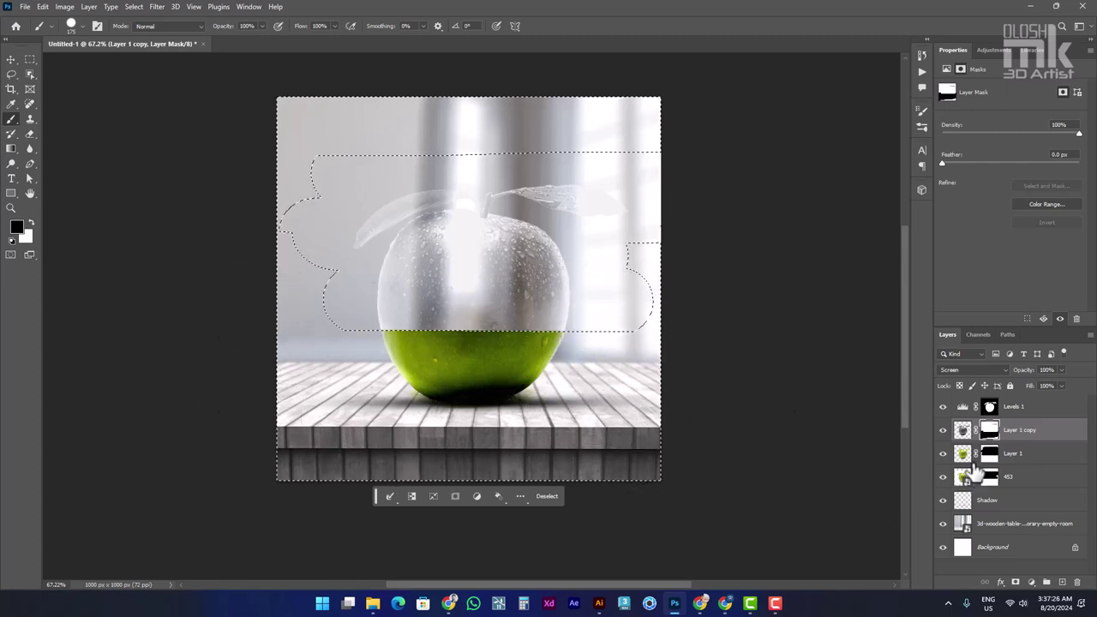
pyautogui.click(942, 453)
pyautogui.click(943, 454)
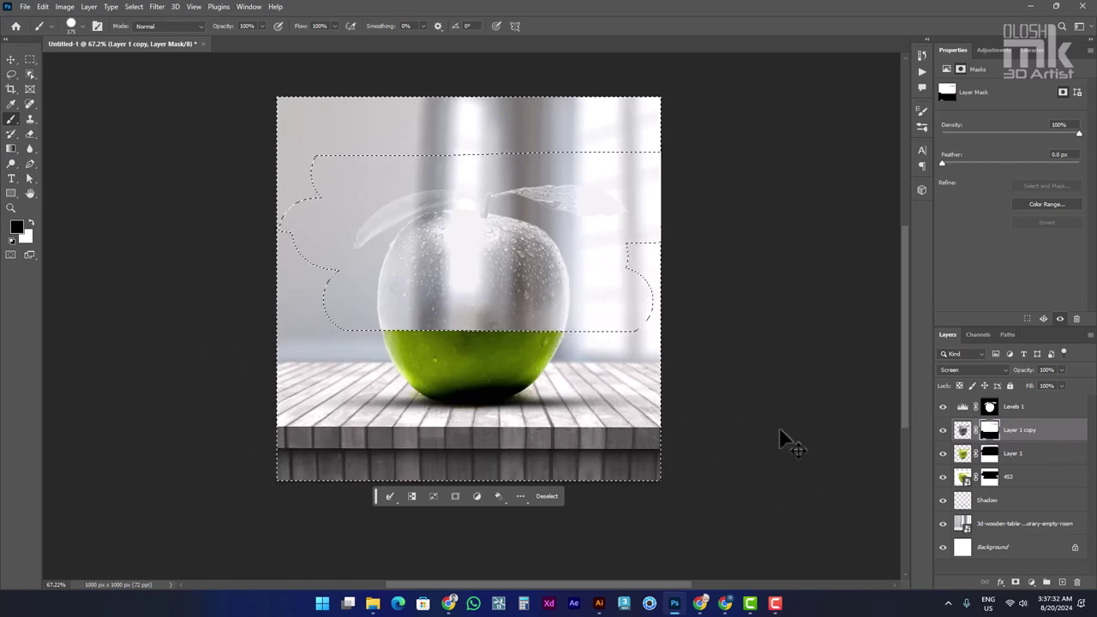
pyautogui.hotkey('ctrl', 'd')
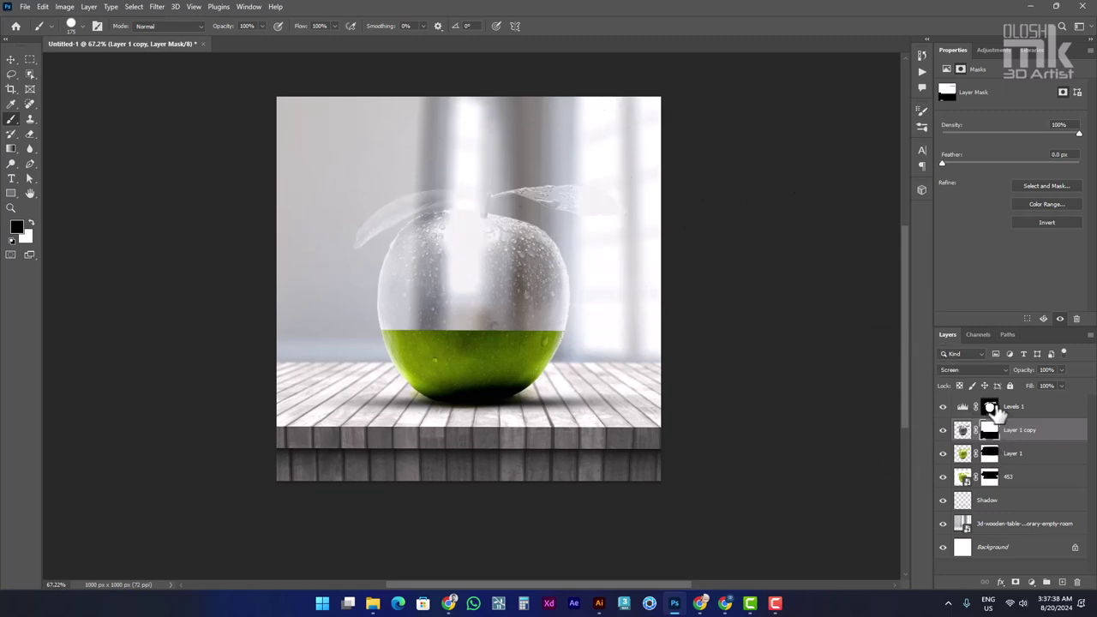
# - Target Layer 1's mask and hide the water-droplet Layer 1 copy
pyautogui.keyDown('ctrl'); pyautogui.click(991, 410); pyautogui.keyUp('ctrl')
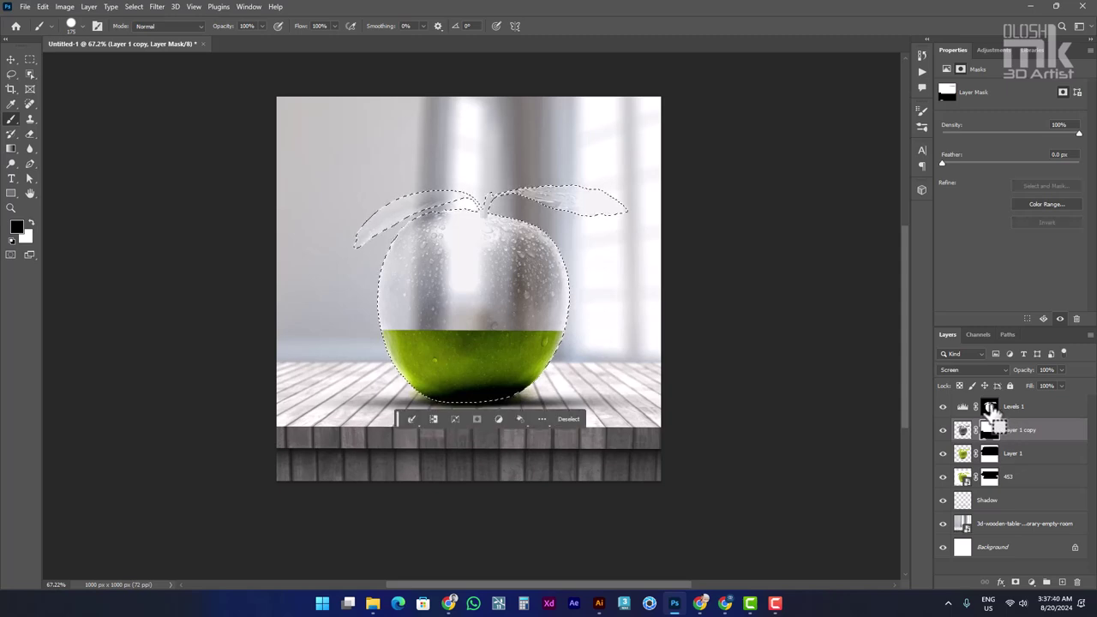
pyautogui.moveTo(992, 412); pyautogui.dragTo(991, 410)
pyautogui.click(990, 459)
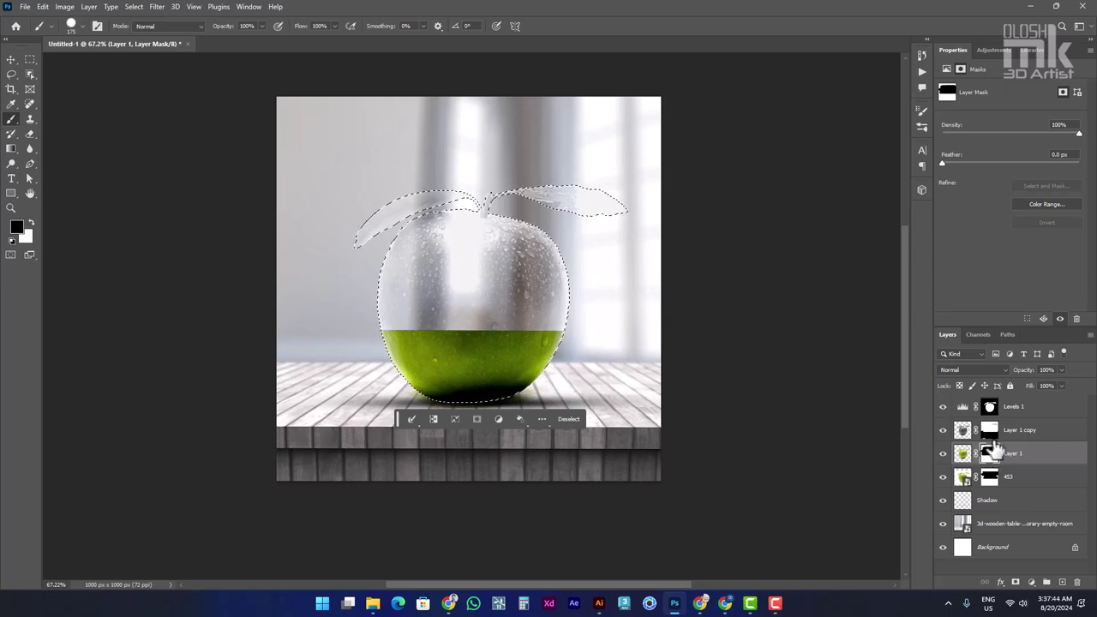
pyautogui.click(992, 432)
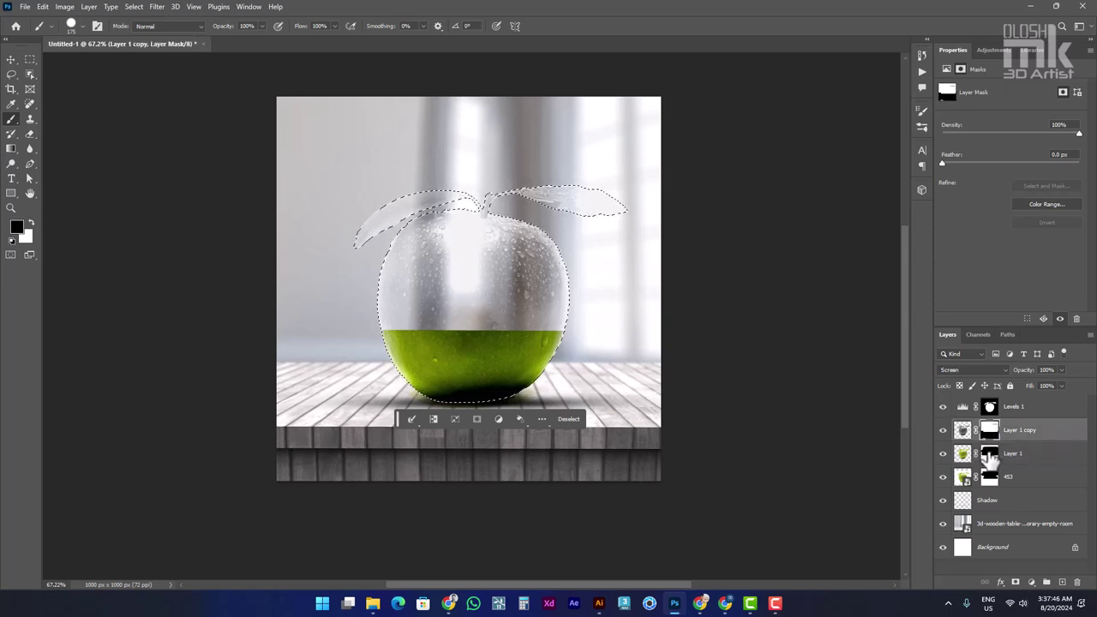
pyautogui.click(990, 457)
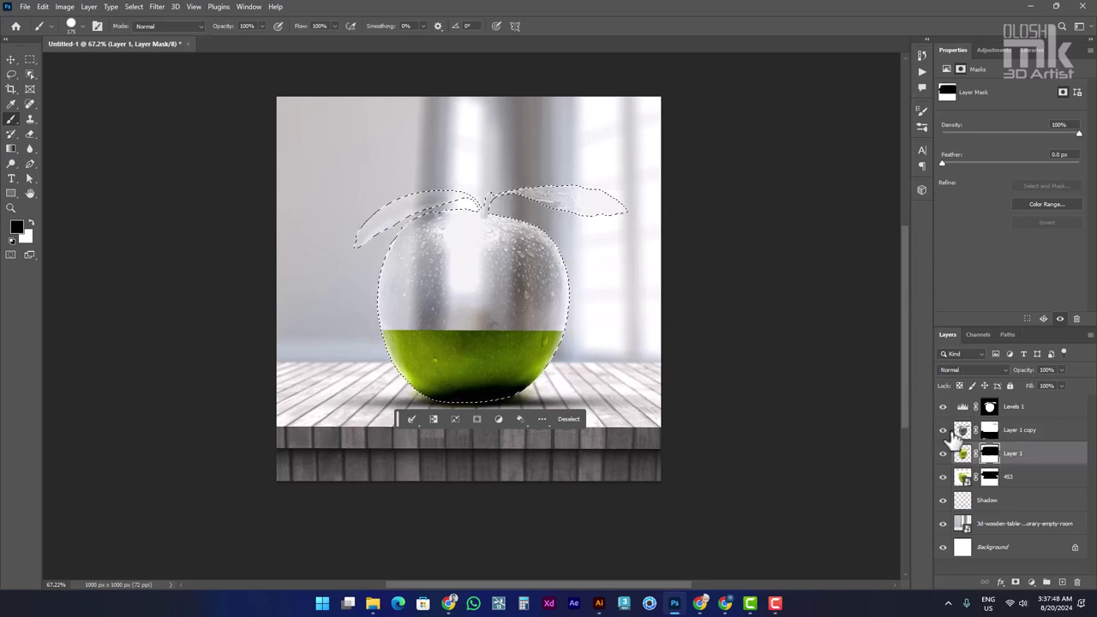
pyautogui.click(943, 430)
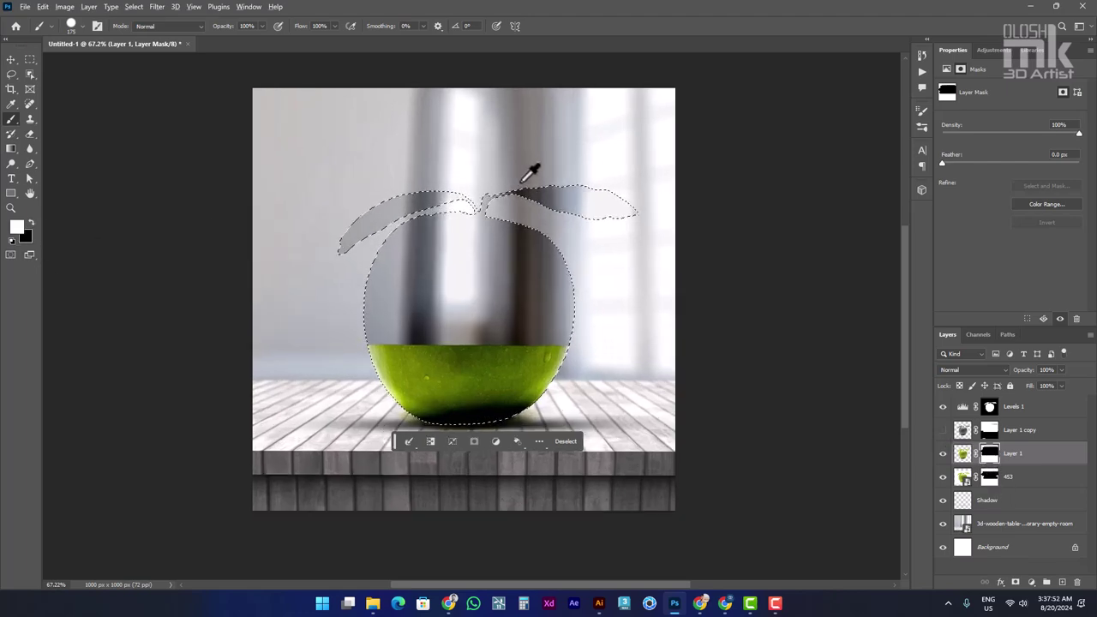
# - Shrink the brush and paint white on Layer 1's mask to reveal the green leaves and stem
pyautogui.scroll(3, 532, 172)
pyautogui.press('[')
pyautogui.press('[')
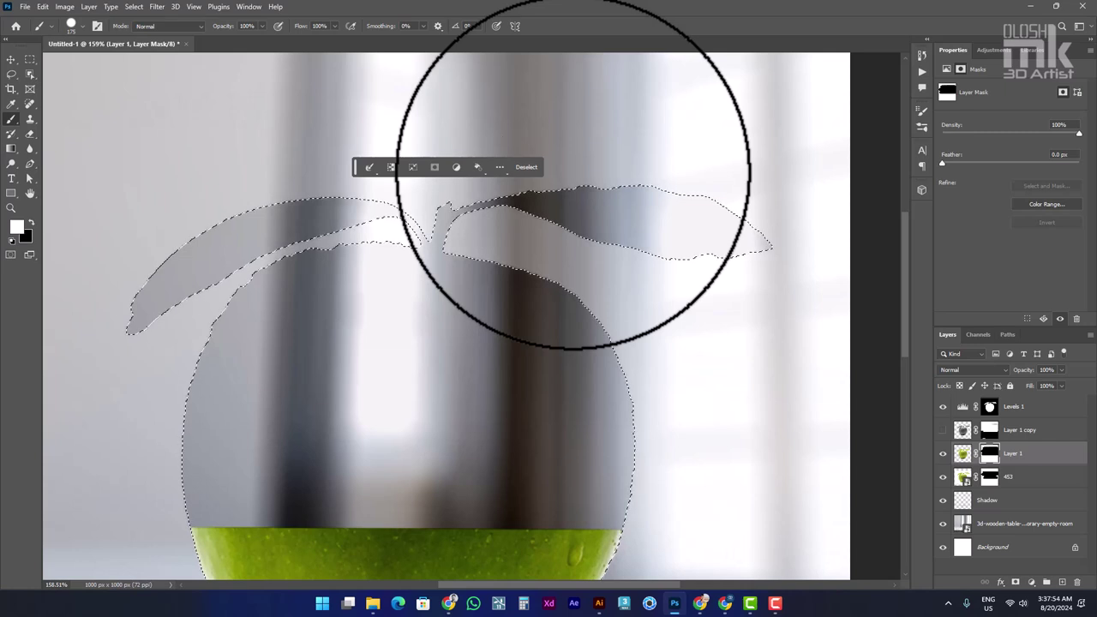
pyautogui.press('[')
pyautogui.press('[')
pyautogui.press('[')
pyautogui.press('[')
pyautogui.moveTo(444, 208)
pyautogui.mouseDown()
pyautogui.moveTo(509, 183)
pyautogui.moveTo(725, 191)
pyautogui.moveTo(725, 245)
pyautogui.moveTo(466, 203)
pyautogui.moveTo(429, 233)
pyautogui.moveTo(402, 203)
pyautogui.moveTo(329, 197)
pyautogui.moveTo(191, 245)
pyautogui.moveTo(107, 343)
pyautogui.moveTo(191, 249)
pyautogui.moveTo(421, 215)
pyautogui.mouseUp()
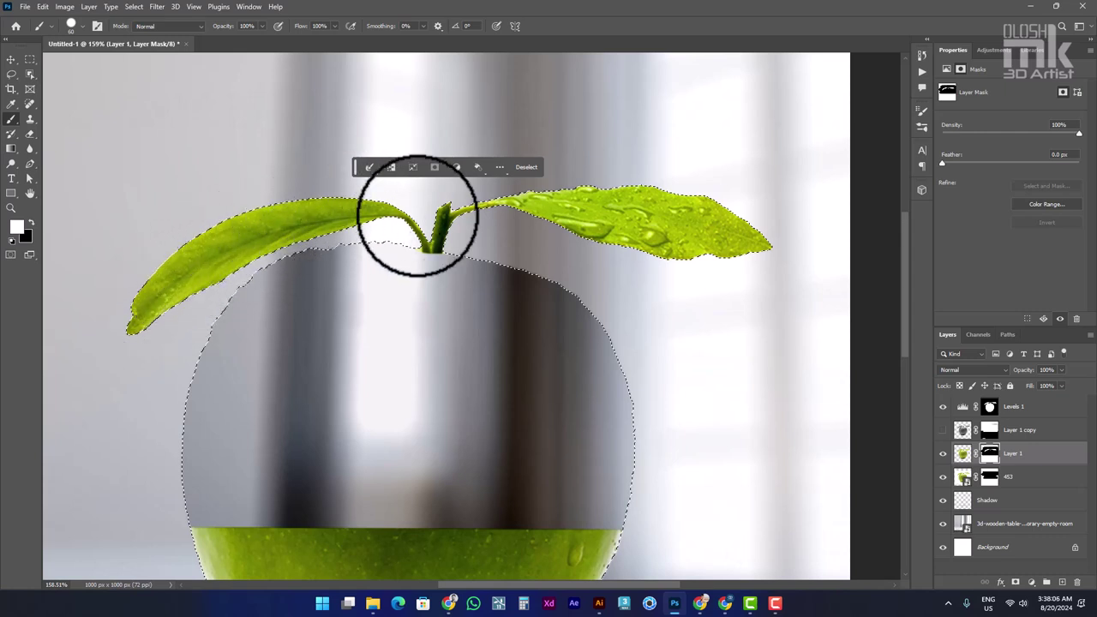
# - Toggle Levels 1 to compare, show Layer 1 copy again, and clear the selection
pyautogui.click(990, 408)
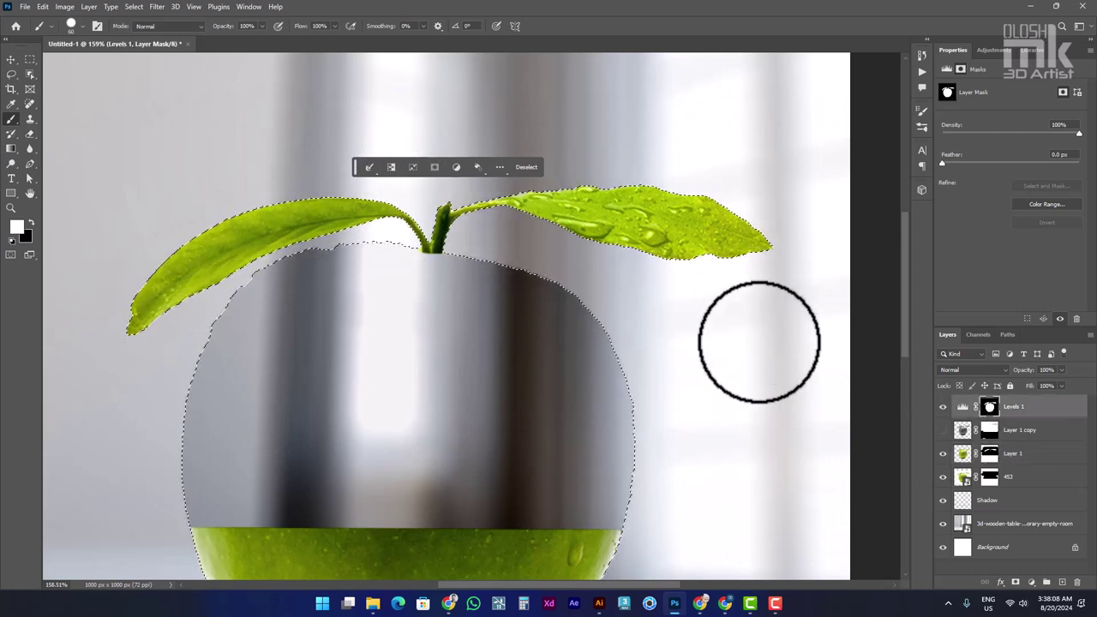
pyautogui.click(943, 408)
pyautogui.click(943, 408)
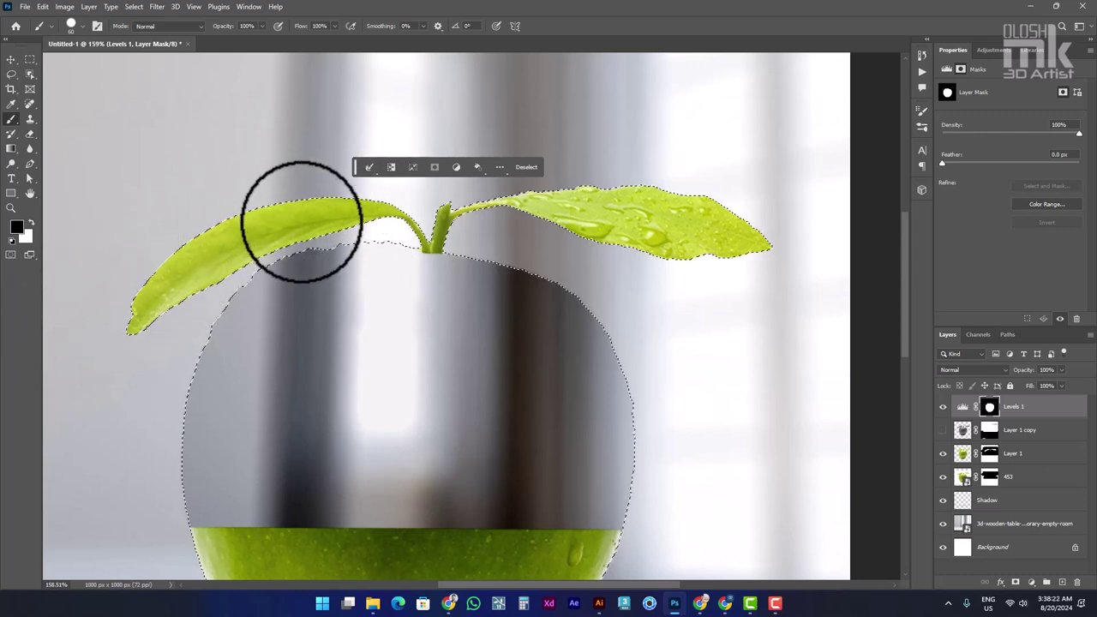
pyautogui.click(943, 430)
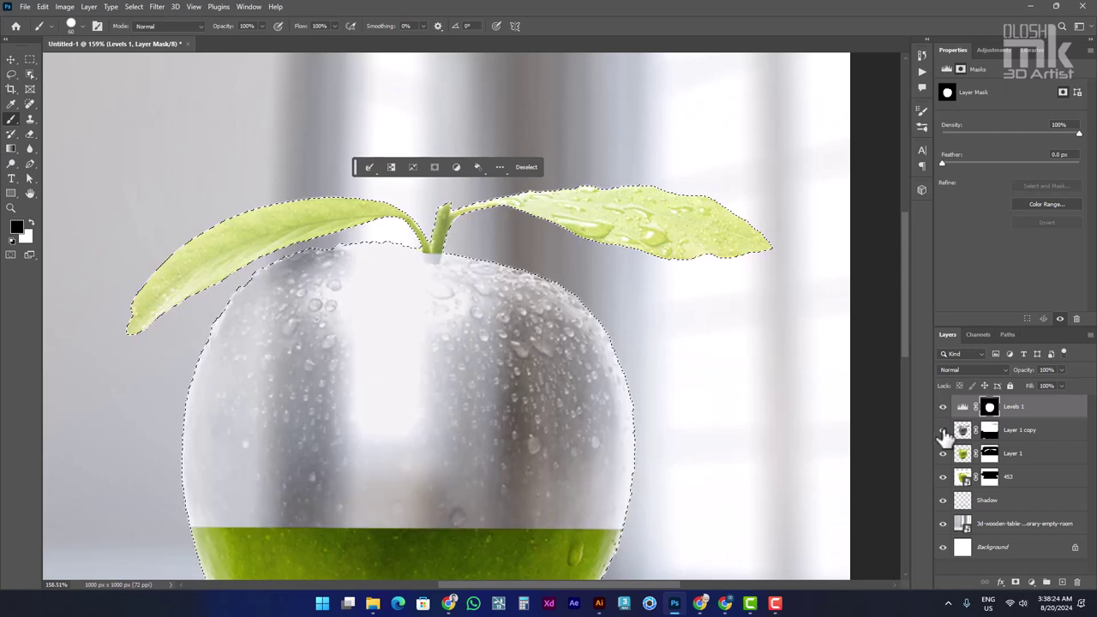
pyautogui.scroll(-2, 637, 351)
pyautogui.hotkey('ctrl', 'd')
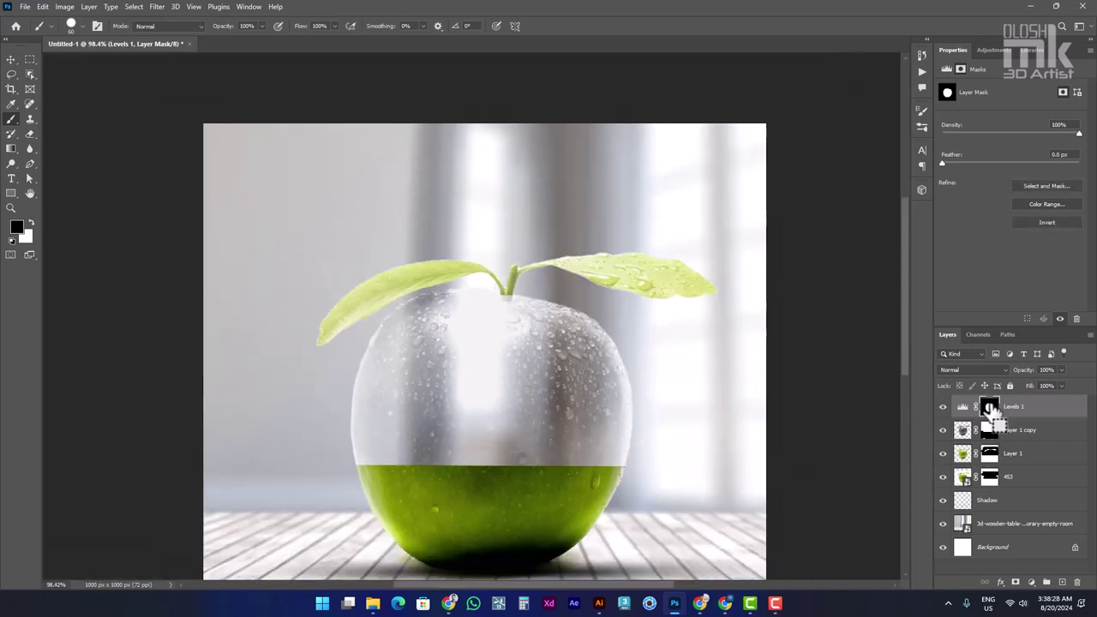
# - Black out Layer 1 copy's mask outside the apple outline, deselect, and recentre the view
pyautogui.keyDown('ctrl'); pyautogui.click(990, 408); pyautogui.keyUp('ctrl')
pyautogui.click(987, 431)
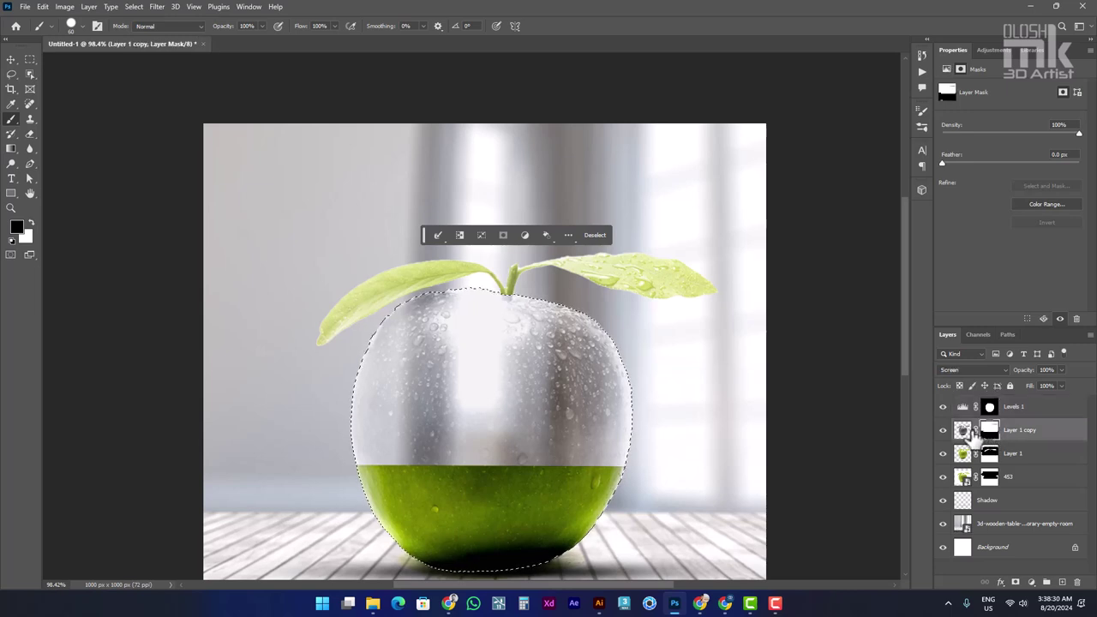
pyautogui.hotkey('ctrl', 'shift', 'i')
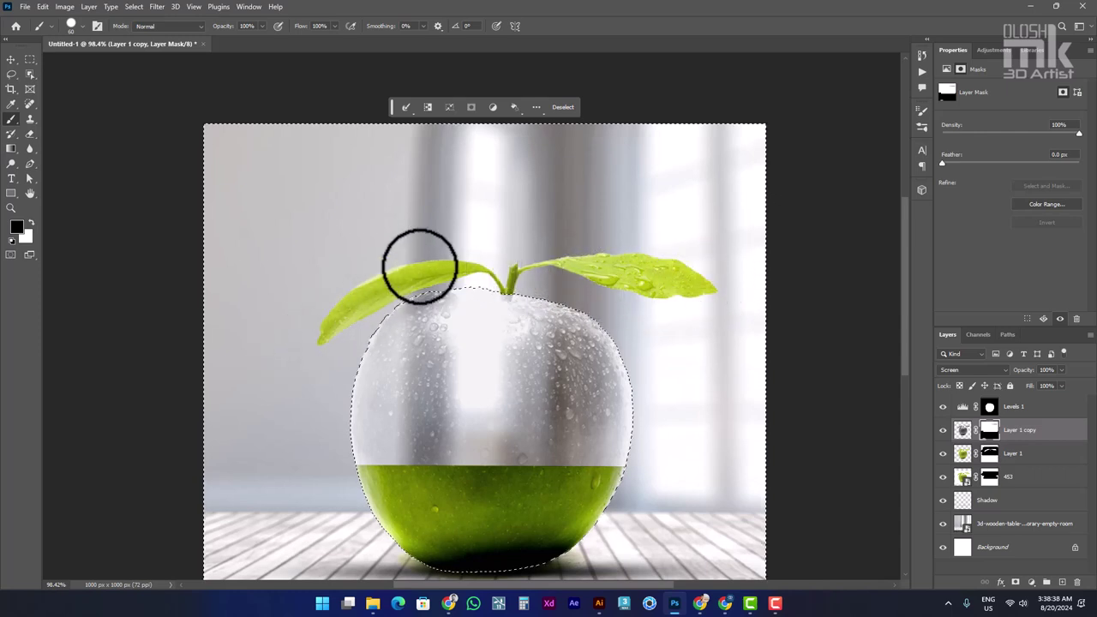
pyautogui.hotkey('alt', 'BackSpace')
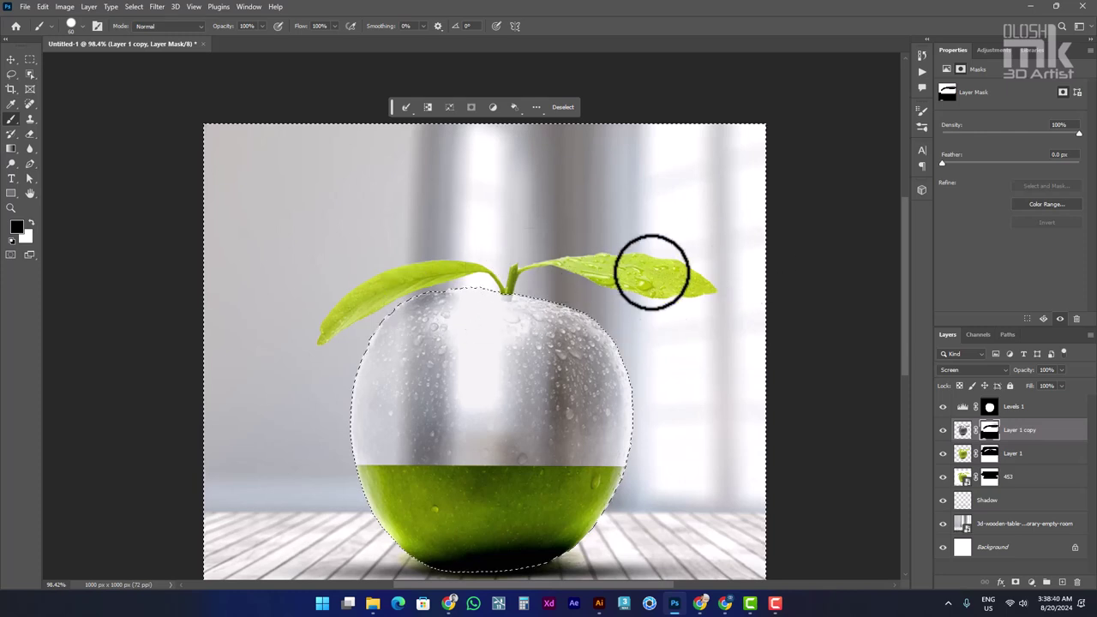
pyautogui.hotkey('ctrl', 'd')
pyautogui.scroll(-3, 686, 355)
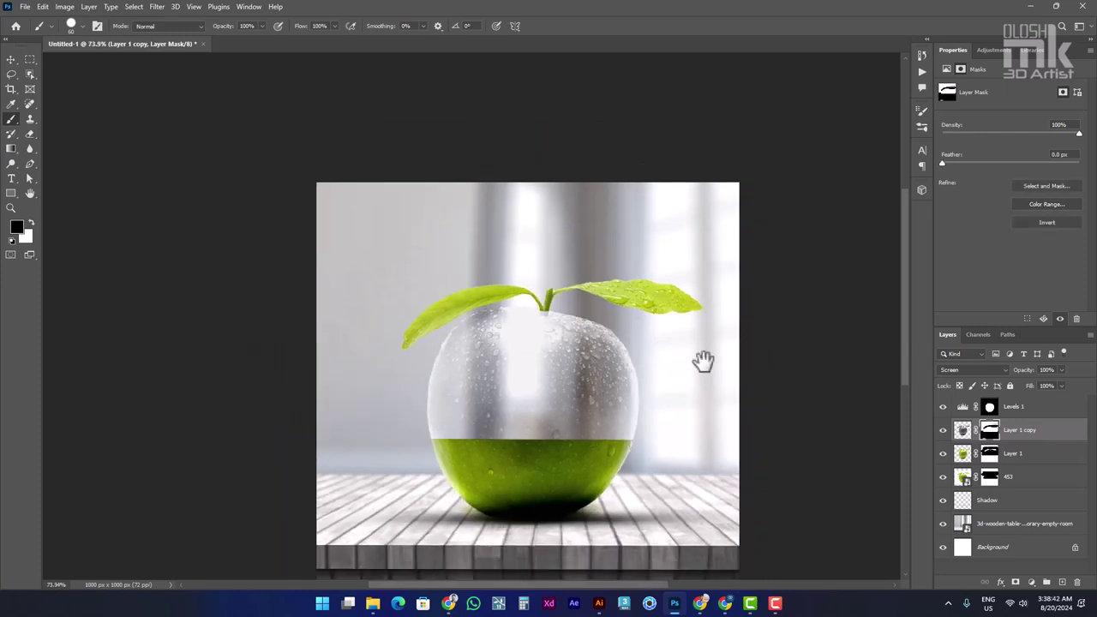
pyautogui.moveTo(703, 361); pyautogui.dragTo(655, 318)
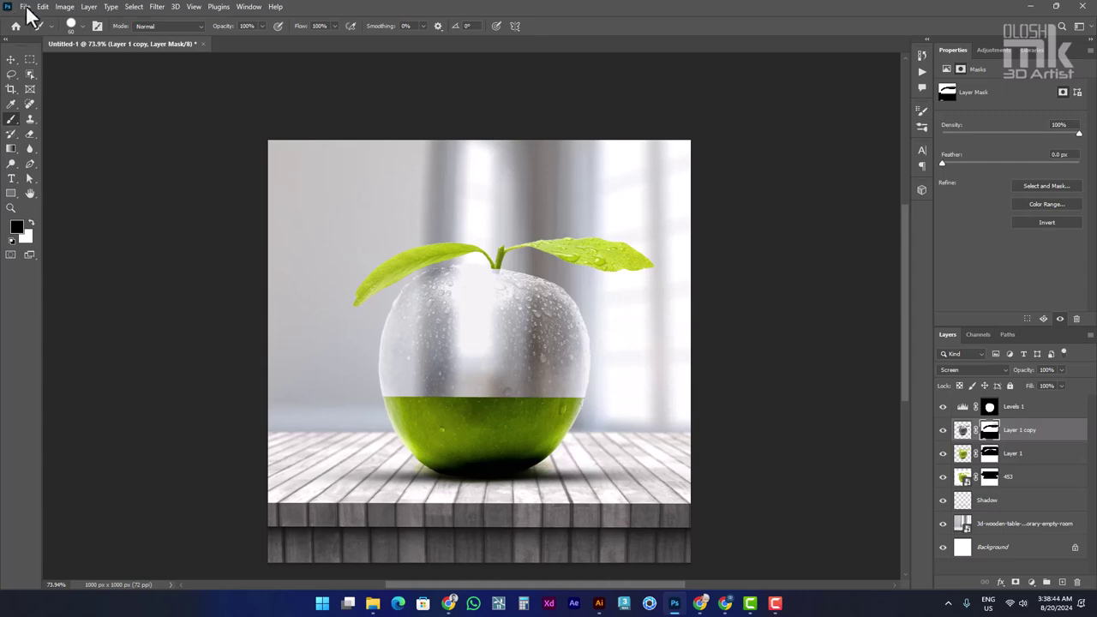
# - Embed the stalk-calyx-seeds-pulp-apple photo above Layer 1 copy and zoom in
pyautogui.click(25, 7)
pyautogui.click(55, 231)
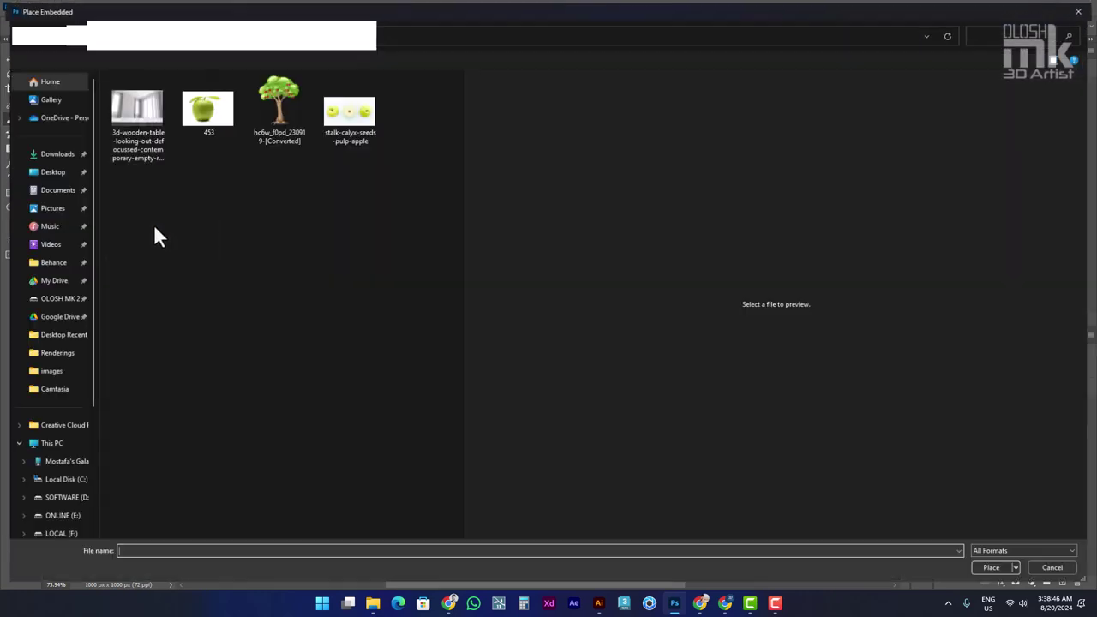
pyautogui.doubleClick(336, 114)
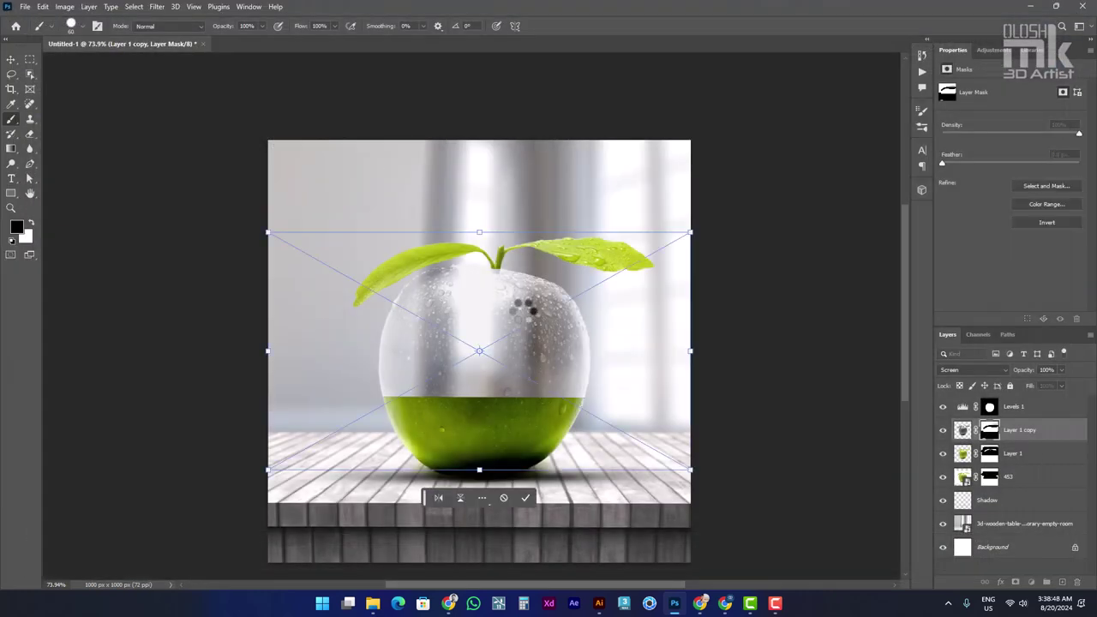
pyautogui.press('Return')
pyautogui.scroll(5, 535, 349)
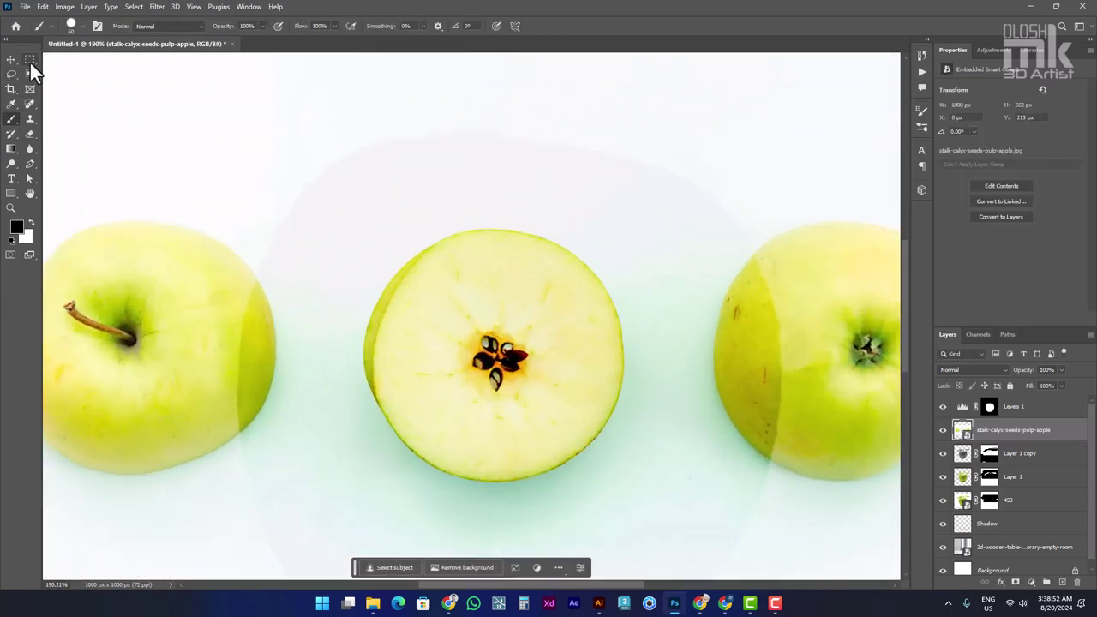
# - Copy a circular selection of the middle apple's cut face to Layer 2
pyautogui.moveTo(30, 62); pyautogui.dragTo(65, 70)
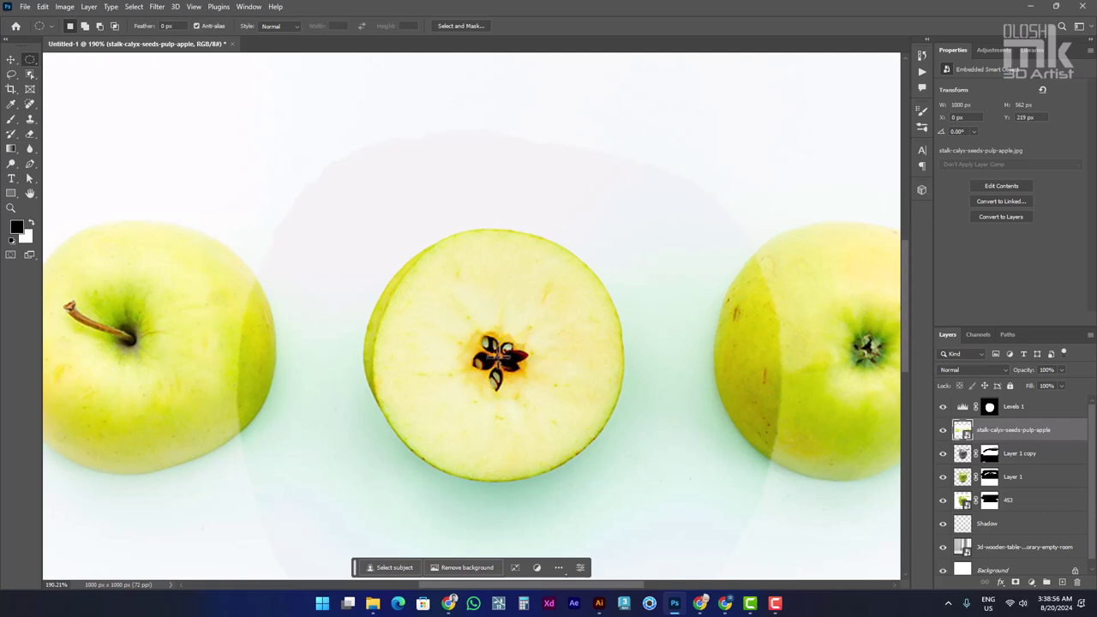
pyautogui.moveTo(498, 355)
pyautogui.mouseDown()
pyautogui.moveTo(386, 196)
pyautogui.moveTo(340, 190)
pyautogui.moveTo(370, 218)
pyautogui.moveTo(335, 225)
pyautogui.moveTo(566, 324)
pyautogui.moveTo(326, 237)
pyautogui.mouseUp()
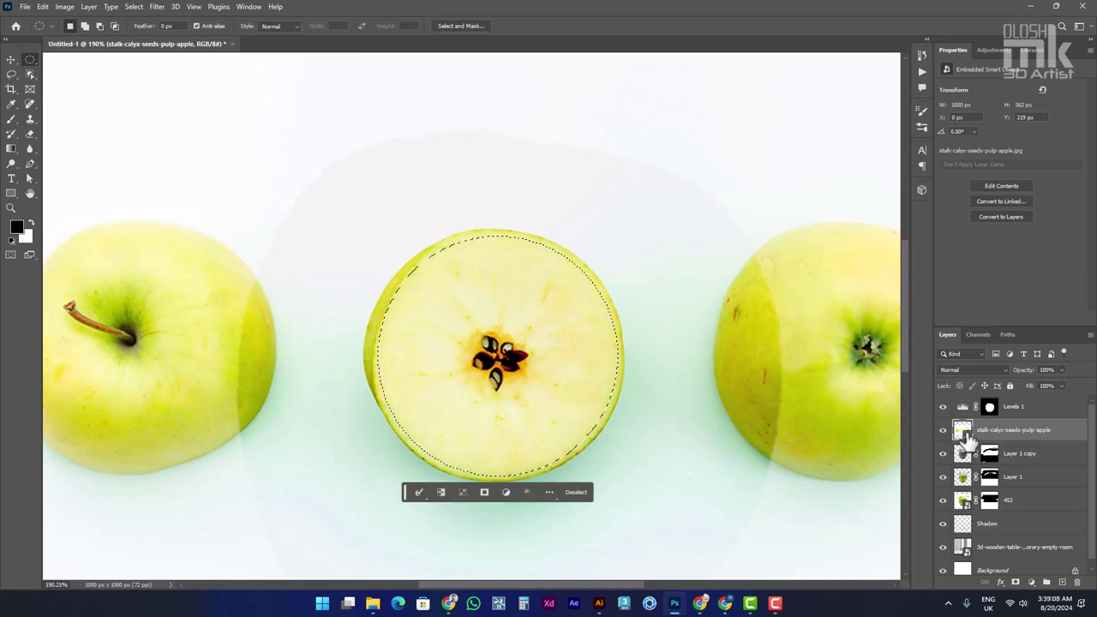
pyautogui.hotkey('ctrl', 'j')
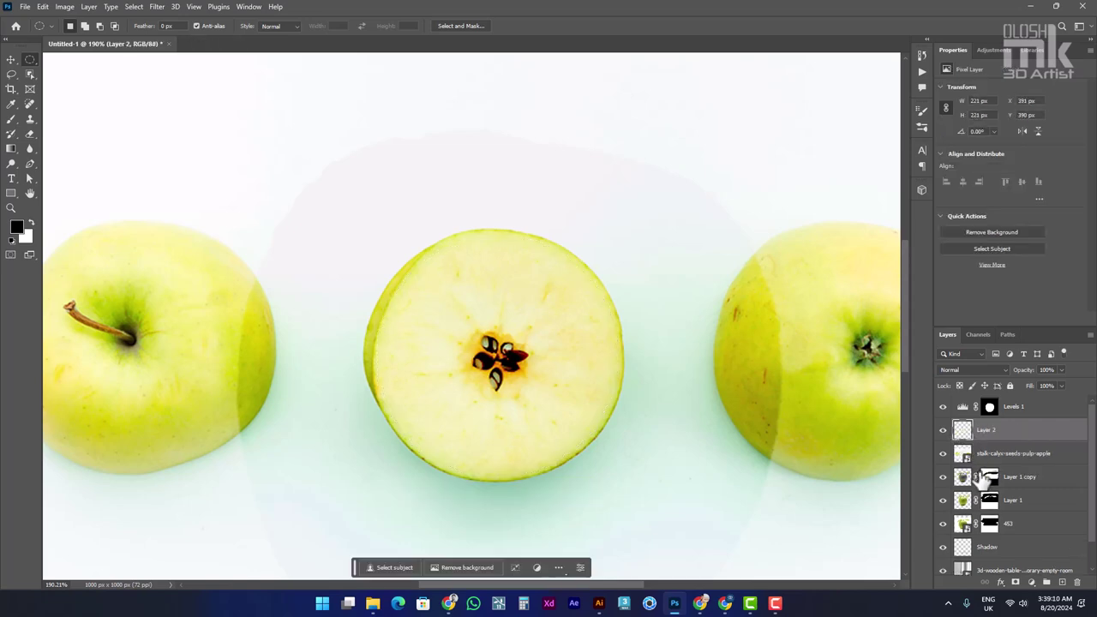
# - Delete the three-apples photo layer and make the apple slice layer active
pyautogui.click(943, 455)
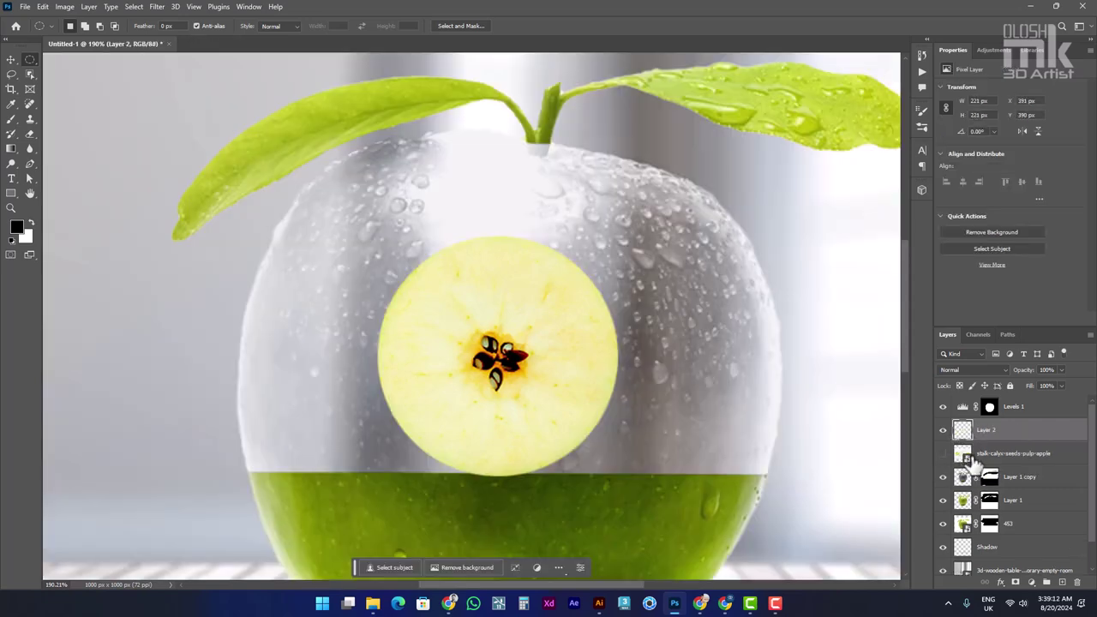
pyautogui.click(973, 461)
pyautogui.press('Delete')
pyautogui.click(962, 431)
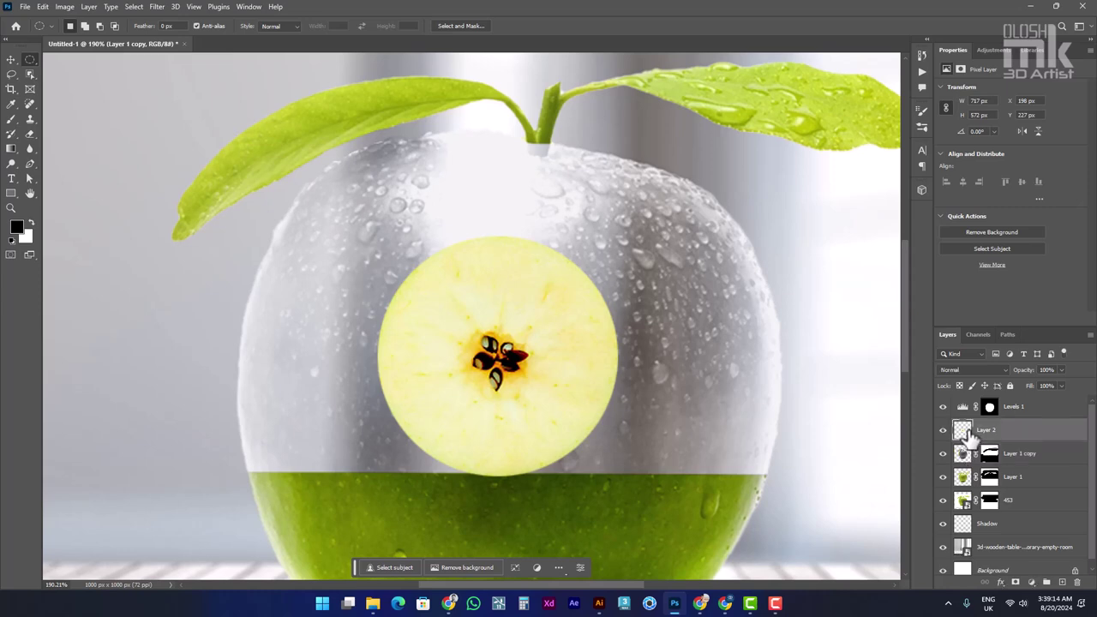
# - Widen the slice across the apple and squash it flat onto the green lower half
pyautogui.hotkey('ctrl', 't')
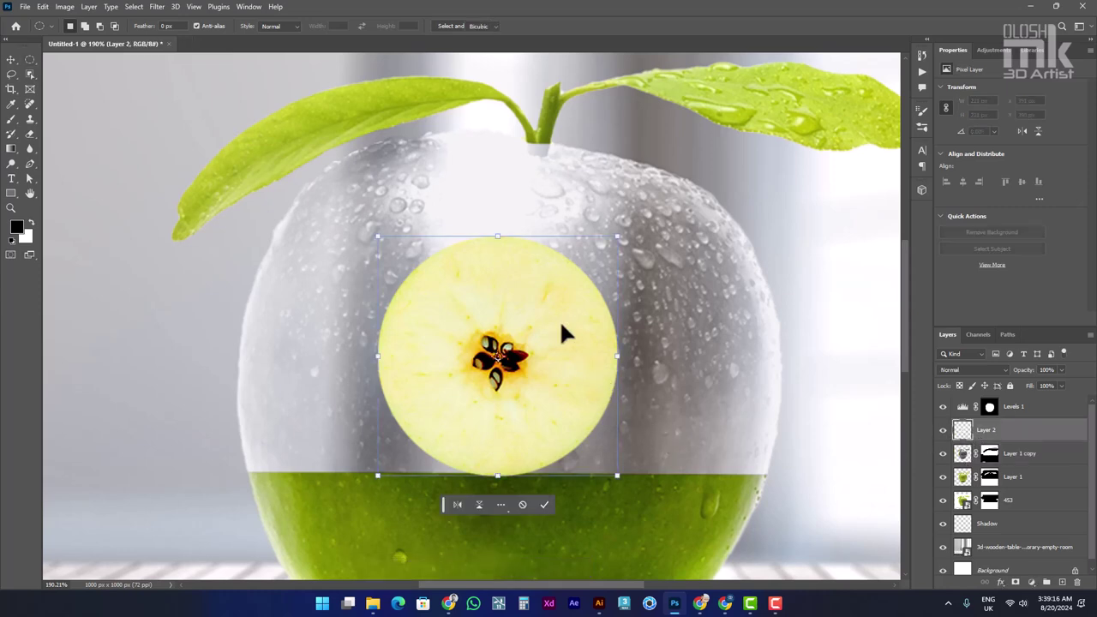
pyautogui.moveTo(617, 356); pyautogui.dragTo(778, 362)
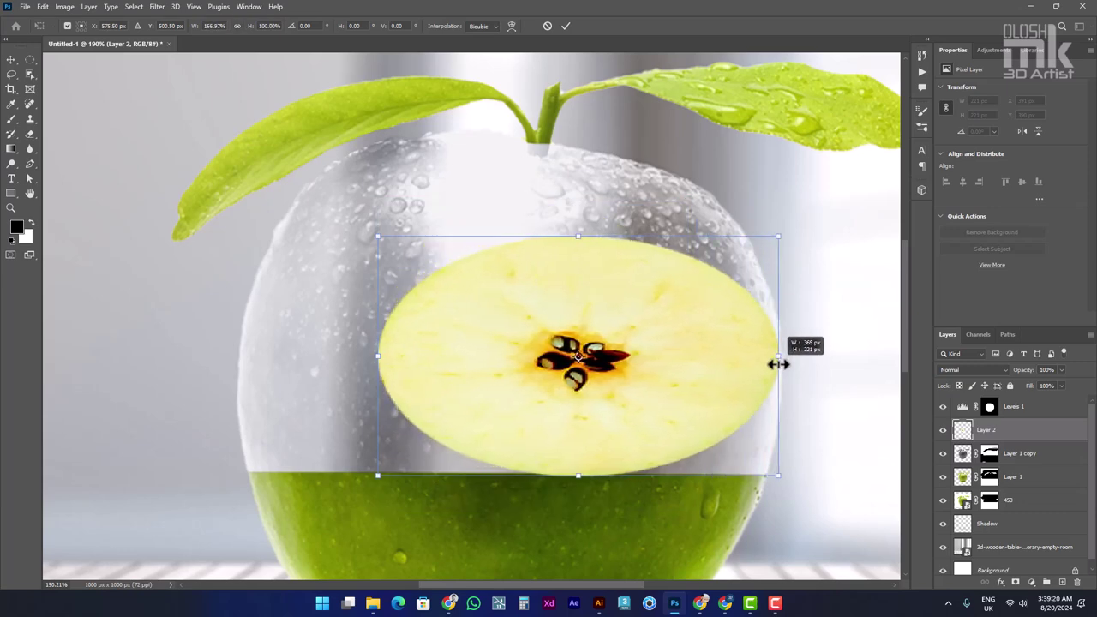
pyautogui.moveTo(378, 355); pyautogui.dragTo(240, 356)
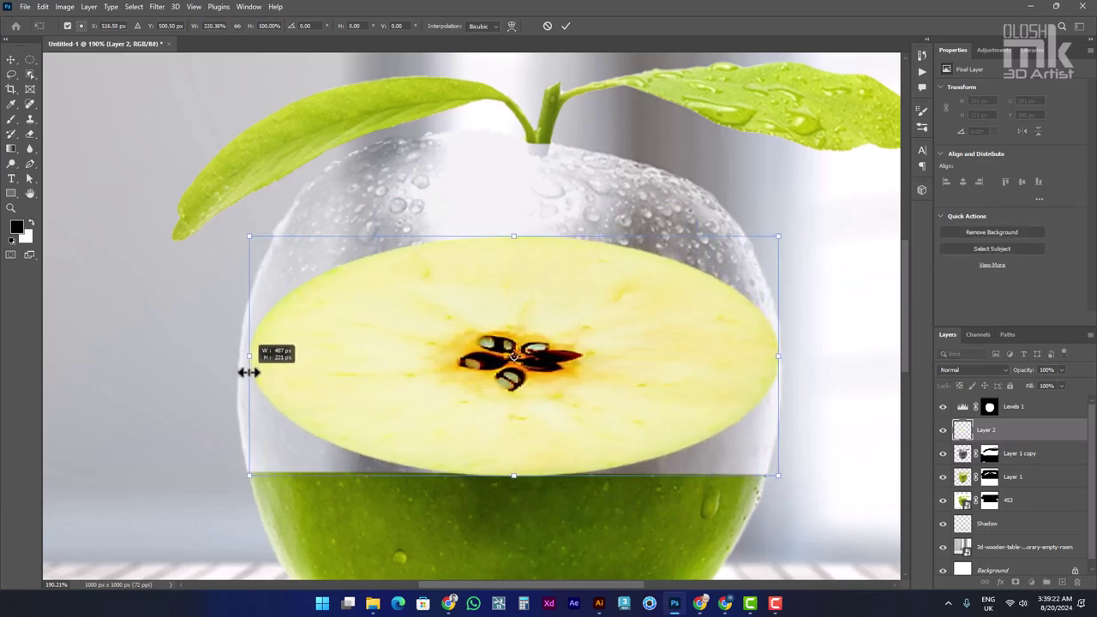
pyautogui.moveTo(403, 361); pyautogui.dragTo(457, 479)
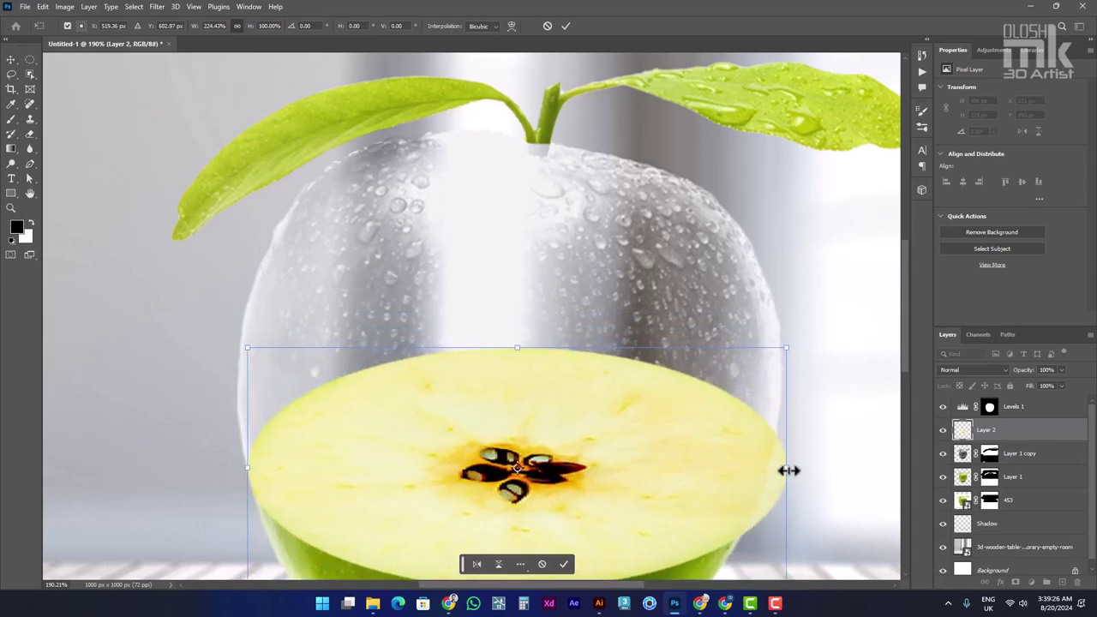
pyautogui.moveTo(788, 470); pyautogui.dragTo(768, 475)
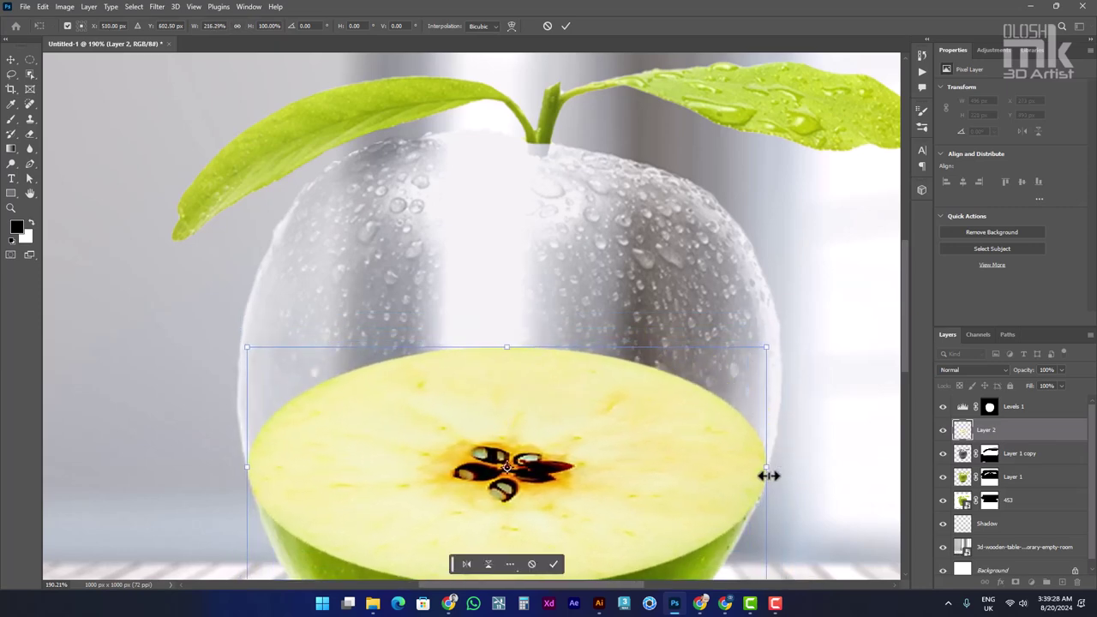
pyautogui.moveTo(623, 445); pyautogui.dragTo(626, 353)
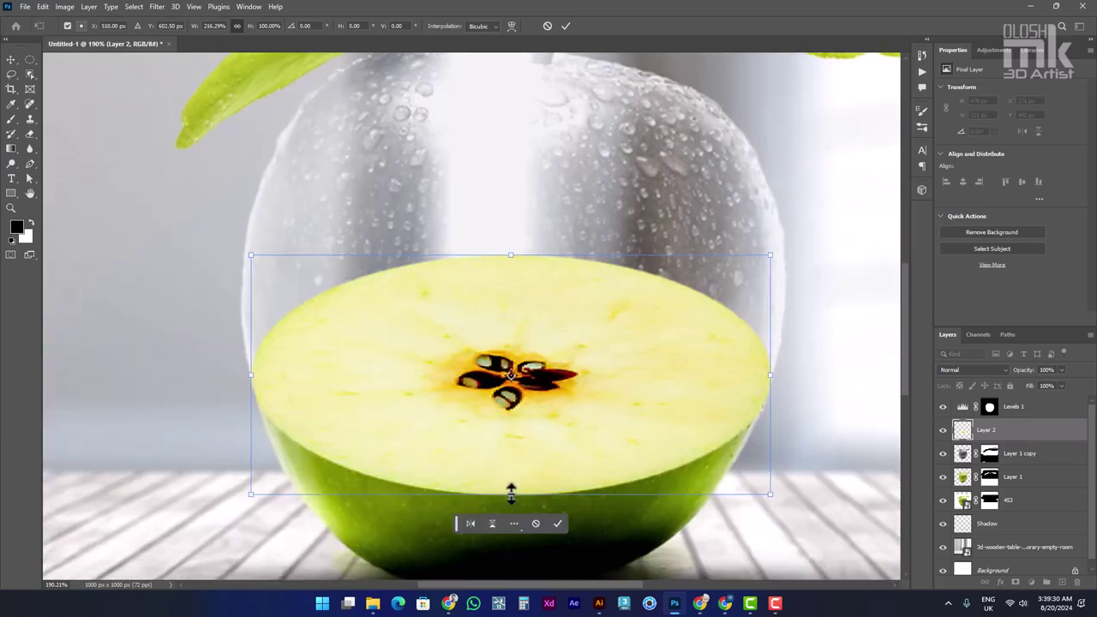
pyautogui.moveTo(511, 493)
pyautogui.mouseDown()
pyautogui.moveTo(509, 314)
pyautogui.moveTo(520, 288)
pyautogui.moveTo(570, 375)
pyautogui.mouseUp()
# - Align the slice's left and right ends with the apple edges and commit the transform
pyautogui.scroll(3, 153, 398)
pyautogui.scroll(3, 327, 373)
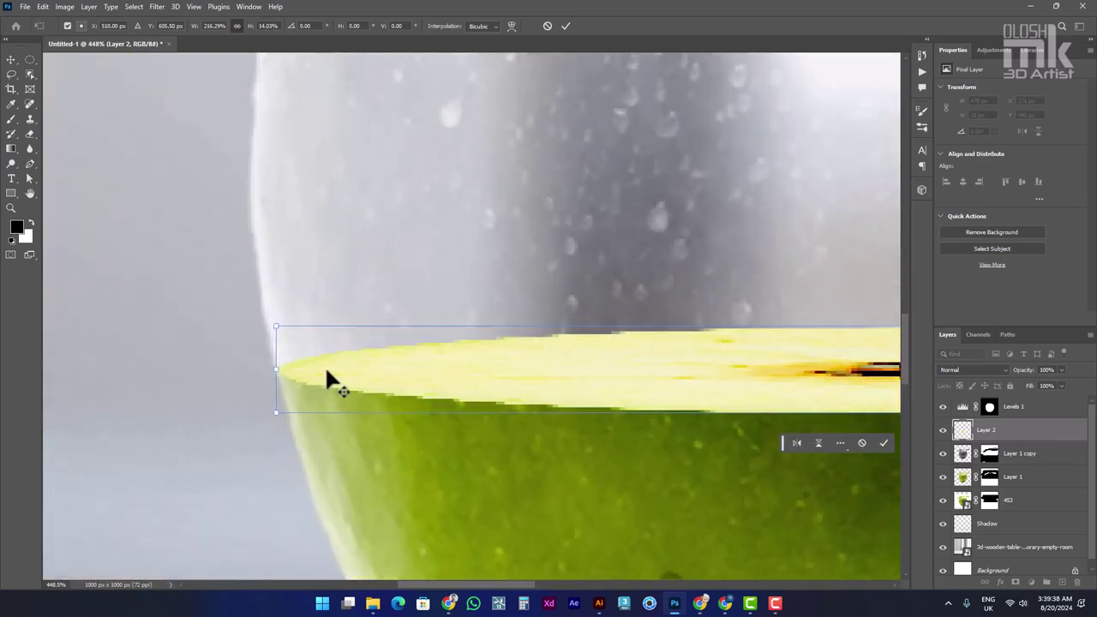
pyautogui.scroll(3, 322, 372)
pyautogui.moveTo(245, 368); pyautogui.dragTo(245, 368)
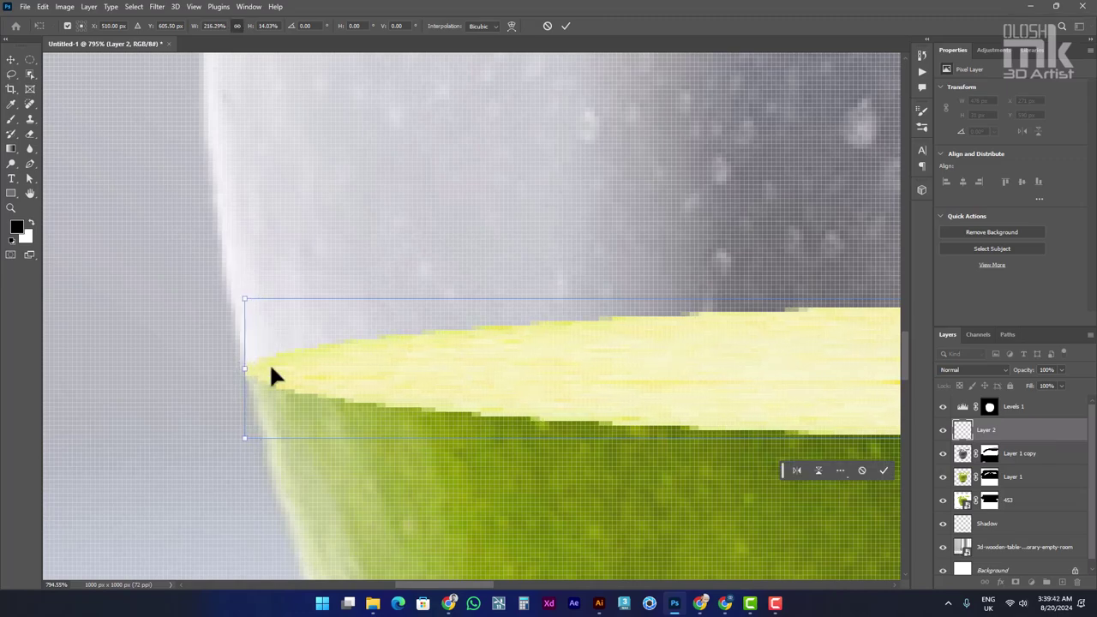
pyautogui.scroll(-3, 270, 370)
pyautogui.scroll(-3, 397, 386)
pyautogui.scroll(3, 784, 392)
pyautogui.scroll(2, 748, 383)
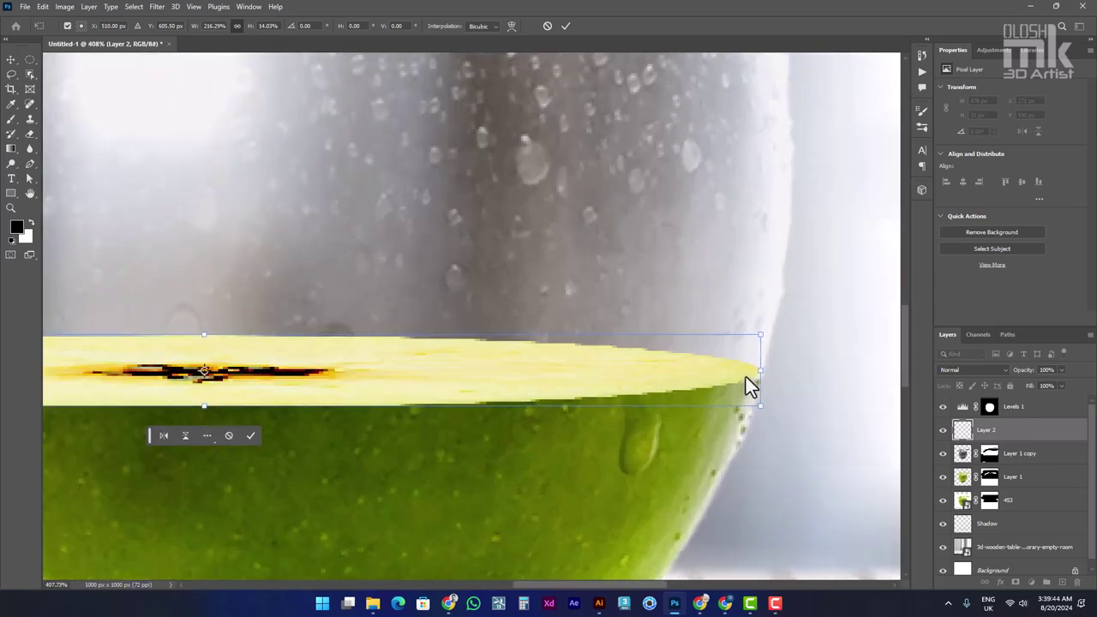
pyautogui.moveTo(759, 372); pyautogui.dragTo(765, 371)
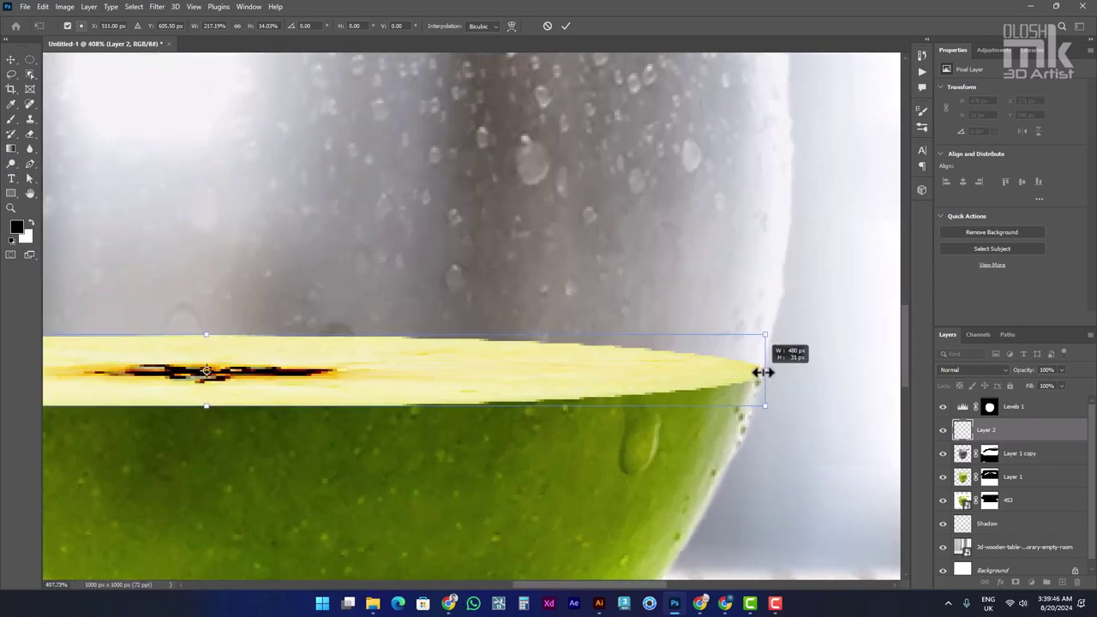
pyautogui.press('Return')
pyautogui.scroll(-5, 760, 400)
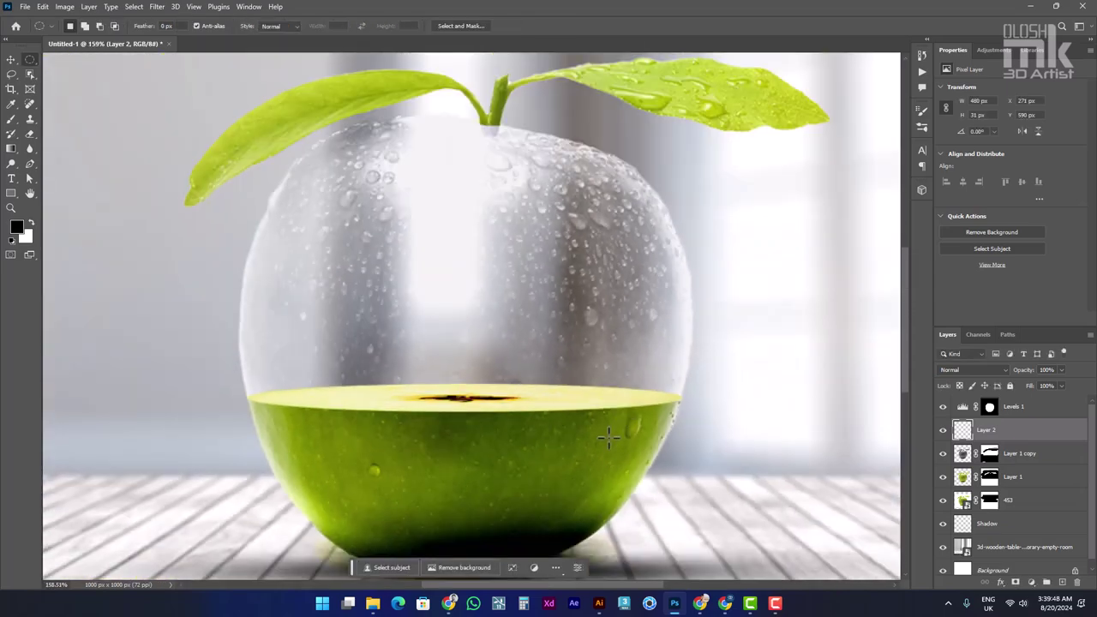
# - Toggle the cut-face slice off and on to compare, then select Layer 1 for dodging
pyautogui.scroll(-1, 613, 440)
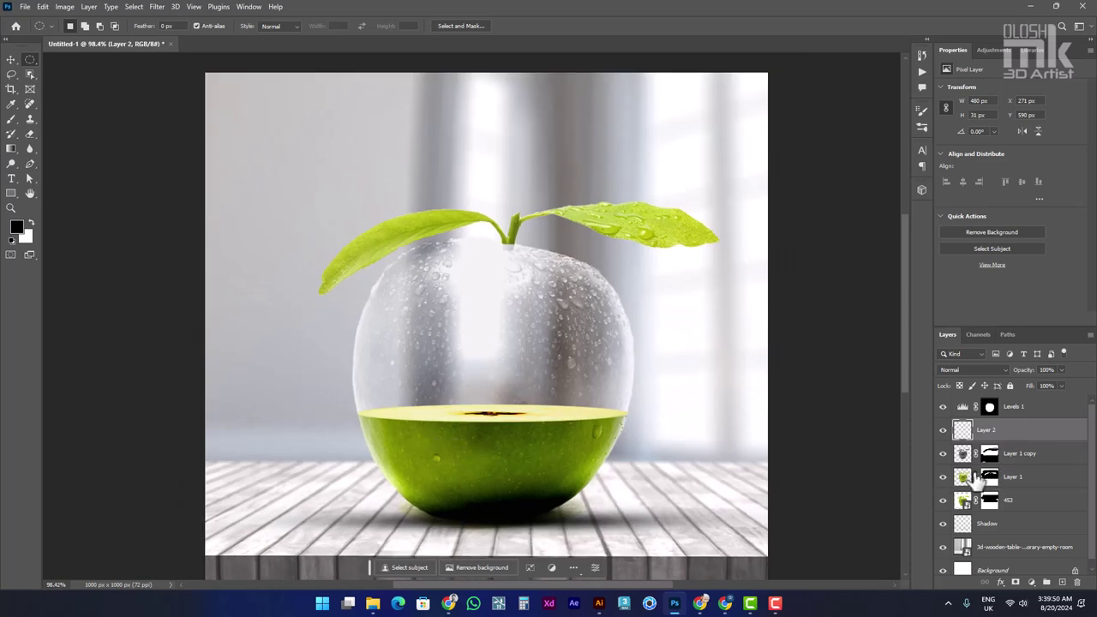
pyautogui.click(943, 431)
pyautogui.click(943, 431)
pyautogui.click(966, 485)
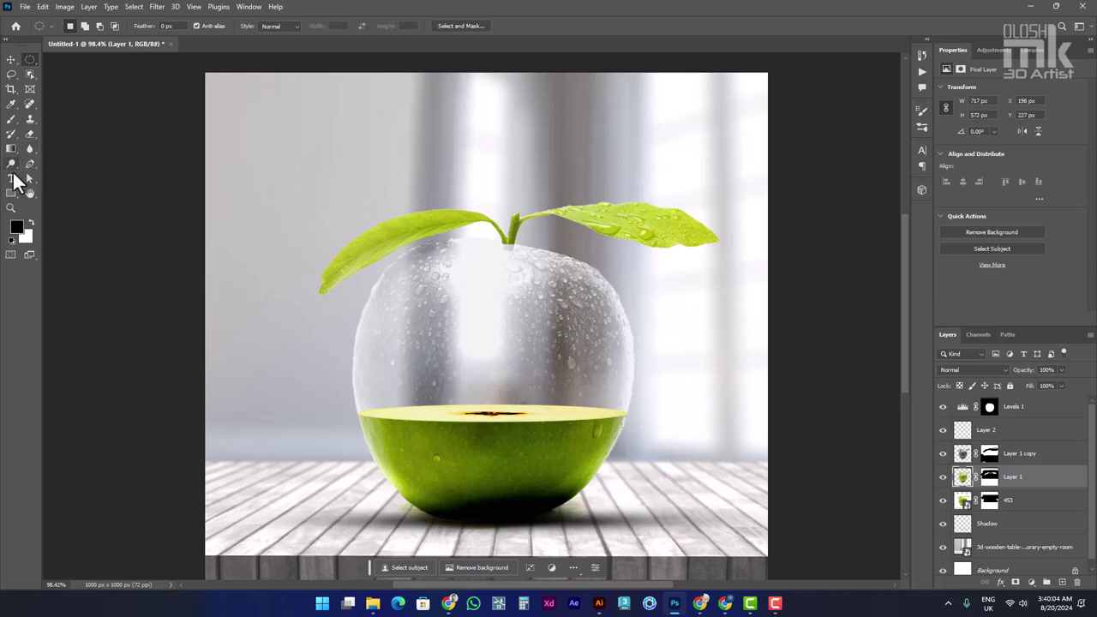
pyautogui.click(11, 167)
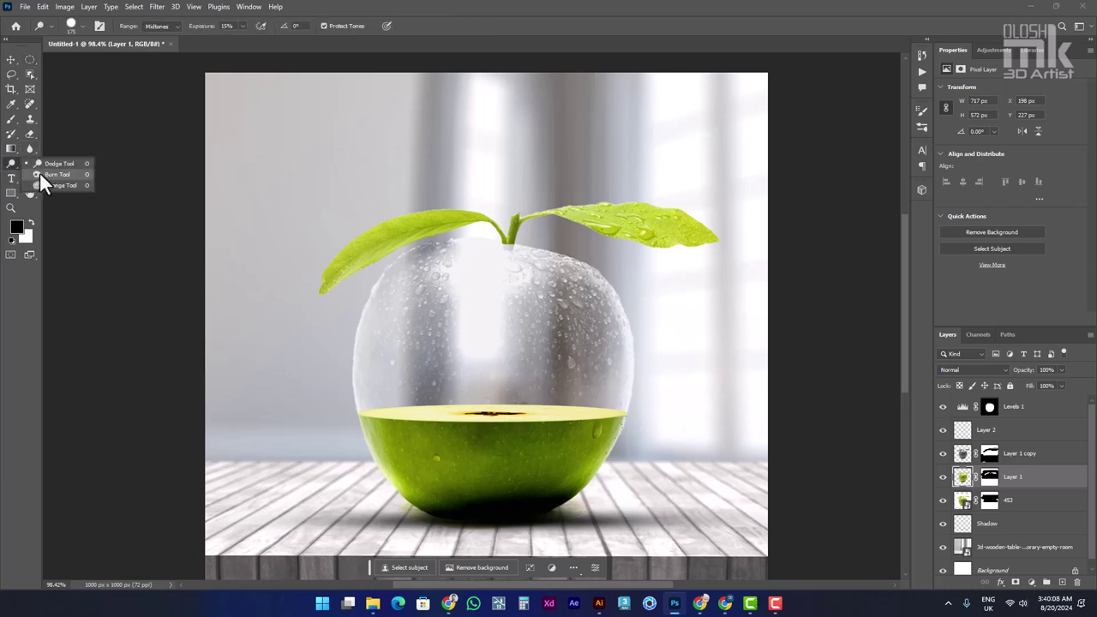
# - Set up a smaller, fully soft Dodge brush at 0% hardness
pyautogui.click(46, 165)
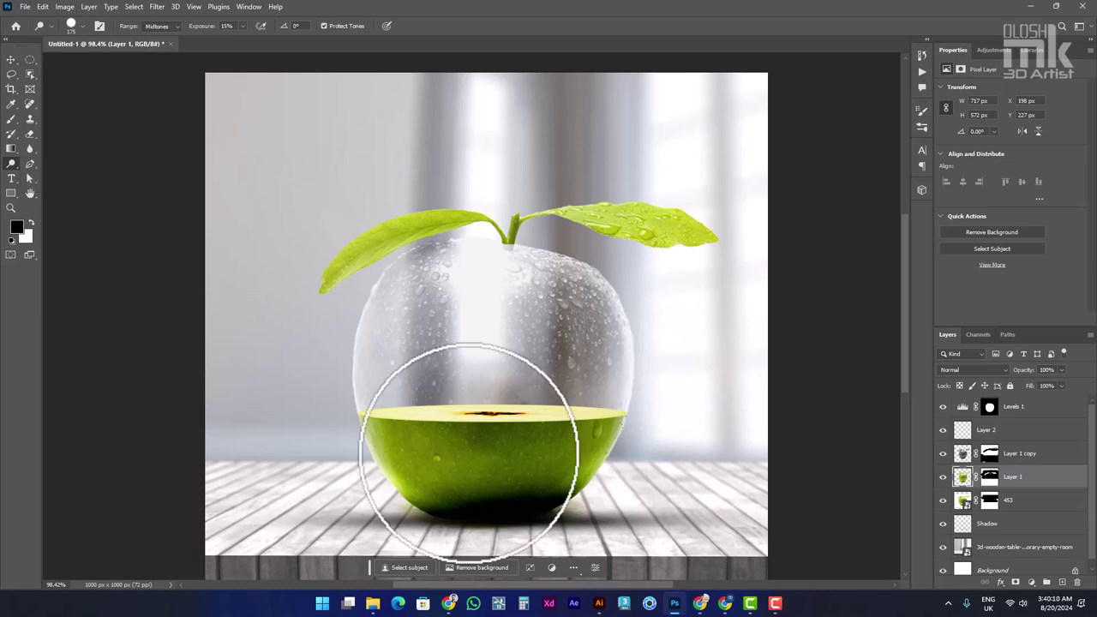
pyautogui.press('[')
pyautogui.press('[')
pyautogui.press('[')
pyautogui.press('[')
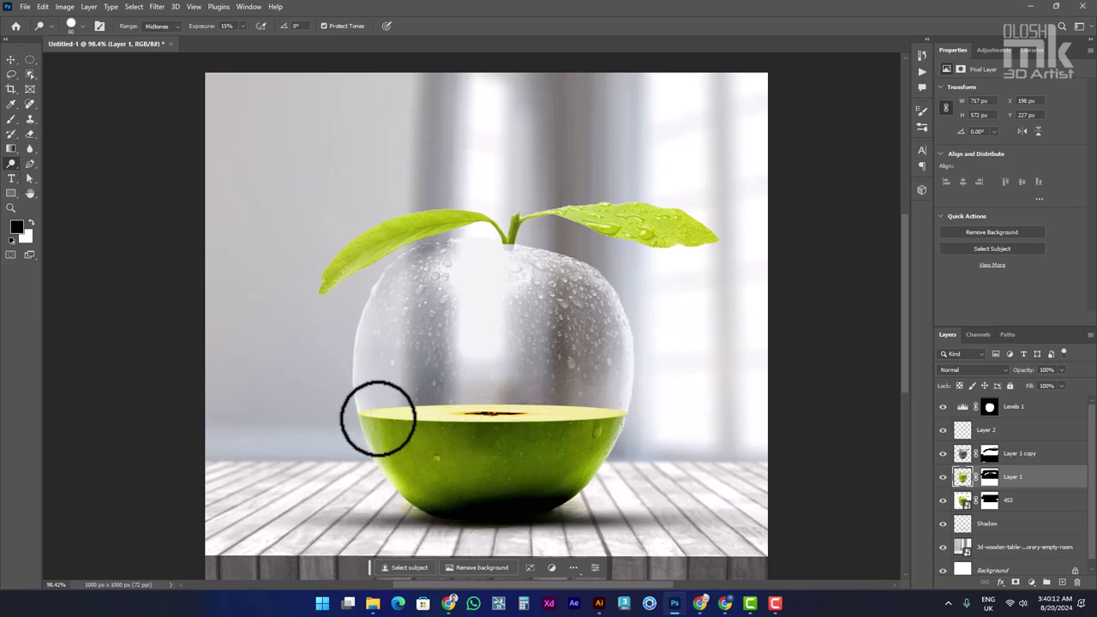
pyautogui.press('[')
pyautogui.press('[')
pyautogui.press('[')
pyautogui.press('[')
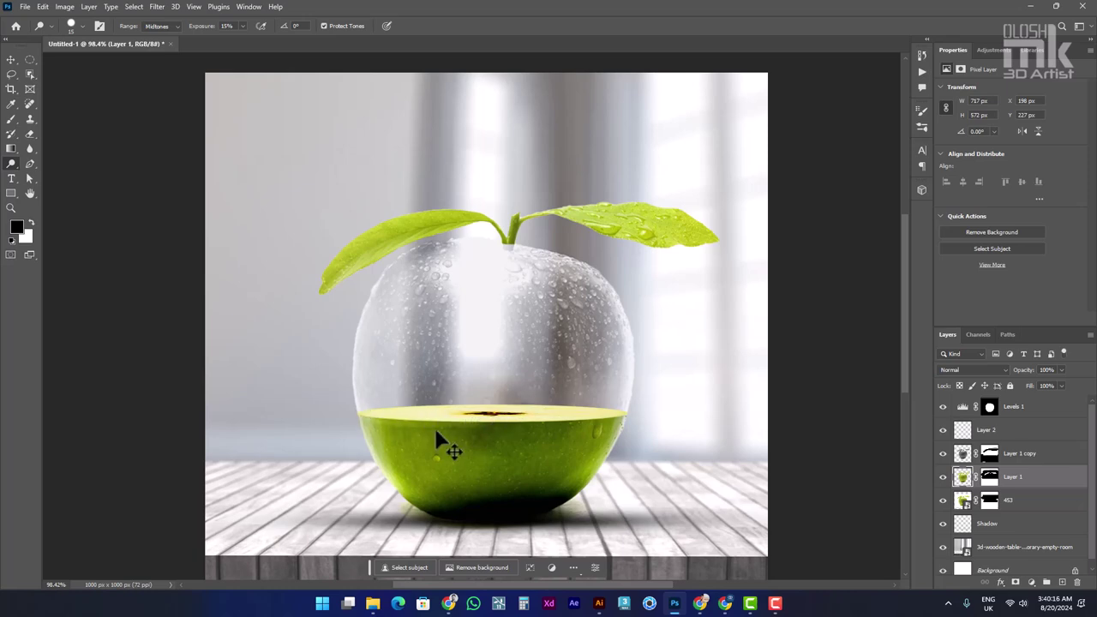
pyautogui.scroll(3, 434, 427)
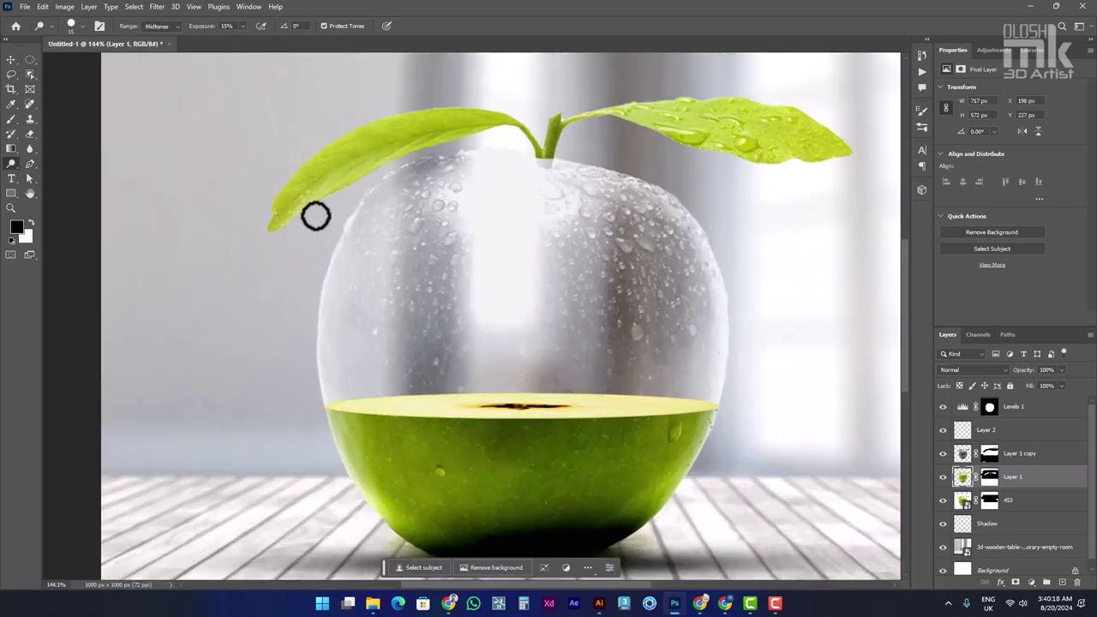
pyautogui.rightClick(467, 359)
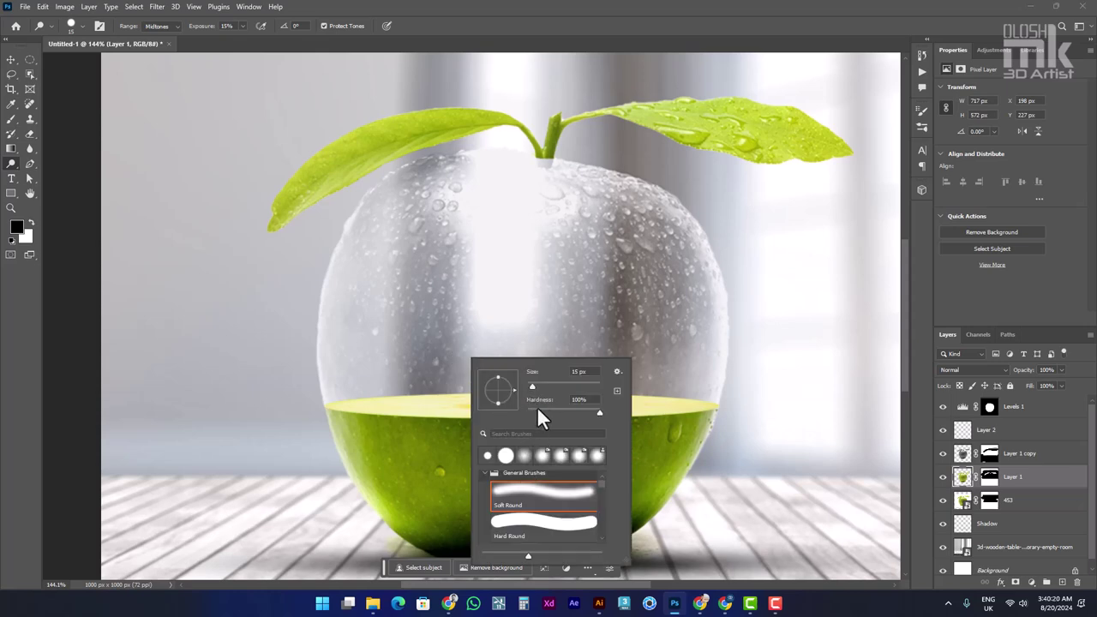
pyautogui.moveTo(547, 407); pyautogui.dragTo(512, 407)
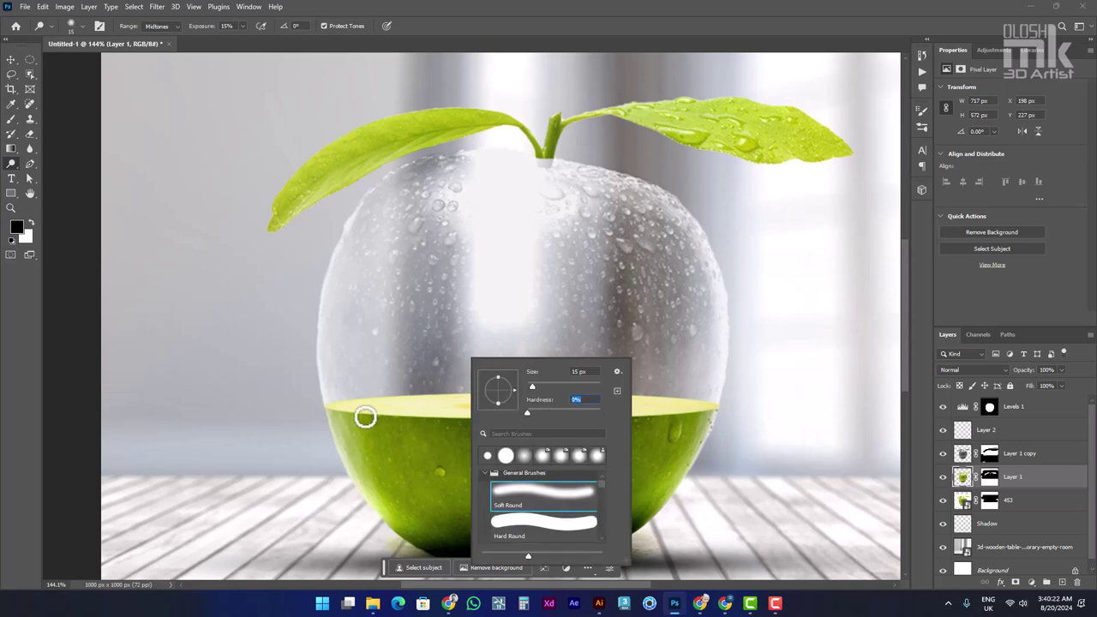
pyautogui.click(334, 412)
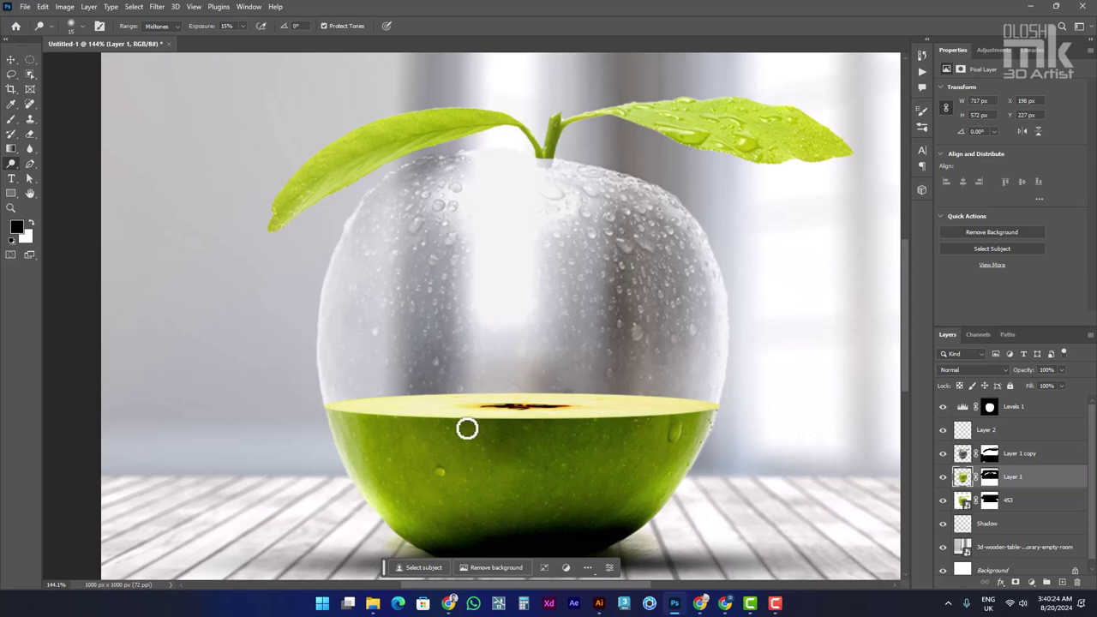
# - Dodge the apple's cut rim and green flesh at 4% exposure with a 90 px brush
pyautogui.press(']')
pyautogui.press(']')
pyautogui.press(']')
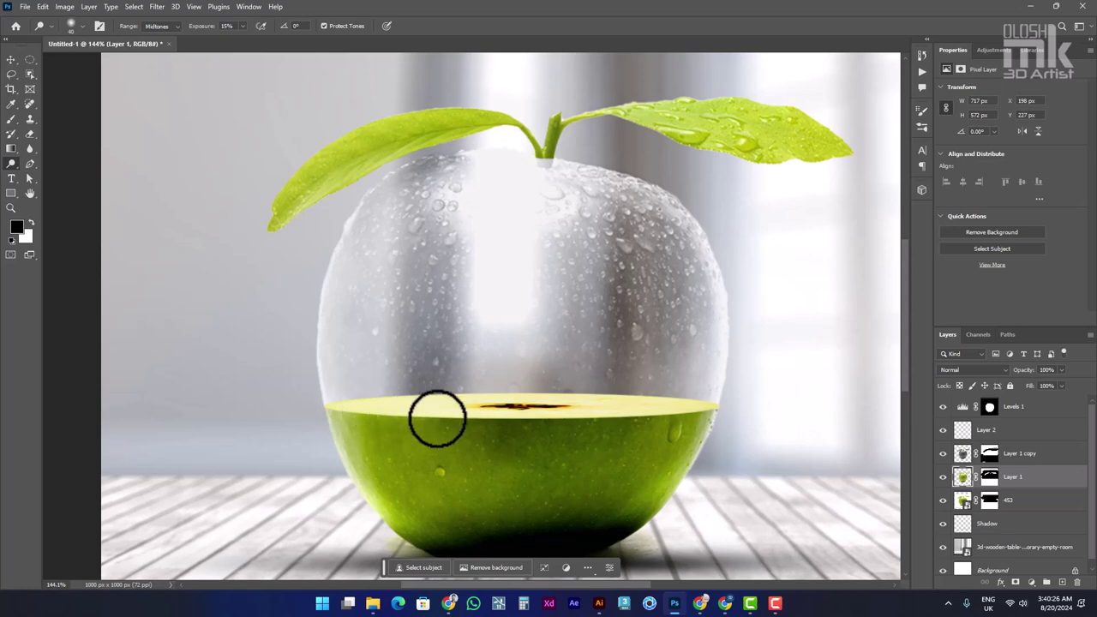
pyautogui.moveTo(437, 419)
pyautogui.mouseDown()
pyautogui.moveTo(656, 419)
pyautogui.moveTo(712, 406)
pyautogui.moveTo(502, 421)
pyautogui.moveTo(348, 406)
pyautogui.moveTo(689, 409)
pyautogui.moveTo(443, 436)
pyautogui.moveTo(357, 418)
pyautogui.moveTo(728, 397)
pyautogui.moveTo(401, 413)
pyautogui.moveTo(330, 399)
pyautogui.moveTo(438, 438)
pyautogui.moveTo(688, 424)
pyautogui.moveTo(482, 443)
pyautogui.moveTo(666, 426)
pyautogui.moveTo(610, 439)
pyautogui.mouseUp()
pyautogui.press(']')
pyautogui.press(']')
pyautogui.press(']')
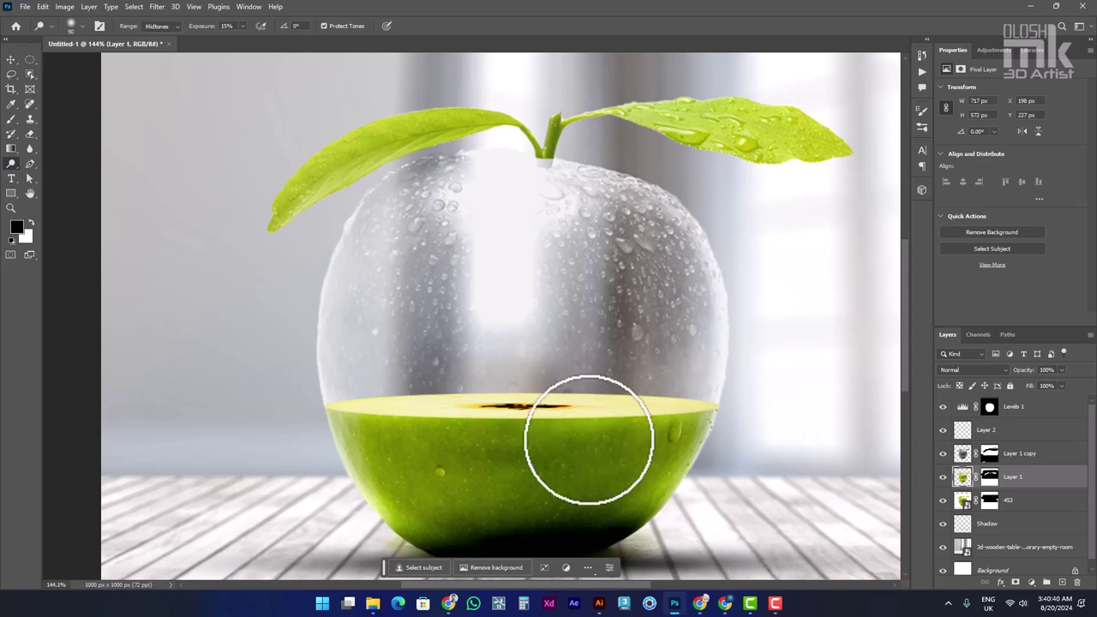
pyautogui.click(243, 26)
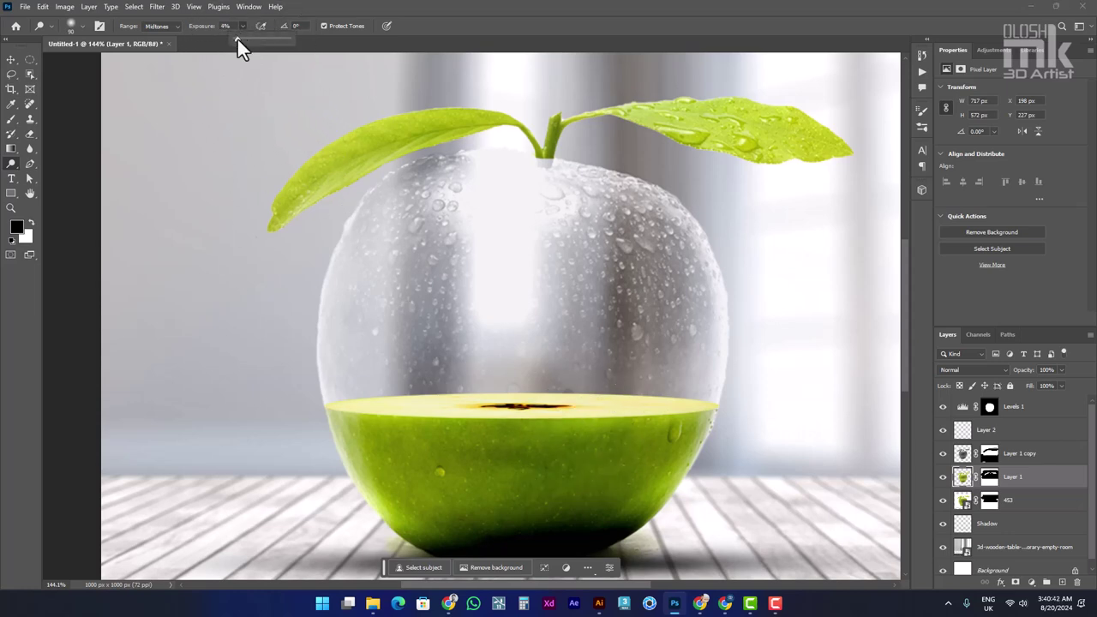
pyautogui.moveTo(436, 448)
pyautogui.mouseDown()
pyautogui.moveTo(595, 421)
pyautogui.moveTo(520, 463)
pyautogui.moveTo(687, 407)
pyautogui.moveTo(612, 363)
pyautogui.moveTo(592, 397)
pyautogui.moveTo(373, 403)
pyautogui.mouseUp()
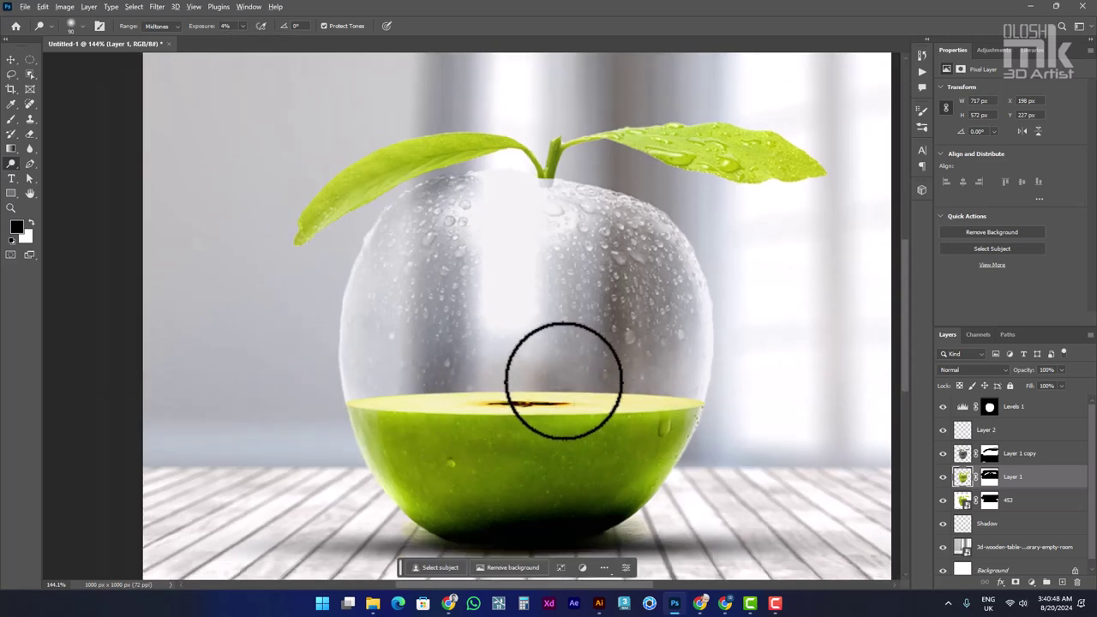
pyautogui.scroll(-5, 558, 380)
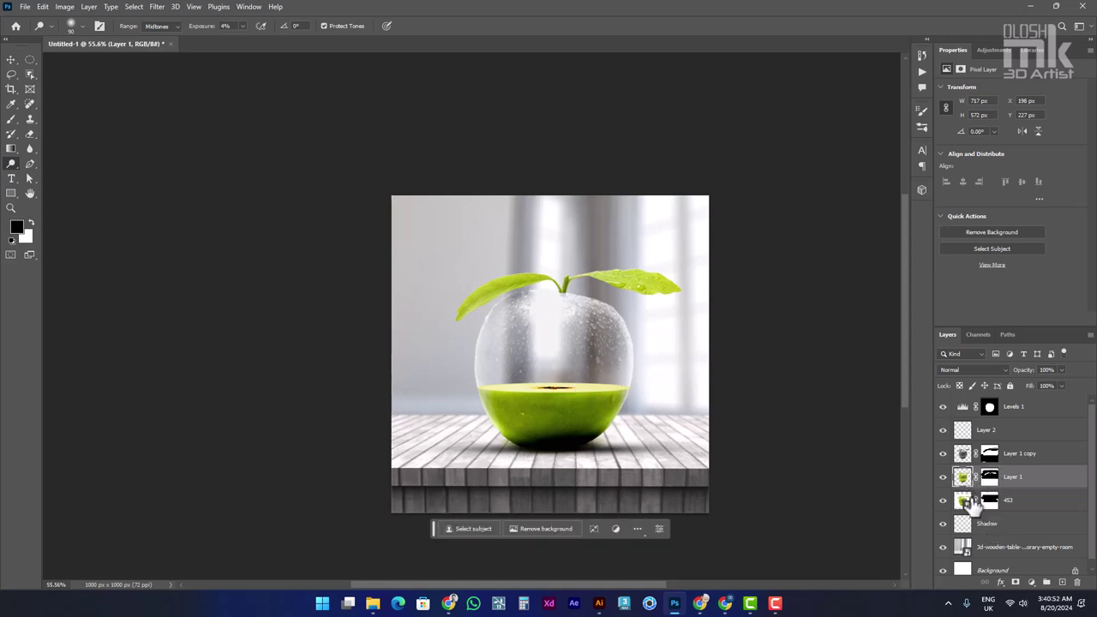
# - Move Layer 2 below Layer 1 copy in the Layers panel
pyautogui.click(943, 431)
pyautogui.click(943, 430)
pyautogui.moveTo(962, 453); pyautogui.dragTo(960, 463)
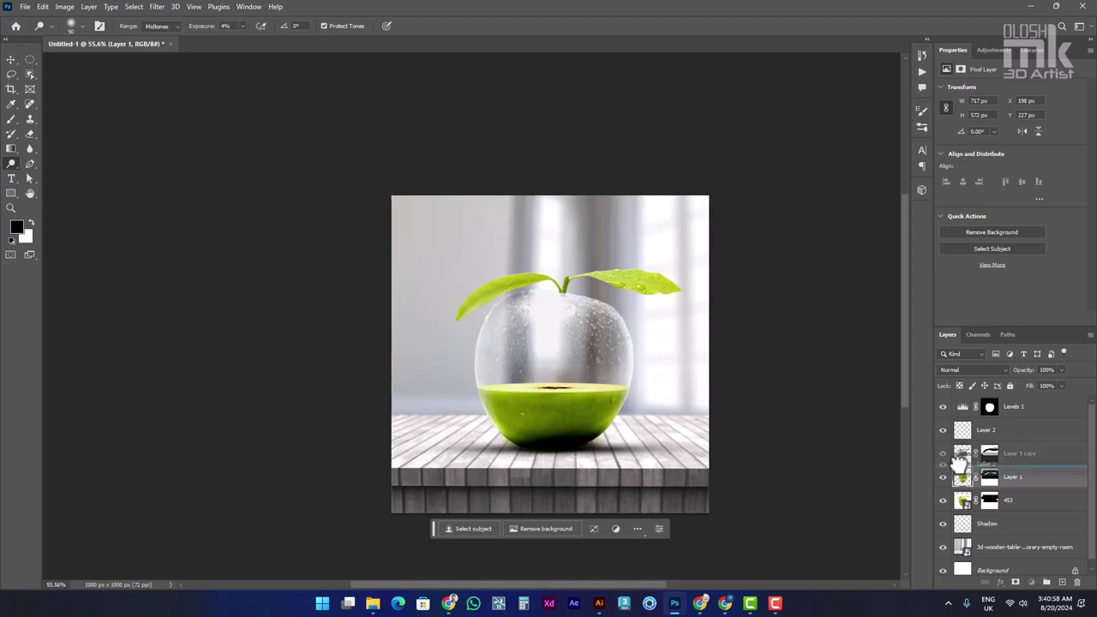
pyautogui.moveTo(960, 463); pyautogui.dragTo(970, 416)
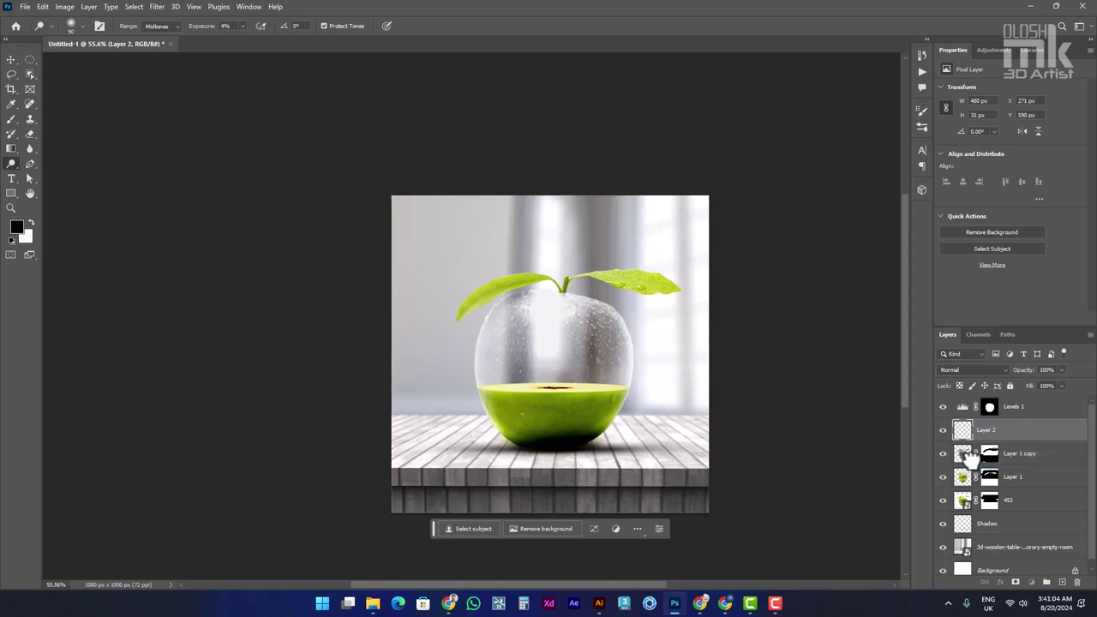
pyautogui.moveTo(962, 430); pyautogui.dragTo(983, 467)
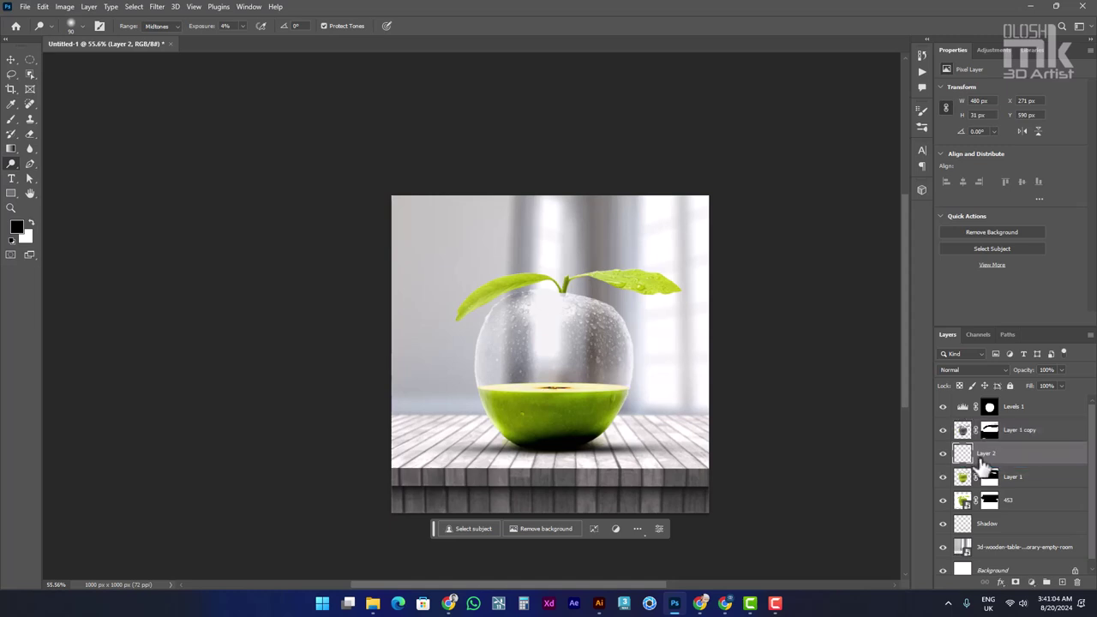
pyautogui.click(12, 59)
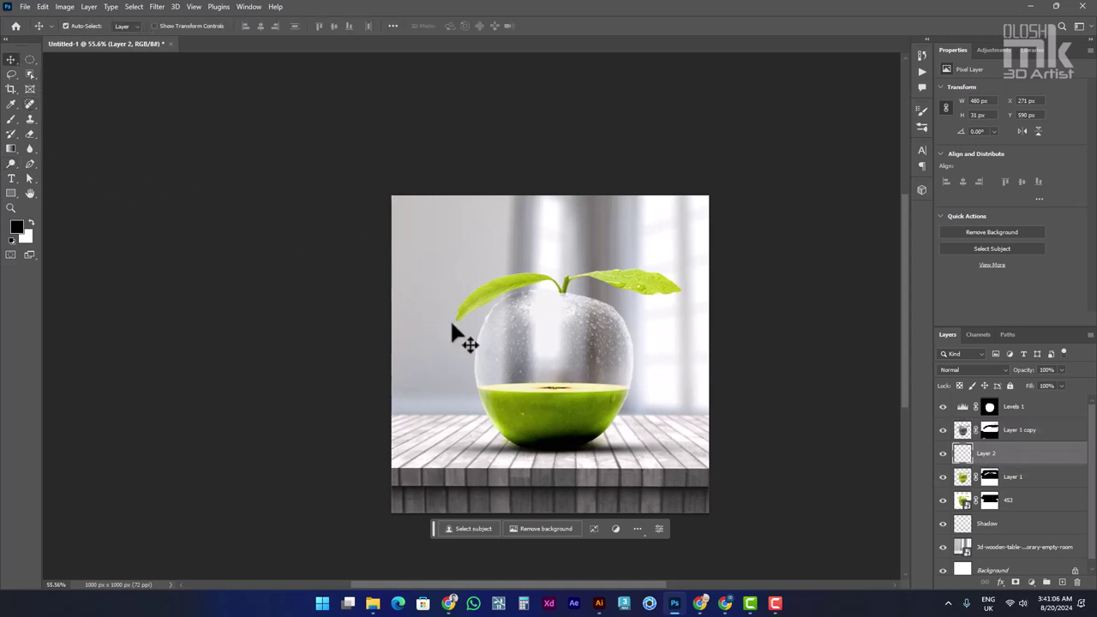
pyautogui.click(25, 7)
# - Embed the cartoon tree image, scale it onto the apple's cut face, and add a white layer mask
pyautogui.click(72, 234)
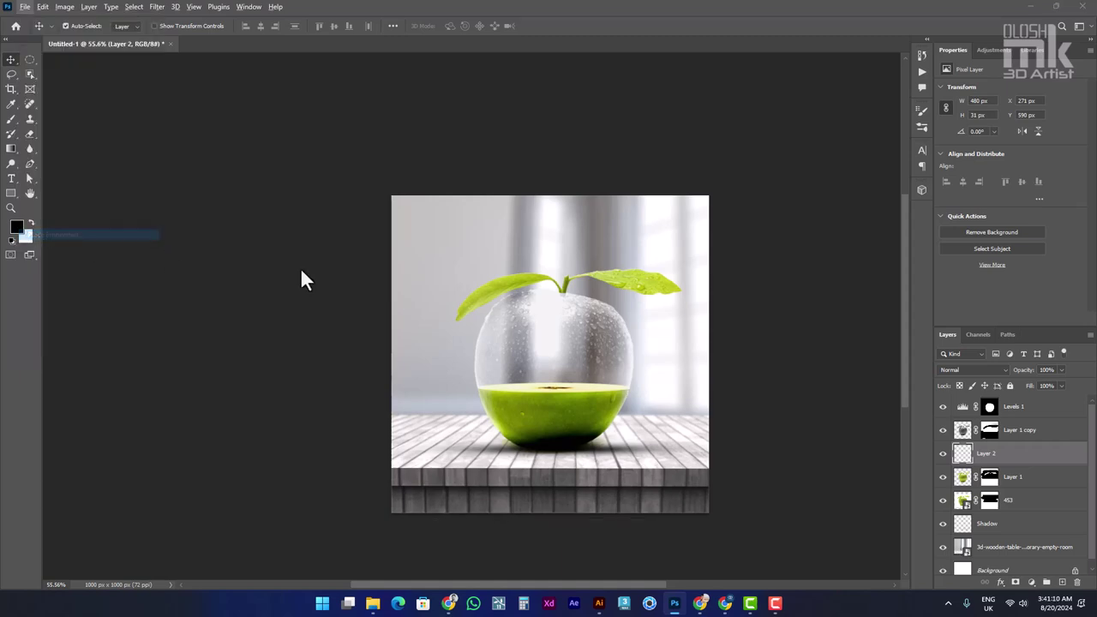
pyautogui.doubleClick(270, 120)
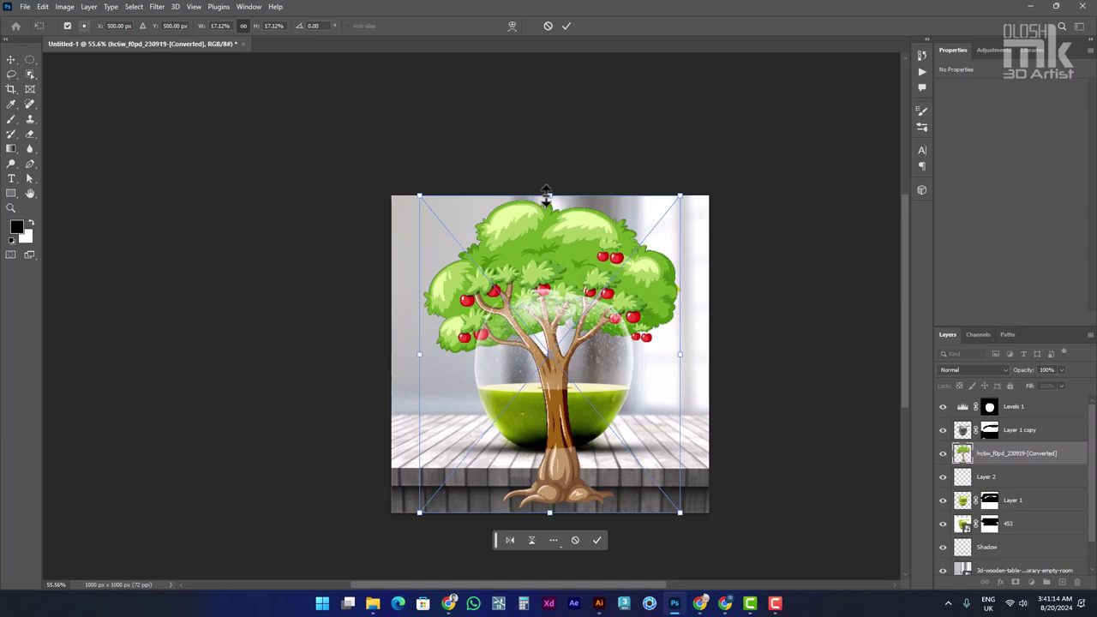
pyautogui.moveTo(546, 195)
pyautogui.mouseDown()
pyautogui.moveTo(550, 426)
pyautogui.moveTo(558, 327)
pyautogui.mouseUp()
pyautogui.scroll(3, 557, 328)
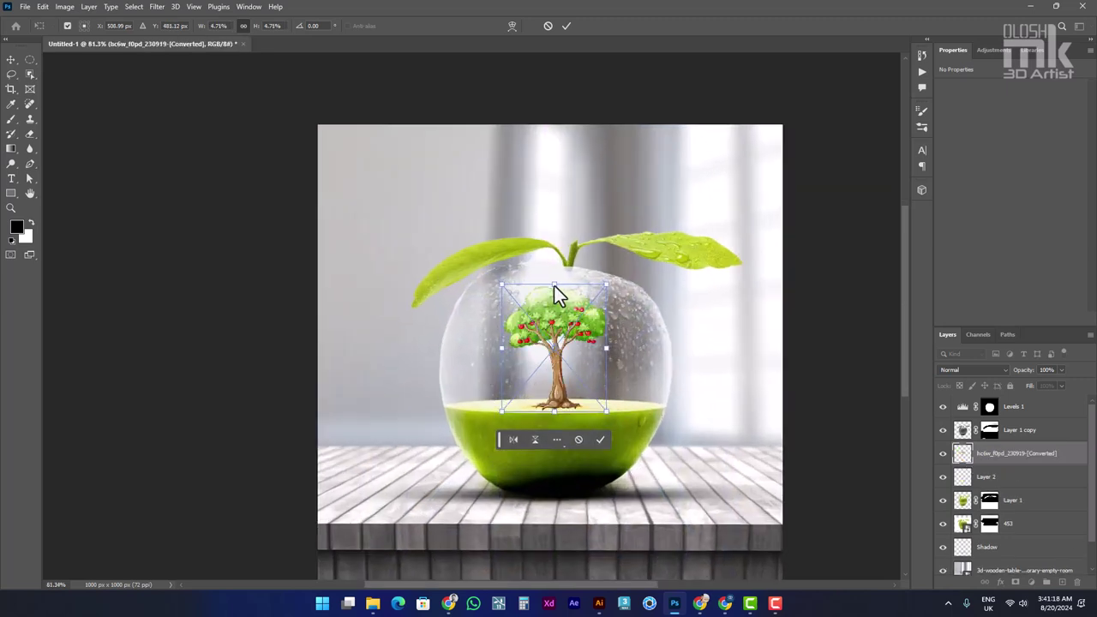
pyautogui.moveTo(554, 287); pyautogui.dragTo(555, 293)
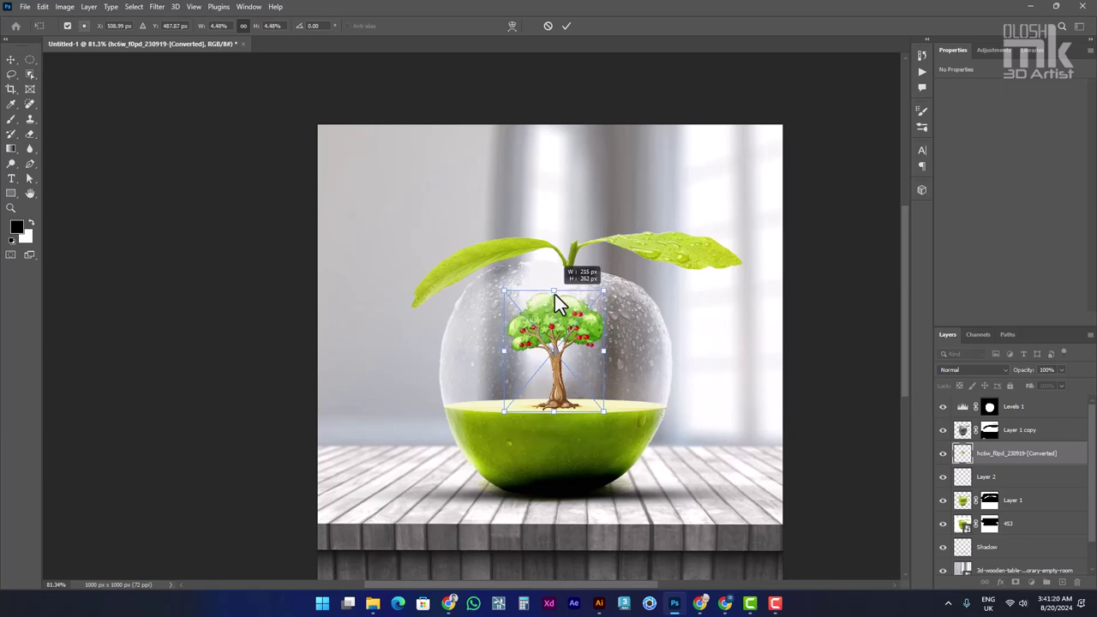
pyautogui.scroll(5, 557, 410)
pyautogui.moveTo(553, 403); pyautogui.dragTo(548, 411)
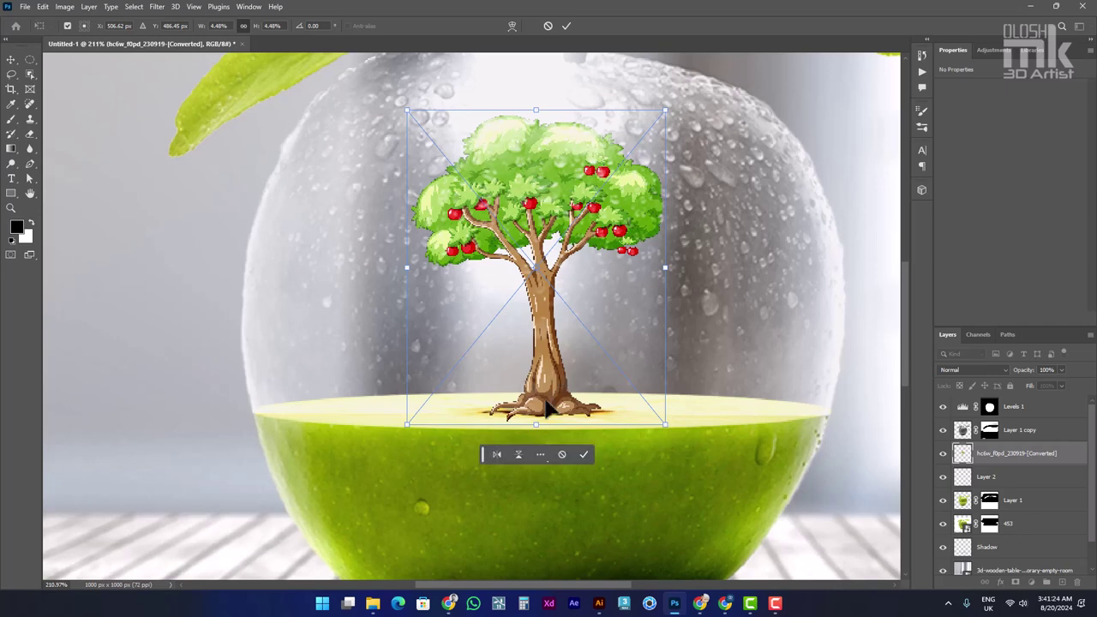
pyautogui.press('Return')
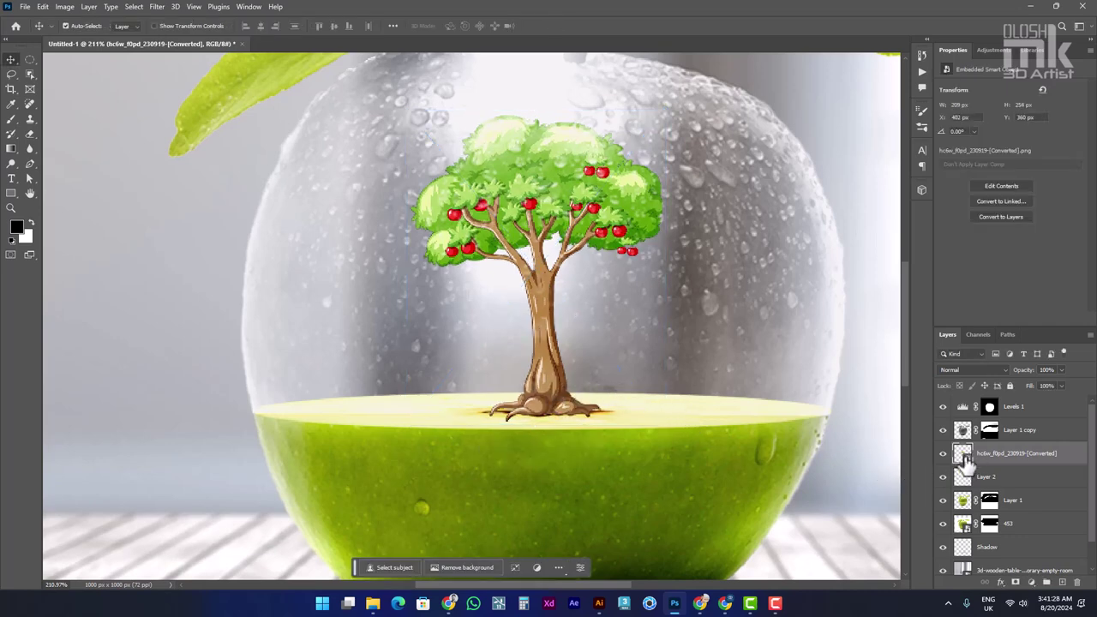
pyautogui.click(1015, 582)
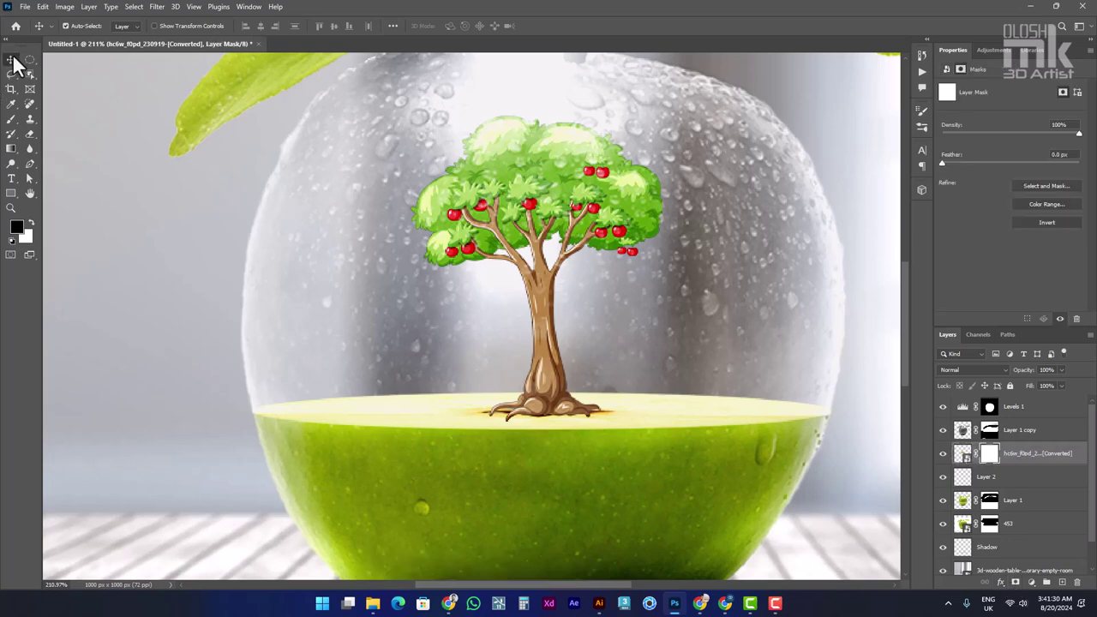
# - Choose the Wet Media Thick 'n Thin inking brush and zoom in on the tree base
pyautogui.click(11, 120)
pyautogui.rightClick(420, 283)
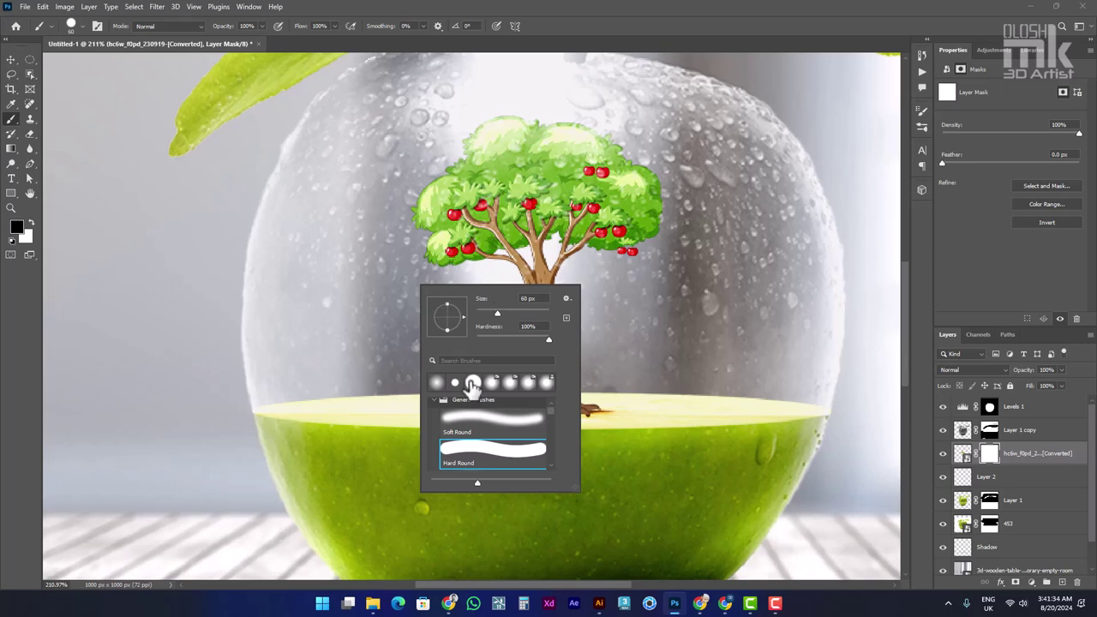
pyautogui.scroll(-2, 480, 416)
pyautogui.scroll(-3, 492, 441)
pyautogui.scroll(-3, 497, 446)
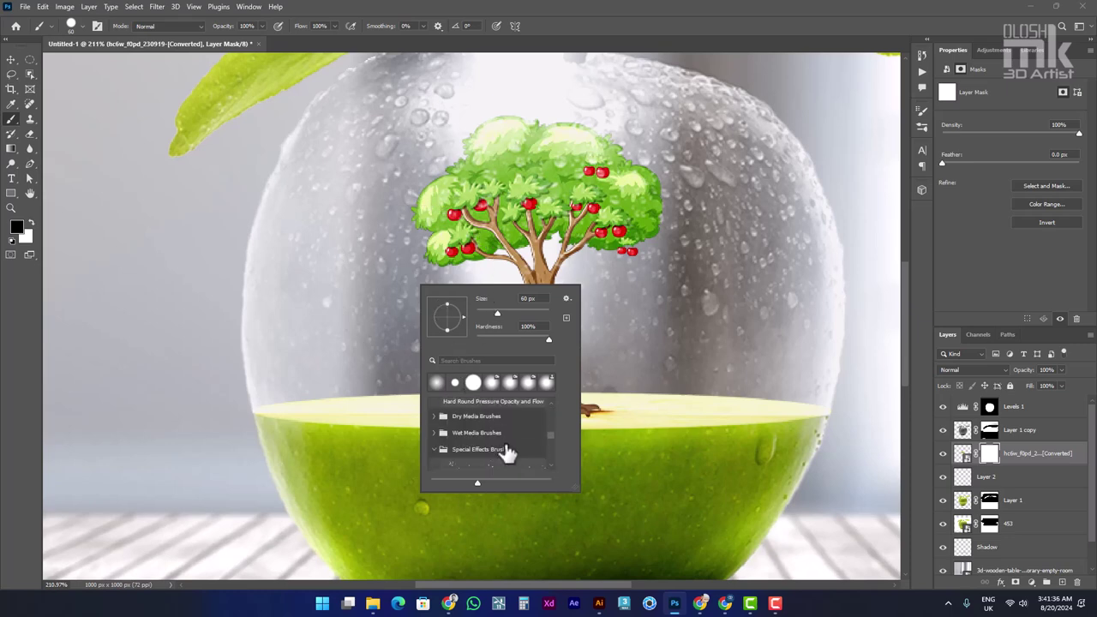
pyautogui.scroll(-2, 505, 449)
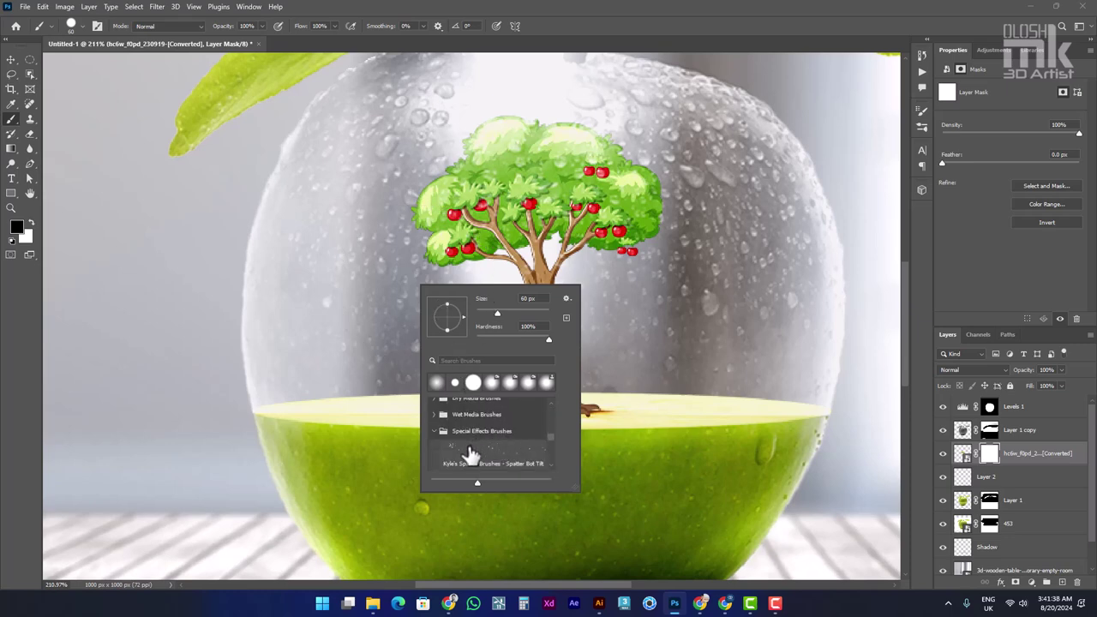
pyautogui.click(471, 452)
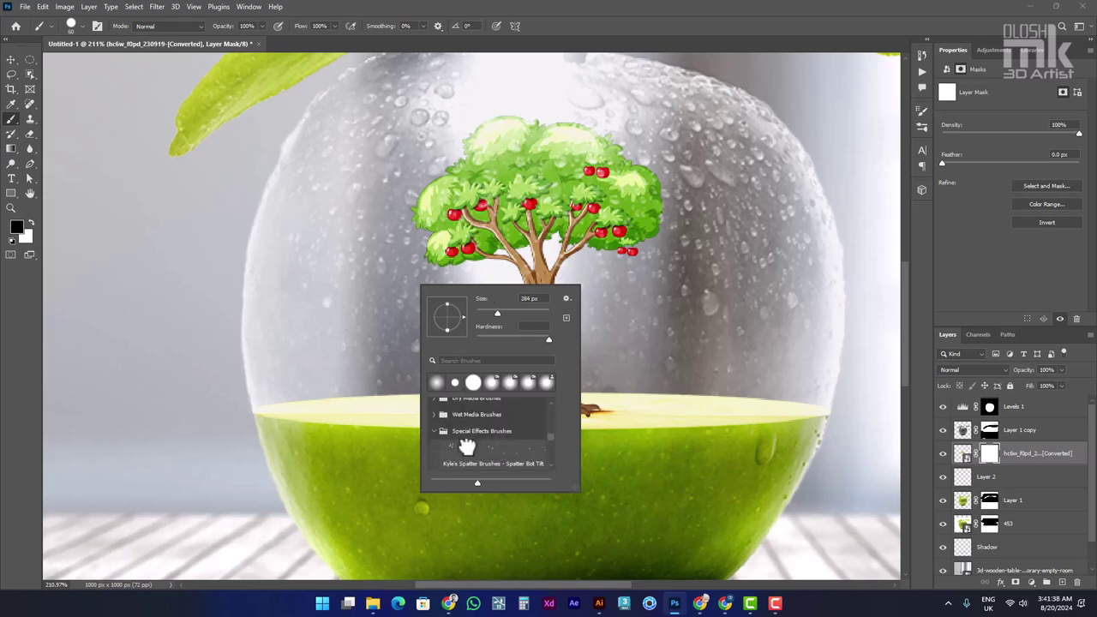
pyautogui.click(440, 416)
pyautogui.click(480, 437)
pyautogui.click(480, 462)
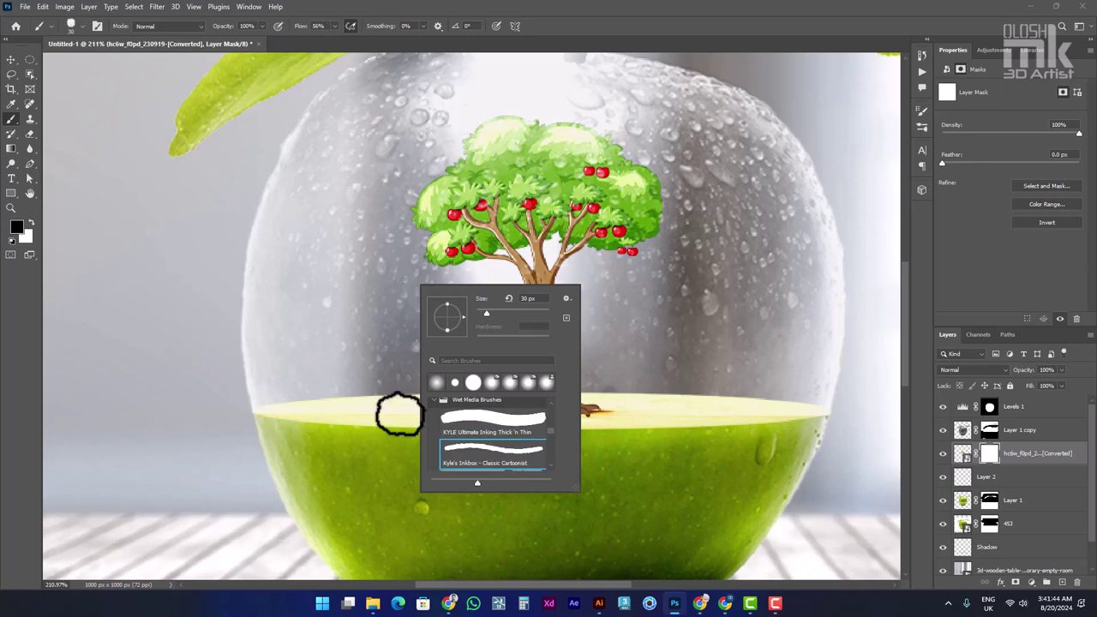
pyautogui.click(399, 411)
pyautogui.scroll(3, 514, 411)
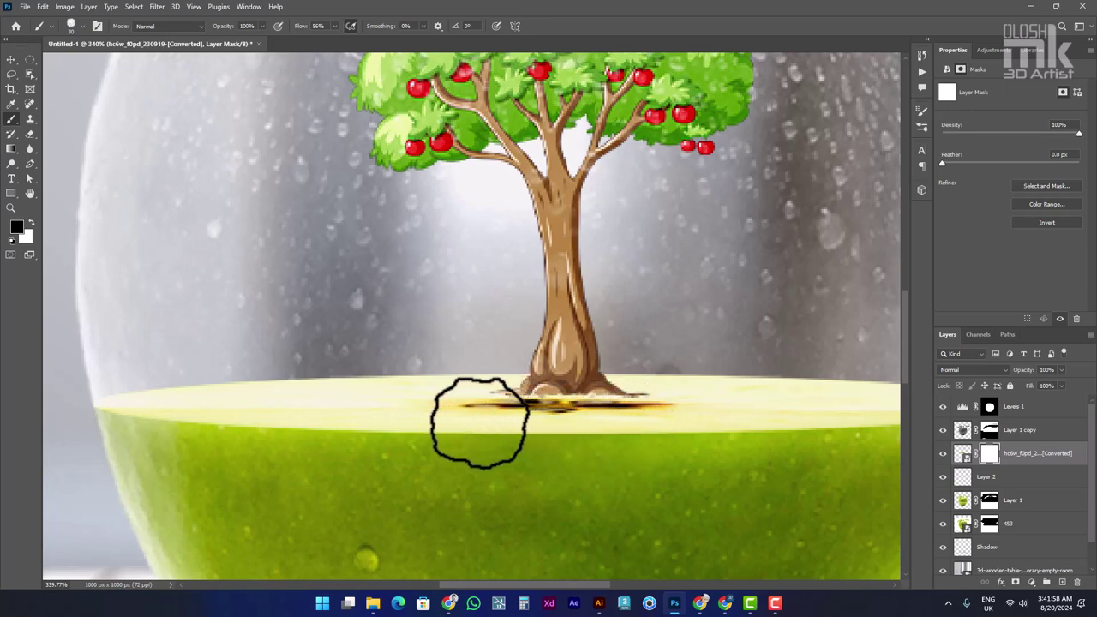
# - Nudge the tree slightly downward so its base sinks into the cut face
pyautogui.hotkey('ctrl', 't')
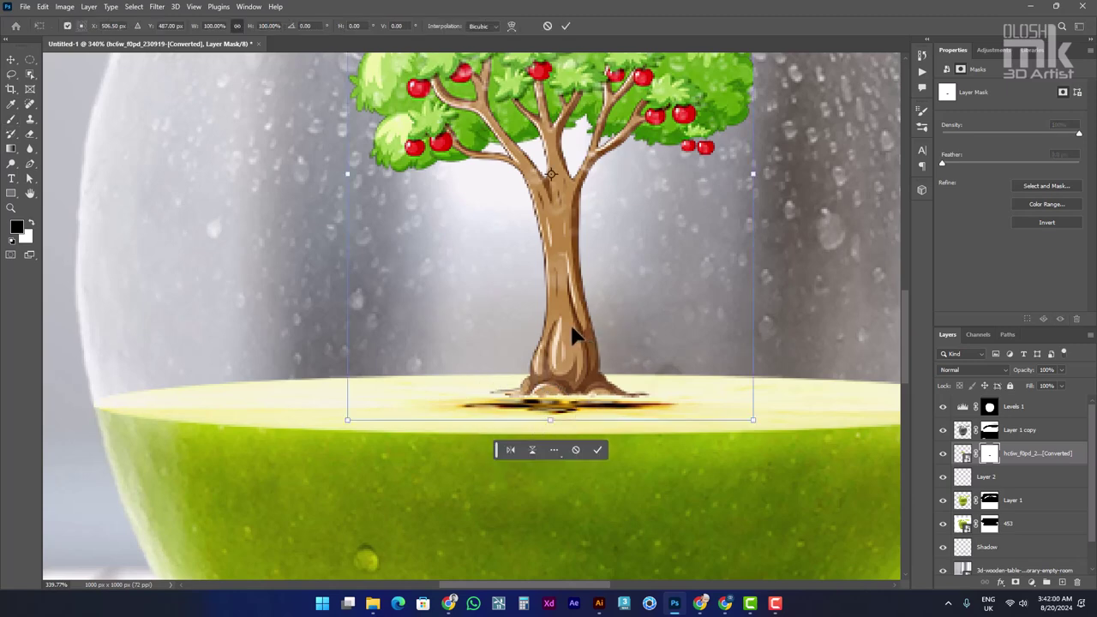
pyautogui.moveTo(571, 345); pyautogui.dragTo(566, 392)
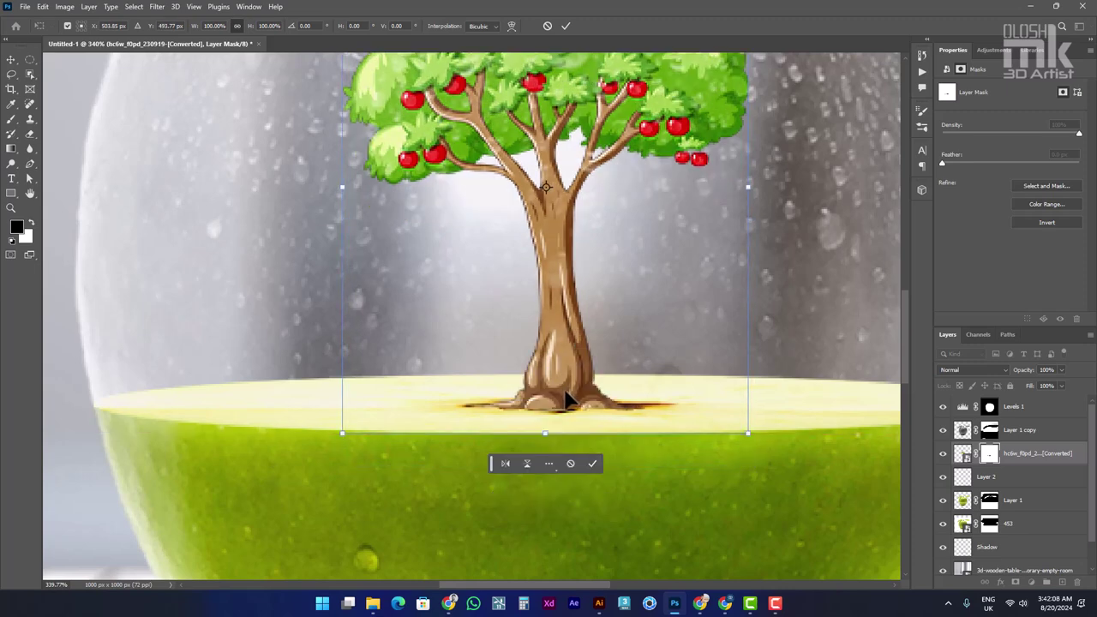
pyautogui.press('Return')
pyautogui.press('b')
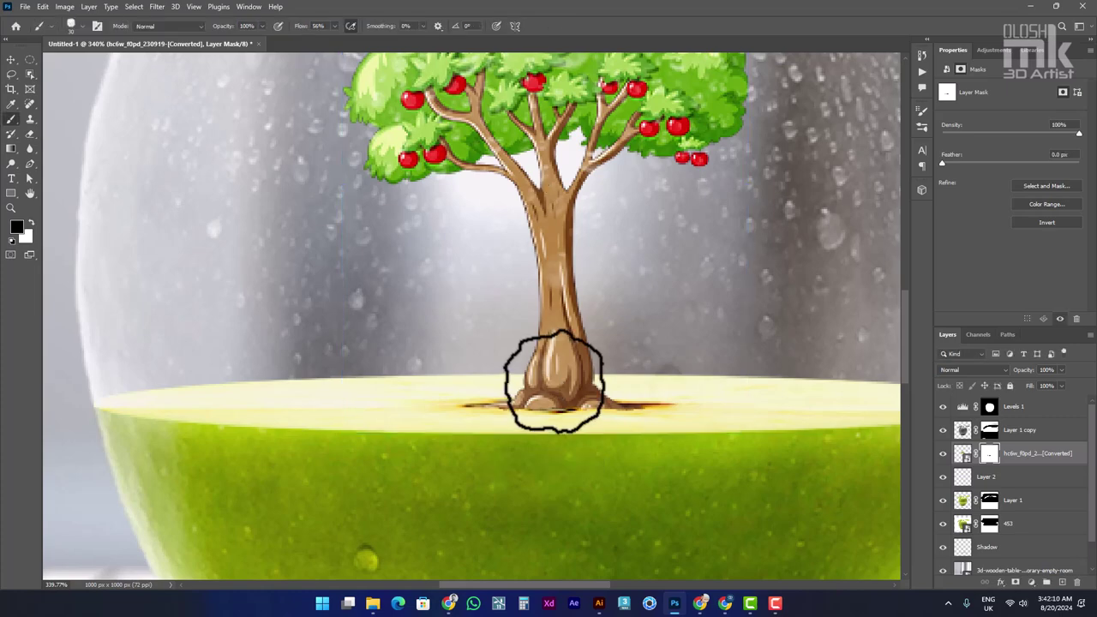
pyautogui.scroll(-5, 561, 385)
pyautogui.scroll(1, 600, 396)
pyautogui.scroll(3, 566, 390)
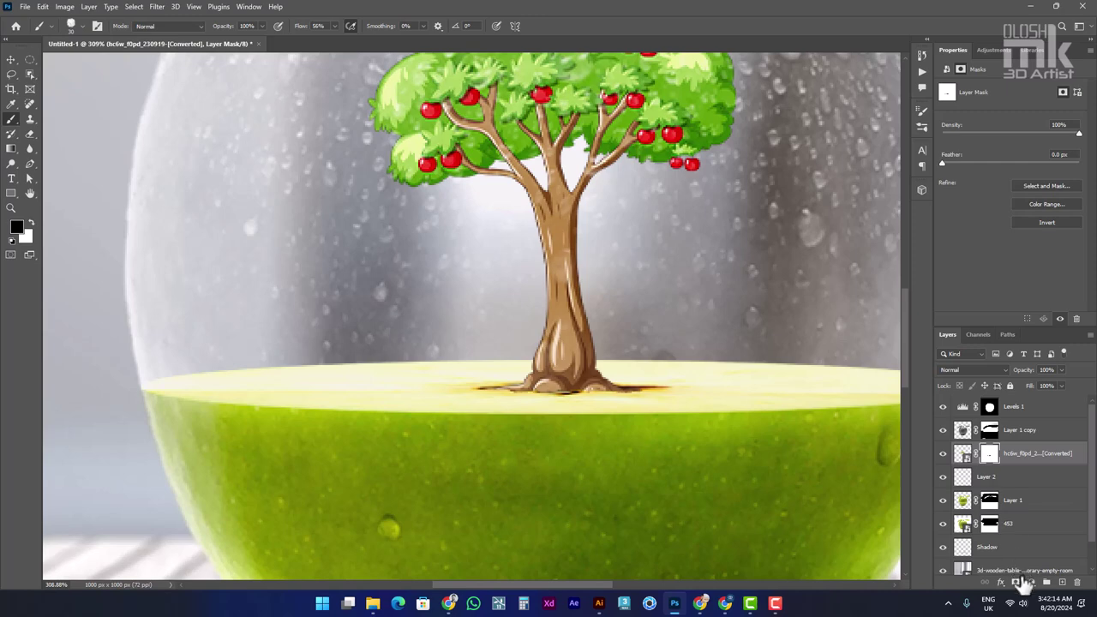
# - Add empty Layer 3 and rasterize the tree layer into pixels
pyautogui.click(1062, 583)
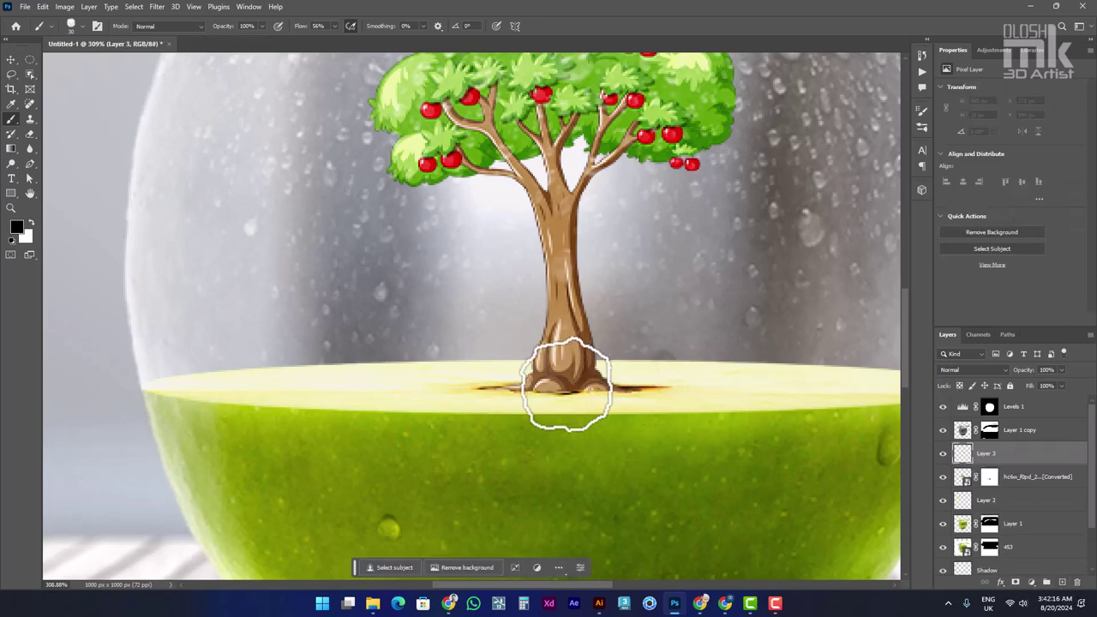
pyautogui.click(964, 479)
pyautogui.rightClick(964, 478)
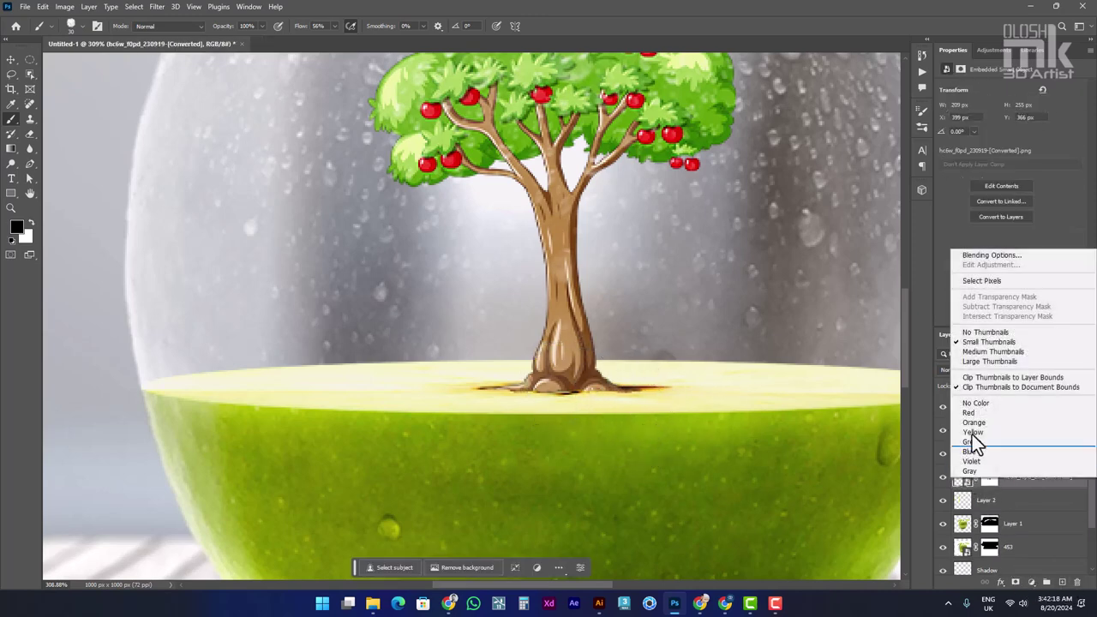
pyautogui.click(1026, 487)
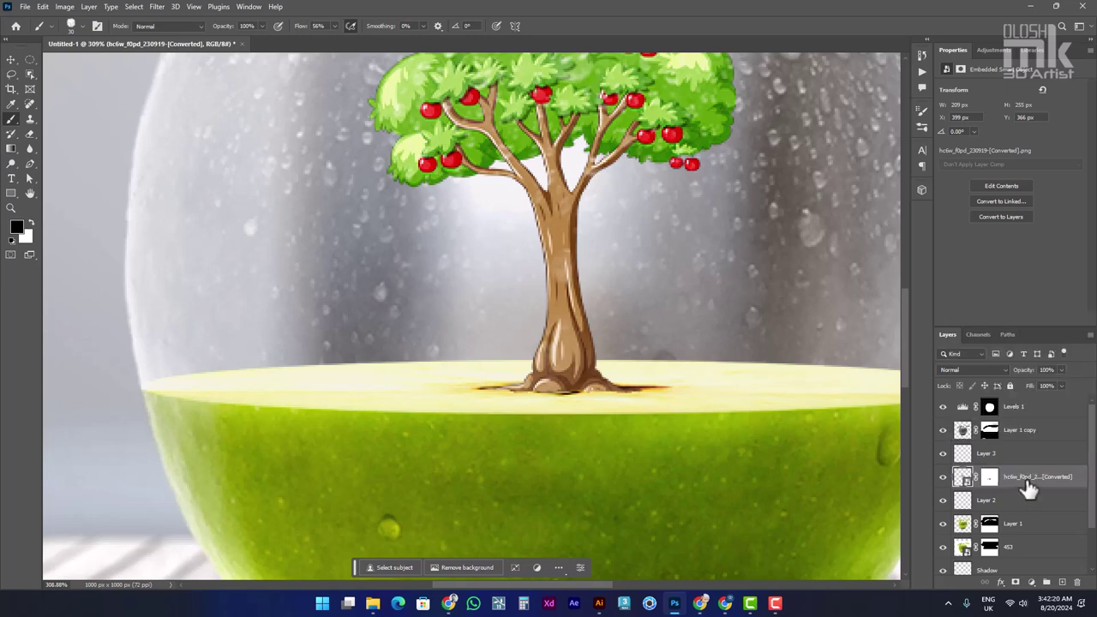
pyautogui.rightClick(1026, 487)
pyautogui.click(1031, 230)
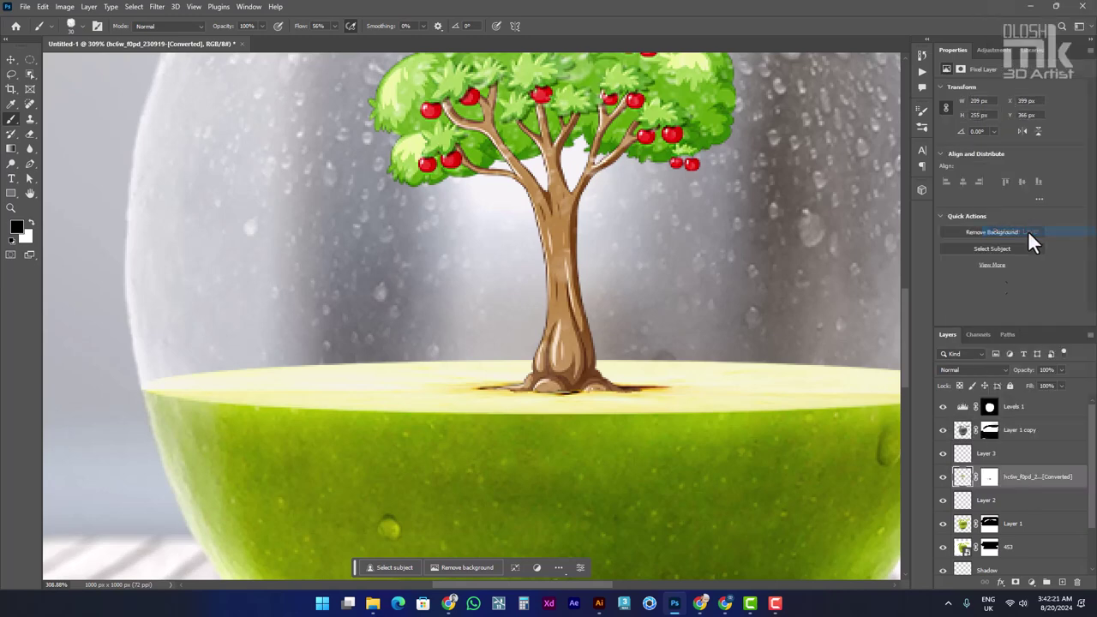
# - Switch to the Burn Tool and shrink the brush to about 175 px
pyautogui.click(11, 163)
pyautogui.rightClick(18, 165)
pyautogui.click(48, 174)
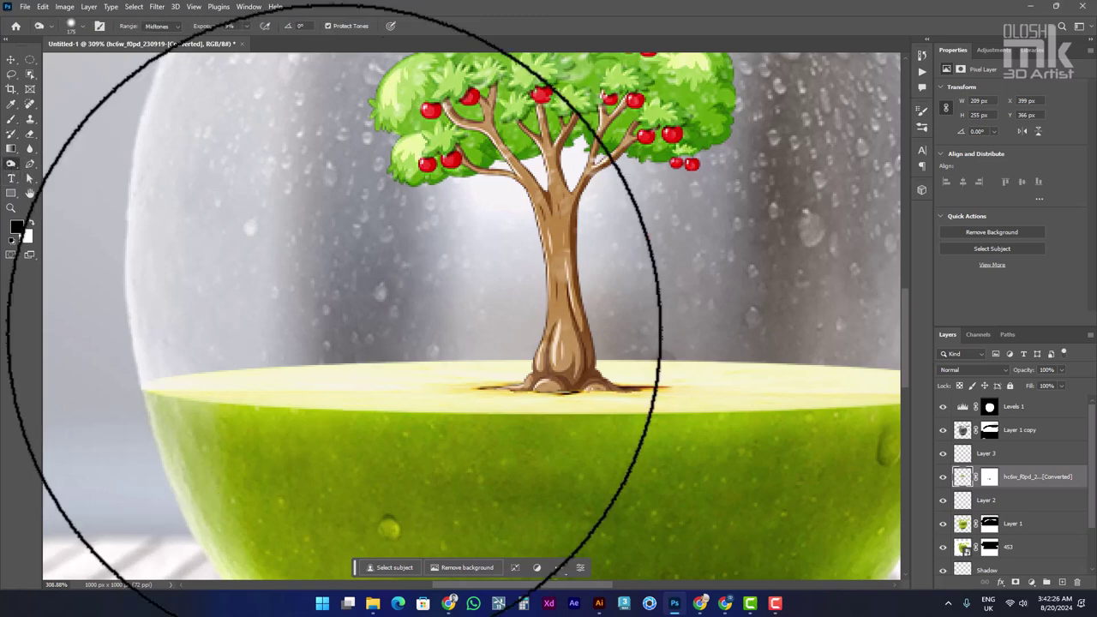
pyautogui.press('[')
pyautogui.press('[')
pyautogui.press('[')
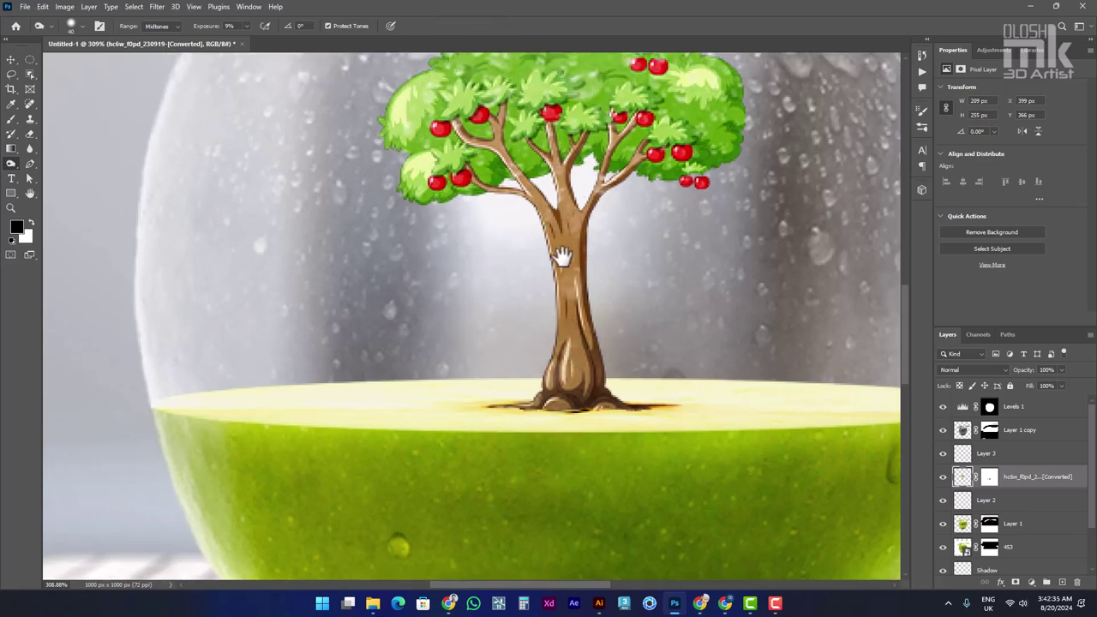
# - Frame the tree crown in view for burning at Midtones with 9% exposure
pyautogui.moveTo(439, 131); pyautogui.dragTo(520, 290)
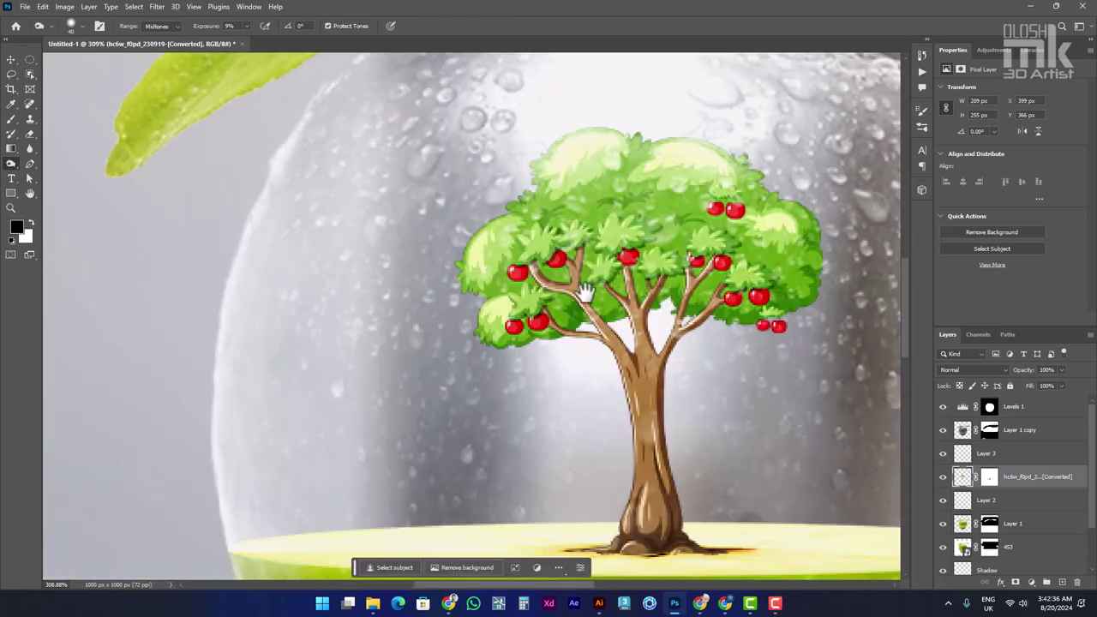
pyautogui.scroll(-1, 584, 450)
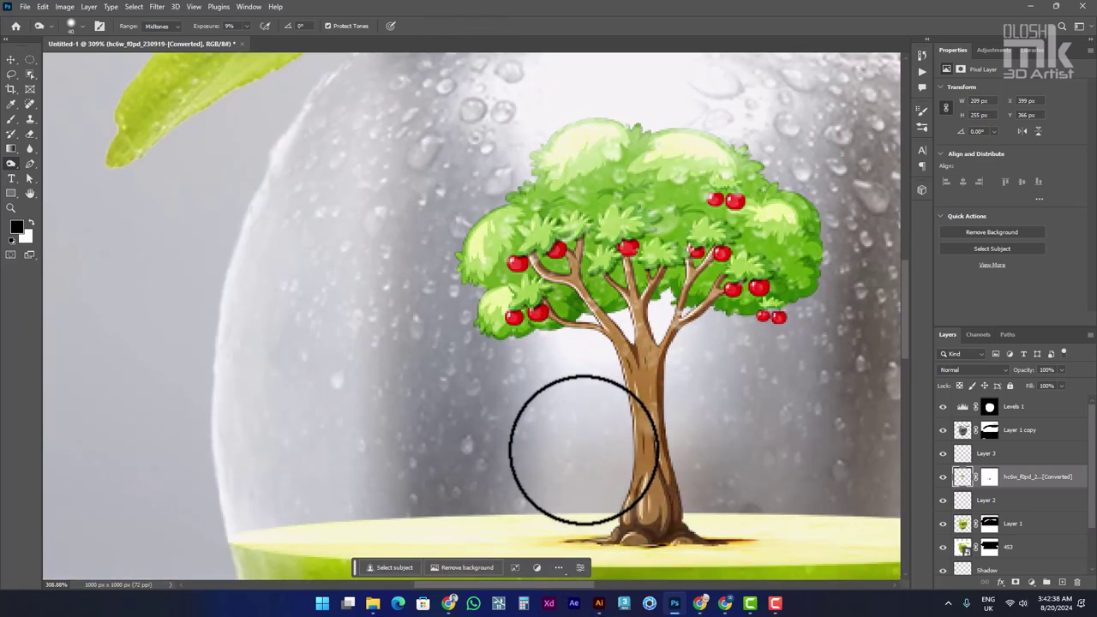
pyautogui.scroll(-3, 584, 450)
pyautogui.scroll(-3, 592, 442)
pyautogui.scroll(-3, 632, 434)
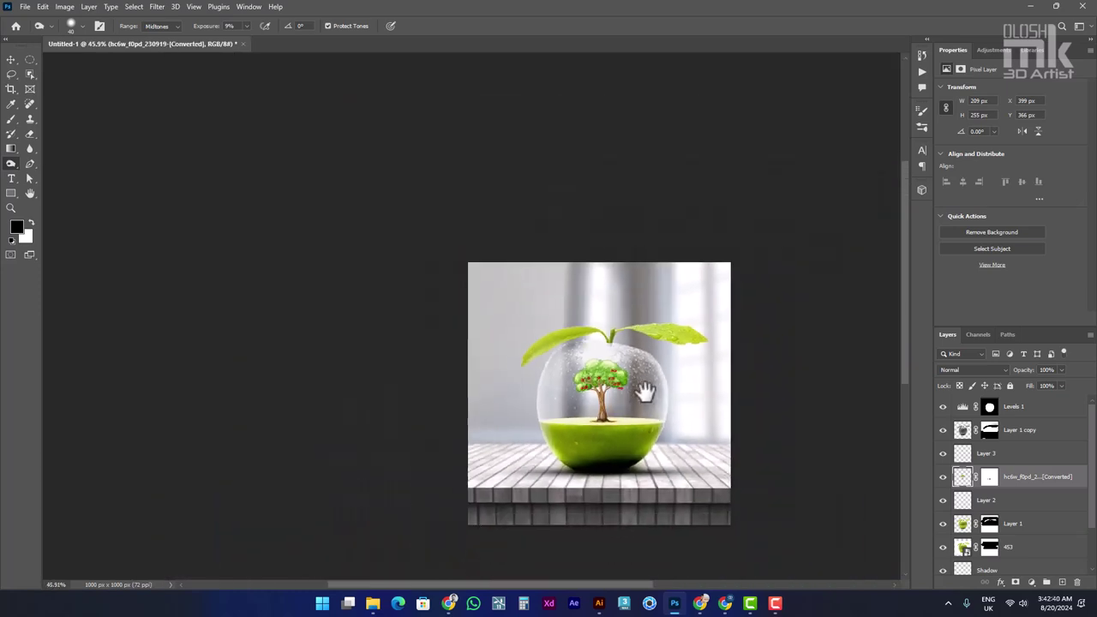
pyautogui.scroll(2, 595, 380)
pyautogui.scroll(2, 605, 384)
pyautogui.scroll(1, 686, 385)
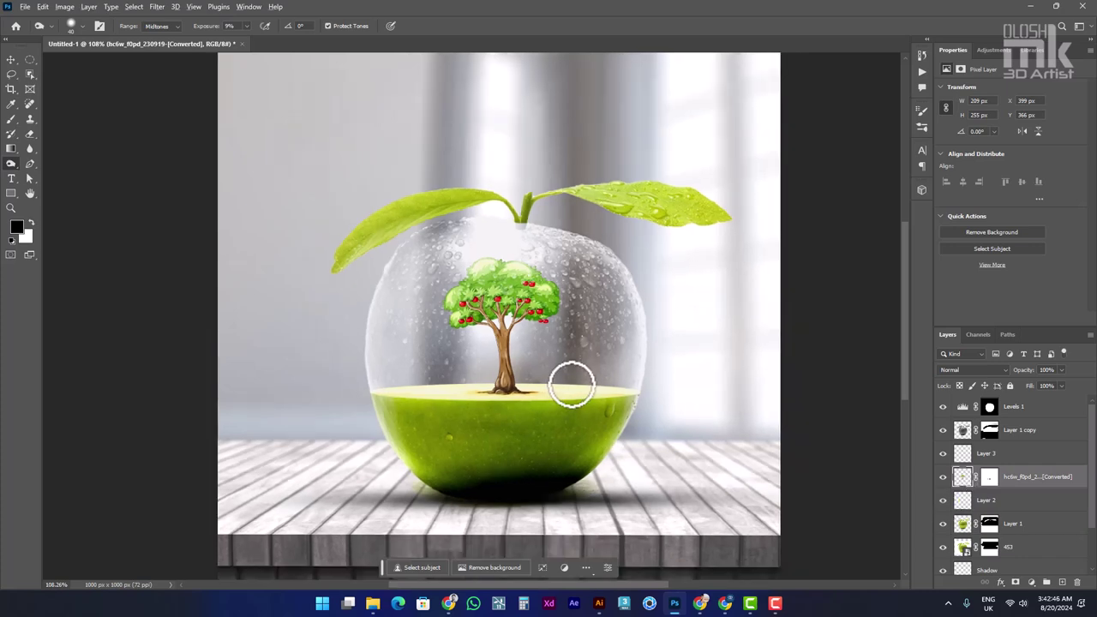
pyautogui.scroll(-2, 566, 382)
pyautogui.scroll(1, 549, 373)
pyautogui.scroll(1, 552, 368)
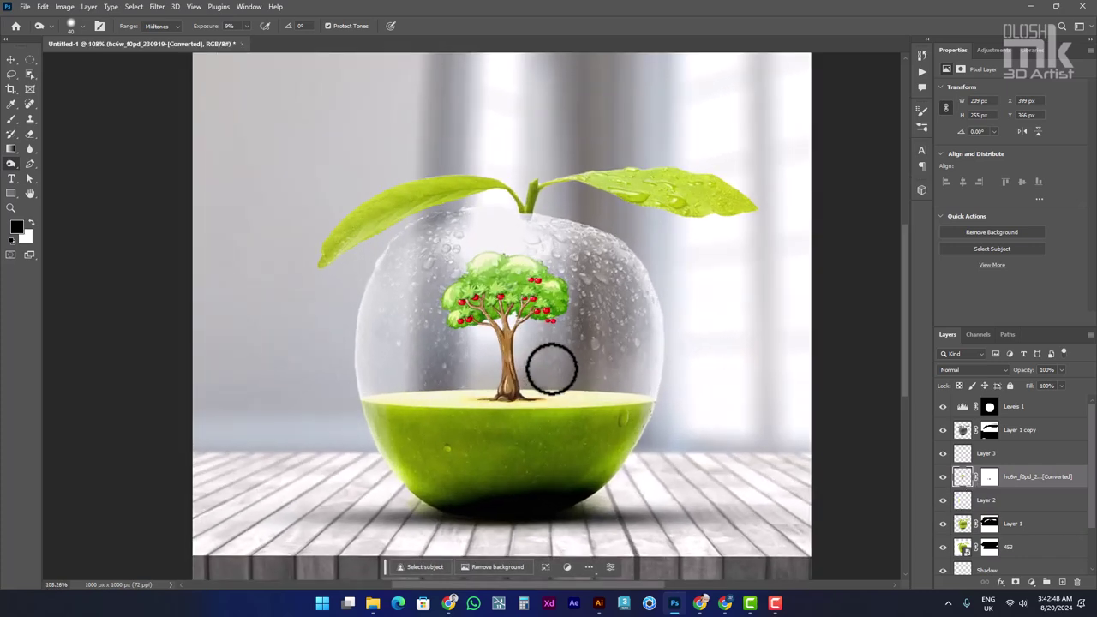
pyautogui.scroll(-1, 574, 373)
pyautogui.scroll(-1, 666, 380)
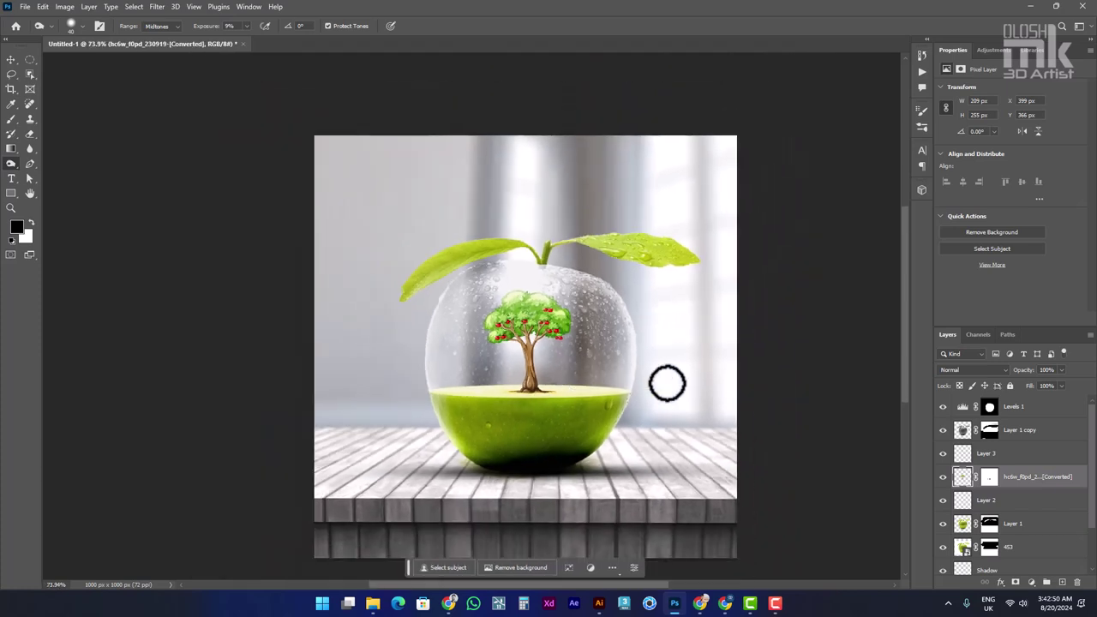
pyautogui.scroll(-1, 623, 368)
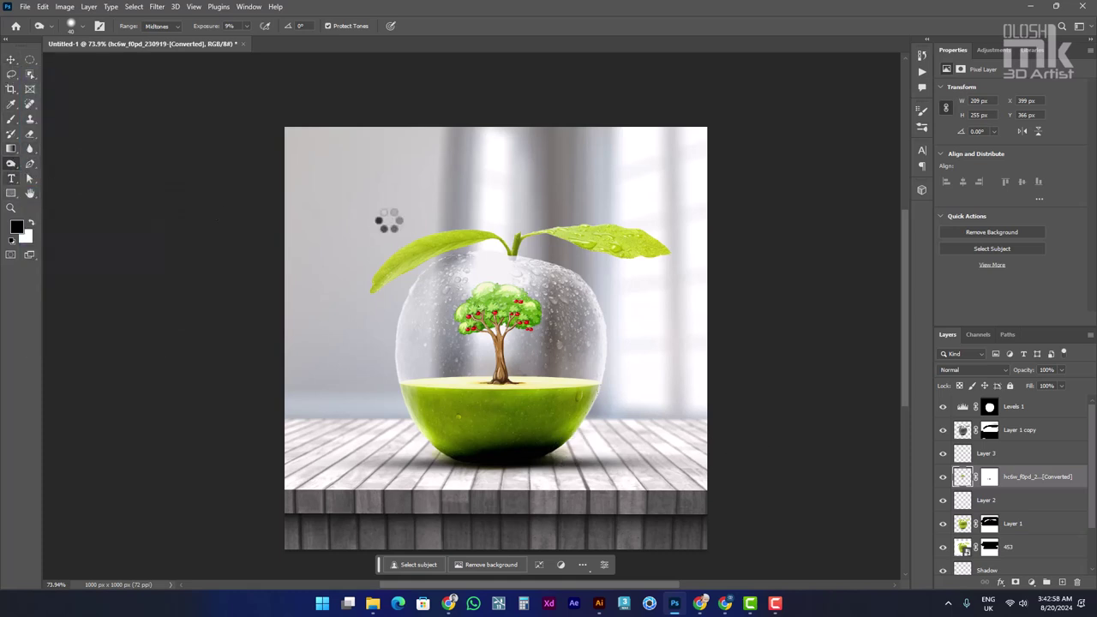
# - Add the APPLE text above the apple, enlarge it to 210 pt and centre it
pyautogui.press('t')
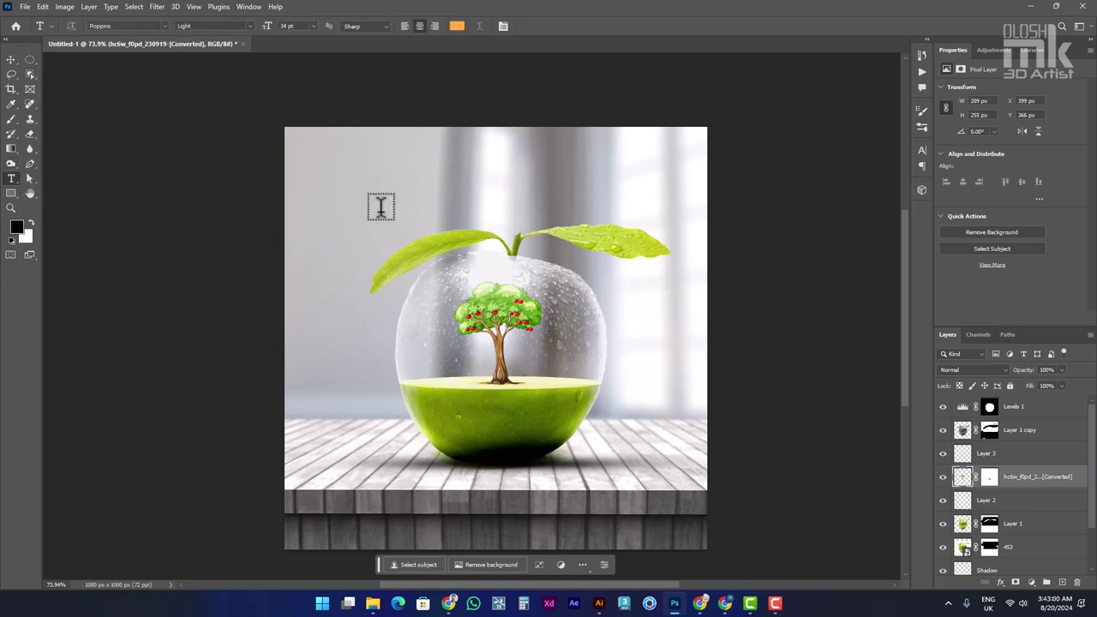
pyautogui.click(380, 209)
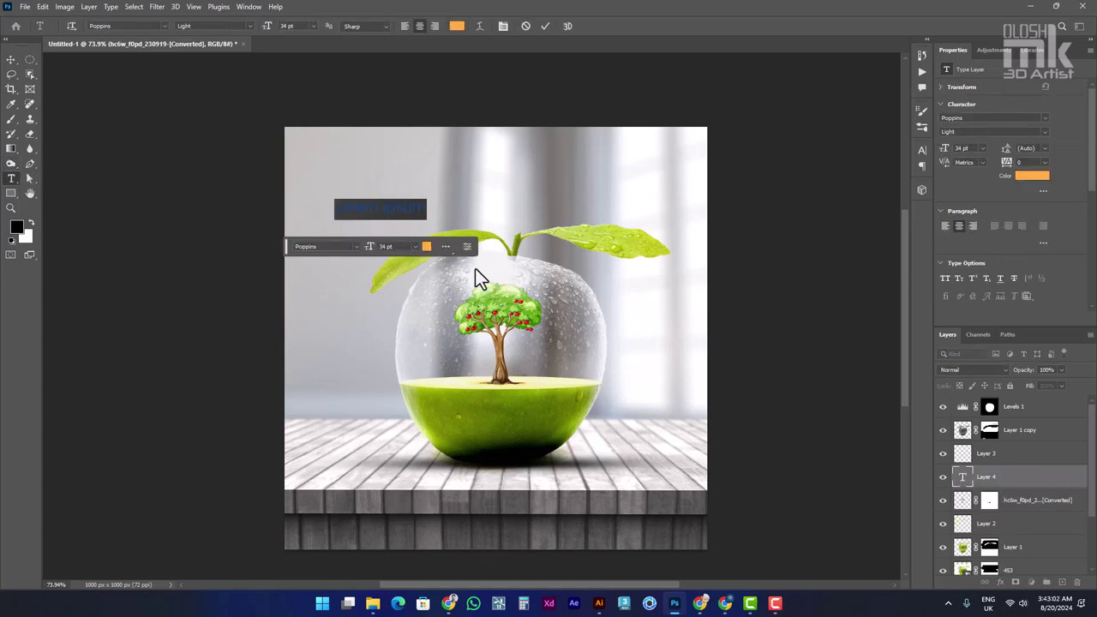
pyautogui.press('BackSpace')
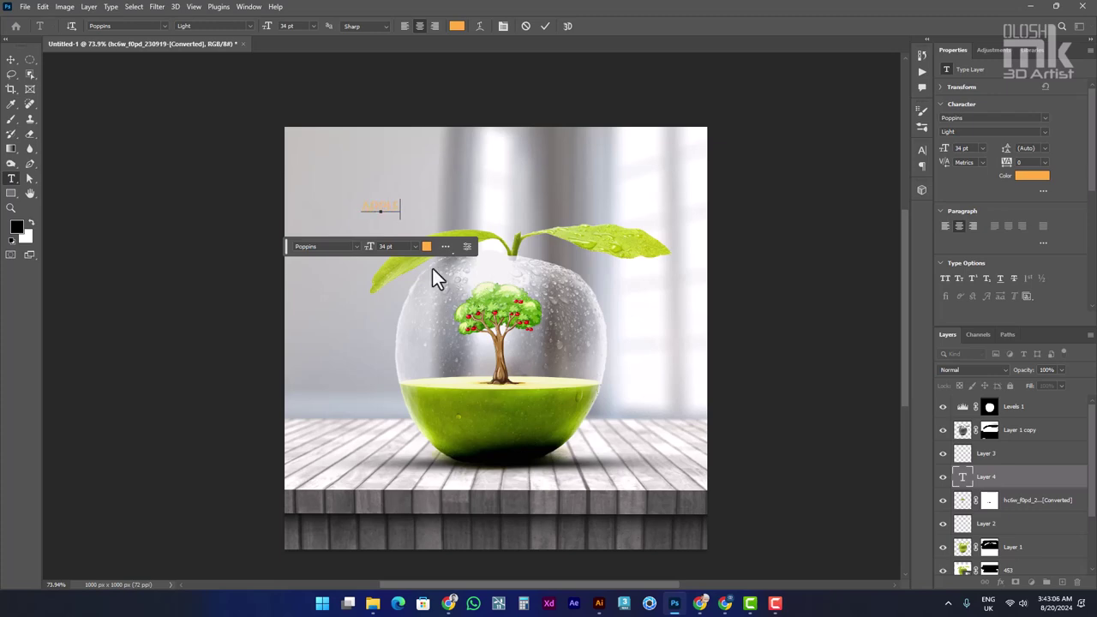
pyautogui.click(10, 61)
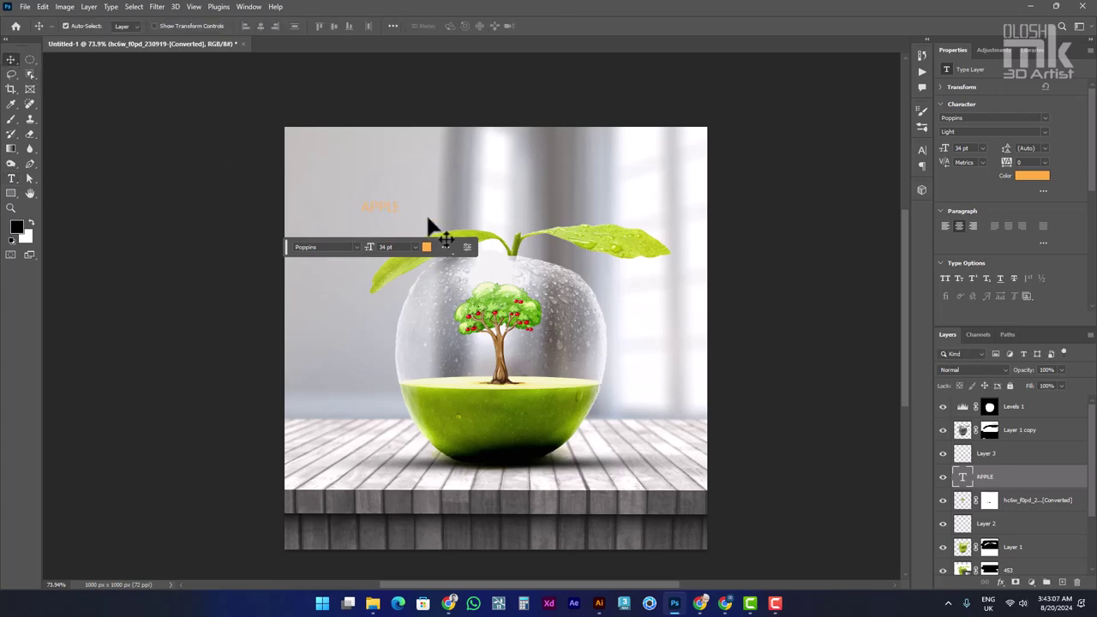
pyautogui.doubleClick(963, 479)
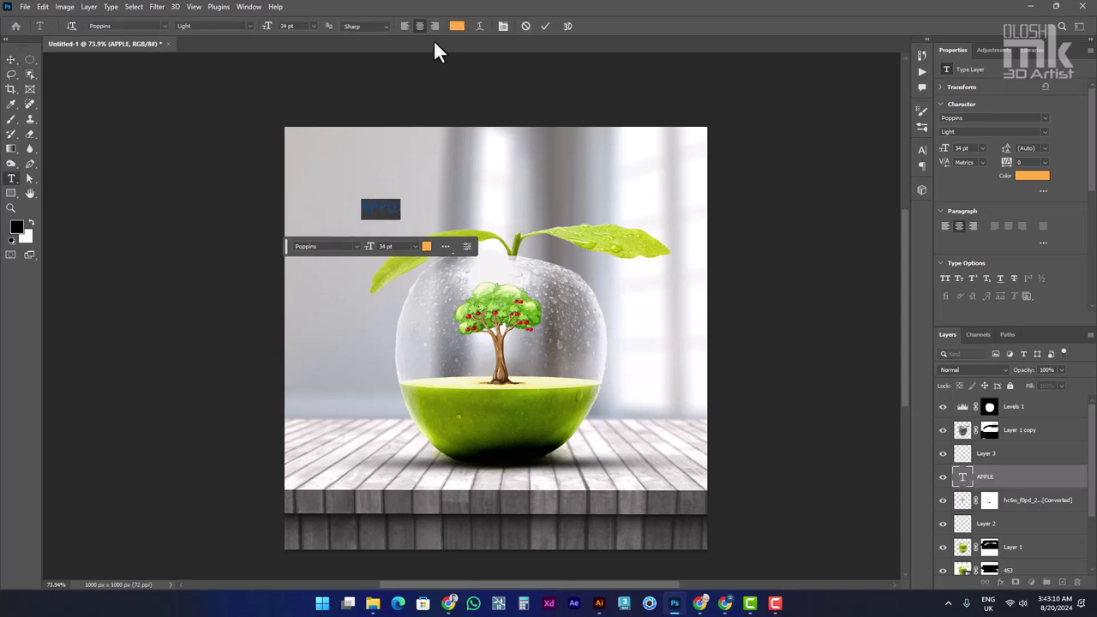
pyautogui.moveTo(288, 30); pyautogui.dragTo(367, 33)
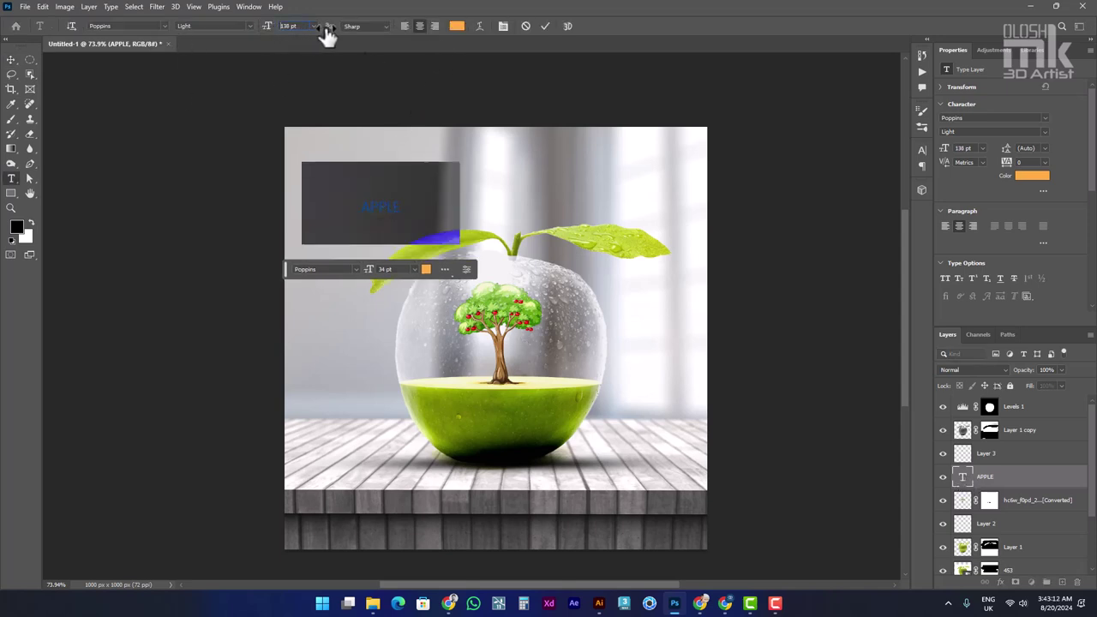
pyautogui.click(11, 60)
pyautogui.moveTo(363, 175); pyautogui.dragTo(482, 259)
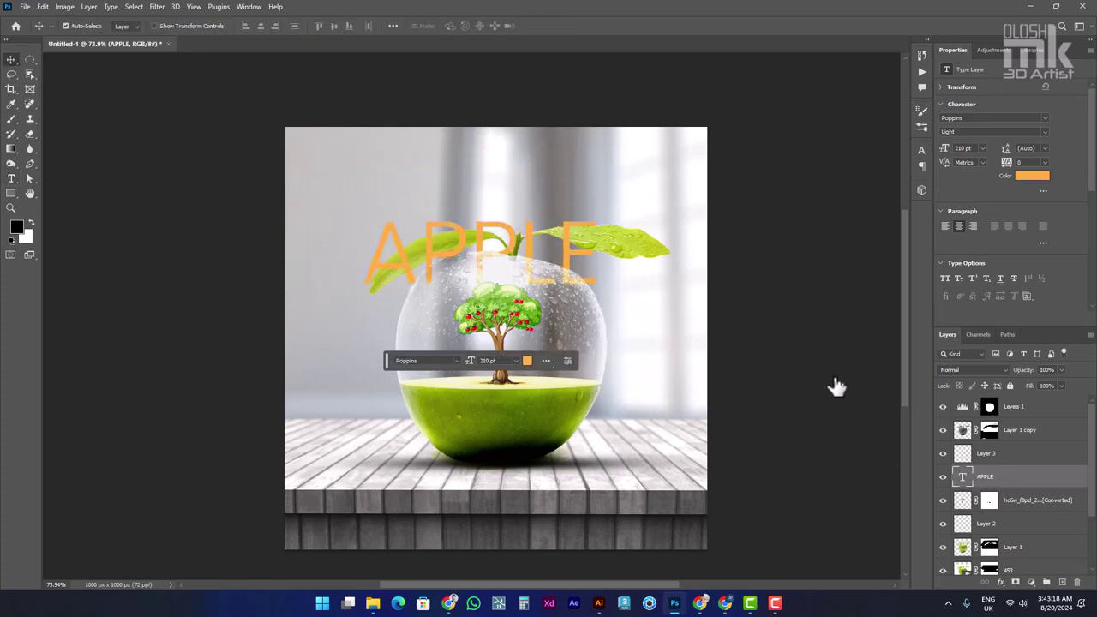
# - Change the APPLE font to Akzidenz-Grotesk BQ Condensed Bold and commit the edit
pyautogui.doubleClick(934, 474)
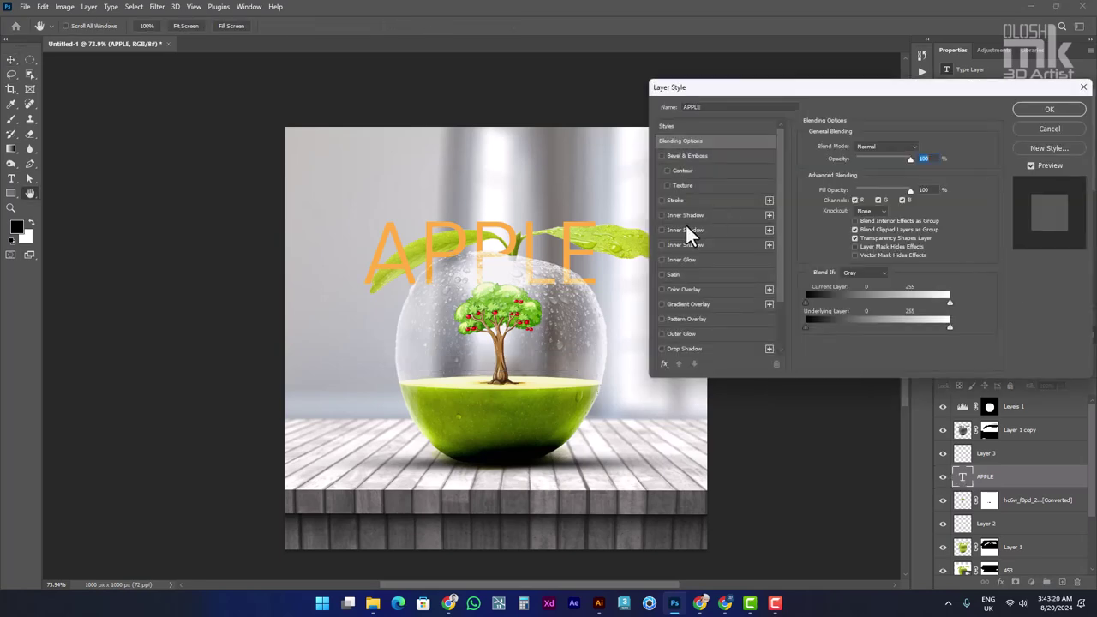
pyautogui.click(1049, 129)
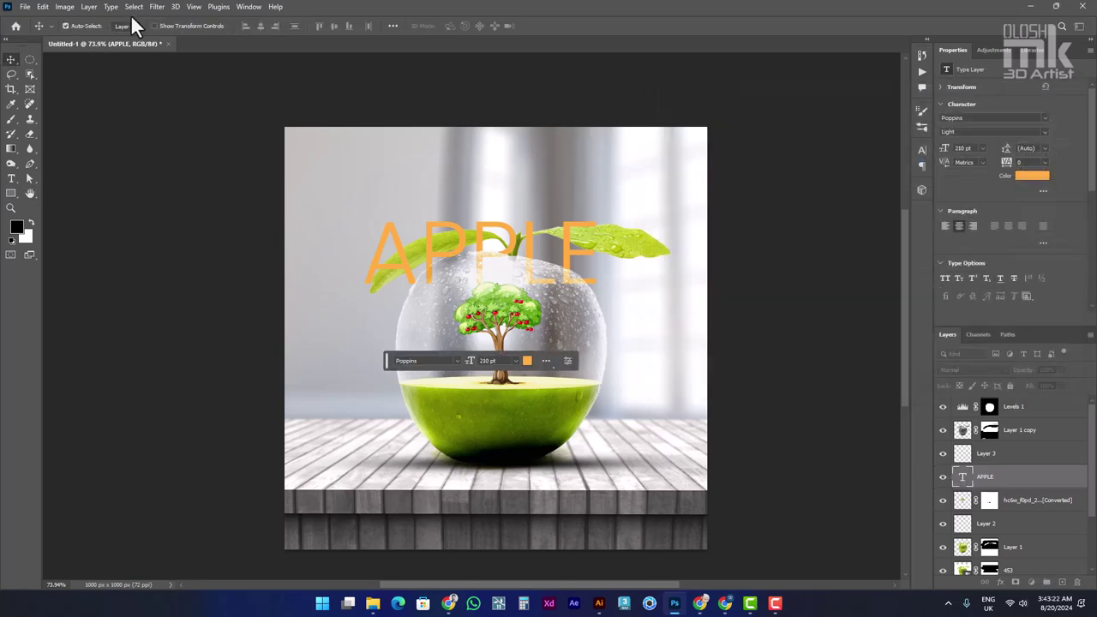
pyautogui.doubleClick(963, 477)
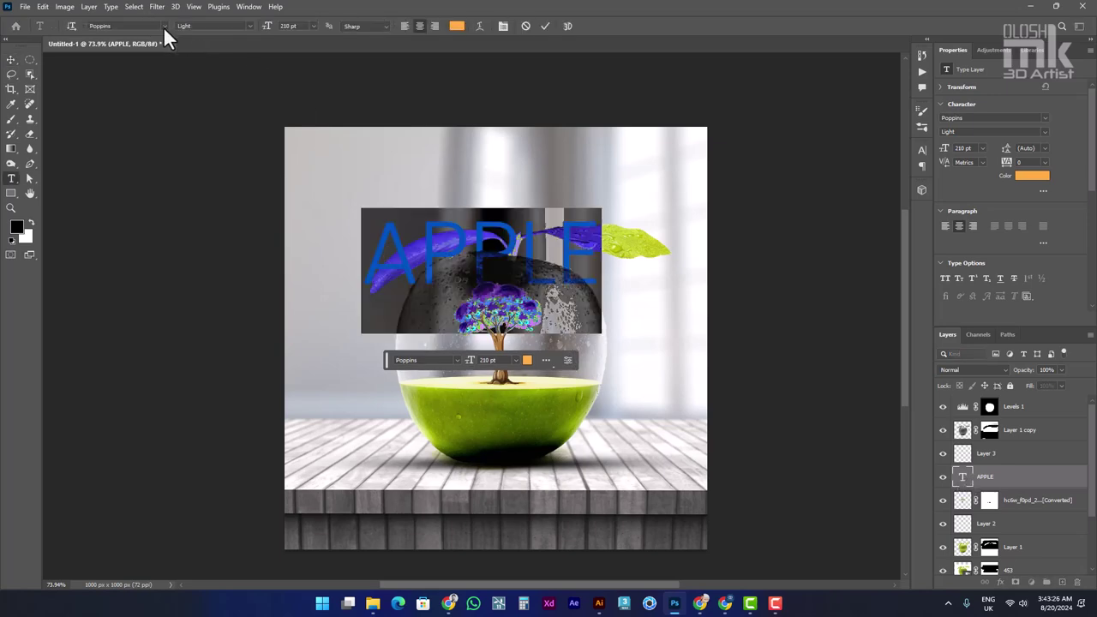
pyautogui.click(162, 26)
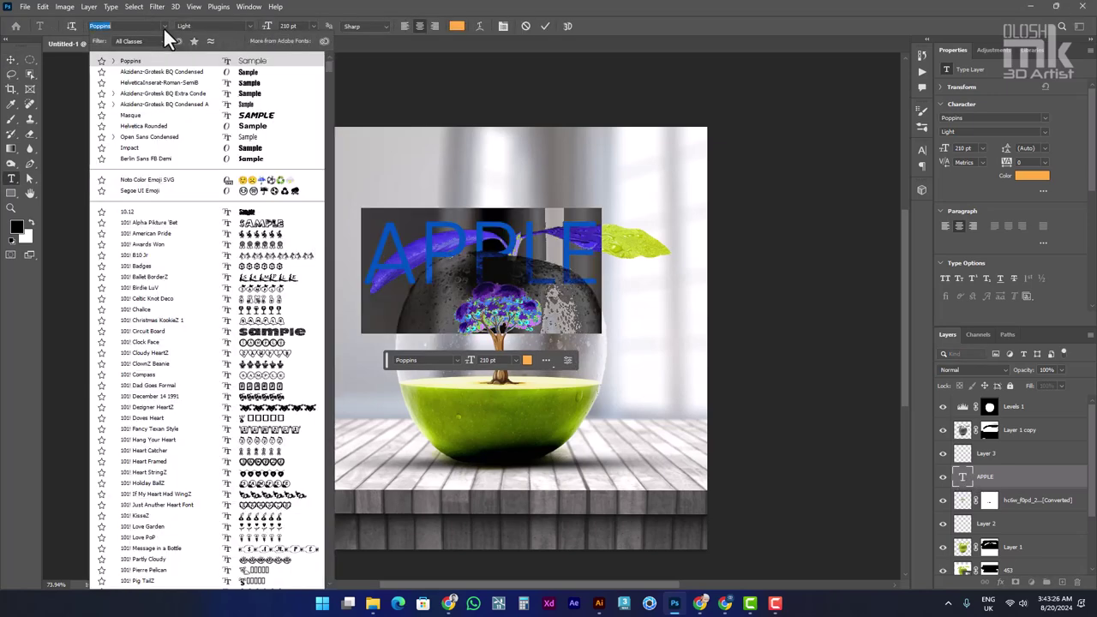
pyautogui.click(173, 74)
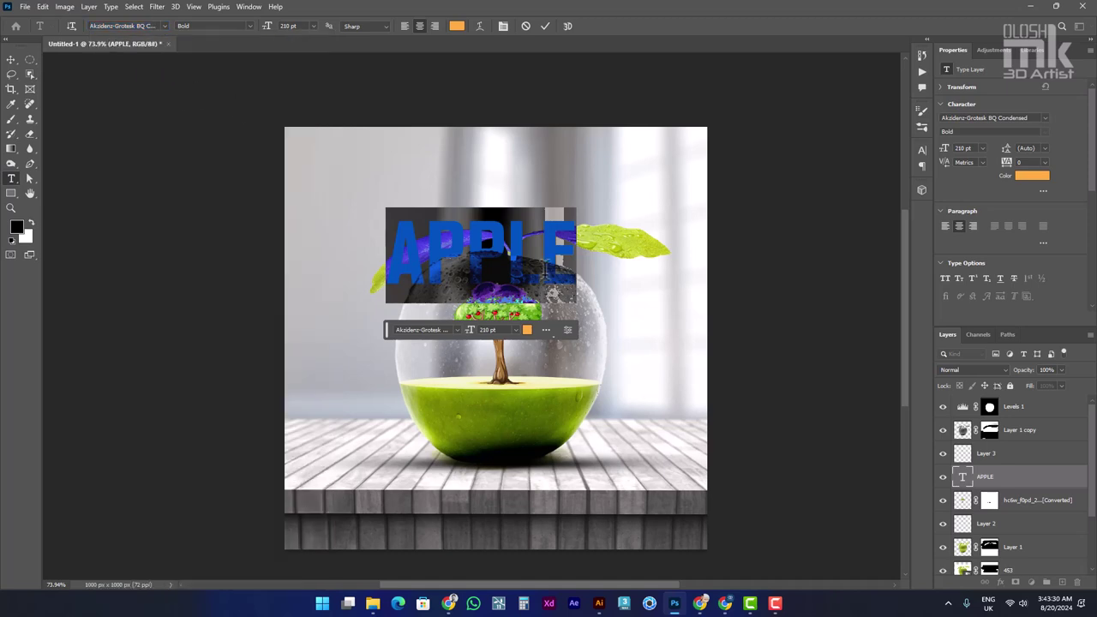
pyautogui.hotkey('ctrl', 'Return')
# - Scale the APPLE text up to about 197% and move it slightly lower
pyautogui.press('v')
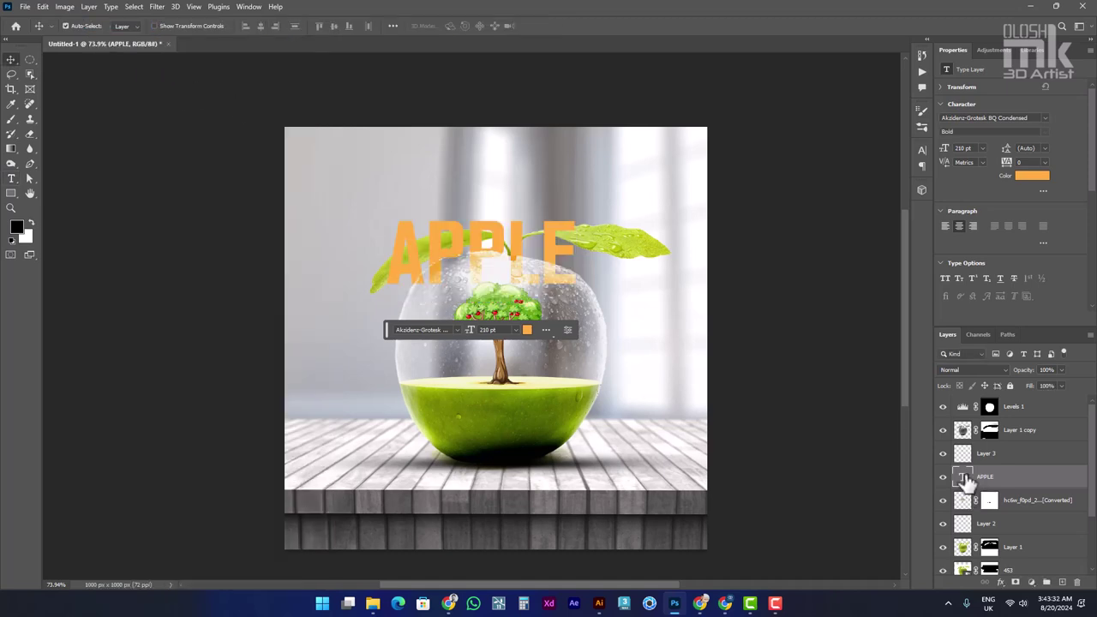
pyautogui.hotkey('ctrl', 't')
pyautogui.moveTo(572, 255); pyautogui.dragTo(710, 255)
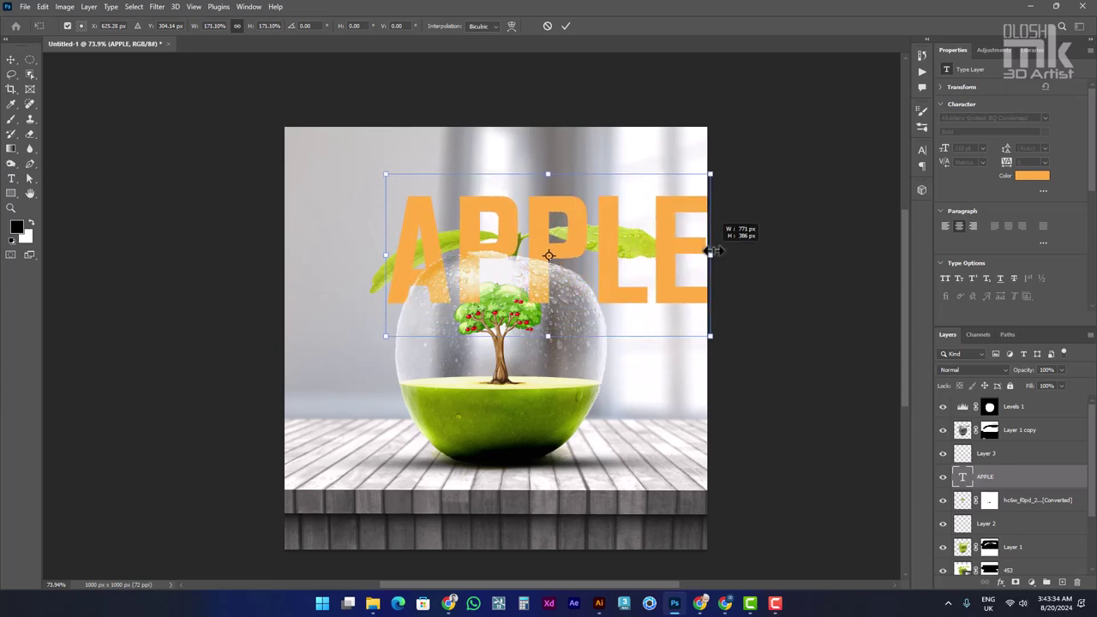
pyautogui.moveTo(658, 302)
pyautogui.mouseDown()
pyautogui.moveTo(602, 329)
pyautogui.moveTo(695, 314)
pyautogui.moveTo(636, 326)
pyautogui.moveTo(683, 311)
pyautogui.mouseUp()
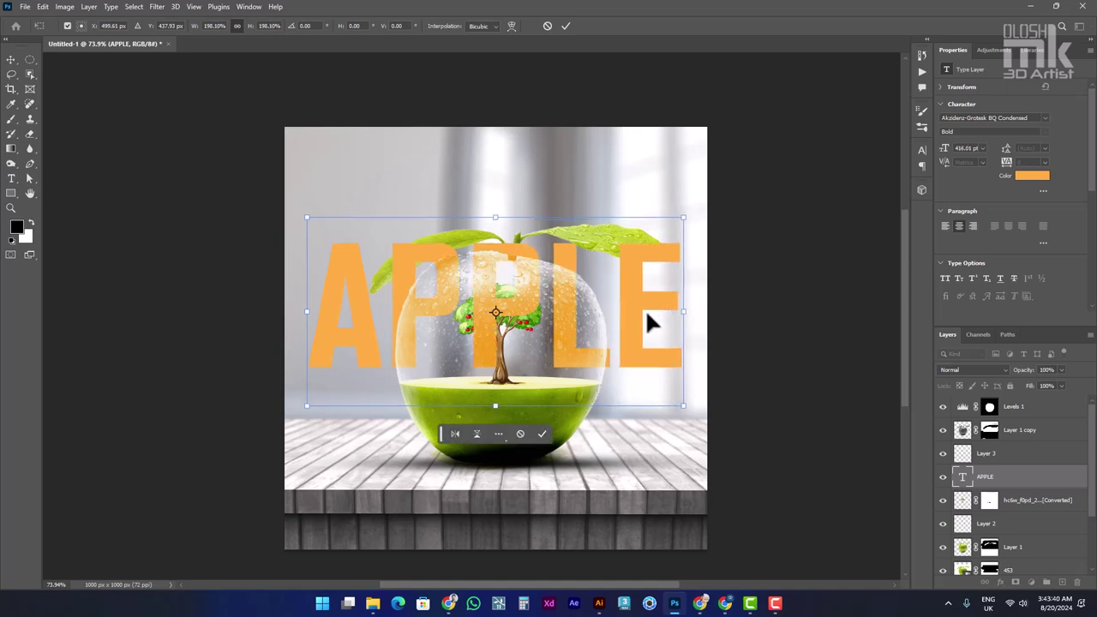
pyautogui.press('Return')
# - Move the APPLE layer below Layer 1 so it sits behind the glass apple
pyautogui.moveTo(964, 480); pyautogui.dragTo(965, 550)
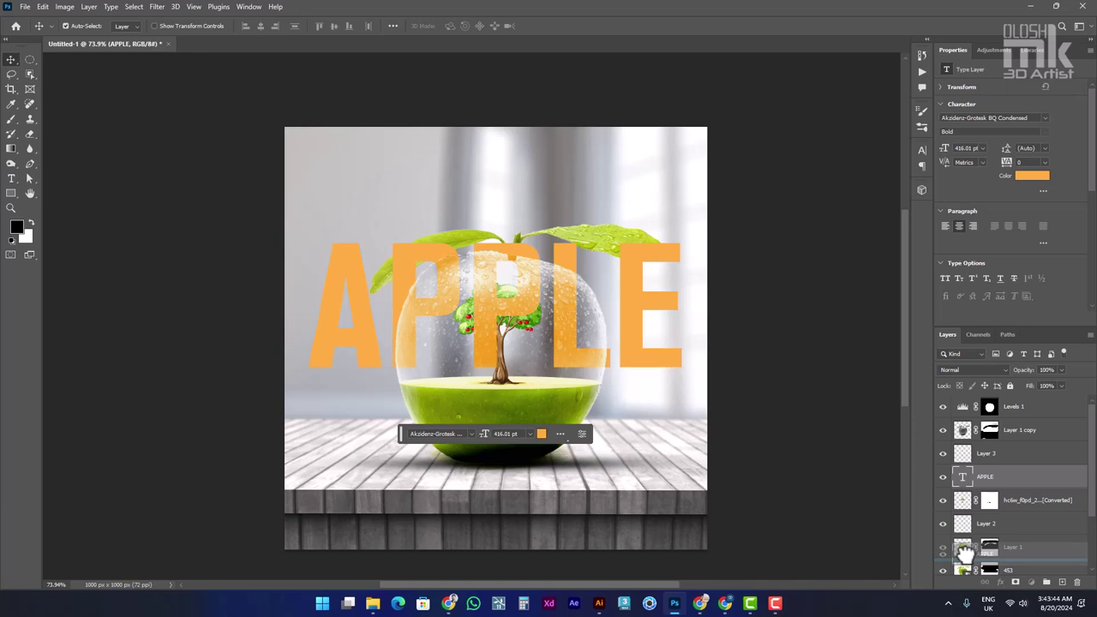
pyautogui.moveTo(965, 553); pyautogui.dragTo(967, 557)
pyautogui.hotkey('ctrl', 't')
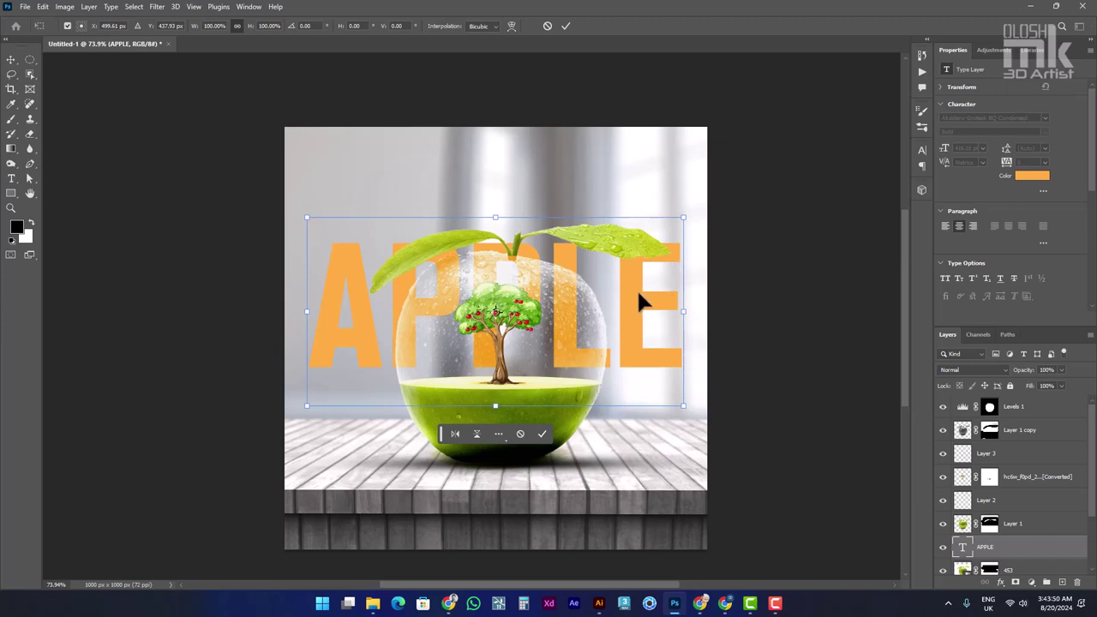
pyautogui.press('Return')
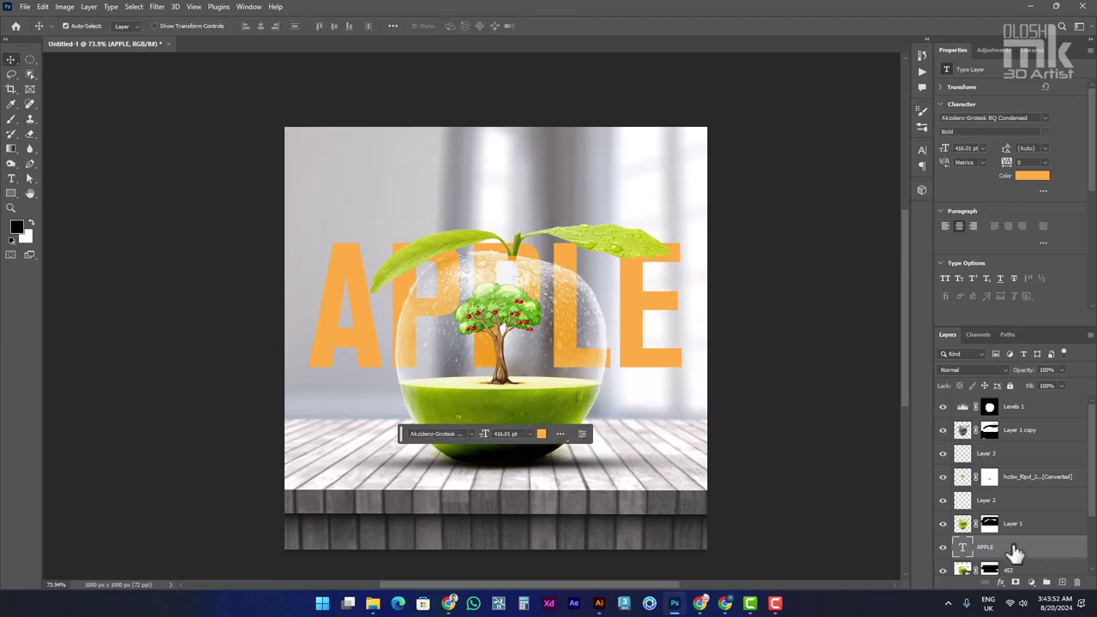
# - Rasterize the APPLE type layer and load its letter outlines as a selection
pyautogui.rightClick(1015, 549)
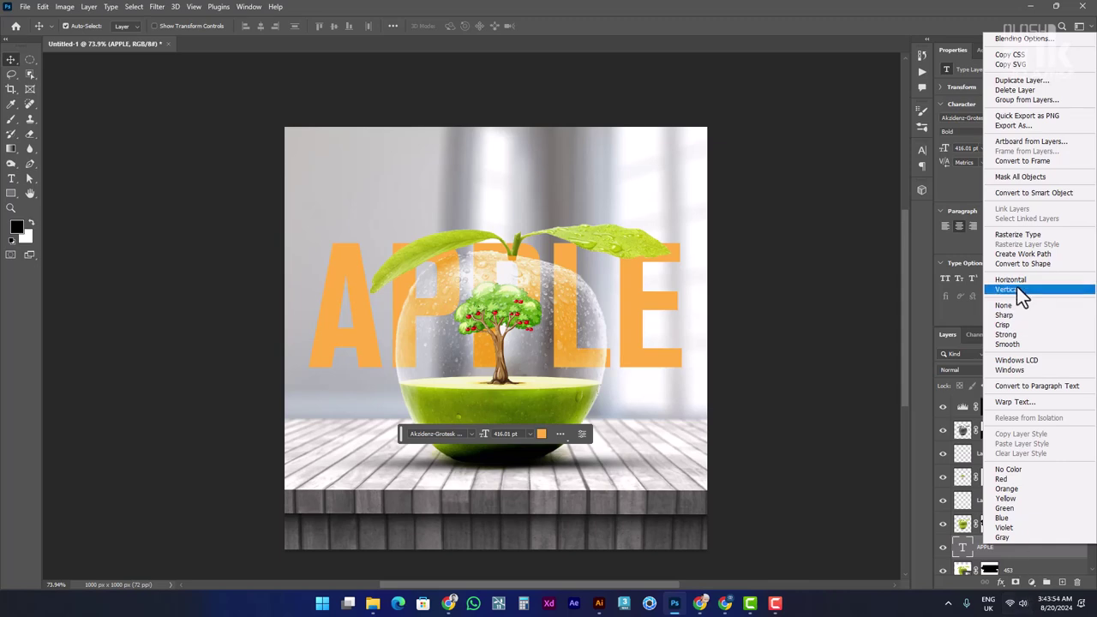
pyautogui.click(1019, 235)
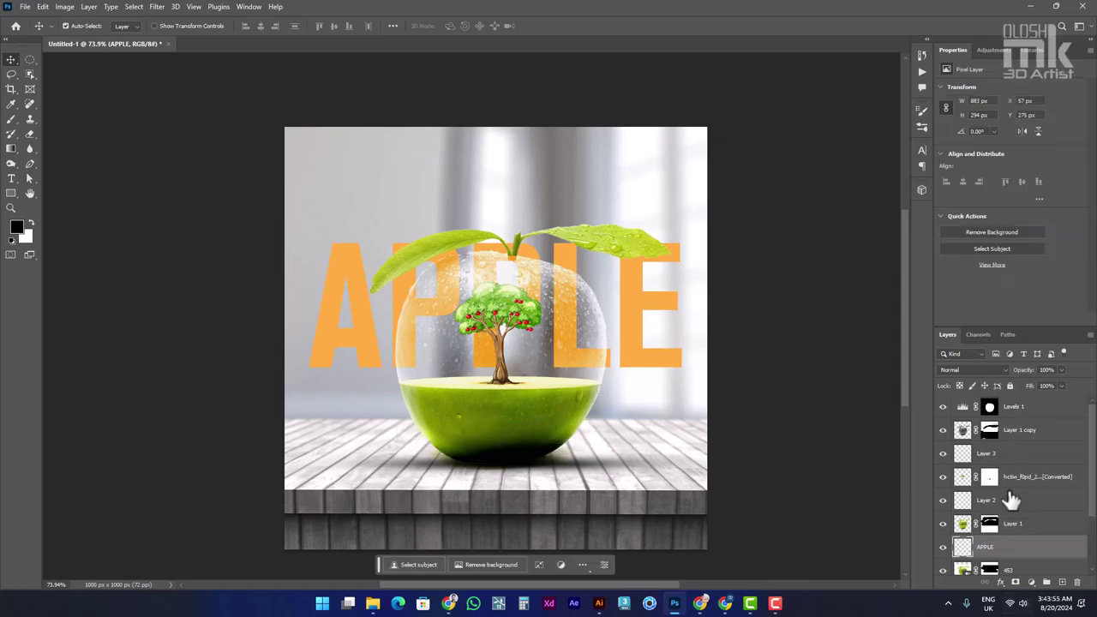
pyautogui.keyDown('ctrl'); pyautogui.click(963, 548); pyautogui.keyUp('ctrl')
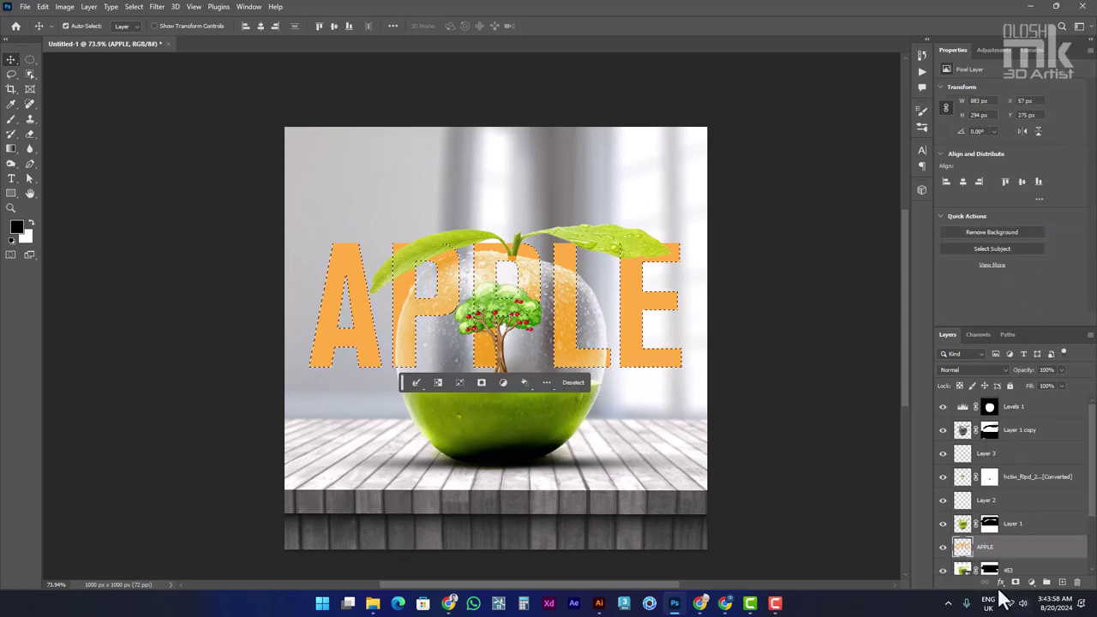
# - Fill all five letters A, P, P, L, E with white using the Paint Bucket, then deselect
pyautogui.click(31, 221)
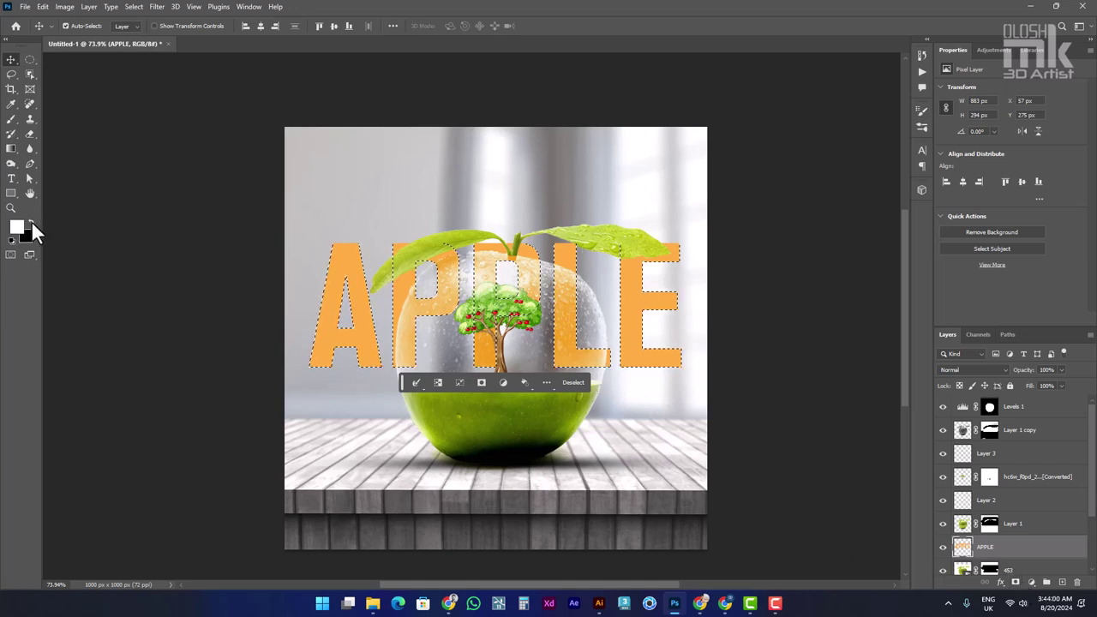
pyautogui.rightClick(15, 150)
pyautogui.click(42, 157)
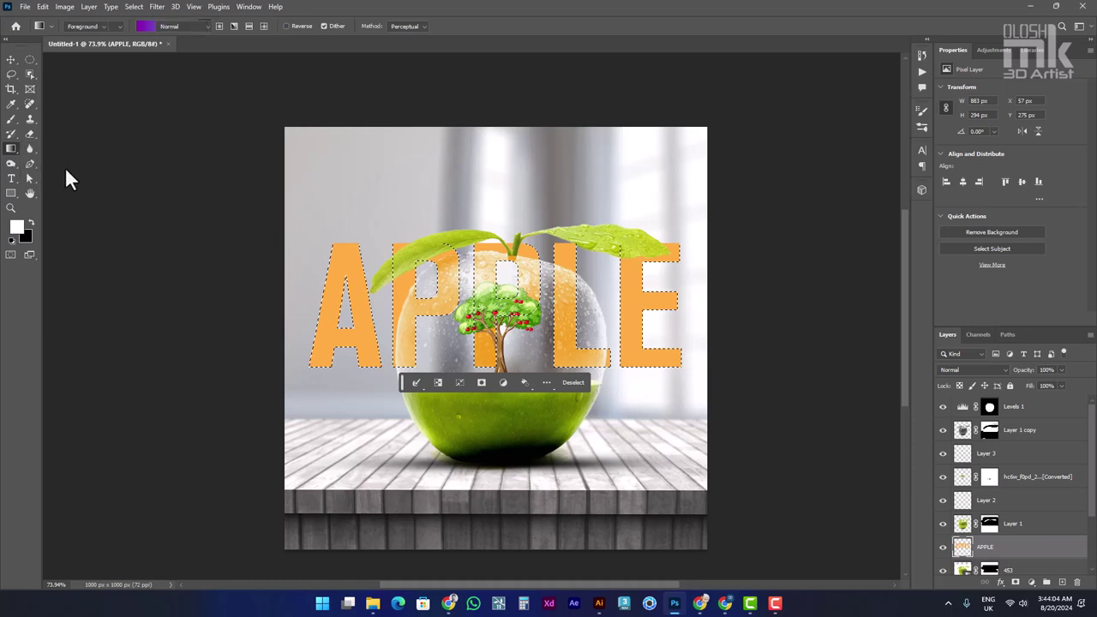
pyautogui.click(354, 279)
pyautogui.click(441, 266)
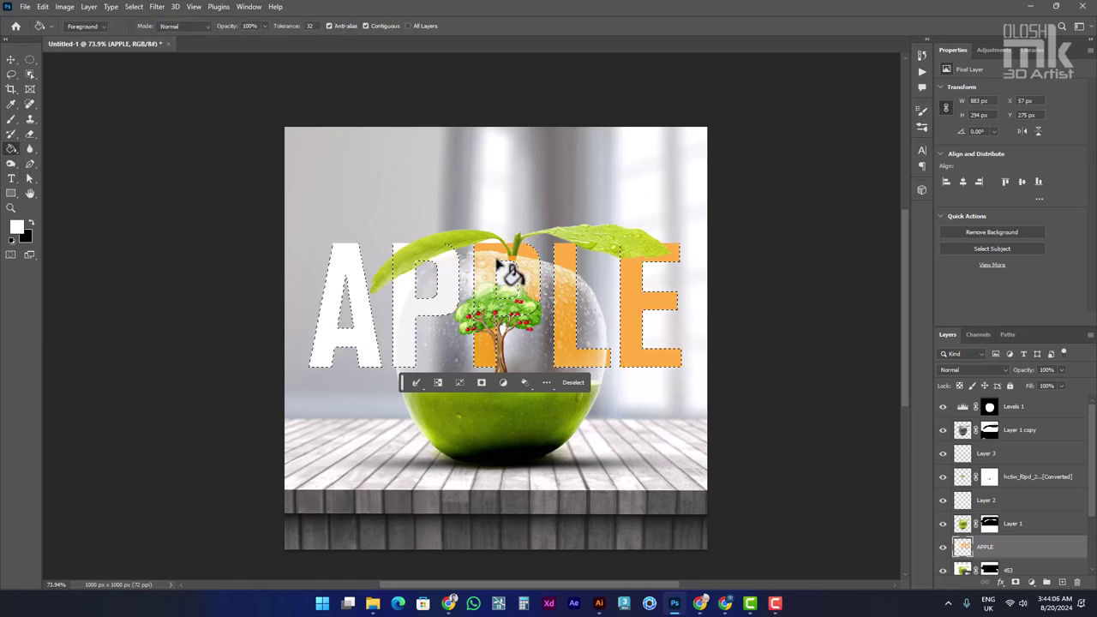
pyautogui.click(511, 269)
pyautogui.click(576, 272)
pyautogui.click(632, 289)
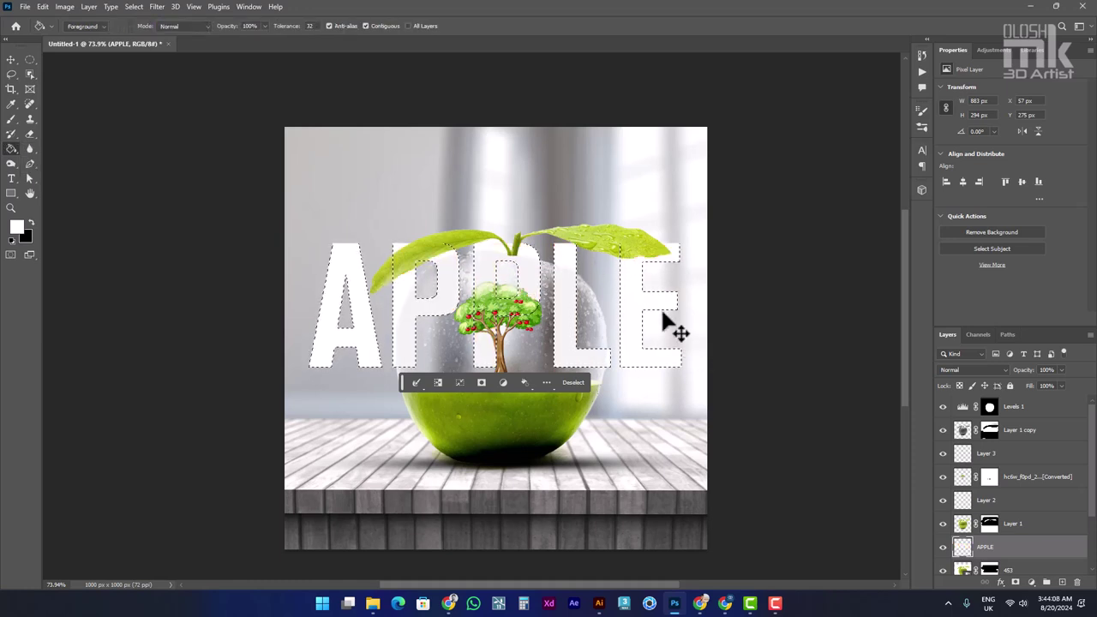
pyautogui.hotkey('ctrl', 'd')
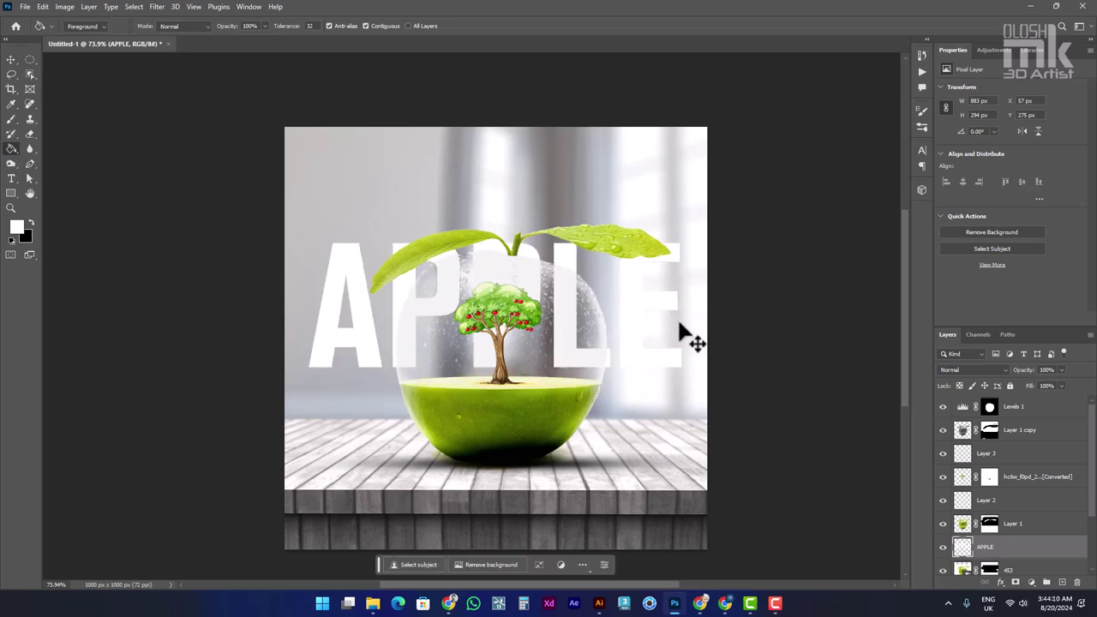
# - Undo the white Paint Bucket fills on the APPLE letters
pyautogui.hotkey('ctrl', 't')
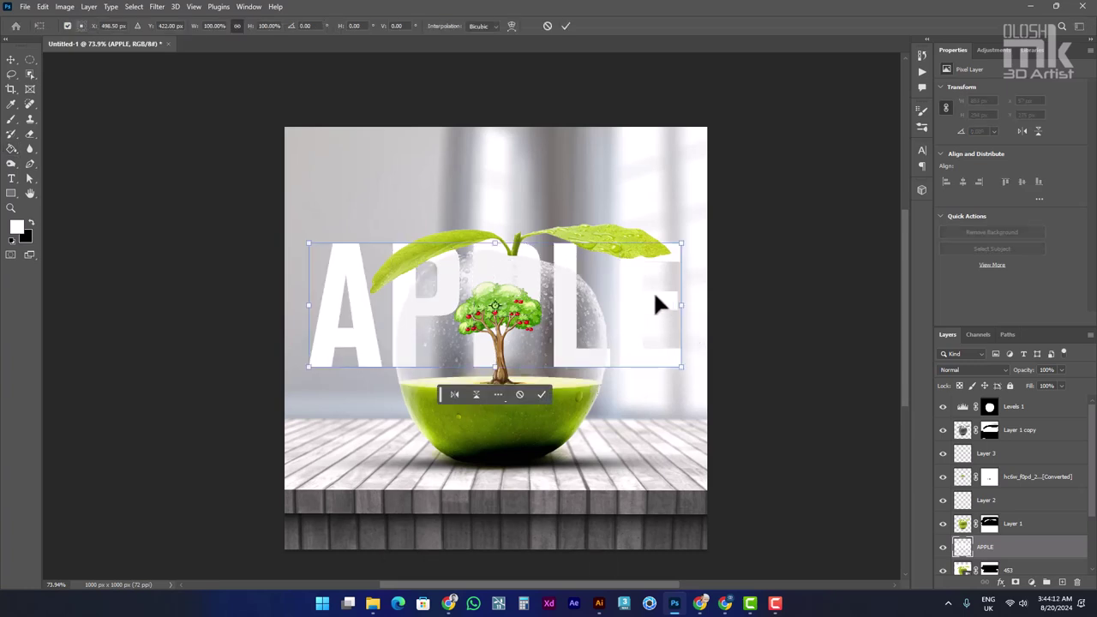
pyautogui.rightClick(653, 290)
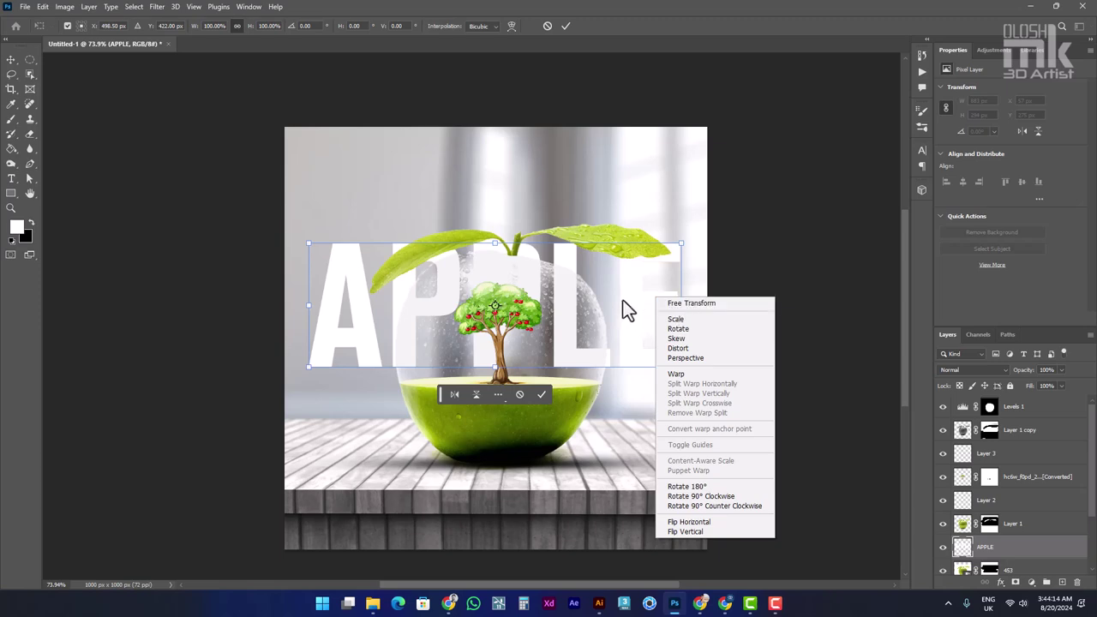
pyautogui.press('Escape')
pyautogui.scroll(5, 656, 299)
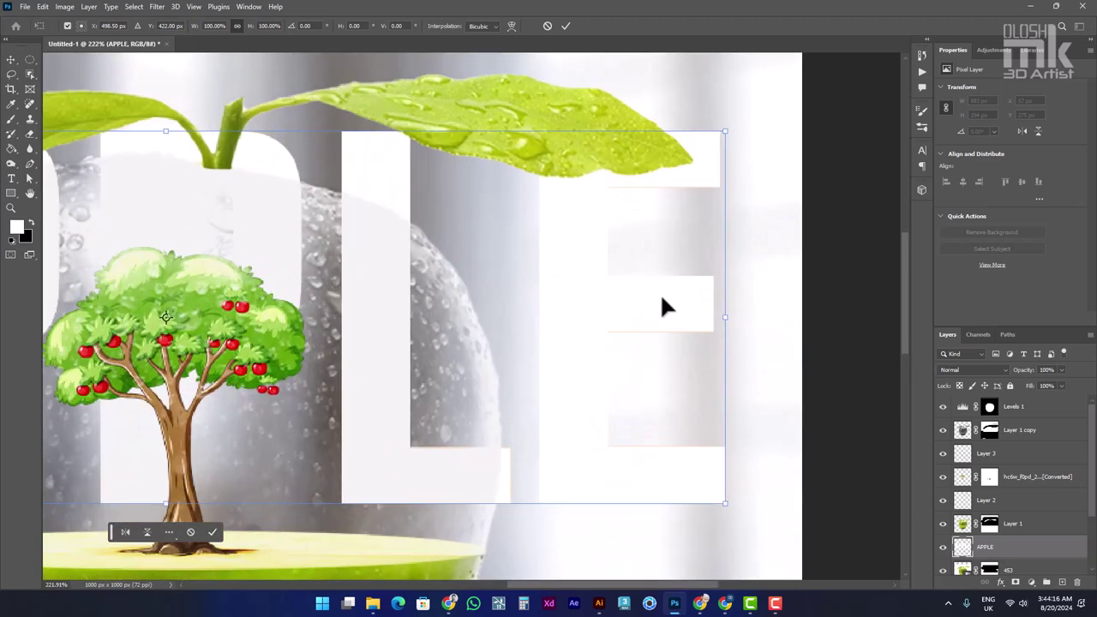
pyautogui.press('Return')
pyautogui.press('g')
pyautogui.click(673, 316)
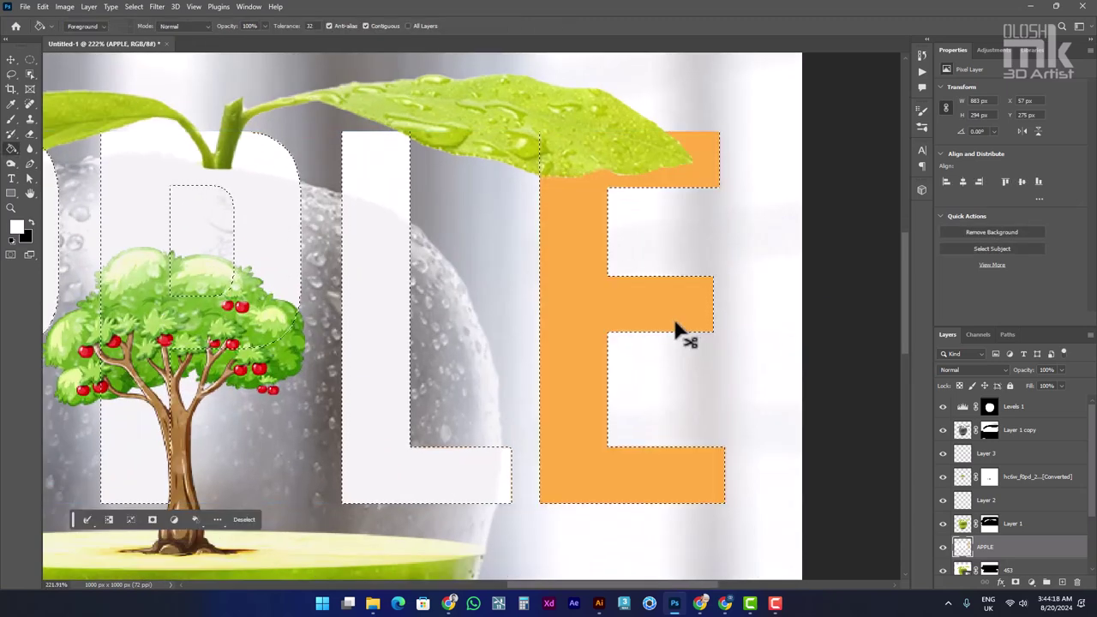
pyautogui.scroll(-3, 675, 334)
pyautogui.scroll(-2, 686, 311)
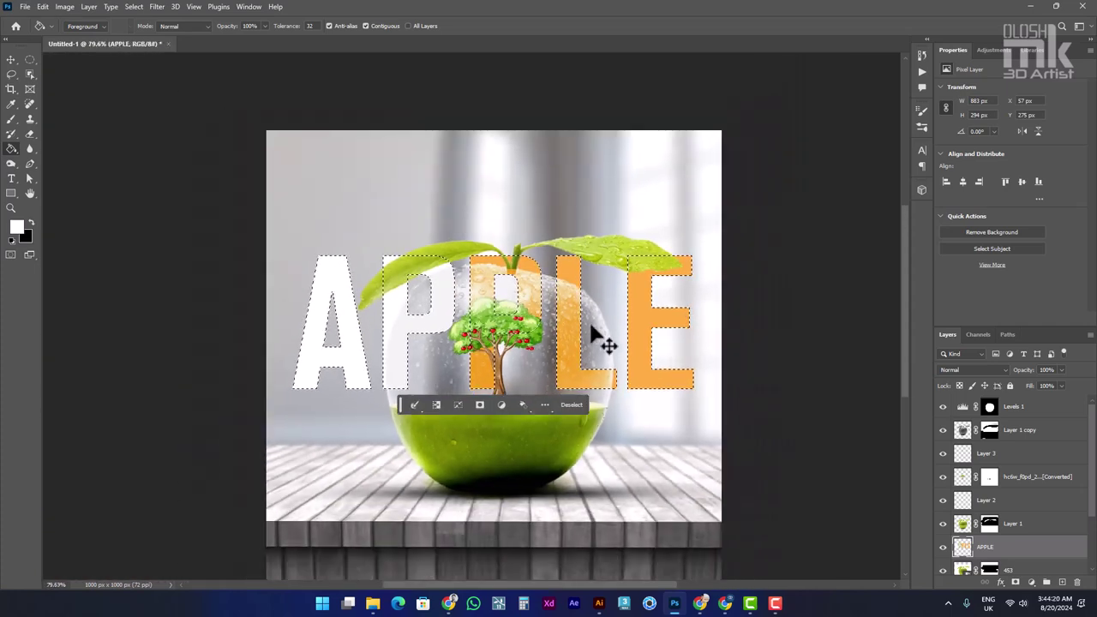
# - Paint the selected letters solid white with an enlarged brush, then deselect
pyautogui.click(11, 118)
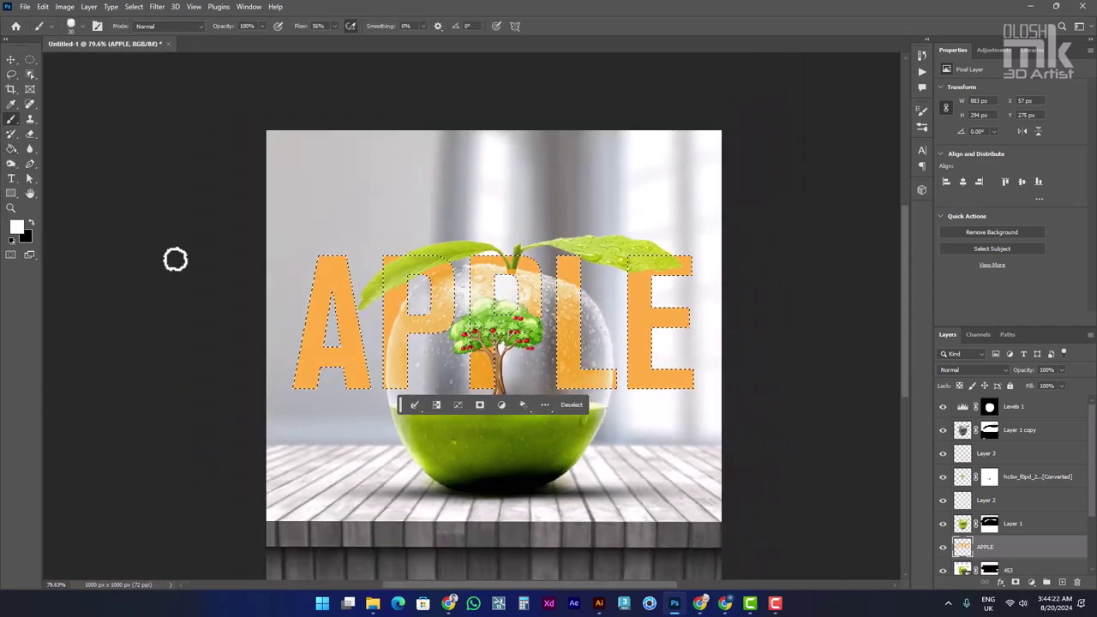
pyautogui.press(']')
pyautogui.press(']')
pyautogui.press(']')
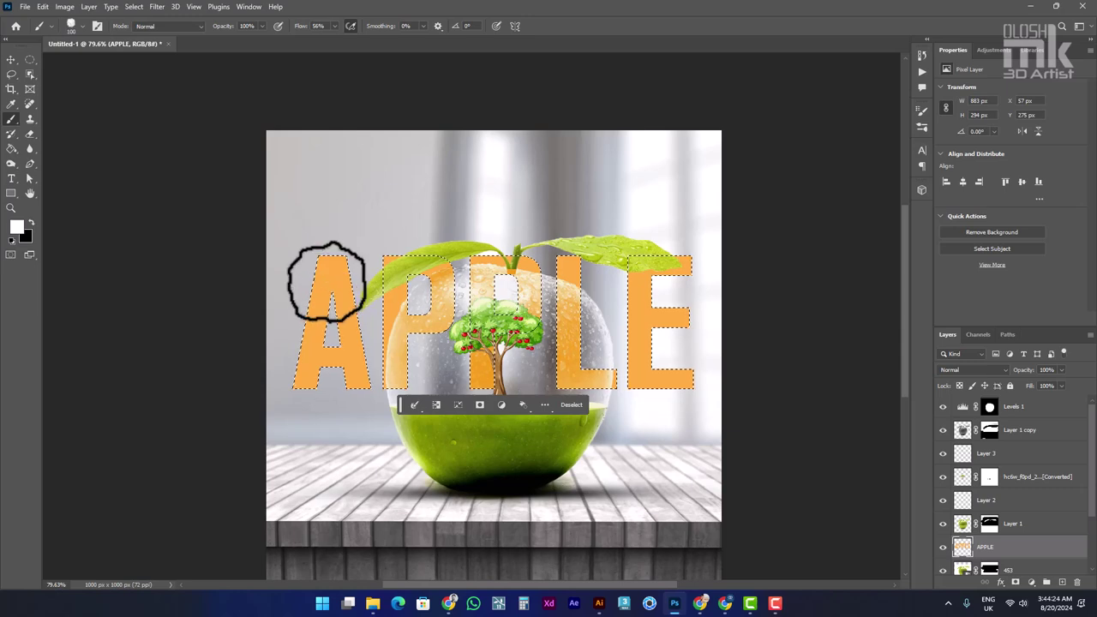
pyautogui.press(']')
pyautogui.press(']')
pyautogui.press(']')
pyautogui.click(356, 347)
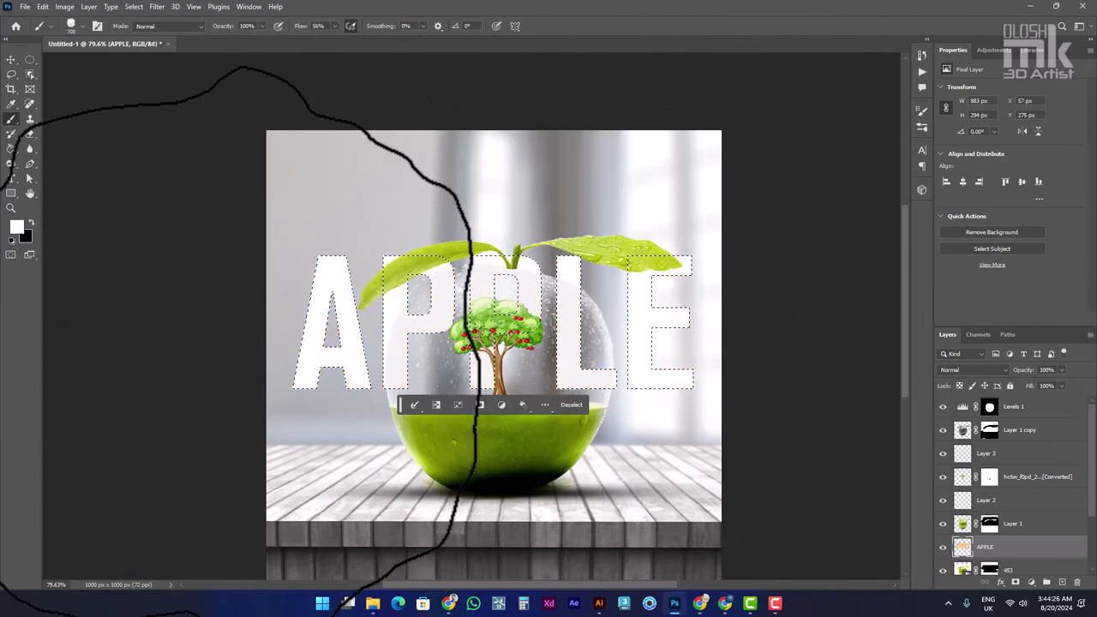
pyautogui.hotkey('ctrl', 'd')
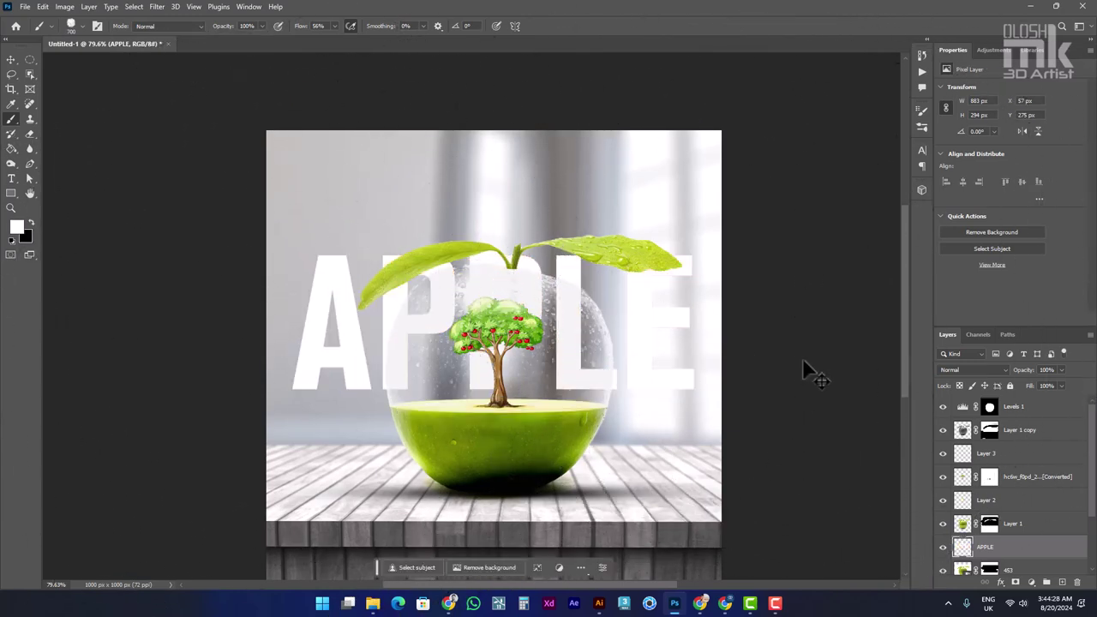
pyautogui.hotkey('ctrl', 't')
# - Skew the APPLE text so its right side rises diagonally
pyautogui.rightClick(652, 323)
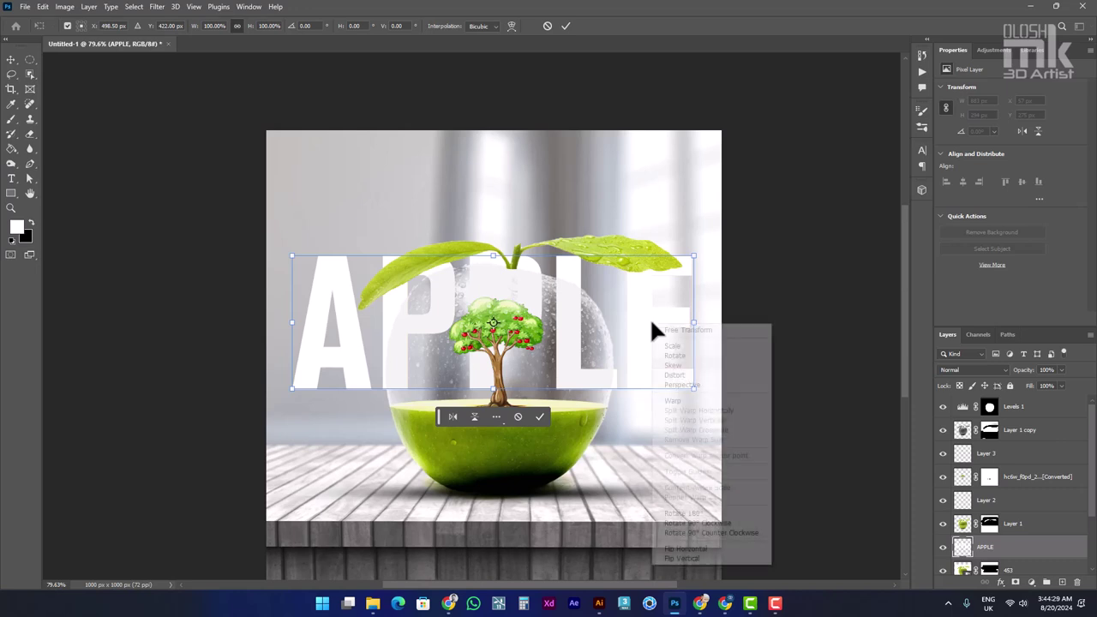
pyautogui.click(673, 366)
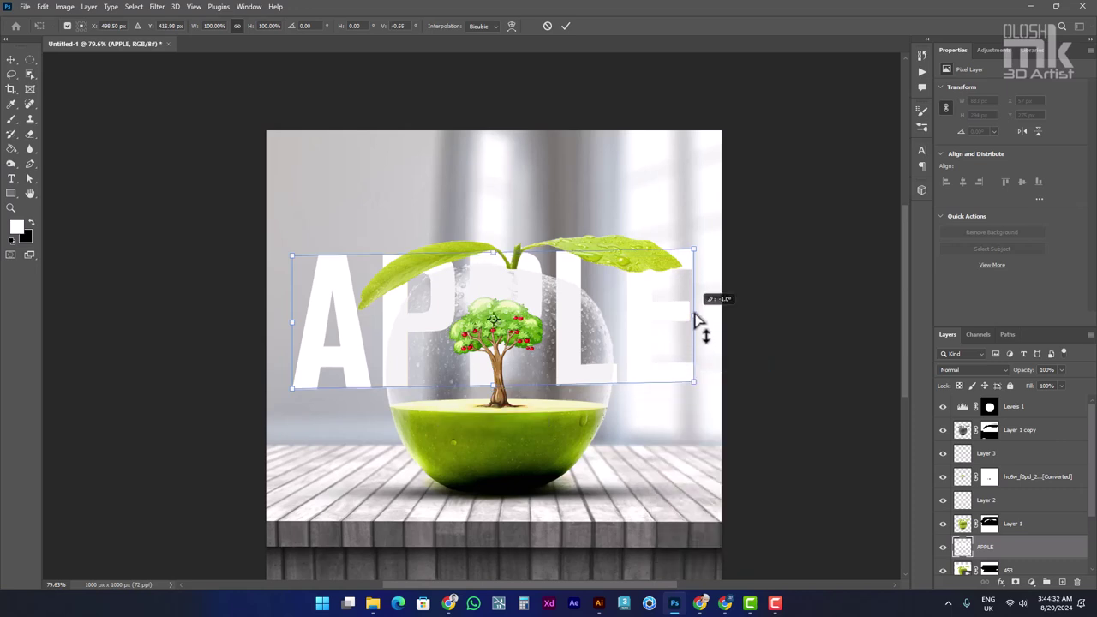
pyautogui.moveTo(694, 322)
pyautogui.mouseDown()
pyautogui.moveTo(691, 246)
pyautogui.moveTo(689, 287)
pyautogui.mouseUp()
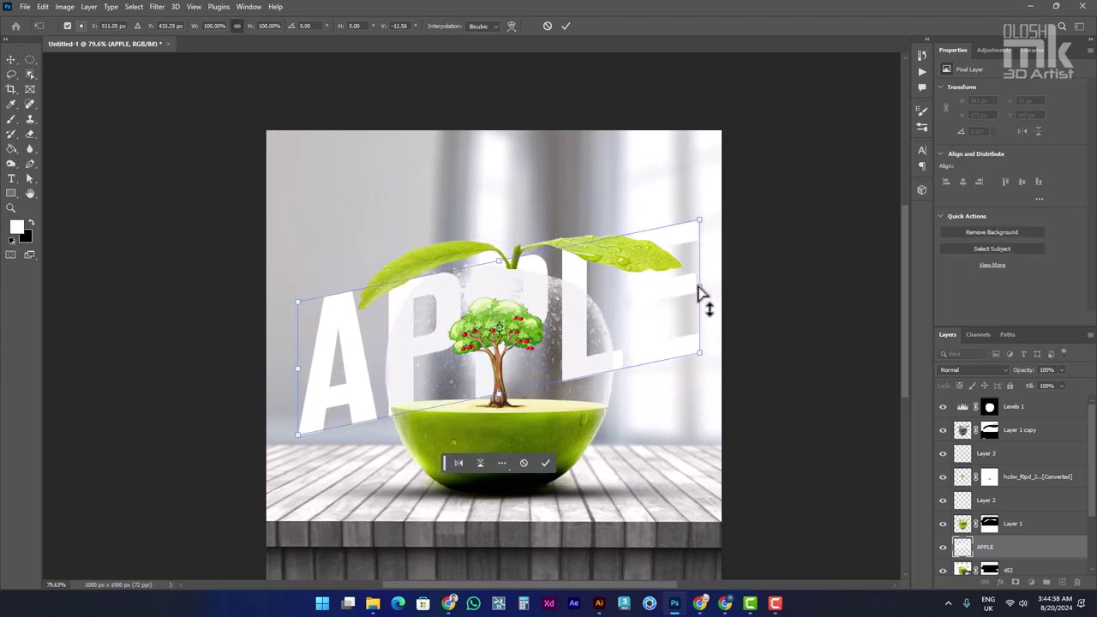
pyautogui.moveTo(700, 295); pyautogui.dragTo(700, 276)
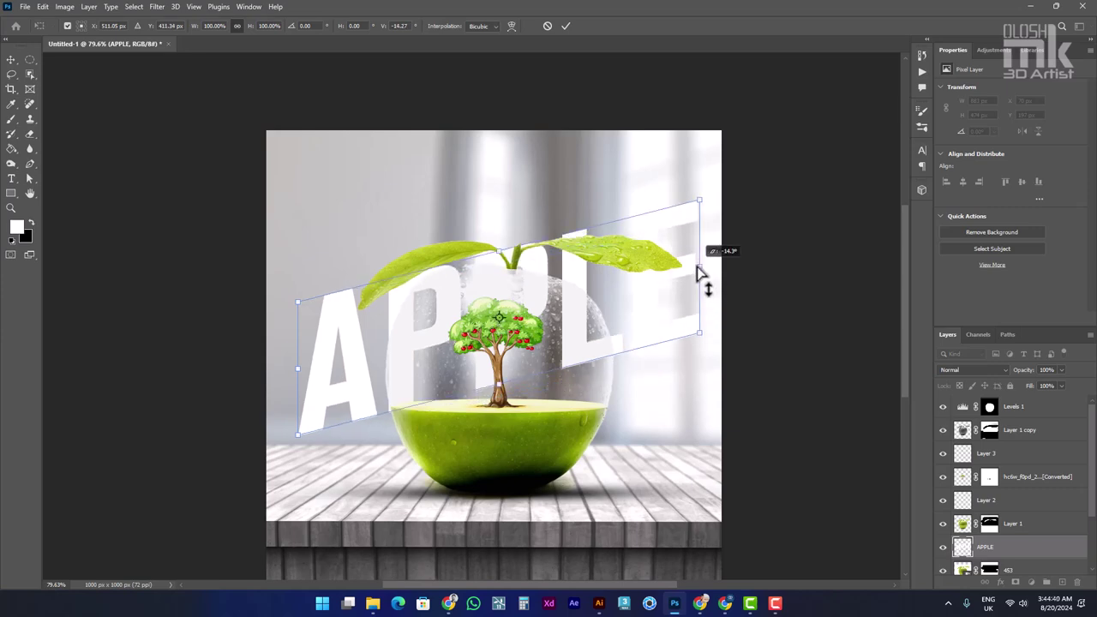
# - Stretch the skewed APPLE text taller, to about 883 × 615 px, and apply the transform
pyautogui.rightClick(572, 313)
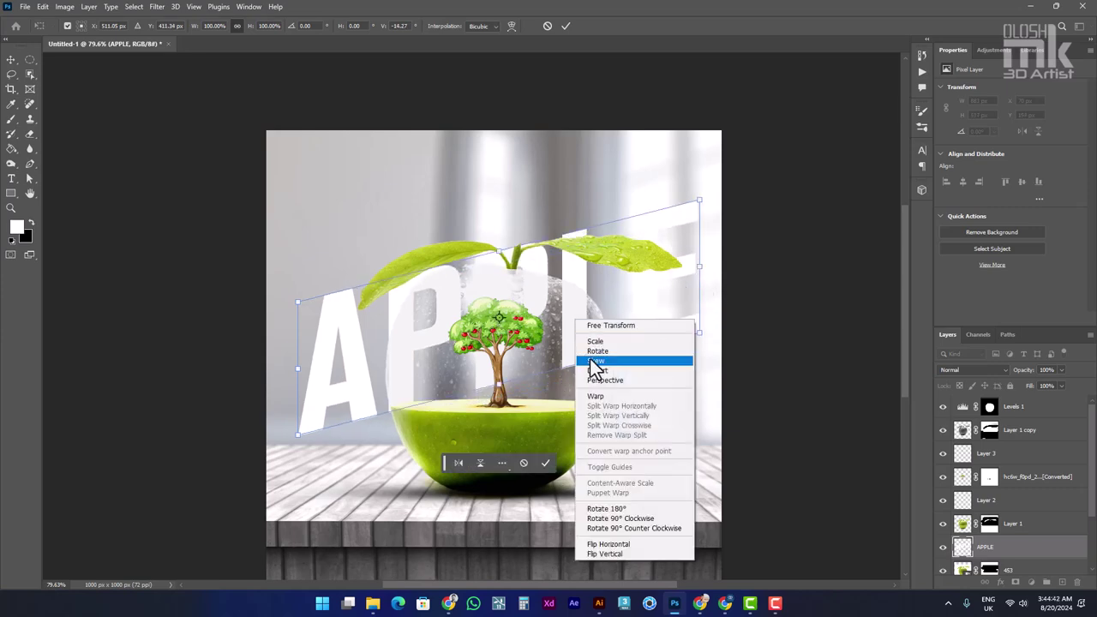
pyautogui.click(600, 341)
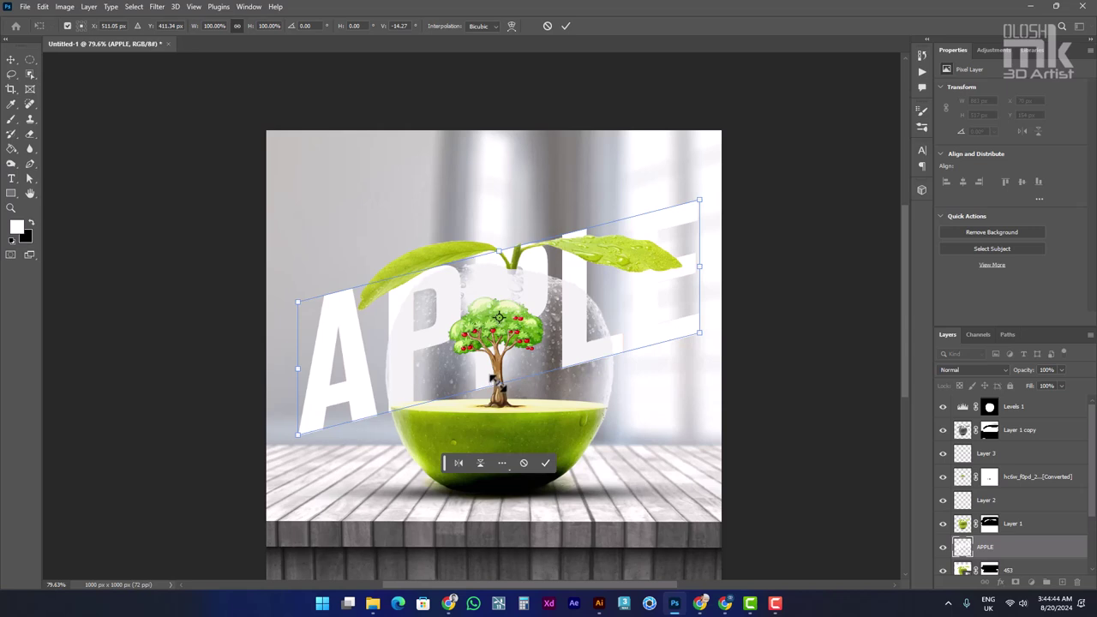
pyautogui.moveTo(503, 388); pyautogui.dragTo(502, 418)
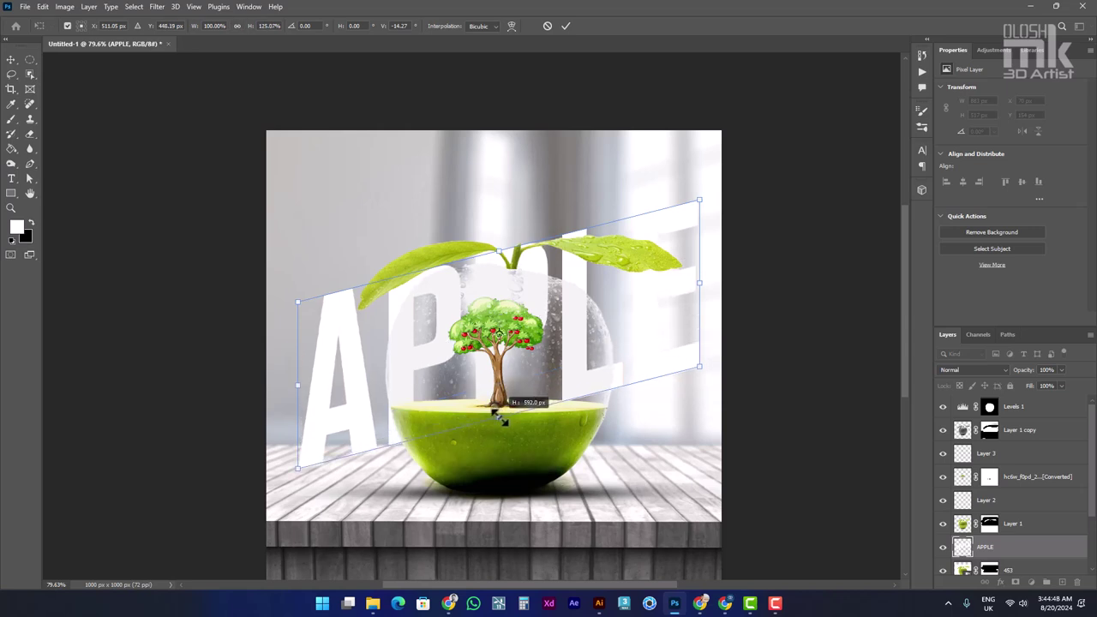
pyautogui.moveTo(500, 416); pyautogui.dragTo(499, 416)
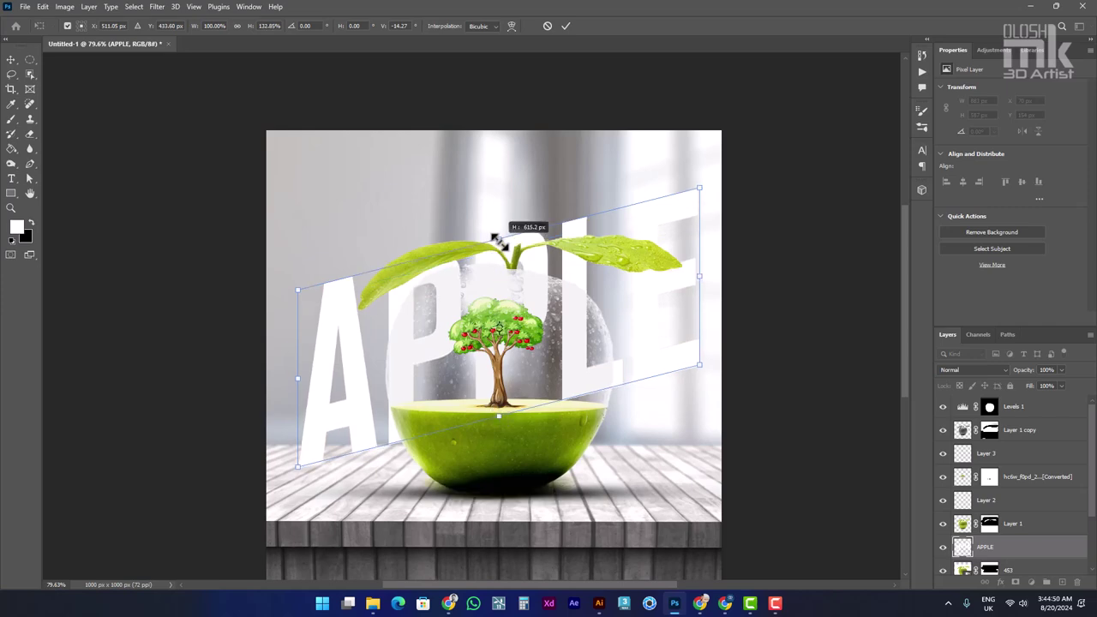
pyautogui.press('Return')
pyautogui.press('b')
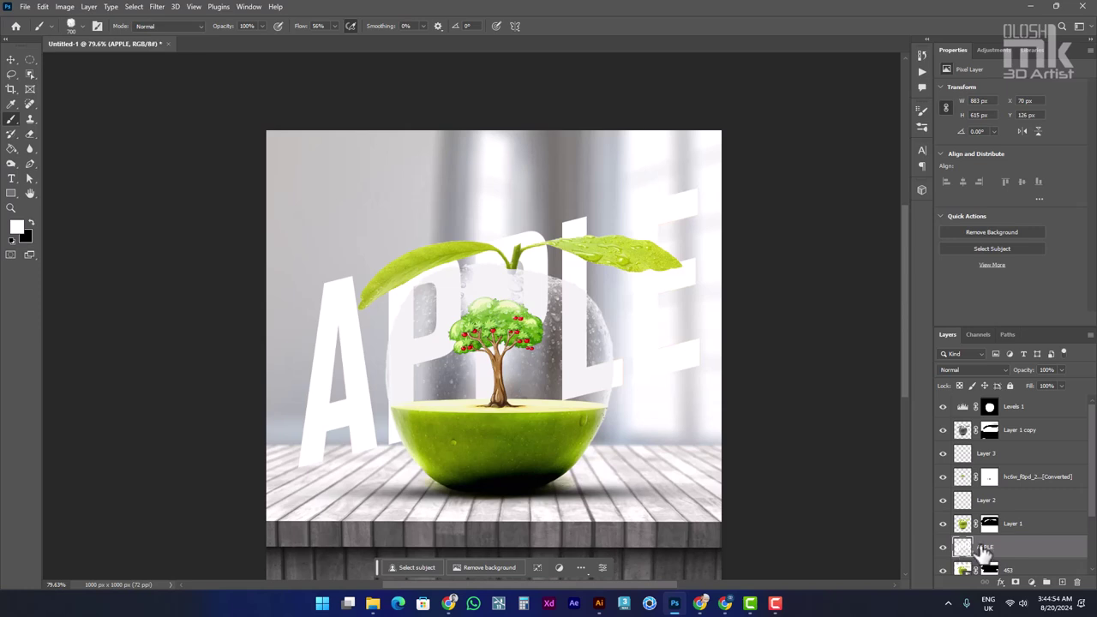
# - Add a Drop Shadow layer style to the APPLE layer
pyautogui.rightClick(964, 549)
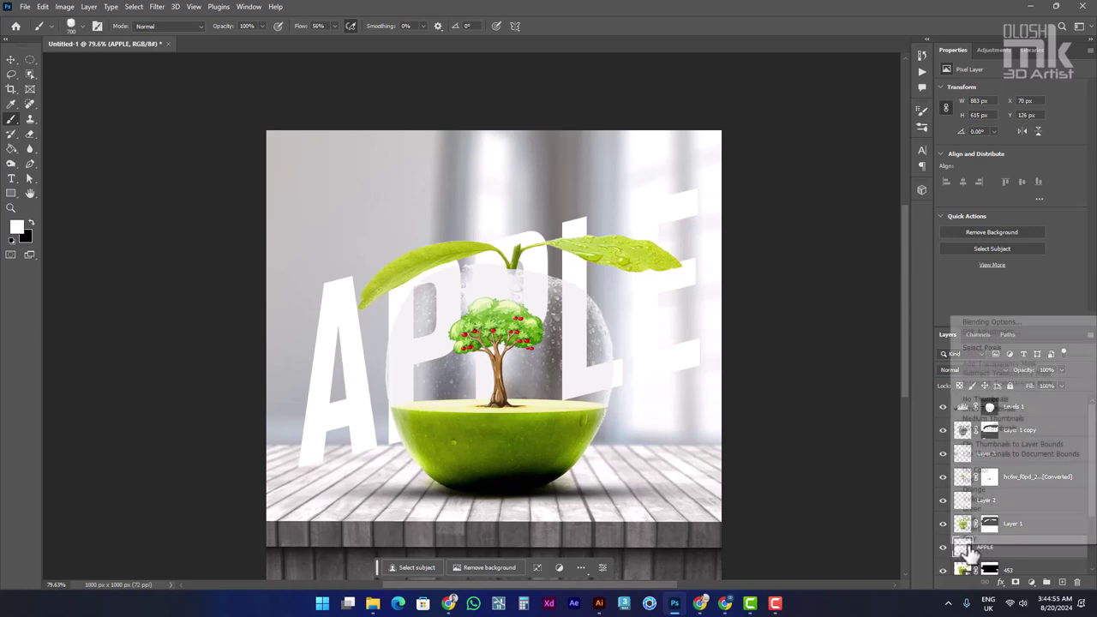
pyautogui.click(990, 324)
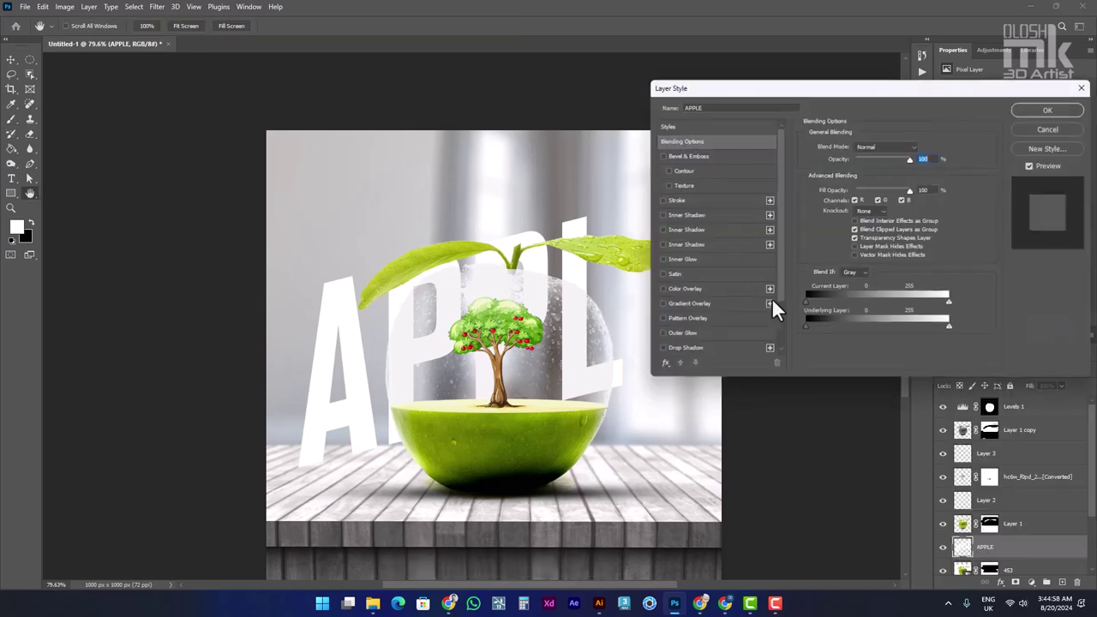
pyautogui.click(1051, 130)
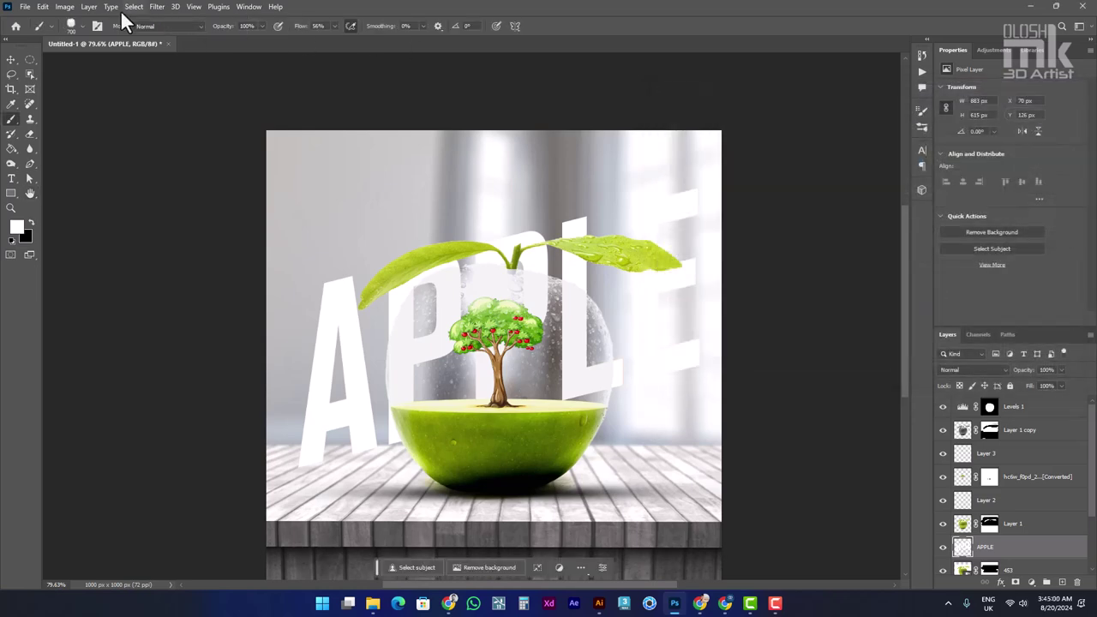
pyautogui.click(112, 7)
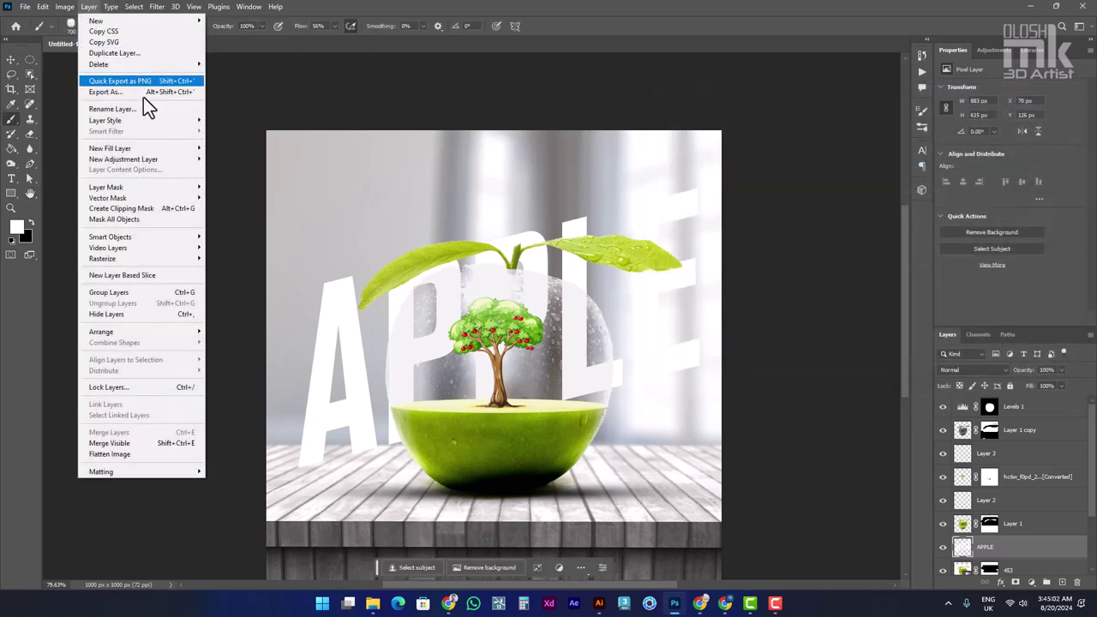
pyautogui.moveTo(106, 120)
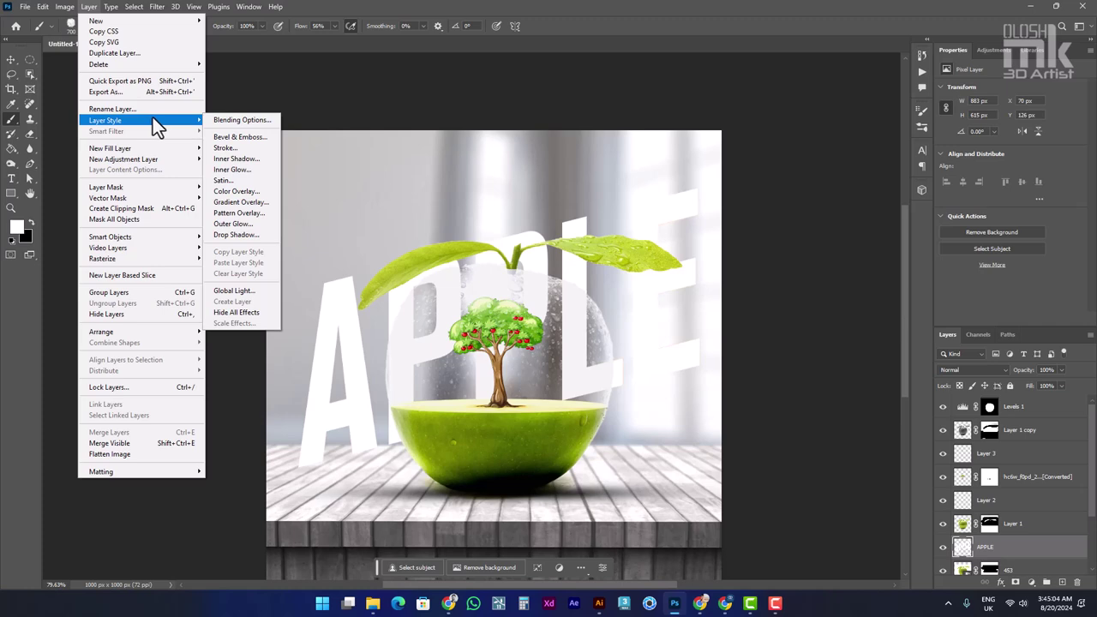
pyautogui.click(219, 120)
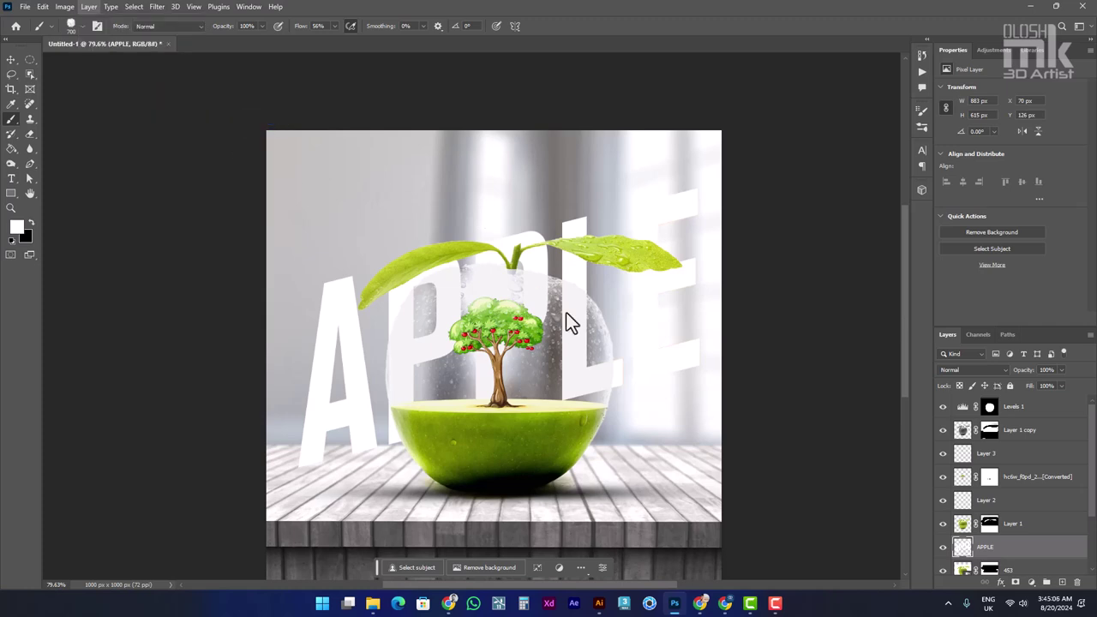
pyautogui.click(684, 349)
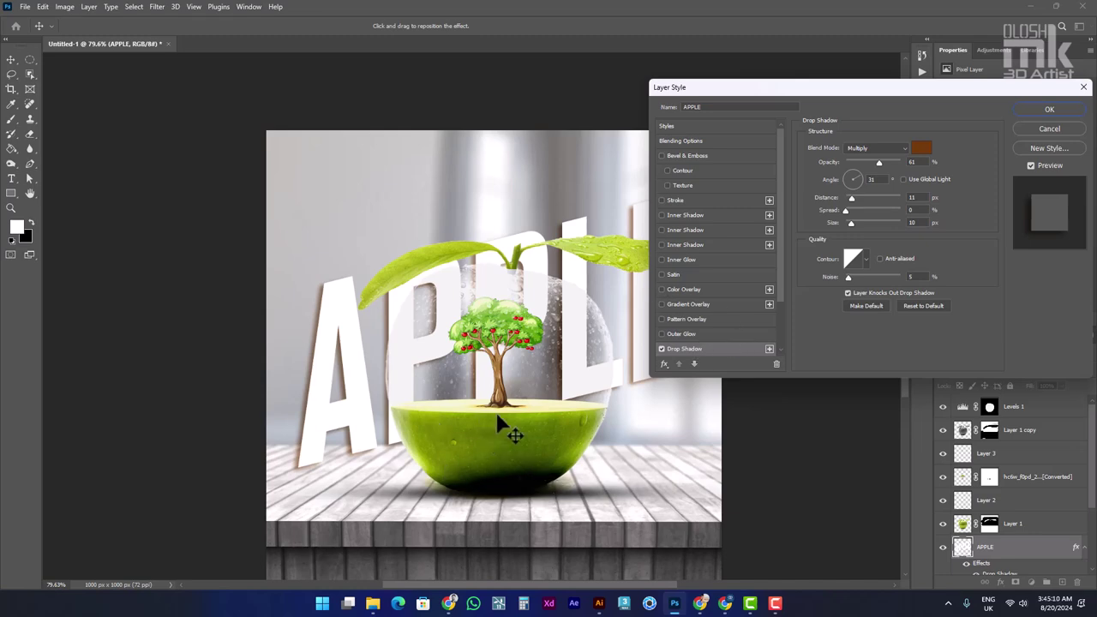
# - Make the shadow grey with 55% opacity, 1 px distance and 18% spread, and apply it
pyautogui.click(921, 149)
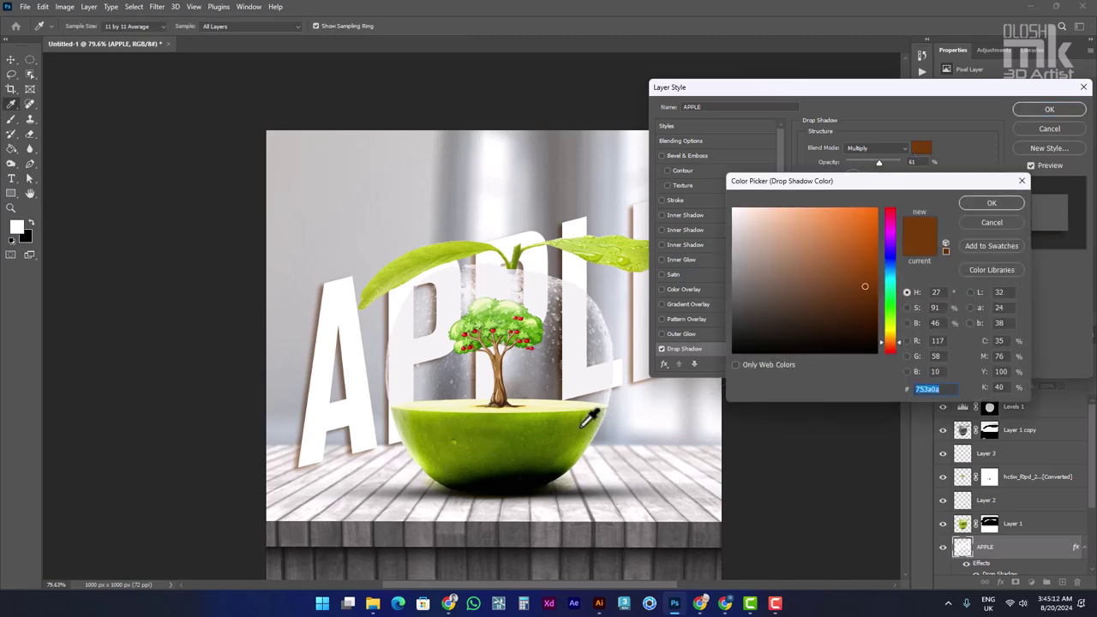
pyautogui.moveTo(590, 419); pyautogui.dragTo(553, 441)
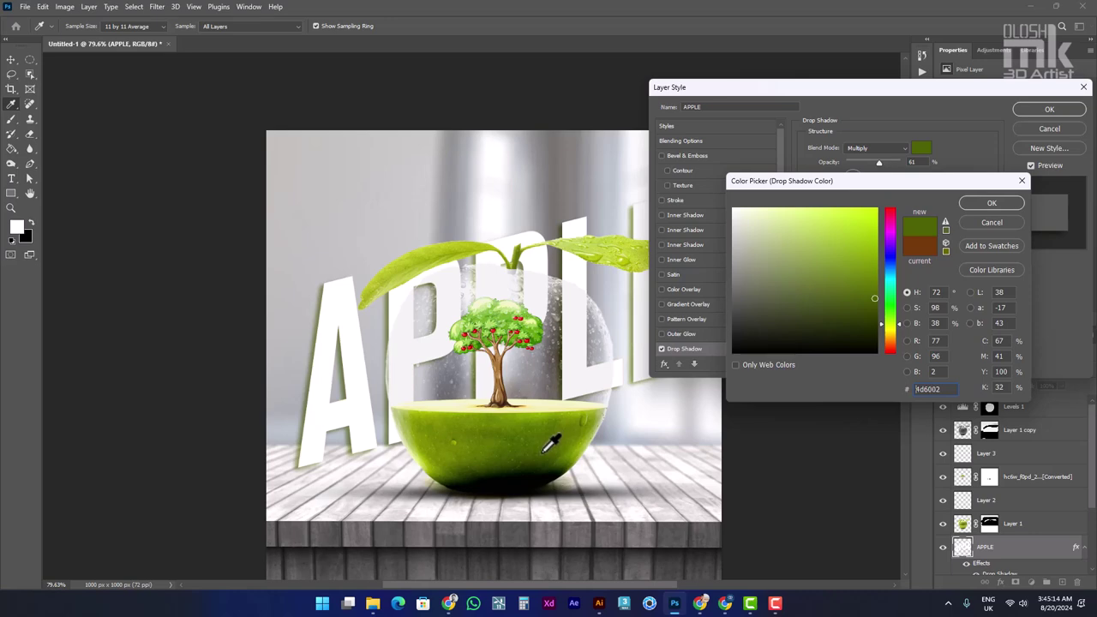
pyautogui.moveTo(847, 302); pyautogui.dragTo(733, 302)
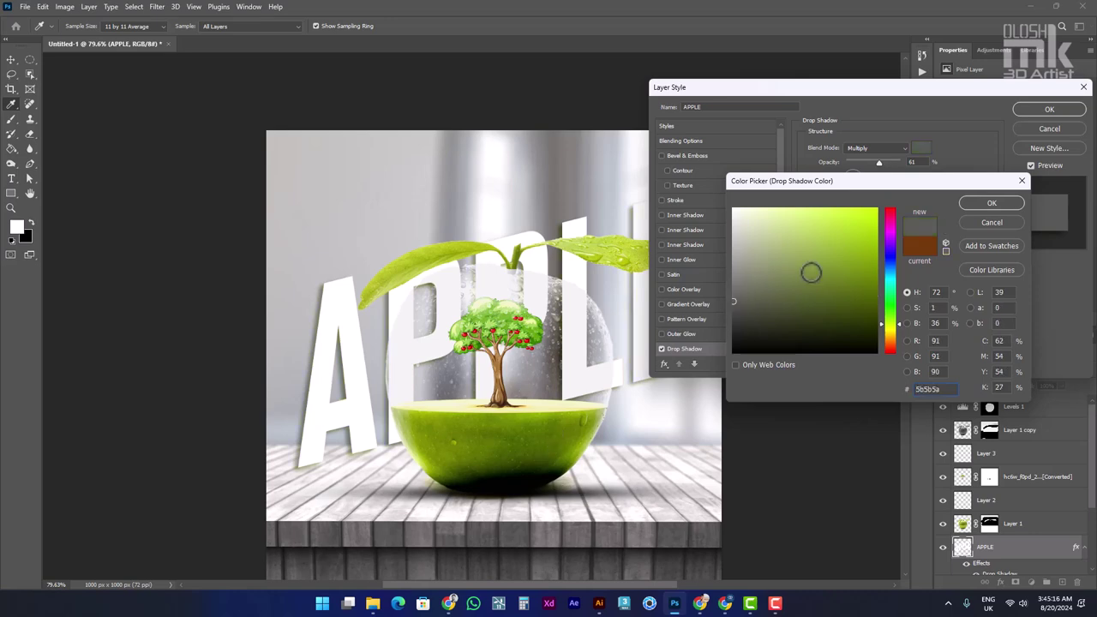
pyautogui.click(991, 203)
pyautogui.moveTo(885, 158)
pyautogui.mouseDown()
pyautogui.moveTo(900, 158)
pyautogui.moveTo(857, 158)
pyautogui.moveTo(876, 158)
pyautogui.mouseUp()
pyautogui.moveTo(853, 197)
pyautogui.mouseDown()
pyautogui.moveTo(846, 190)
pyautogui.moveTo(858, 223)
pyautogui.moveTo(841, 217)
pyautogui.moveTo(850, 220)
pyautogui.mouseUp()
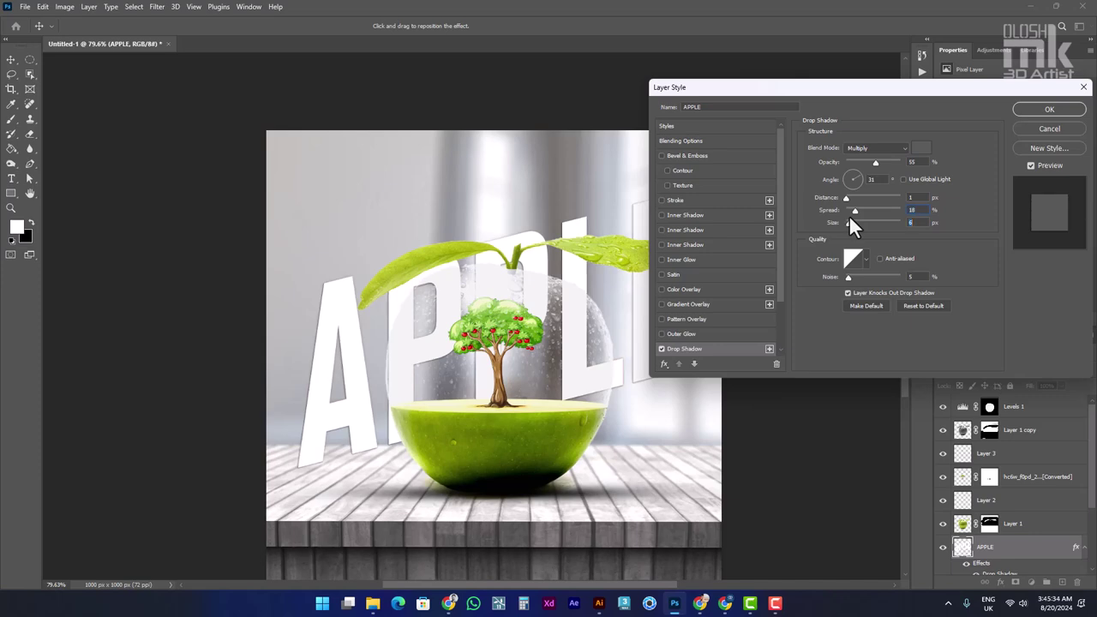
pyautogui.click(1037, 109)
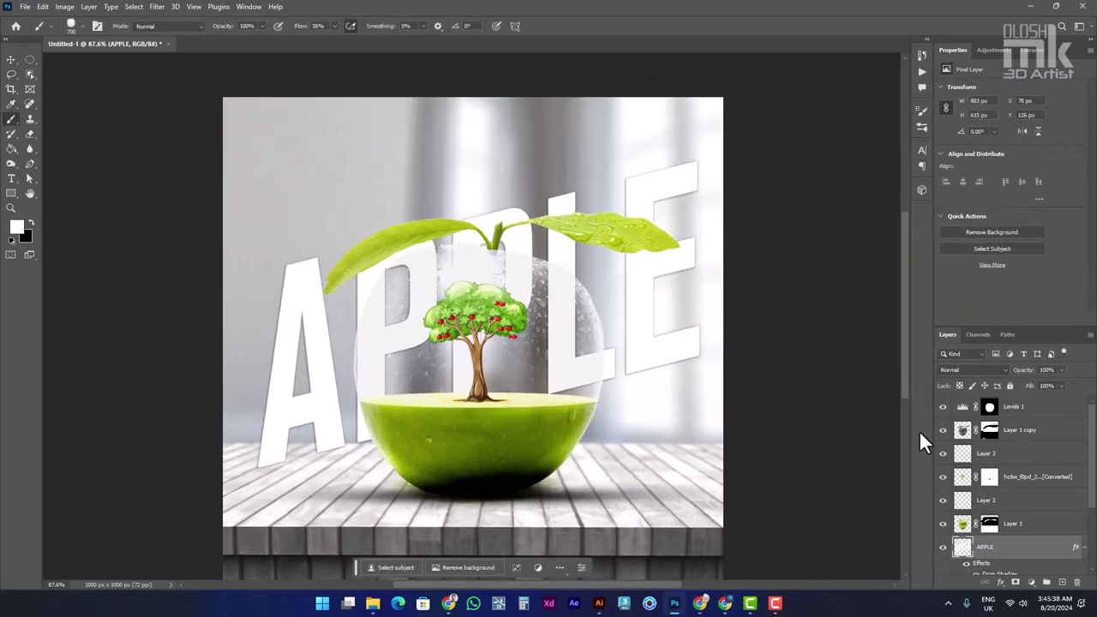
# - Stamp all visible layers into a new merged Layer 4 above Levels 1
pyautogui.click(1022, 413)
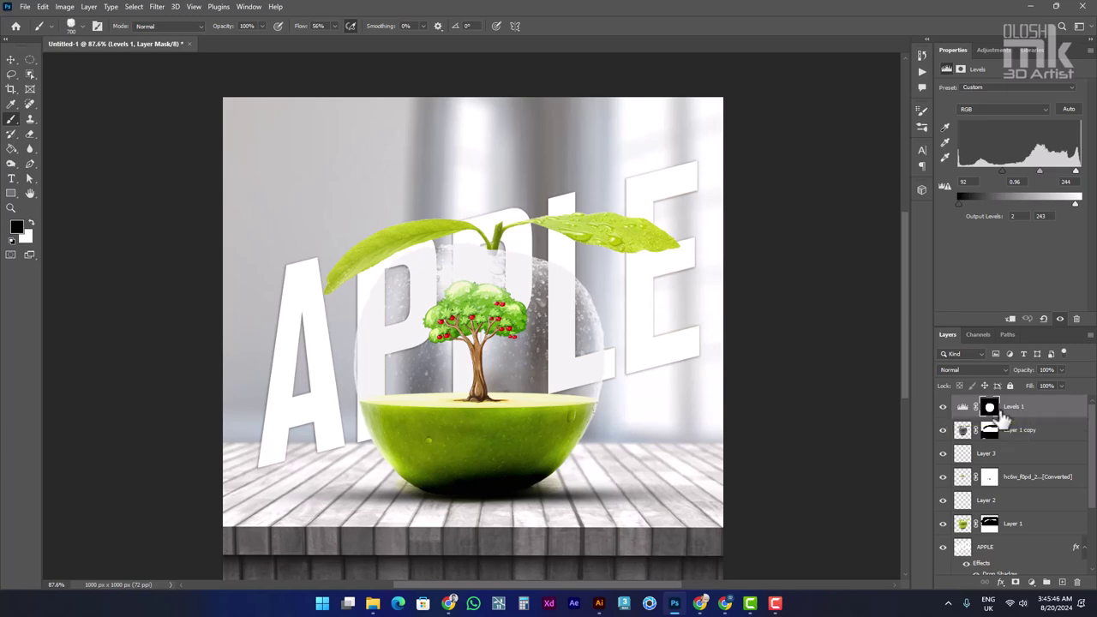
pyautogui.moveTo(999, 412)
pyautogui.mouseDown()
pyautogui.moveTo(987, 403)
pyautogui.moveTo(944, 417)
pyautogui.mouseUp()
pyautogui.hotkey('ctrl', 'shift', 'alt', 'e')
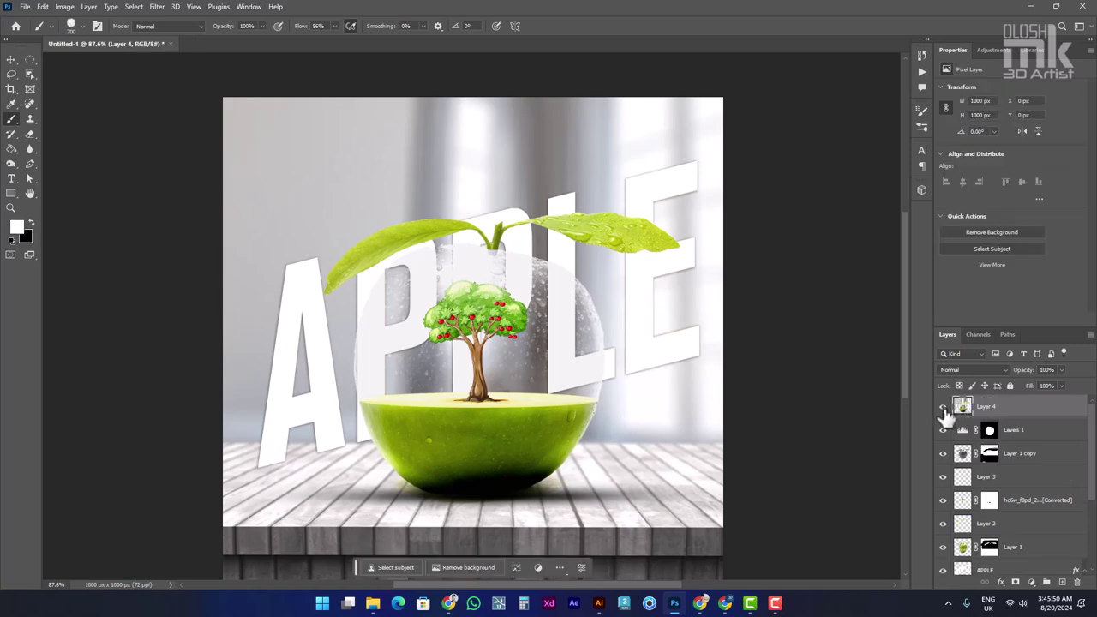
pyautogui.hotkey('ctrl', 'shift', 'd')
# - Open the Camera Raw Filter on Layer 4
pyautogui.click(11, 59)
pyautogui.scroll(-2, 410, 250)
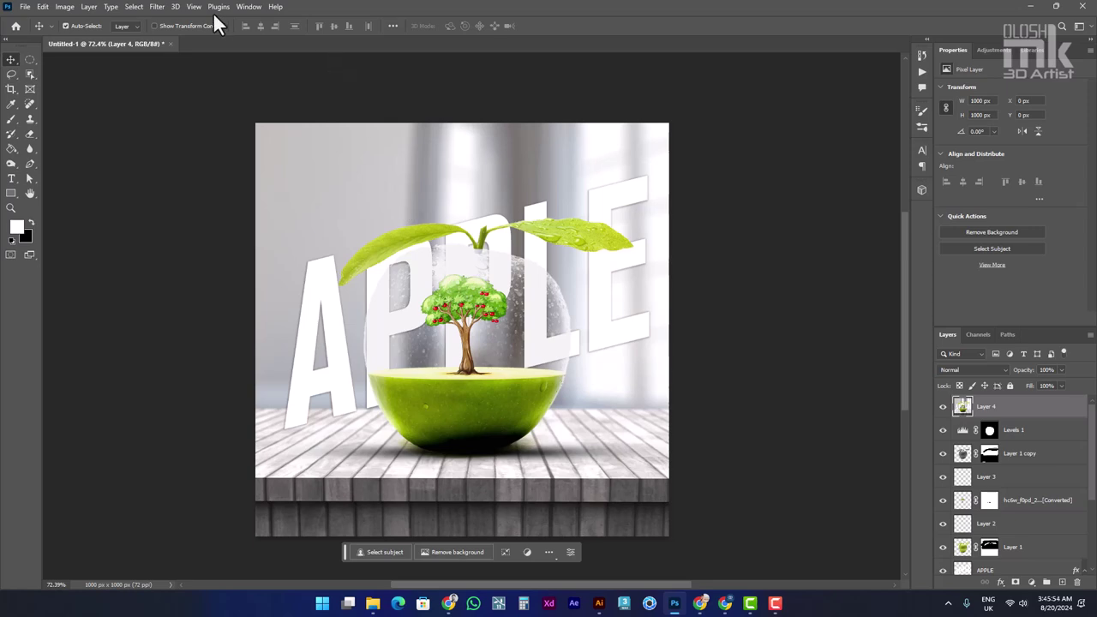
pyautogui.click(155, 6)
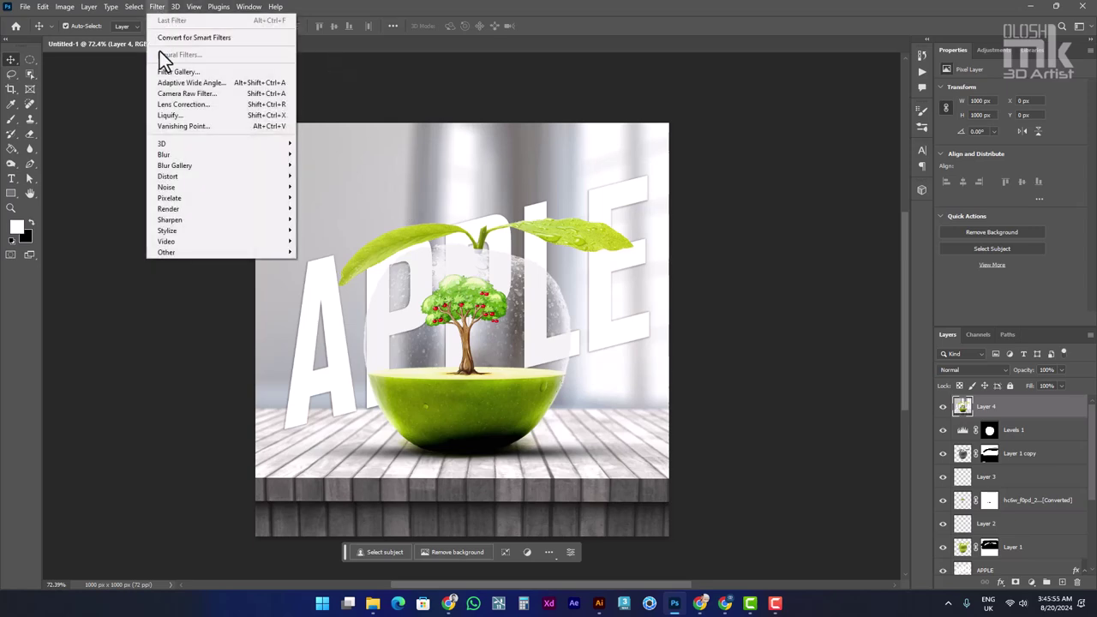
pyautogui.click(177, 95)
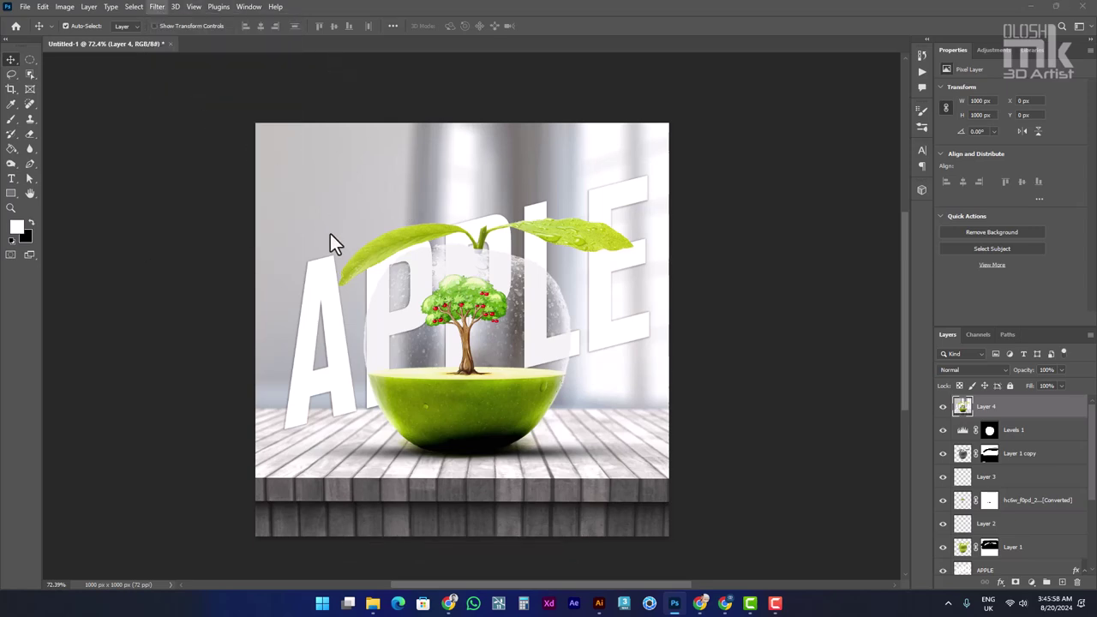
# - In Camera Raw, set exposure -0.05, contrast +16, shadows -13 and Temperature -9
pyautogui.click(853, 166)
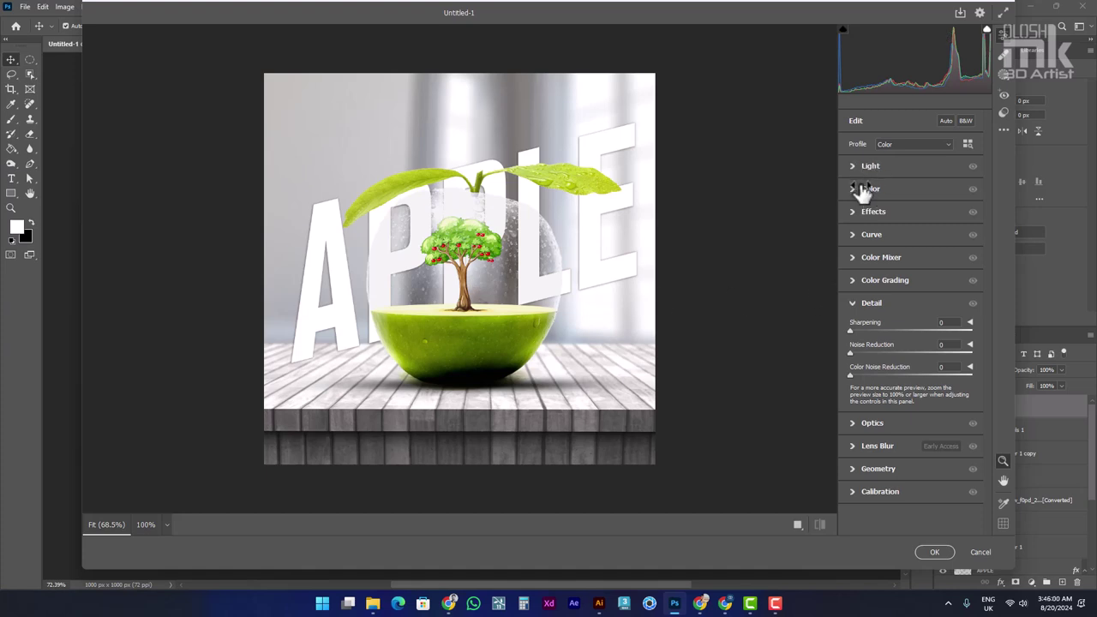
pyautogui.moveTo(913, 190)
pyautogui.mouseDown()
pyautogui.moveTo(920, 208)
pyautogui.moveTo(907, 224)
pyautogui.moveTo(919, 244)
pyautogui.moveTo(904, 244)
pyautogui.moveTo(904, 258)
pyautogui.moveTo(923, 259)
pyautogui.moveTo(909, 276)
pyautogui.mouseUp()
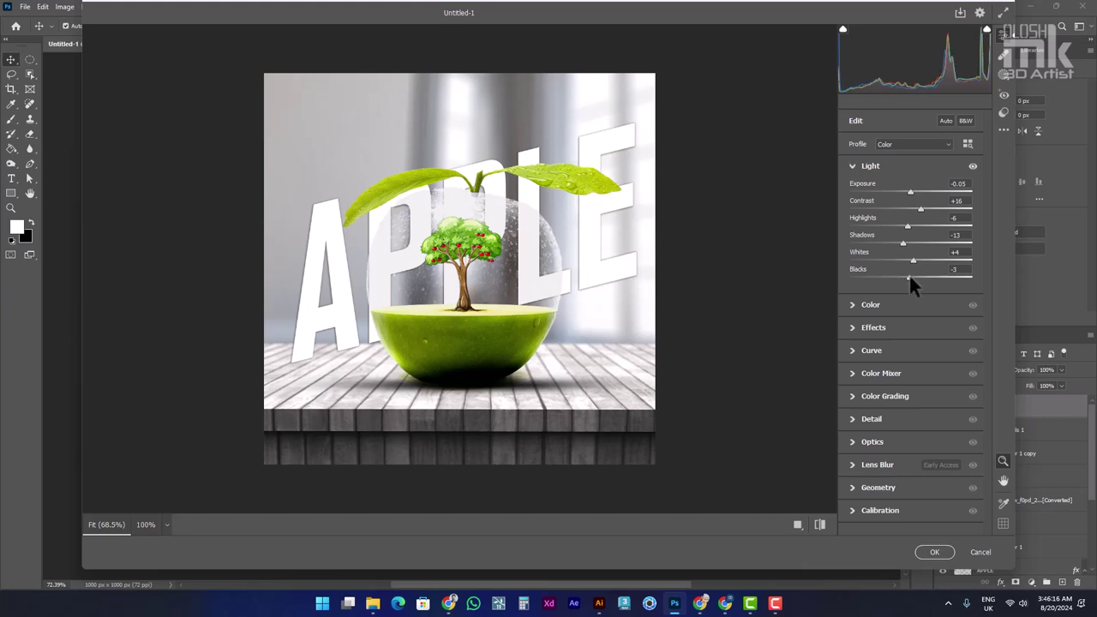
pyautogui.click(868, 305)
pyautogui.moveTo(910, 234); pyautogui.dragTo(905, 234)
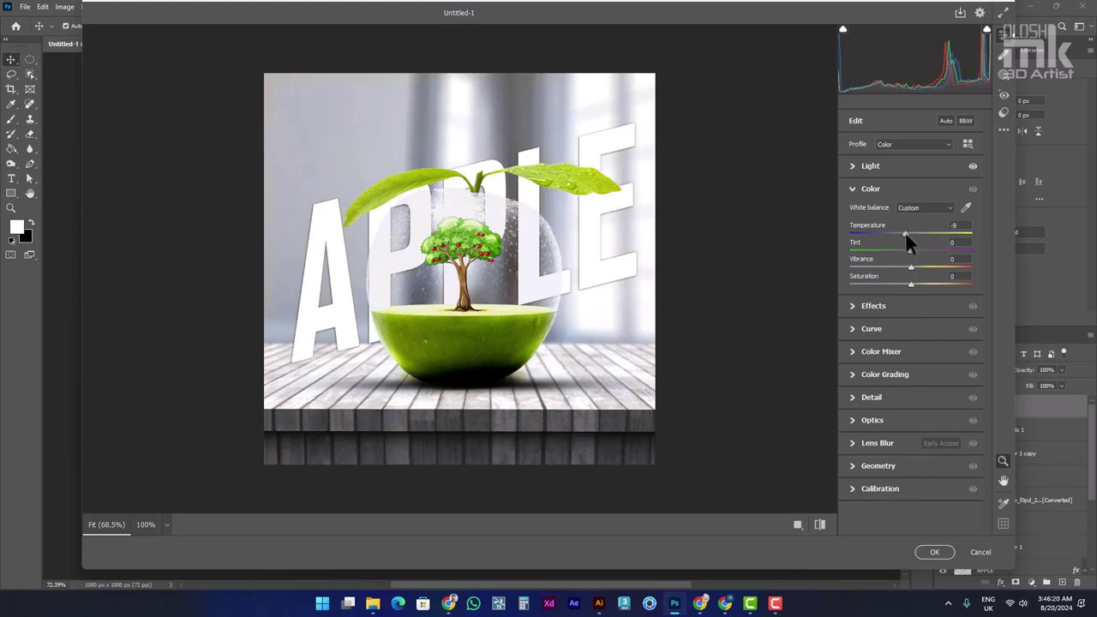
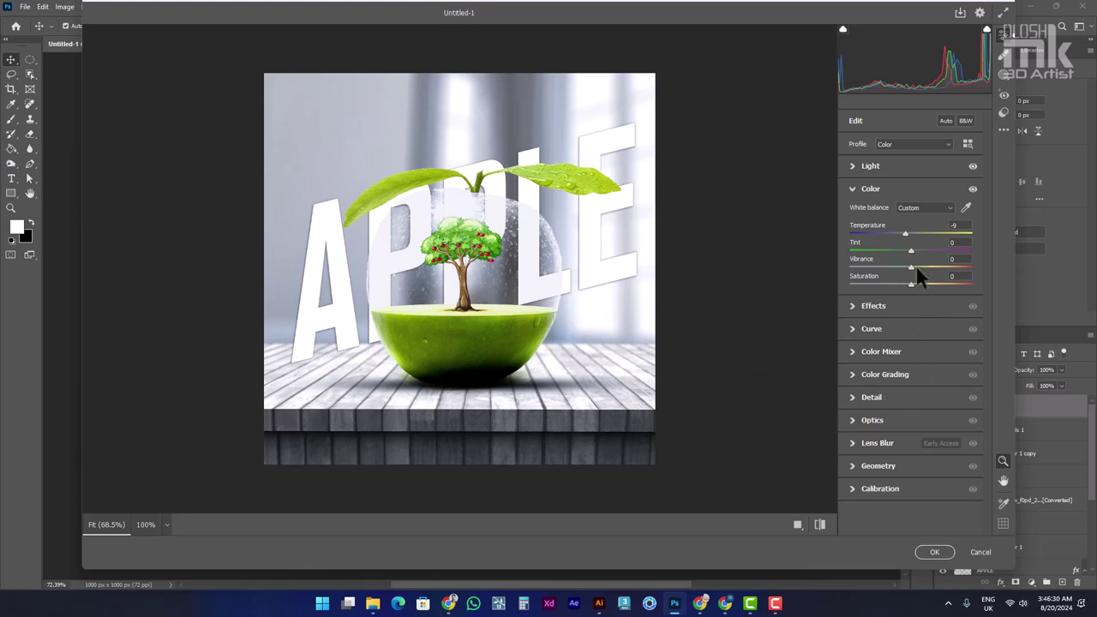
# - Raise Camera Raw Vibrance to +17, with Temperature at -13, for a cooler, more vivid composite
pyautogui.moveTo(912, 264)
pyautogui.mouseDown()
pyautogui.moveTo(922, 265)
pyautogui.moveTo(901, 234)
pyautogui.mouseUp()
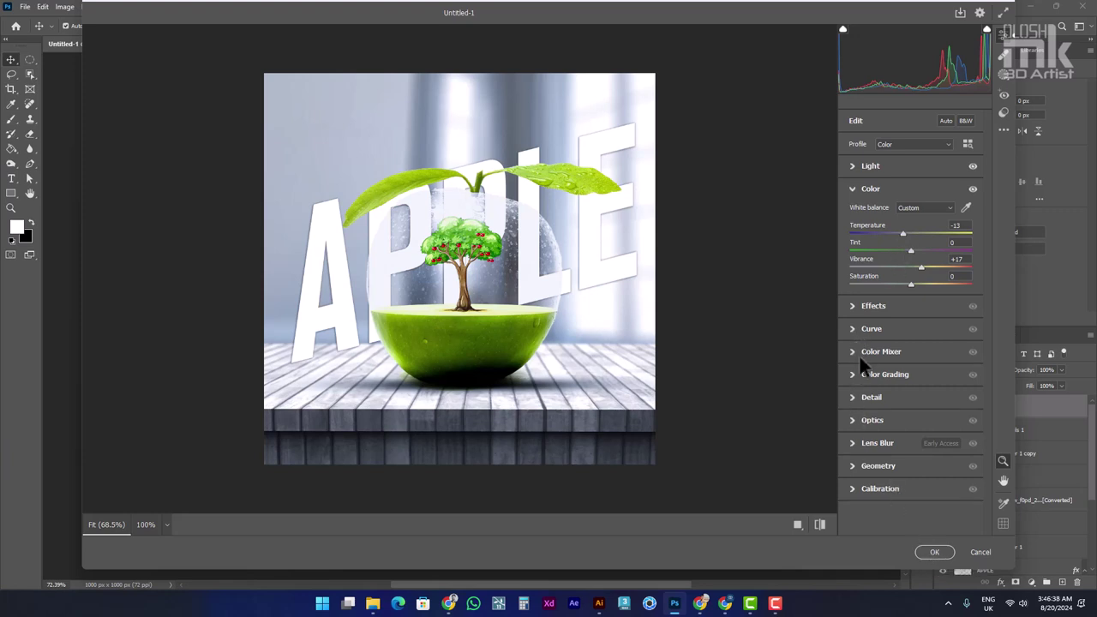
# - Set Camera Raw Detail to Sharpening 63 and Noise Reduction 7
pyautogui.click(852, 397)
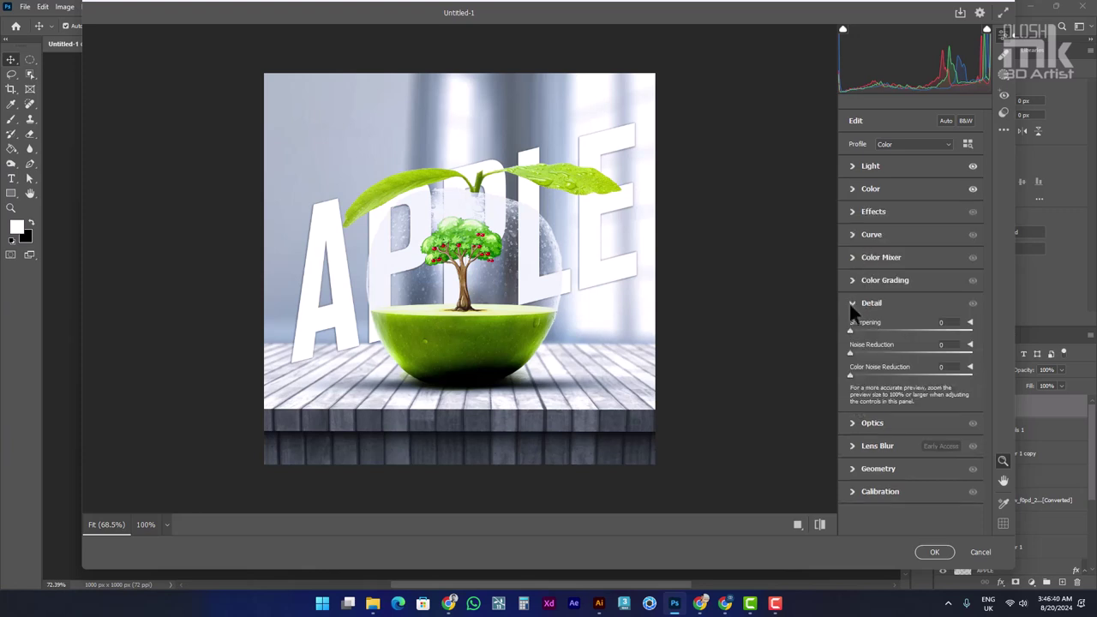
pyautogui.moveTo(854, 333); pyautogui.dragTo(862, 334)
pyautogui.moveTo(851, 354)
pyautogui.mouseDown()
pyautogui.moveTo(875, 353)
pyautogui.moveTo(850, 349)
pyautogui.moveTo(857, 353)
pyautogui.mouseUp()
# - Check the tree up close in the preview, then apply the Camera Raw filter to Layer 4
pyautogui.click(522, 245)
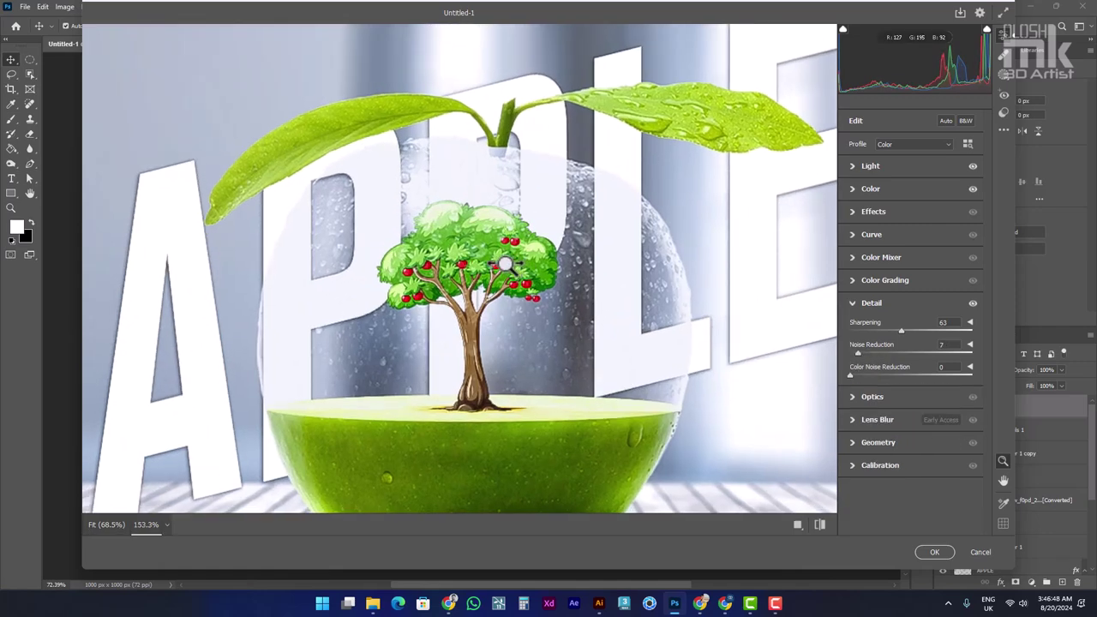
pyautogui.scroll(-5, 505, 264)
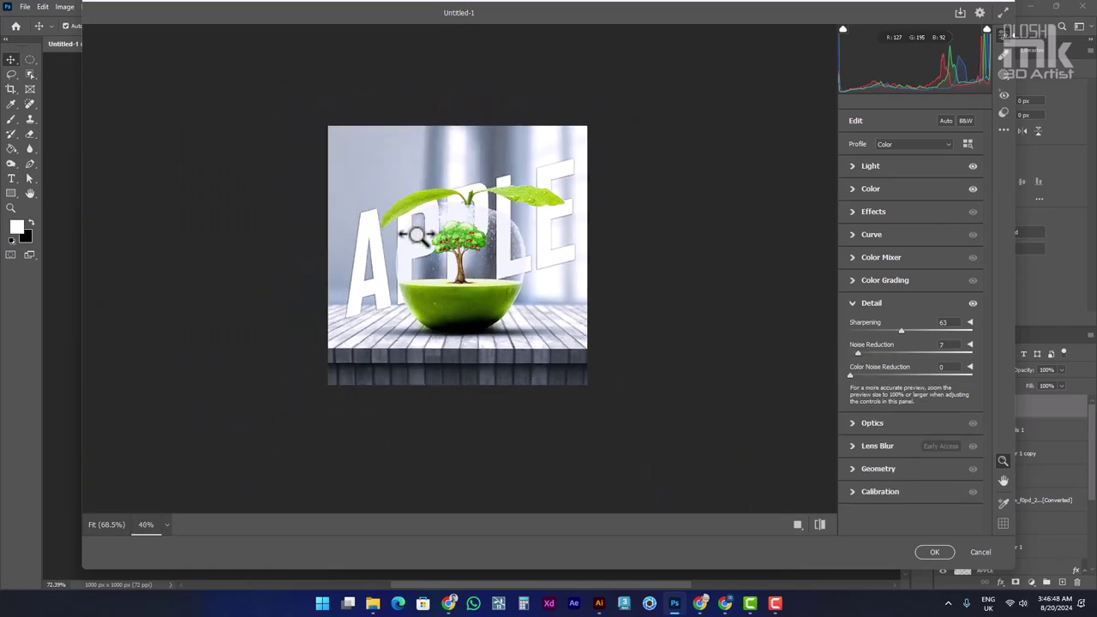
pyautogui.click(933, 553)
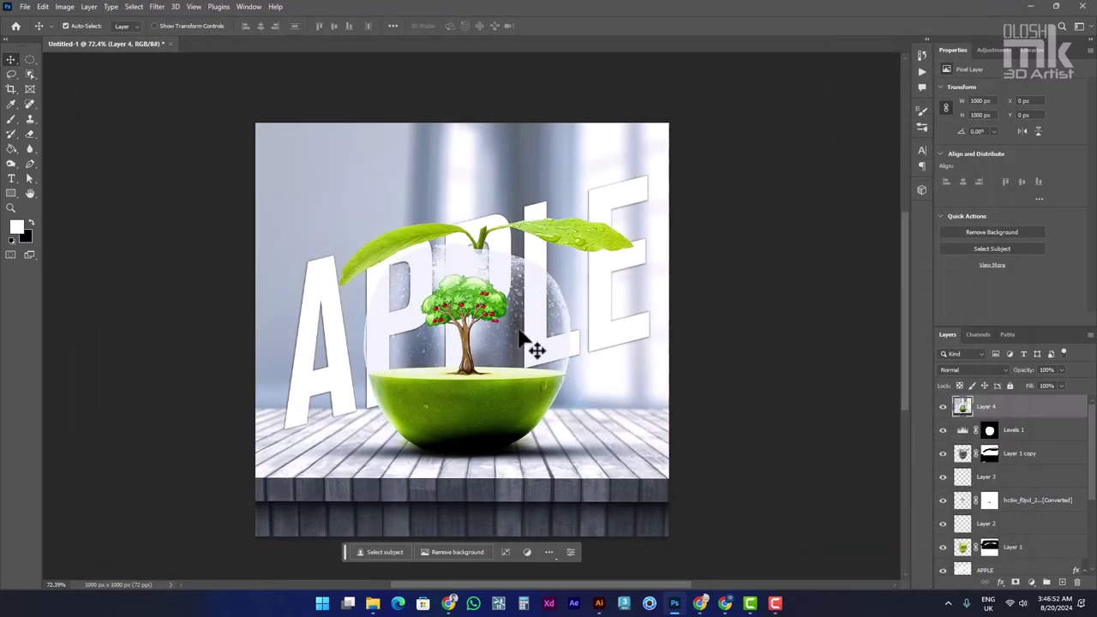
pyautogui.moveTo(588, 367); pyautogui.dragTo(644, 352)
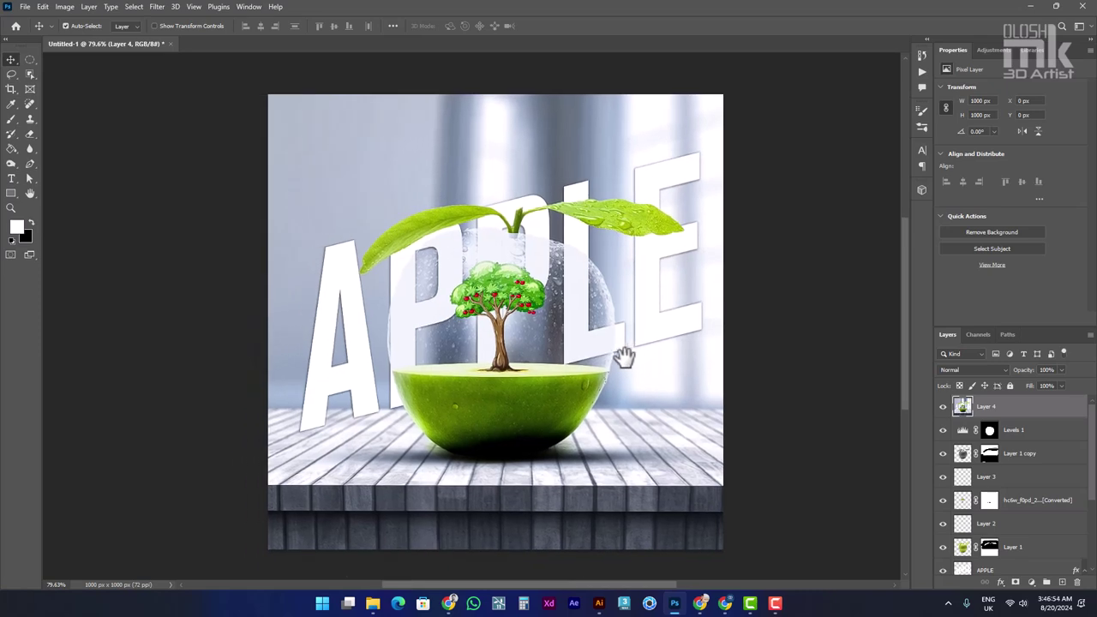